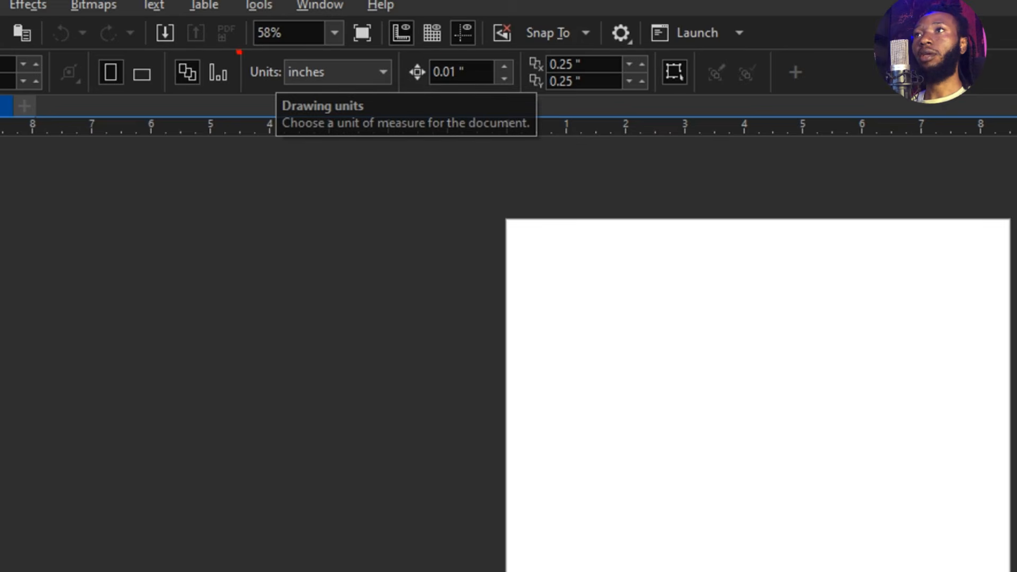
Set the document's measurement units to inches
mouse_move(239, 52)
mouse_down()
mouse_move(317, 94)
mouse_move(189, 88)
mouse_up()
key(Escape)
click(284, 55)
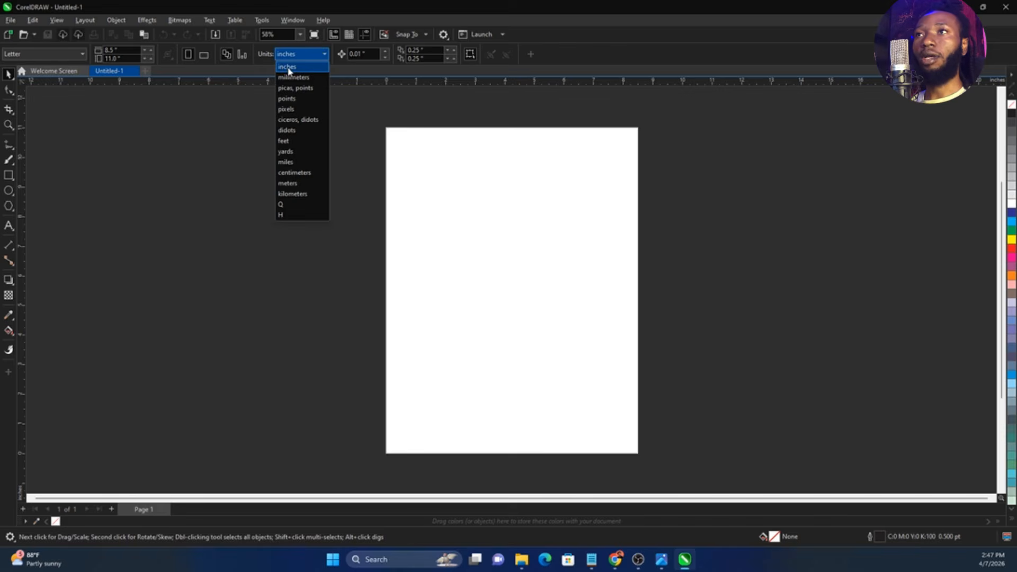
click(288, 71)
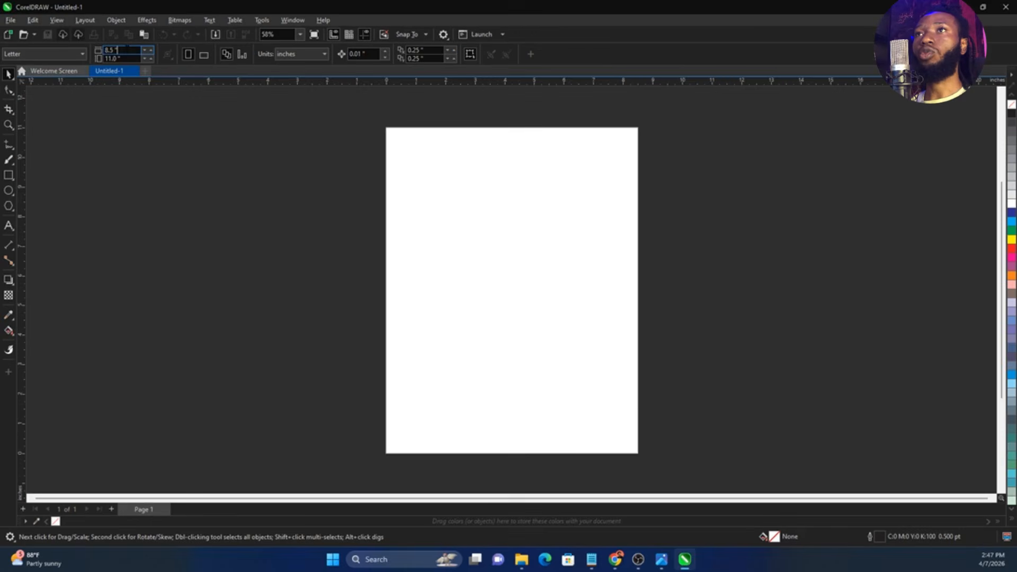
Set the page size to 12 by 17 inches and switch the page to landscape orientation
drag(116, 50, 105, 50)
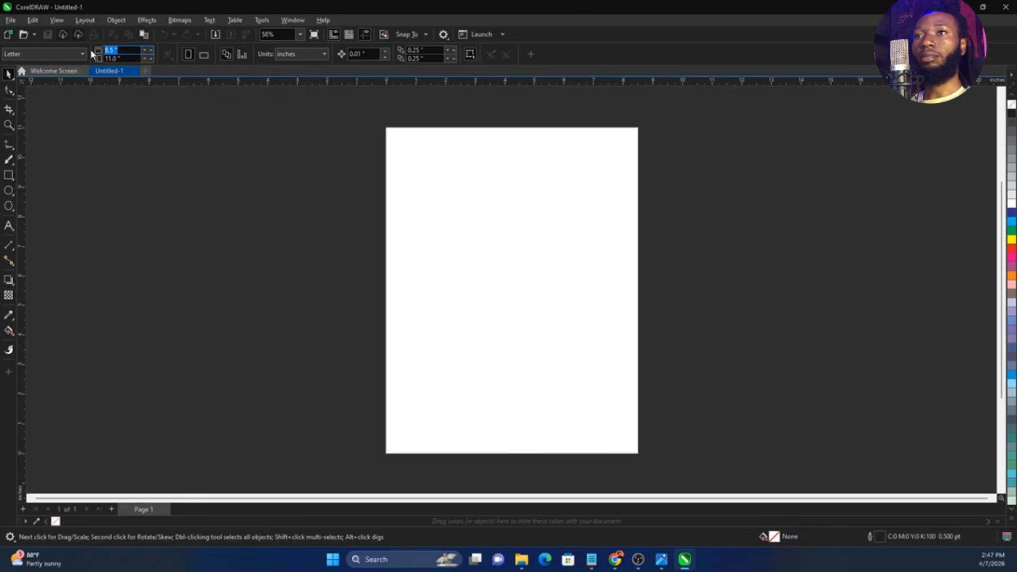
text(12)
key(Tab)
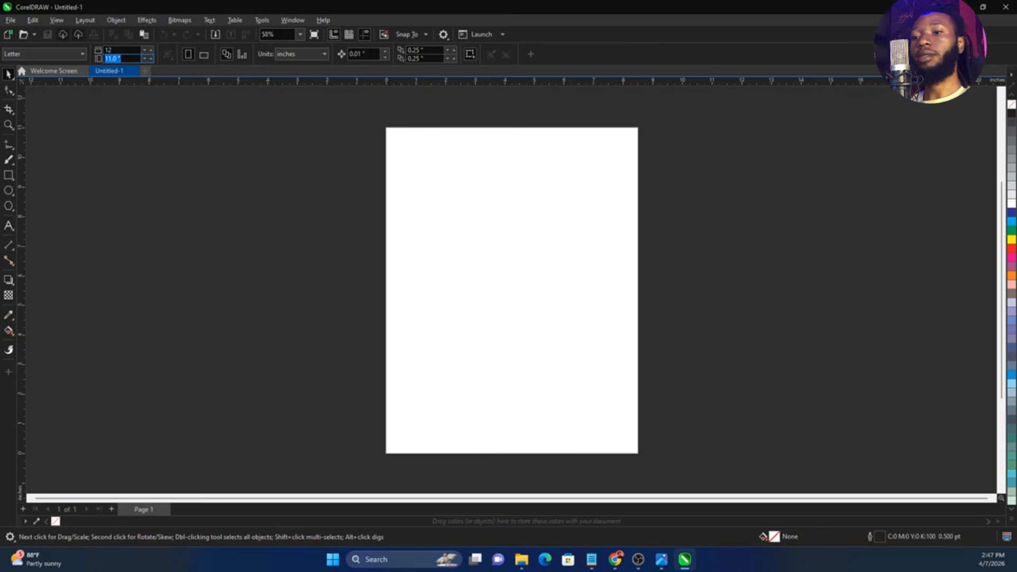
text(17)
key(Return)
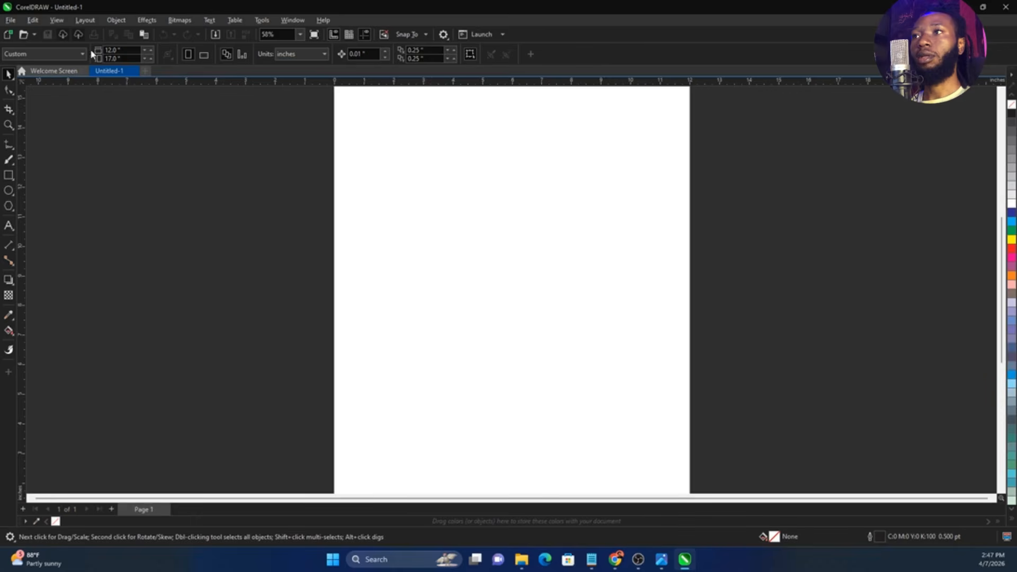
scroll(456, 258, down, 2)
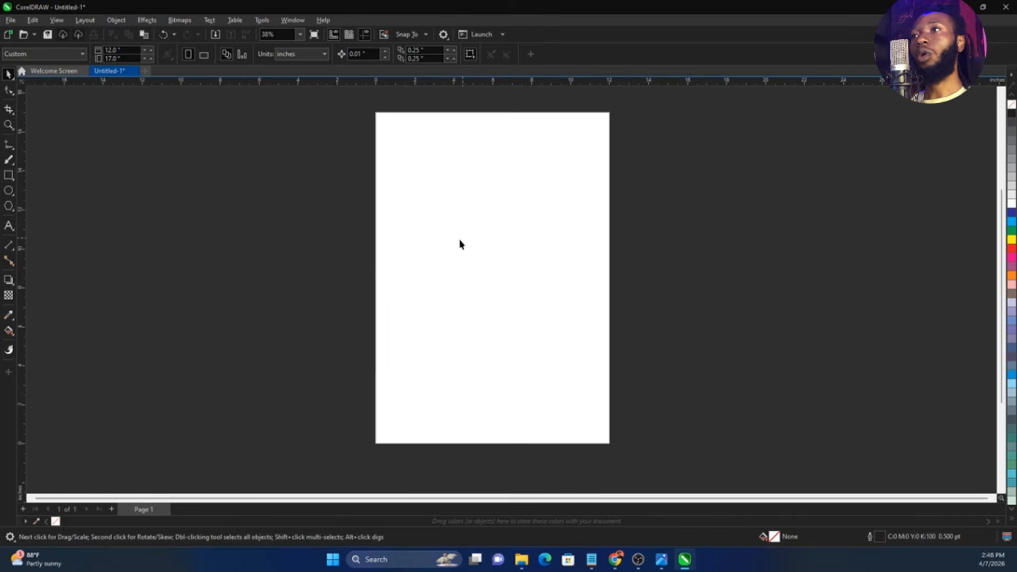
scroll(506, 225, up, 1)
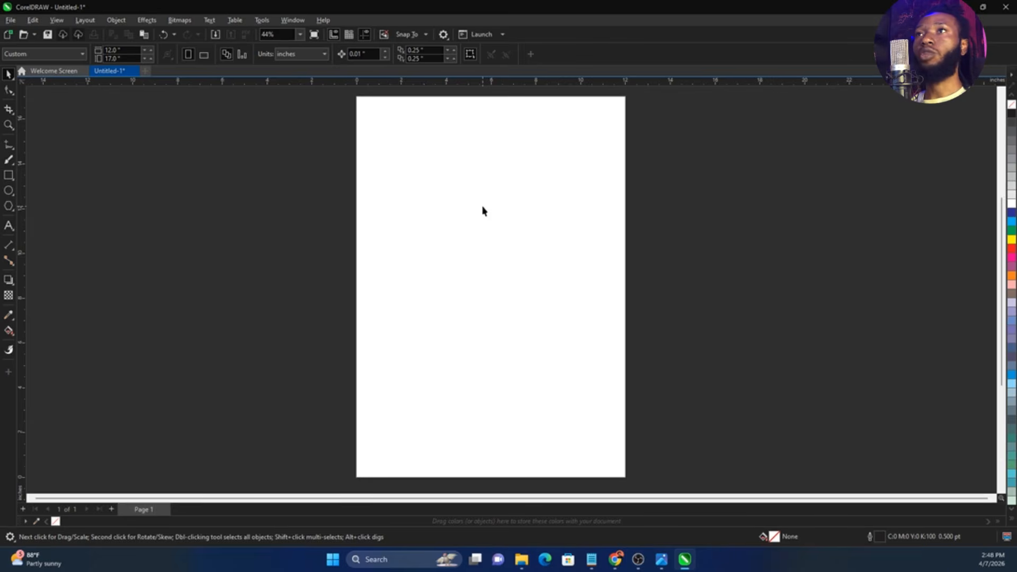
click(204, 54)
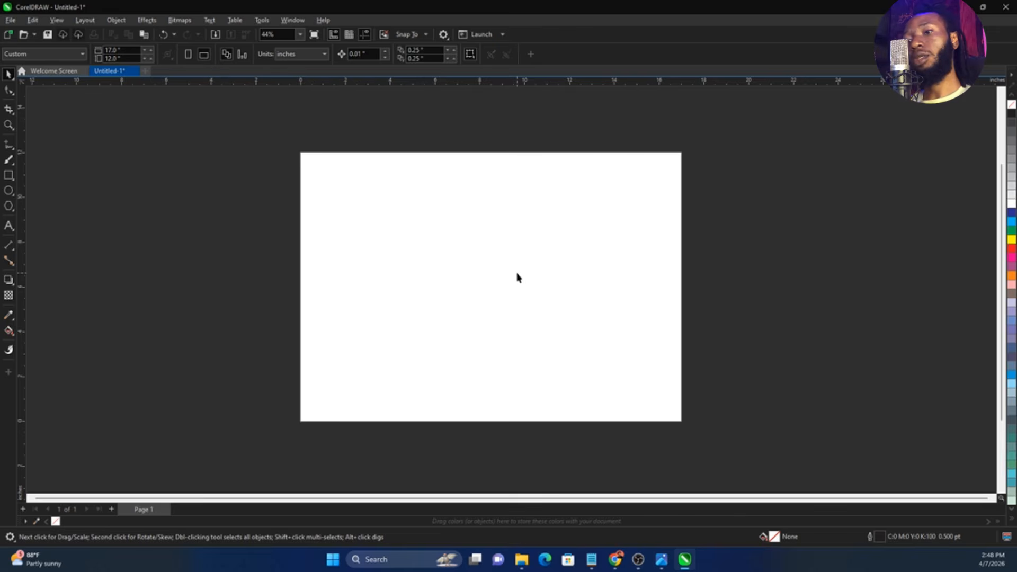
scroll(518, 277, up, 1)
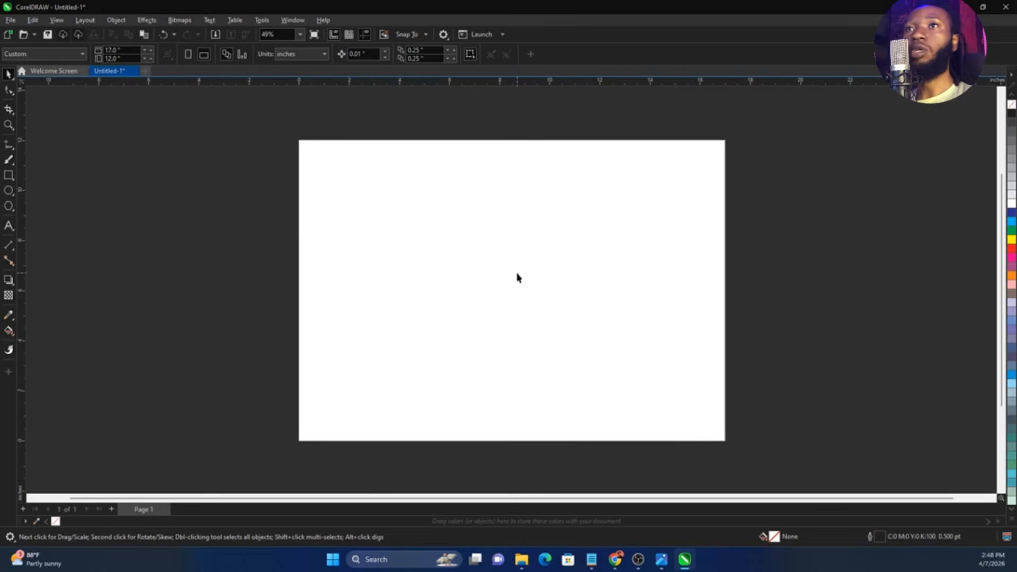
Create a page-sized rectangle aligned with the page and remove its outline
double_click(9, 175)
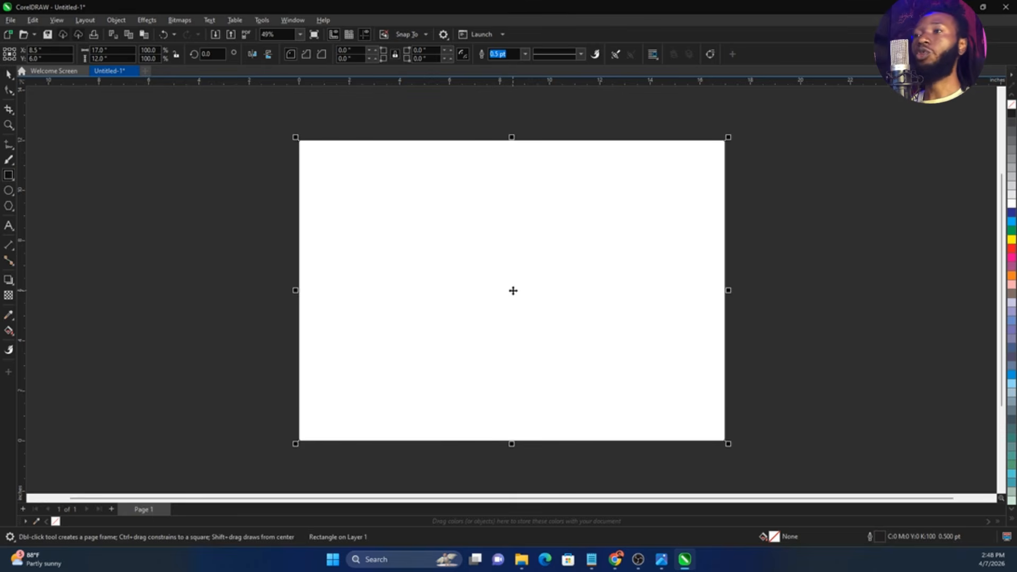
drag(513, 290, 564, 296)
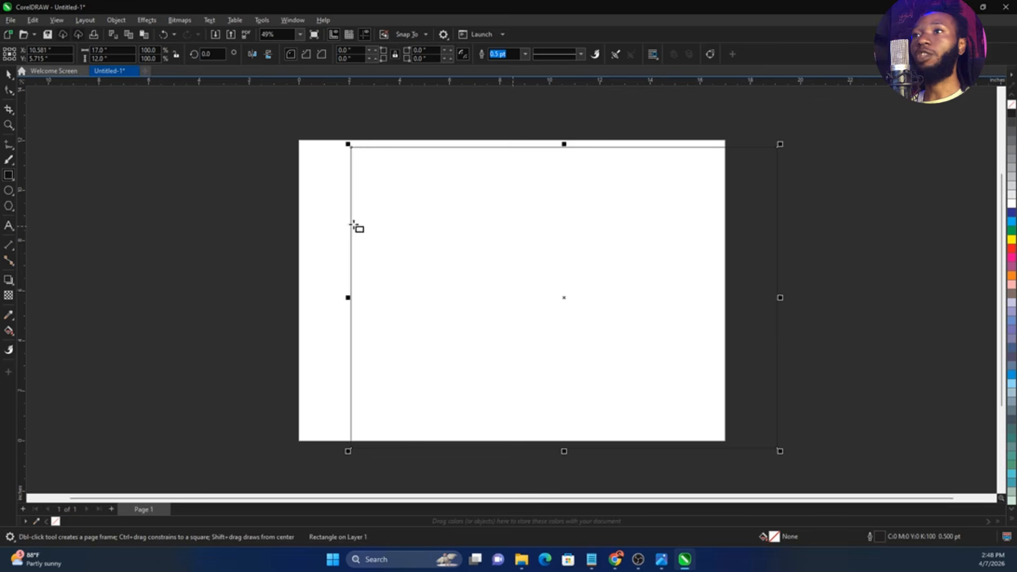
key(ctrl+z)
key(space)
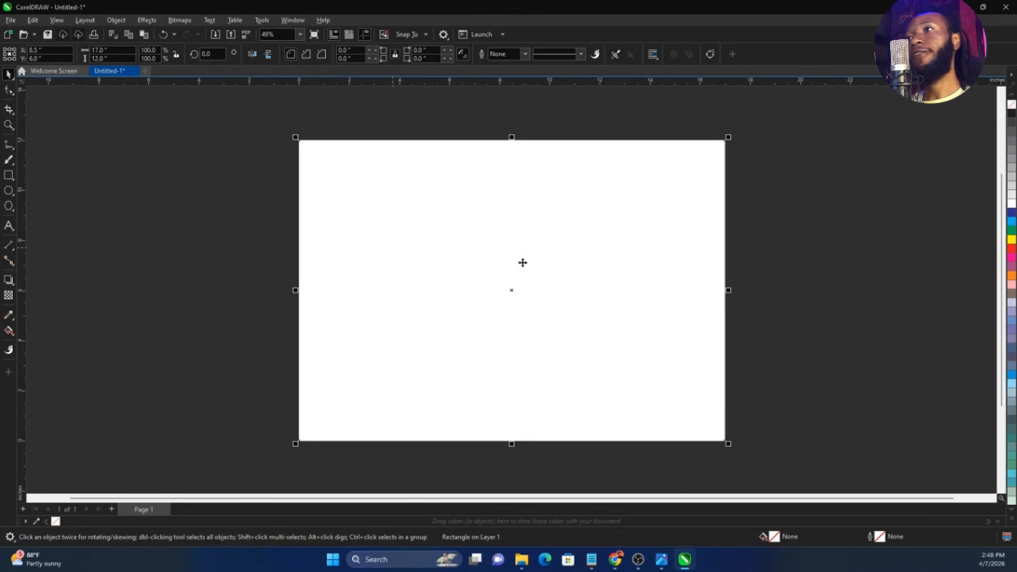
click(769, 253)
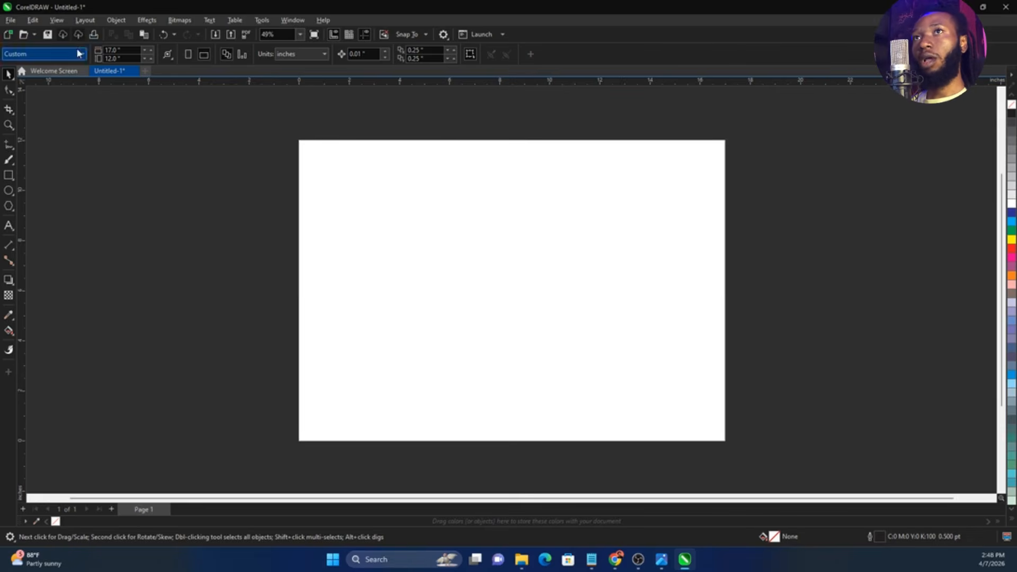
Import the floral clipart, curtain, blue and gold background, star and pics 1 images from the BAG folder in Downloads
click(10, 21)
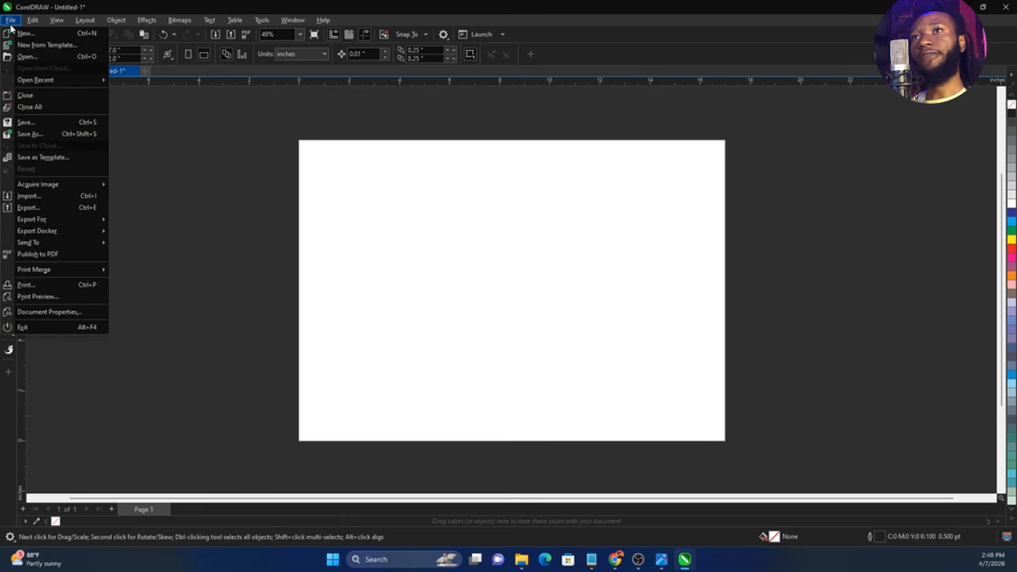
click(32, 196)
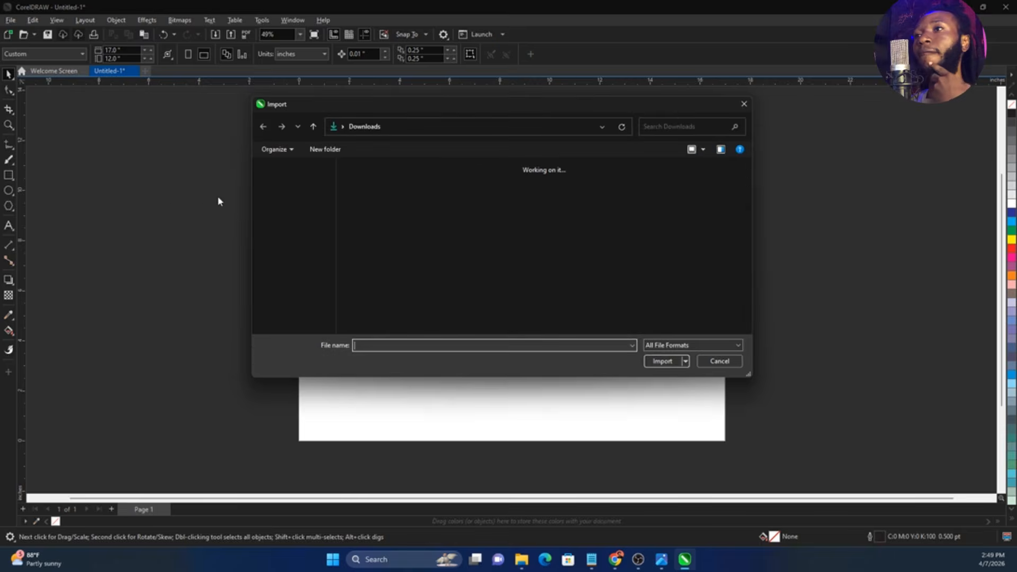
double_click(427, 225)
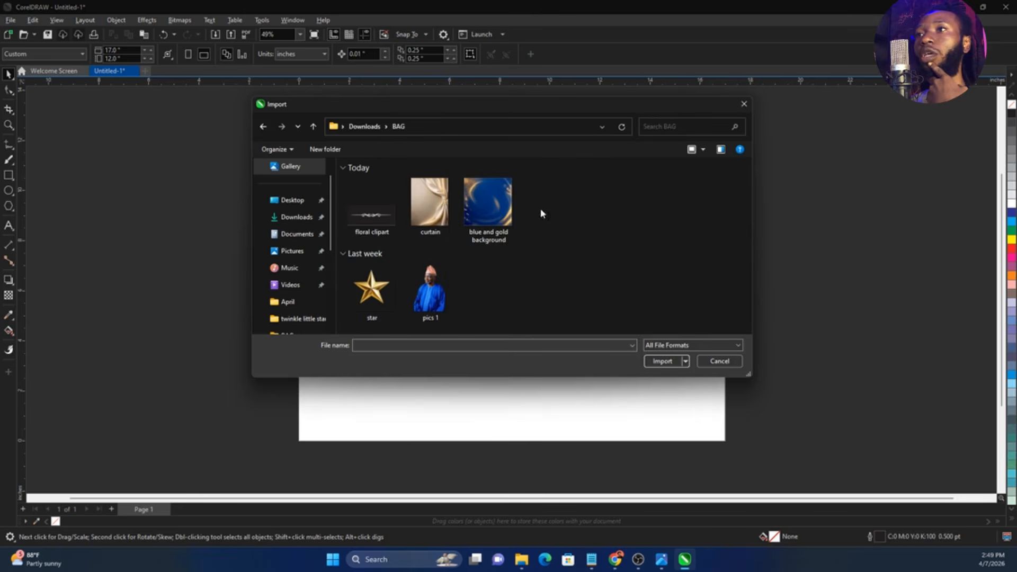
key(ctrl+a)
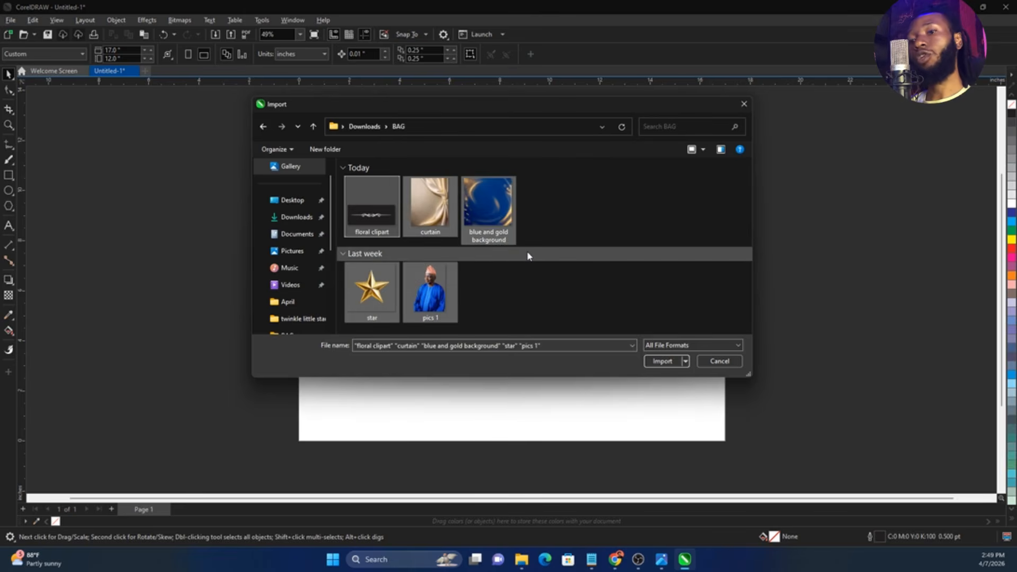
drag(587, 189, 347, 318)
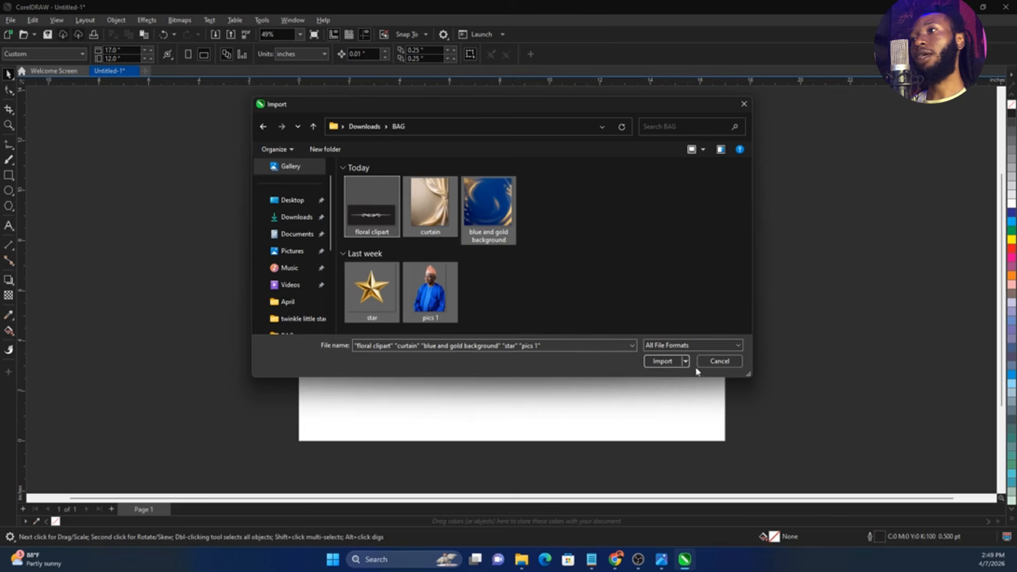
click(662, 361)
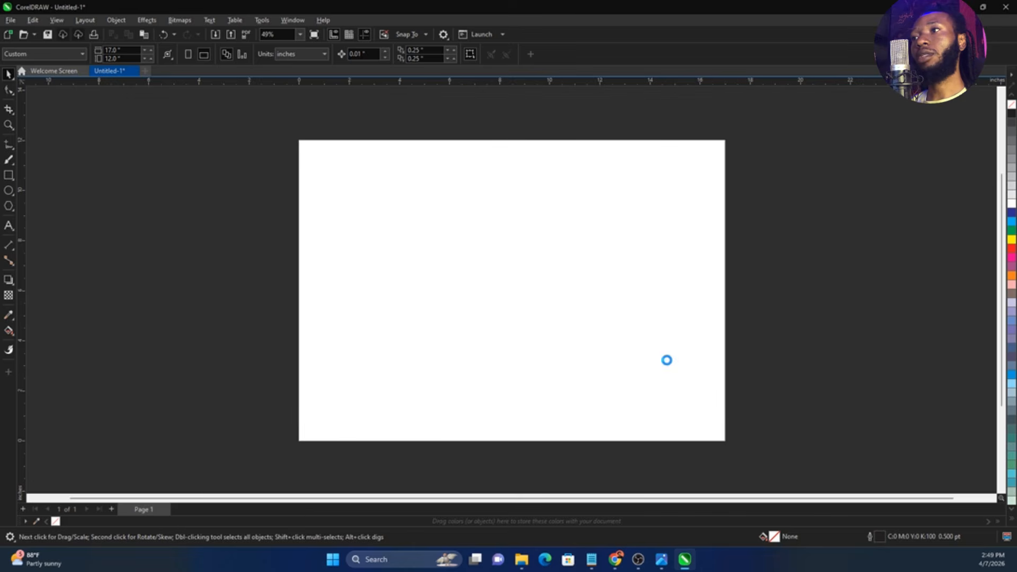
Place the five imported images at small size on the empty area beside the page, with the man's photo below the star
click(151, 170)
drag(96, 210, 208, 303)
drag(83, 259, 202, 341)
drag(172, 260, 228, 322)
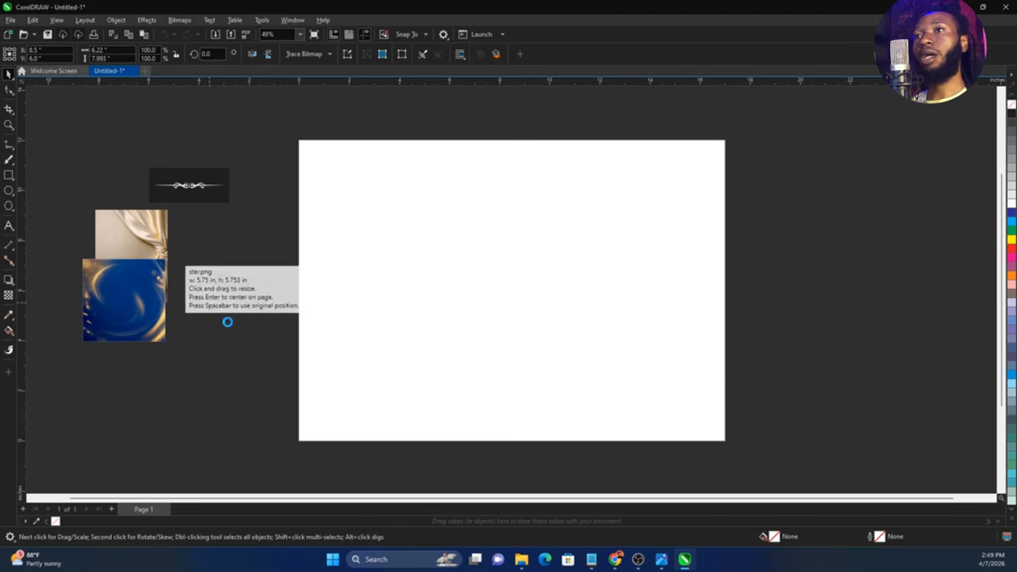
drag(220, 246, 252, 314)
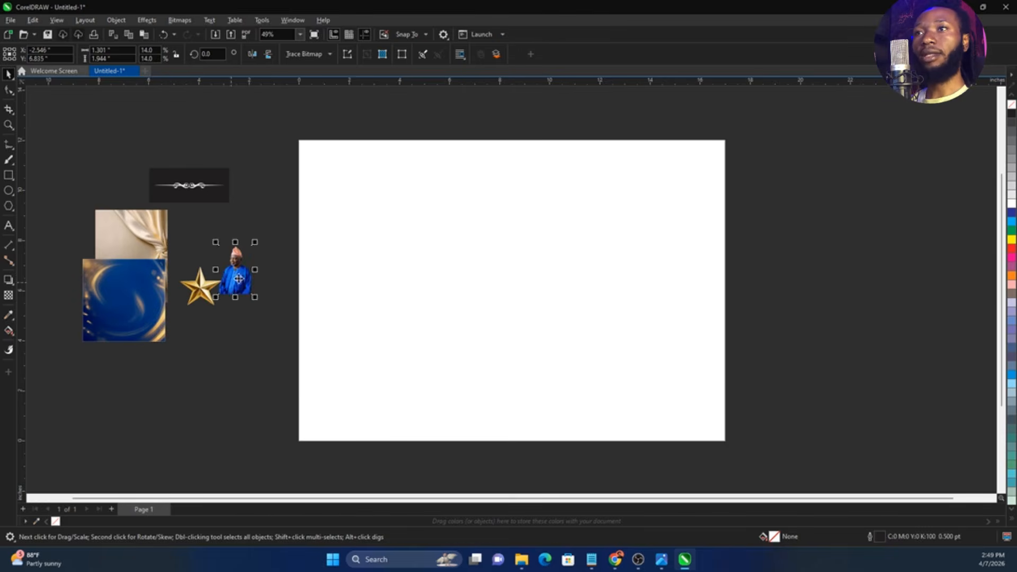
drag(239, 278, 235, 324)
Move the blue and gold background onto the page and enlarge it to about 10.35 inches square
click(151, 316)
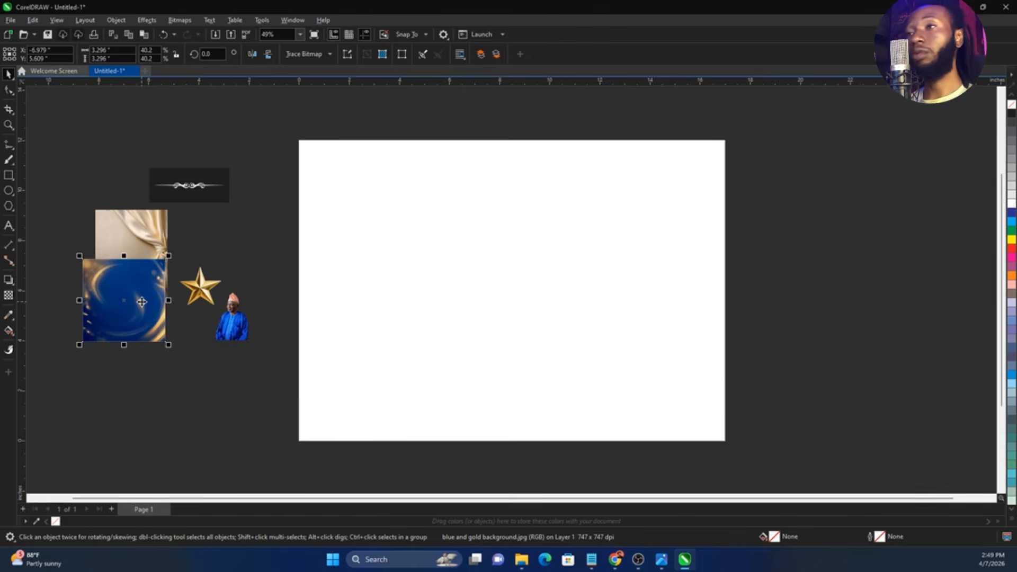
drag(141, 302, 568, 369)
drag(595, 325, 718, 242)
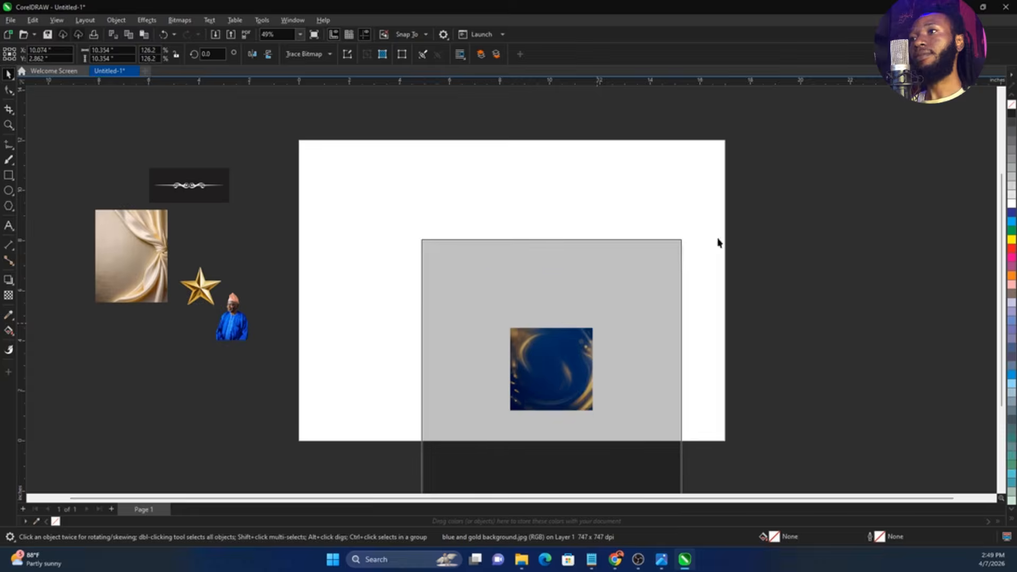
drag(598, 354, 541, 292)
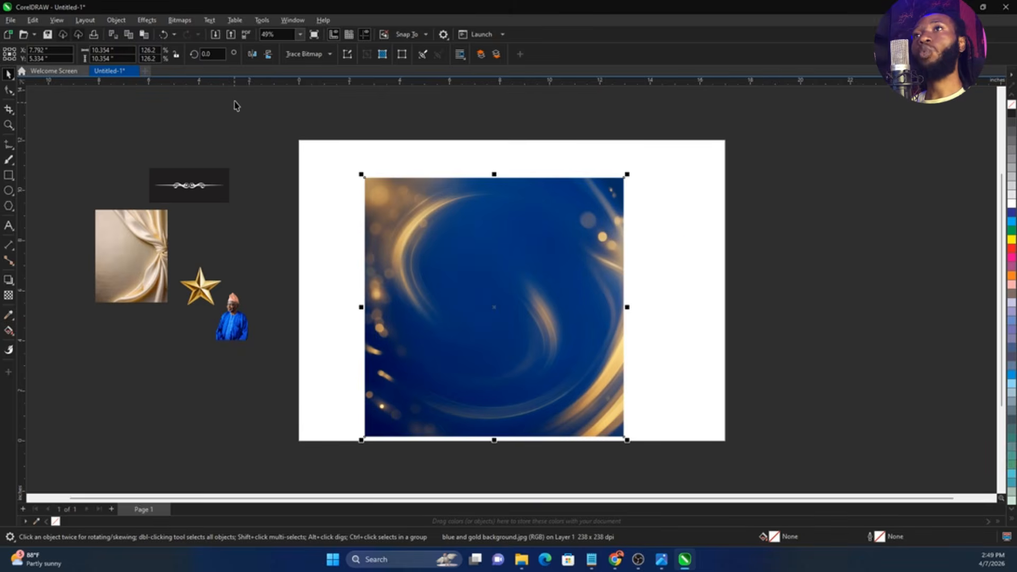
Apply a Gaussian Blur with a radius of about 27 to the blue and gold background
click(149, 20)
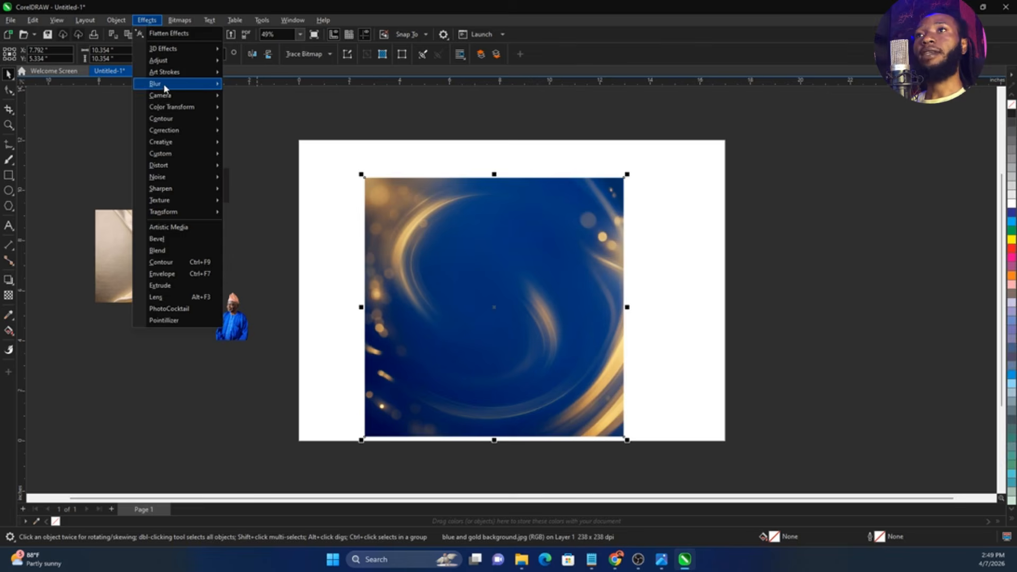
mouse_move(167, 87)
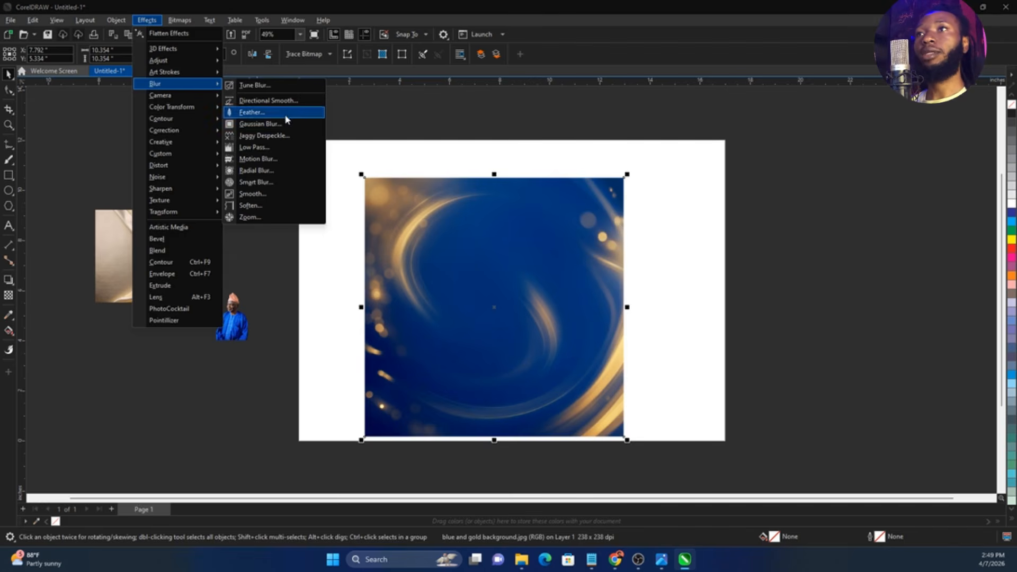
click(289, 124)
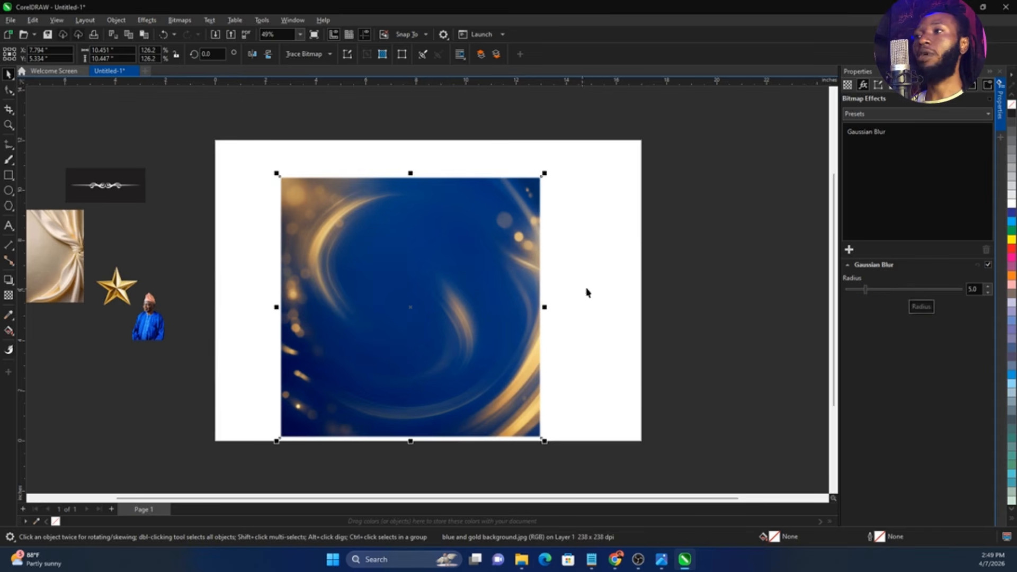
drag(891, 290, 901, 291)
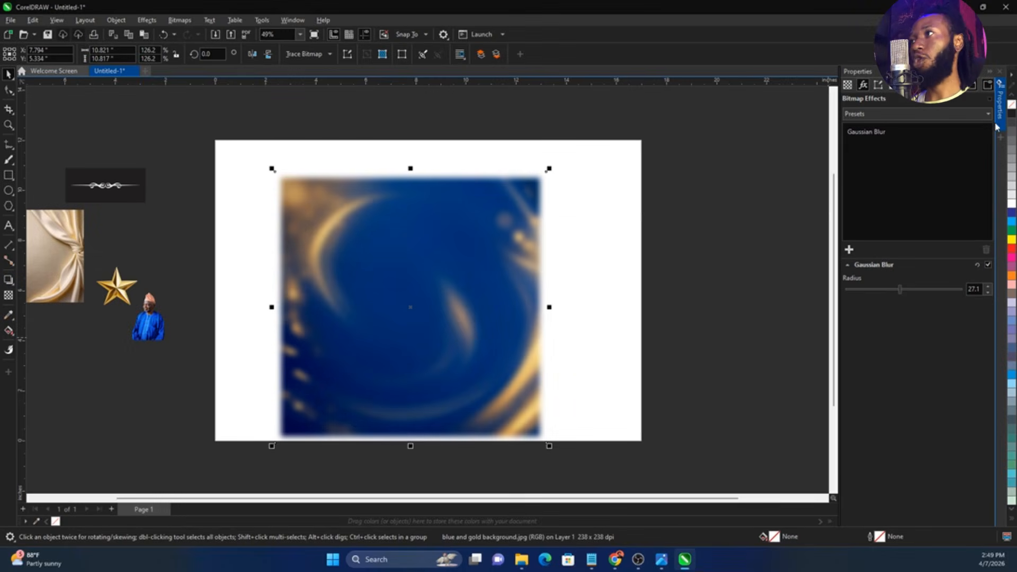
click(1001, 128)
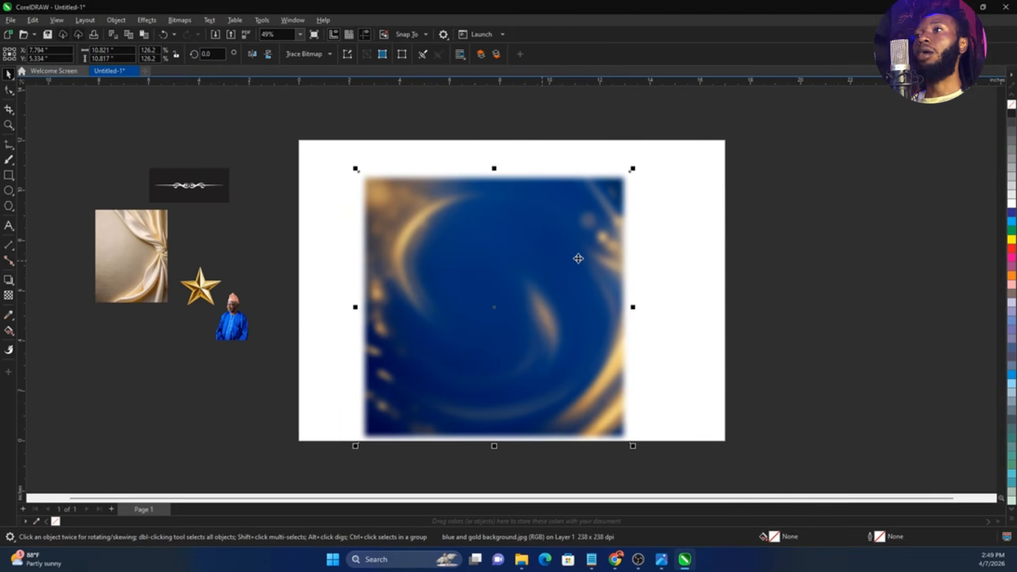
Shift the blurred background slightly down and PowerClip it inside the page-sized rectangle
drag(577, 256, 578, 273)
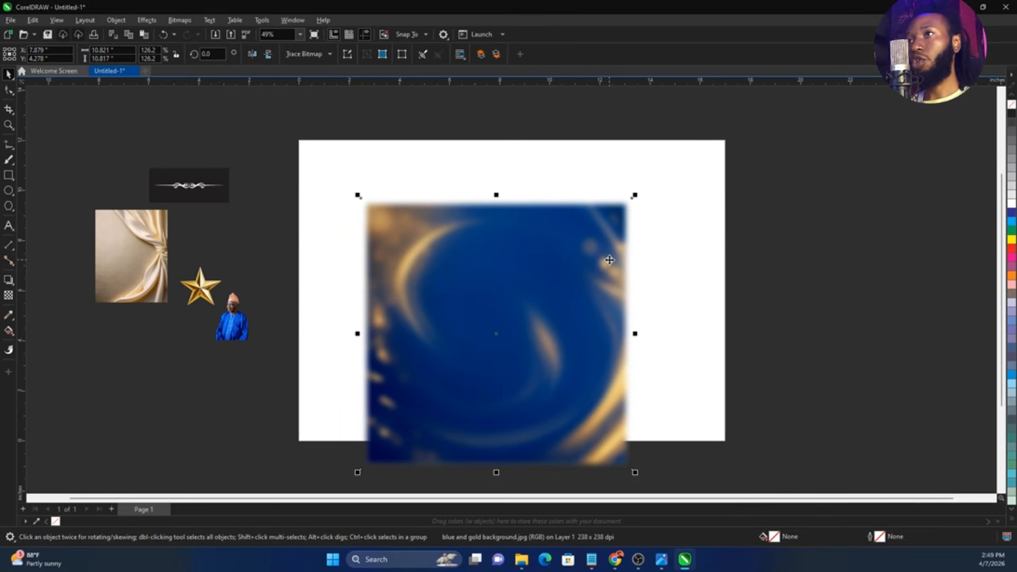
right_click(609, 260)
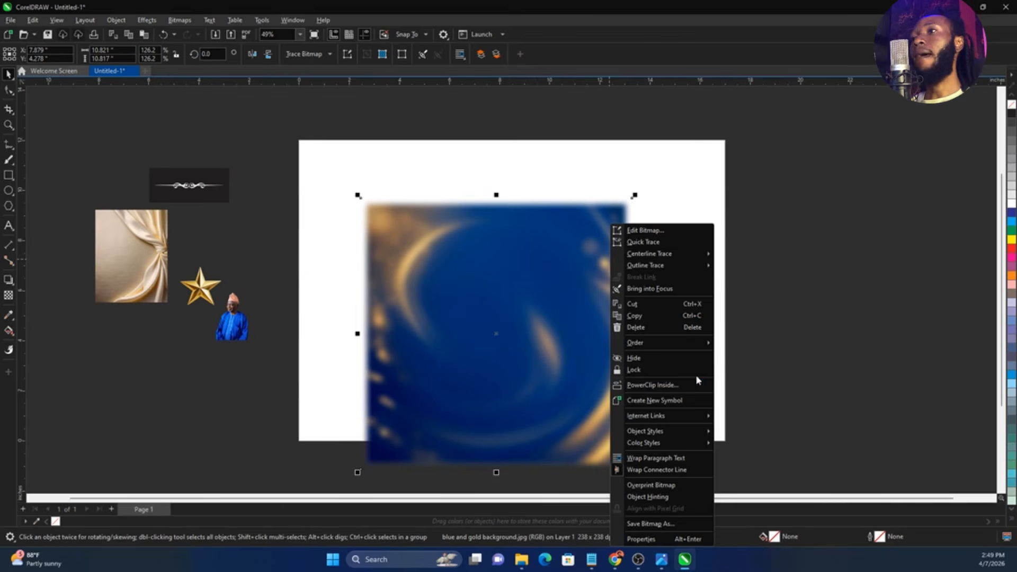
click(677, 387)
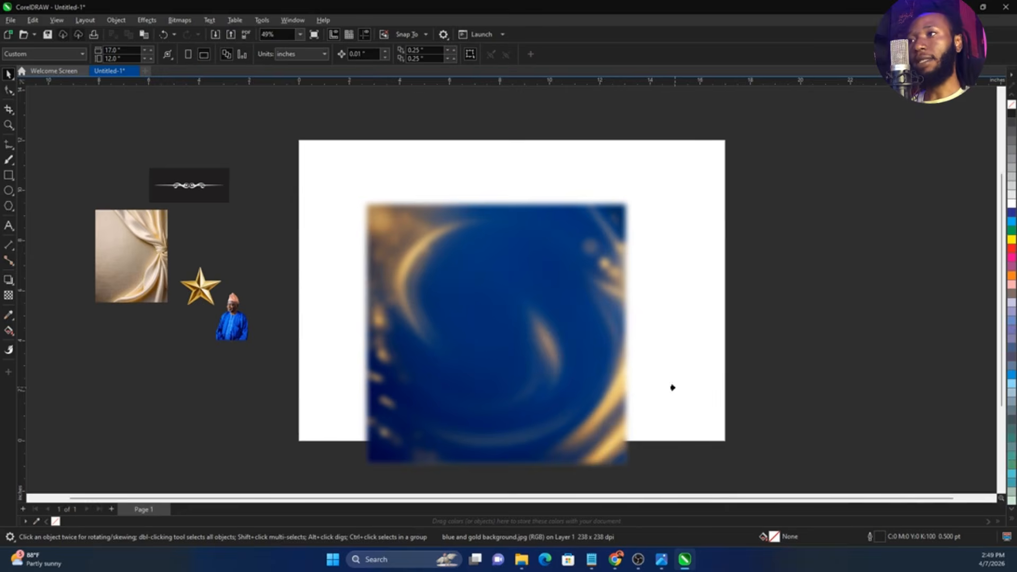
click(686, 243)
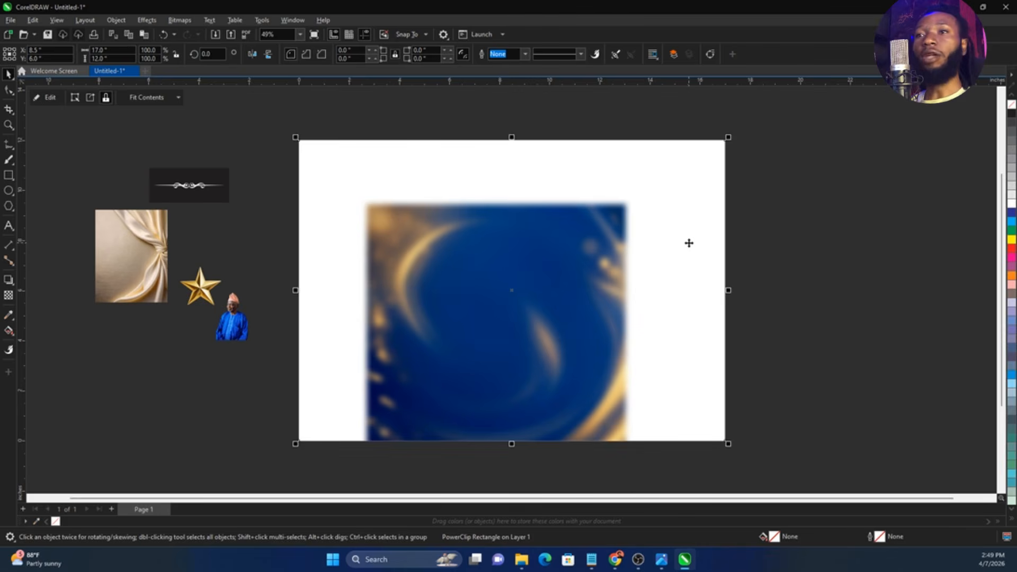
Open the PowerClip contents for editing, enlarge the blurred background to about 20.4 inches square and reposition it over the page
right_click(689, 243)
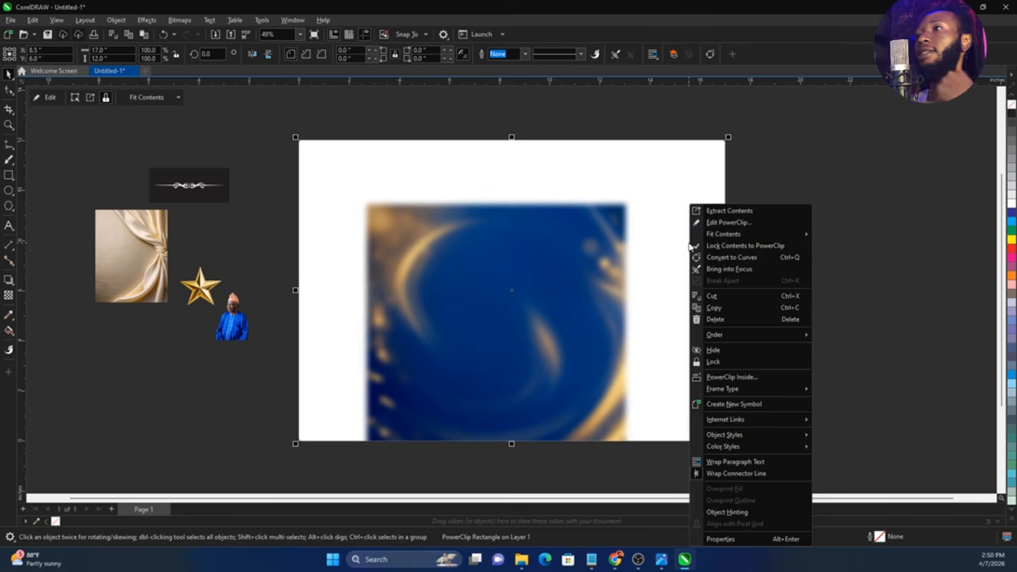
click(718, 226)
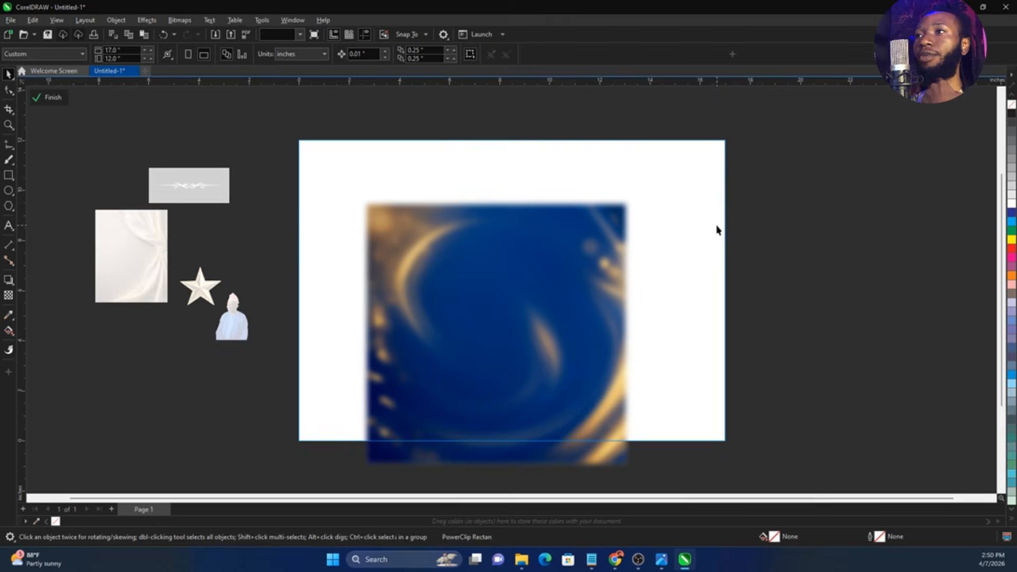
click(571, 270)
drag(573, 265, 572, 304)
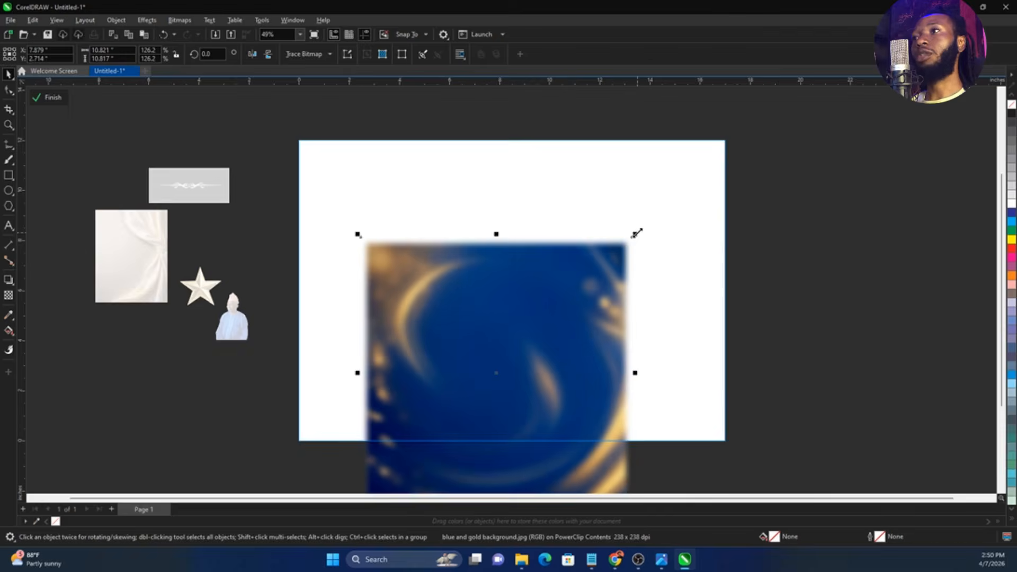
drag(636, 232, 800, 123)
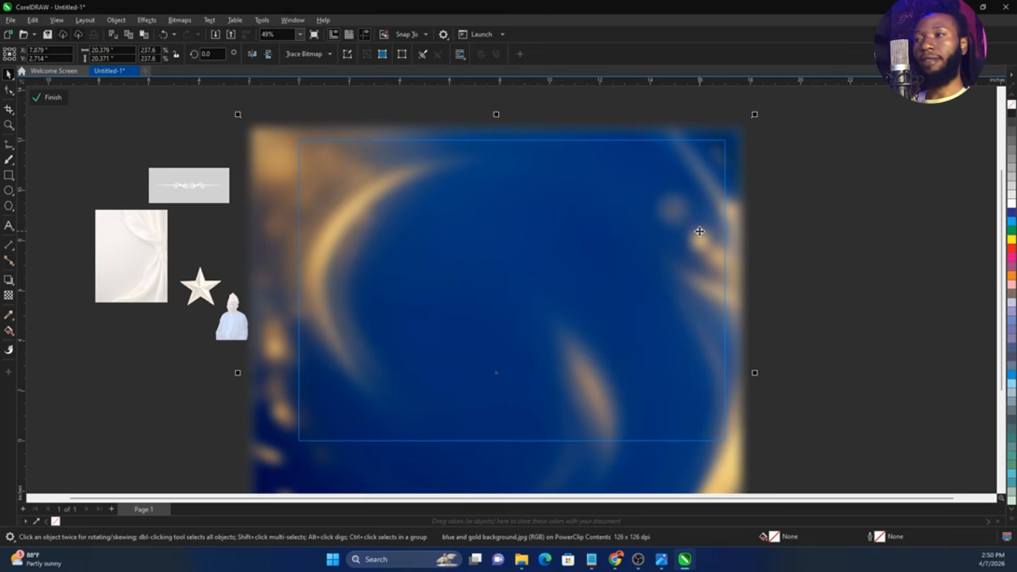
drag(699, 231, 695, 205)
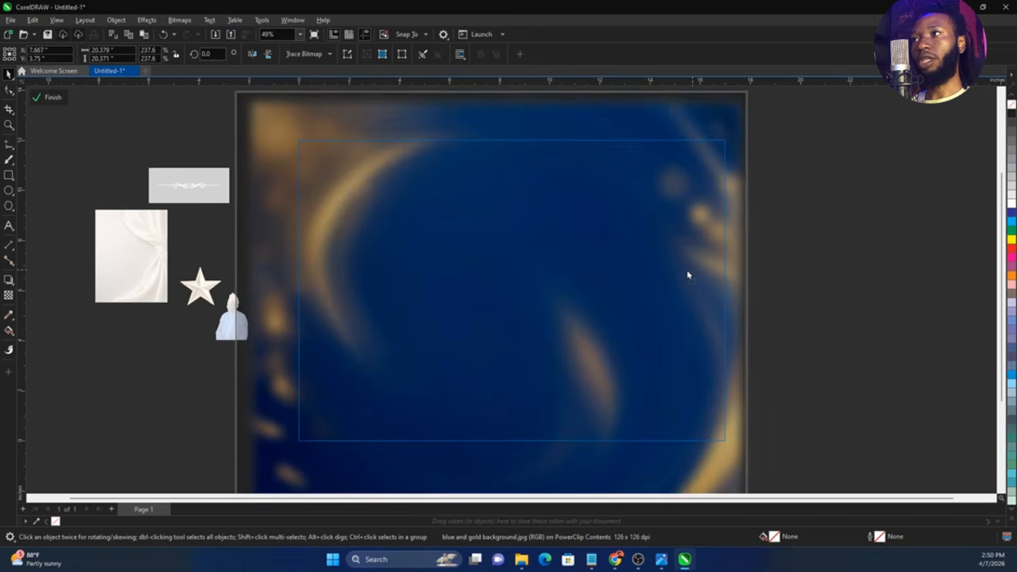
Enlarge the blurred background further to about 22.1 inches square and finish editing the PowerClip
scroll(548, 305, down, 1)
drag(686, 158, 701, 144)
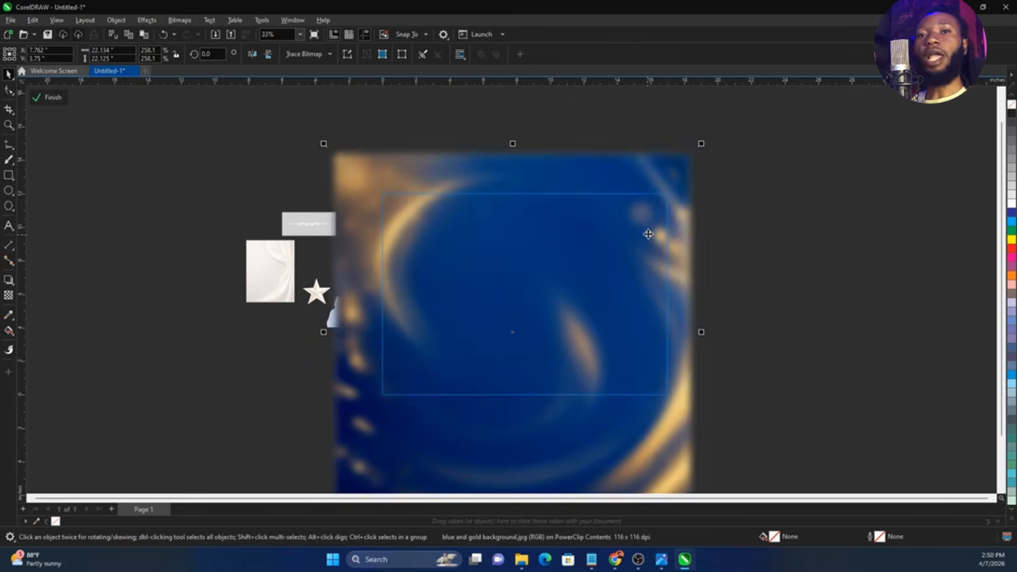
drag(649, 239, 652, 238)
ctrl+click(764, 253)
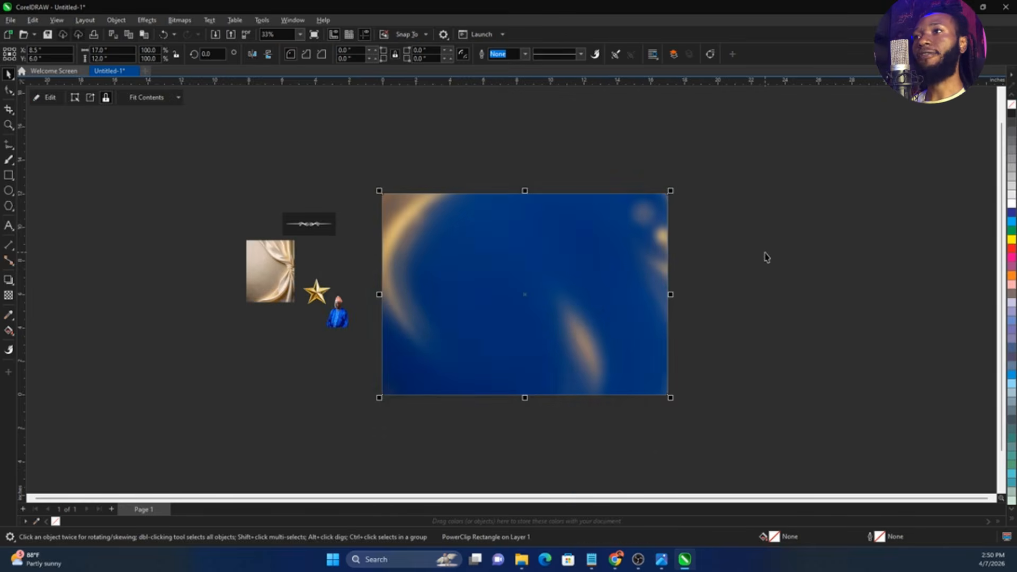
Move the man's photo onto the right side of the page and enlarge it to about 9.7 by 14.6 inches
scroll(608, 264, up, 1)
key(alt+Tab)
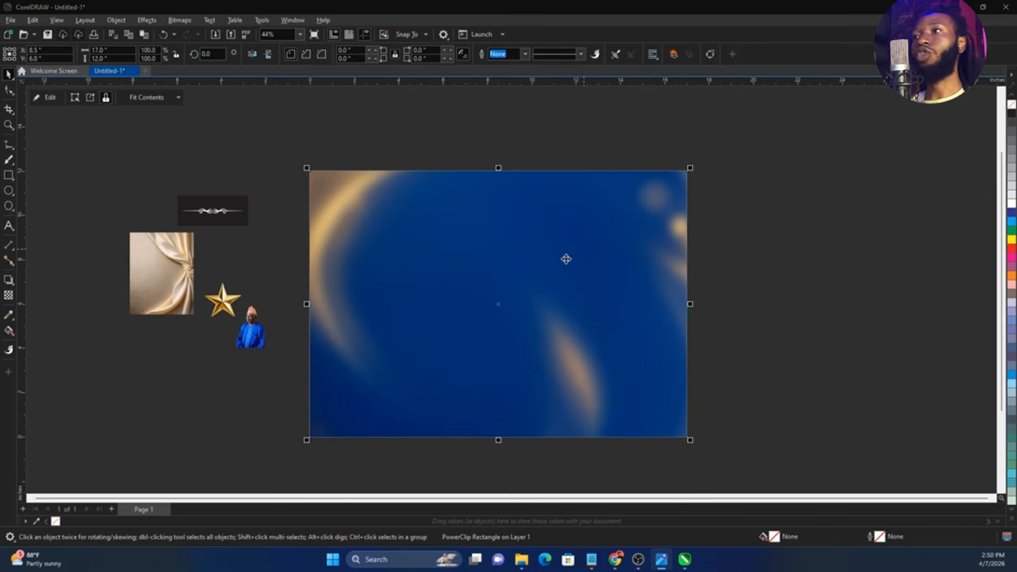
click(291, 347)
drag(259, 337, 532, 372)
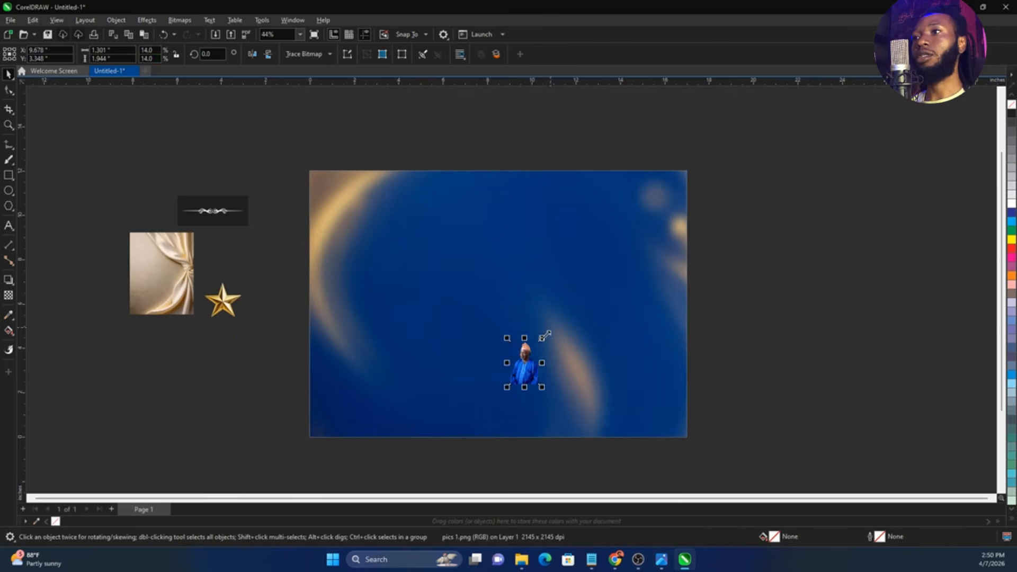
drag(541, 338, 622, 221)
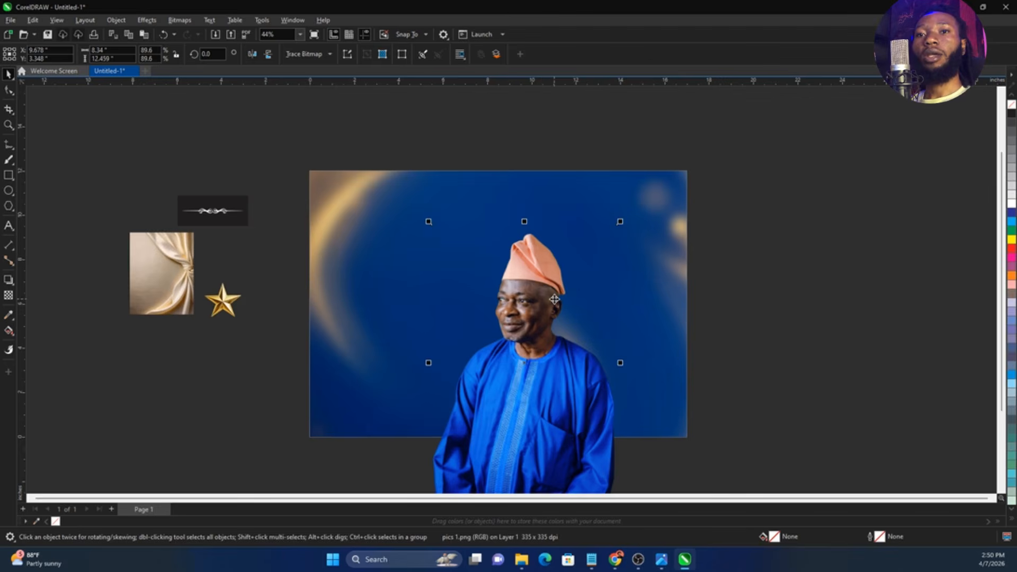
drag(538, 318, 595, 299)
drag(681, 207, 624, 267)
drag(708, 185, 708, 176)
drag(613, 263, 609, 271)
PowerClip the man's photo inside the page-sized background rectangle
right_click(609, 271)
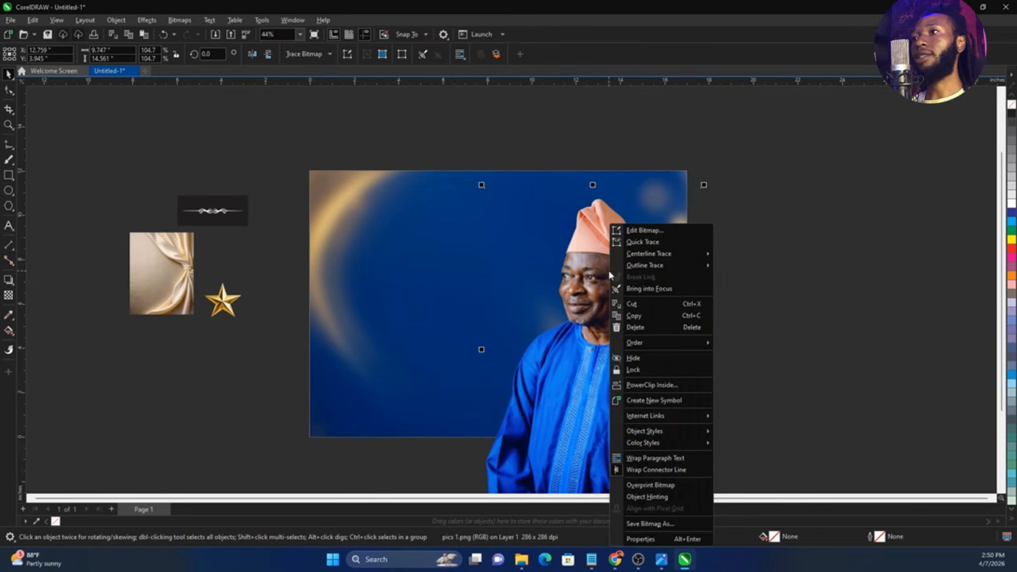
click(664, 386)
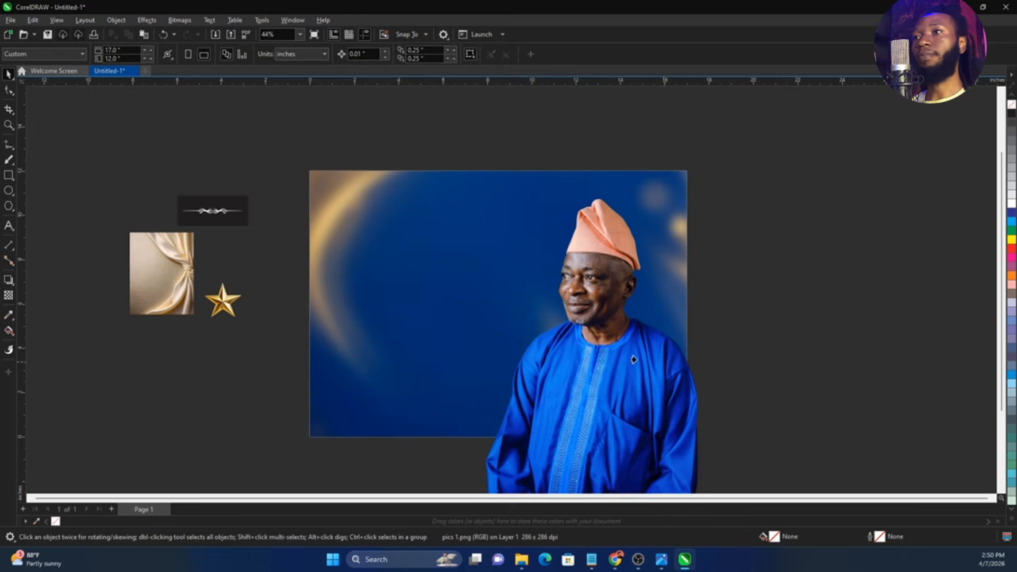
click(416, 339)
key(Escape)
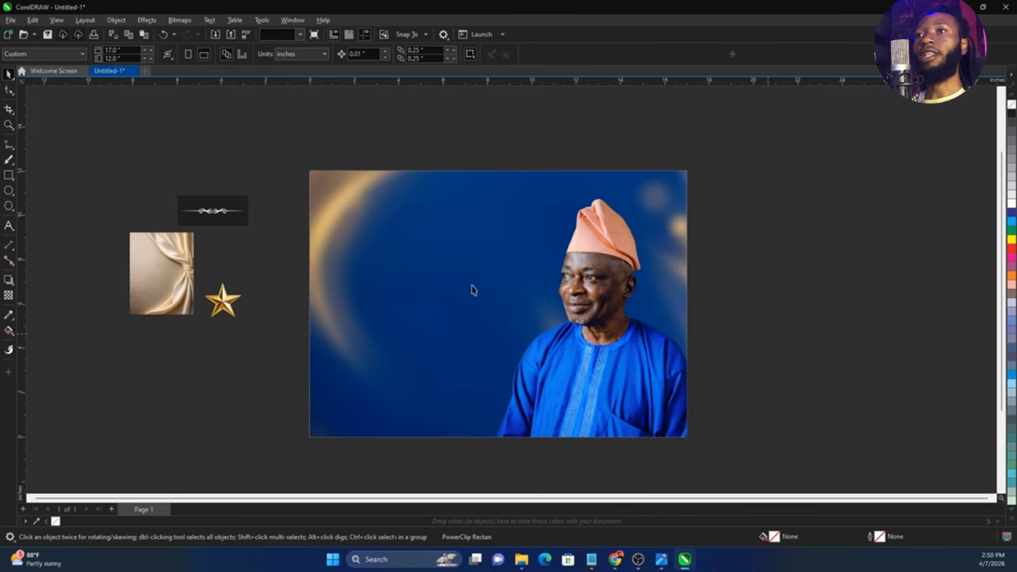
Enlarge the curtain image to about 11.1 by 14.25 inches and place it on the empty area right of the page
drag(150, 261, 453, 346)
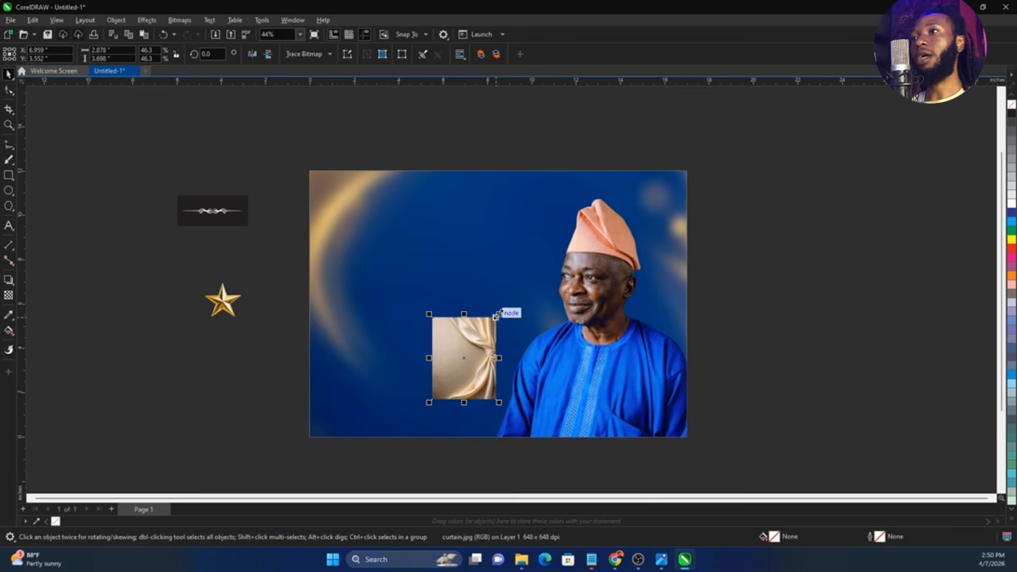
drag(499, 315, 813, 261)
drag(659, 152, 947, 456)
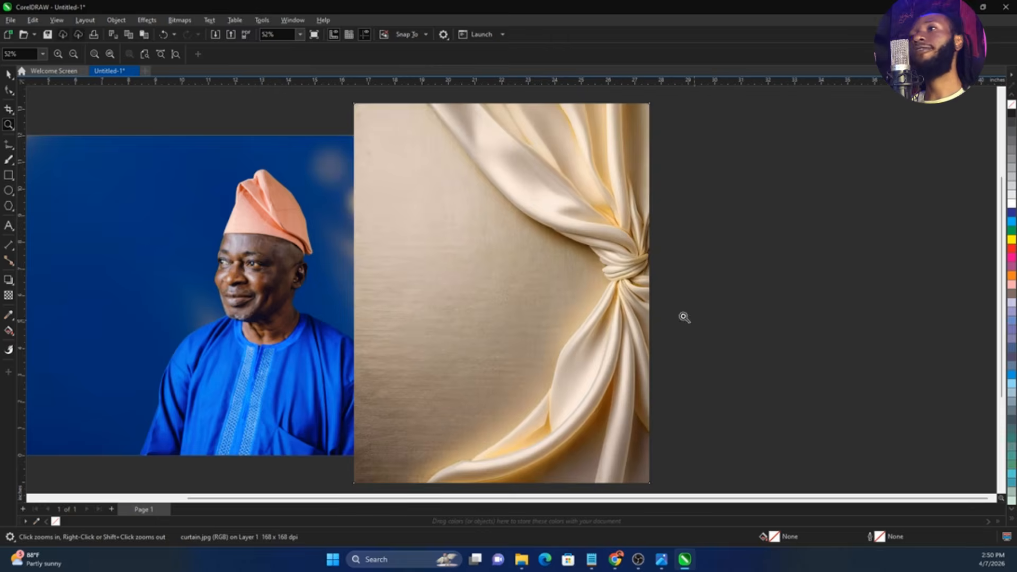
click(586, 277)
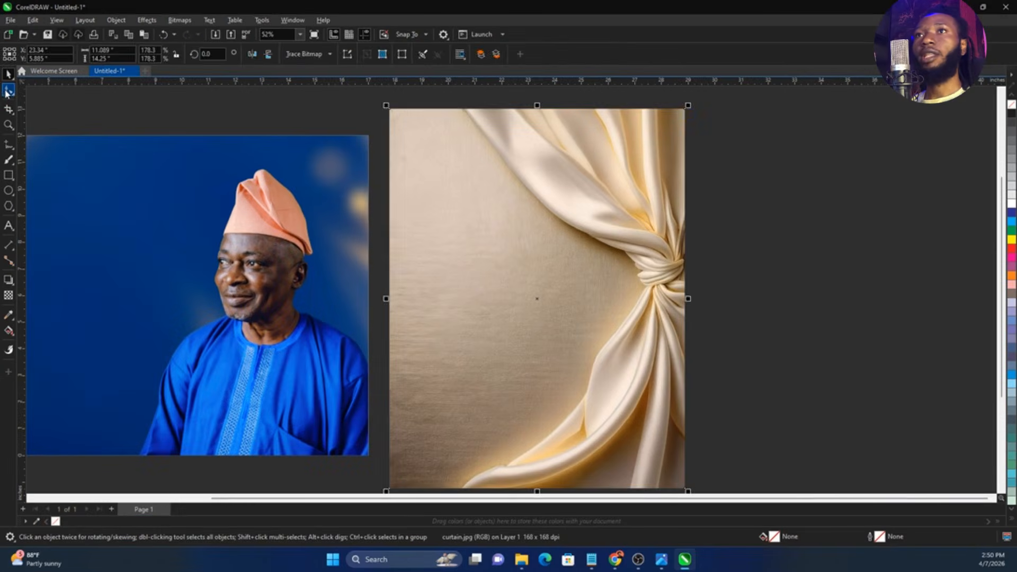
Using the Shape tool, add a node on the curtain image's top edge where the drape's outer fold begins
click(16, 90)
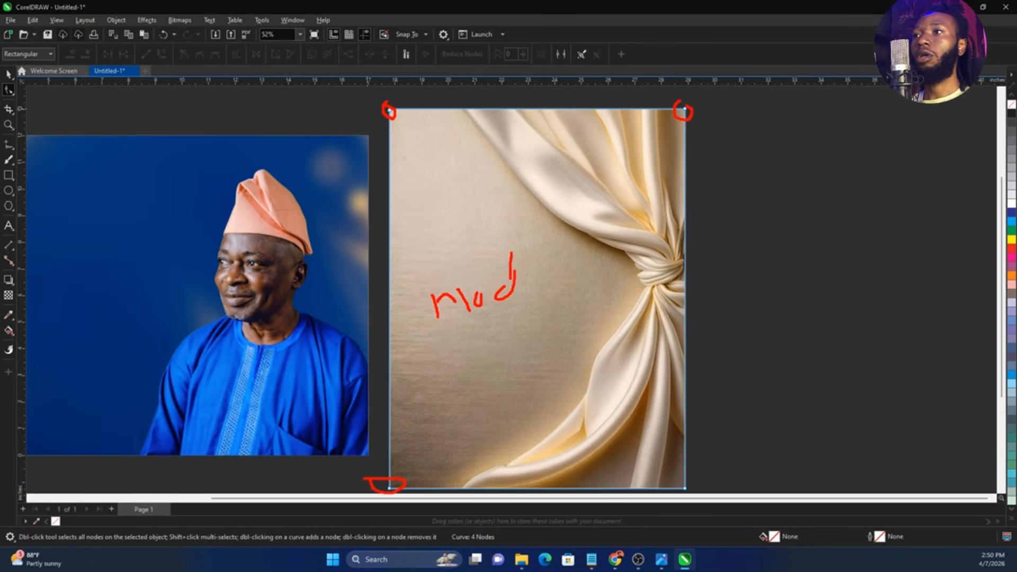
drag(532, 271, 589, 271)
key(Escape)
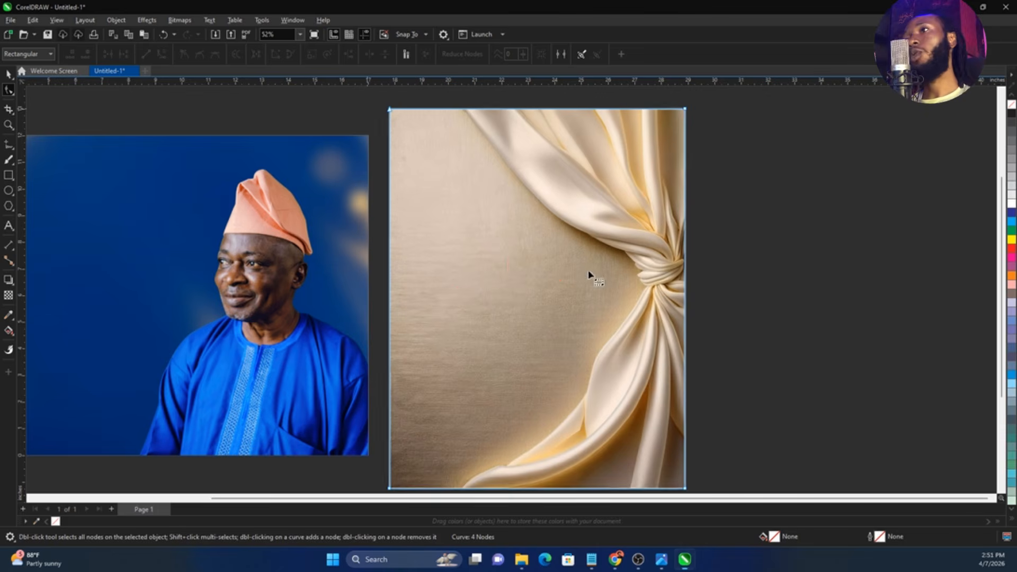
scroll(485, 122, up, 3)
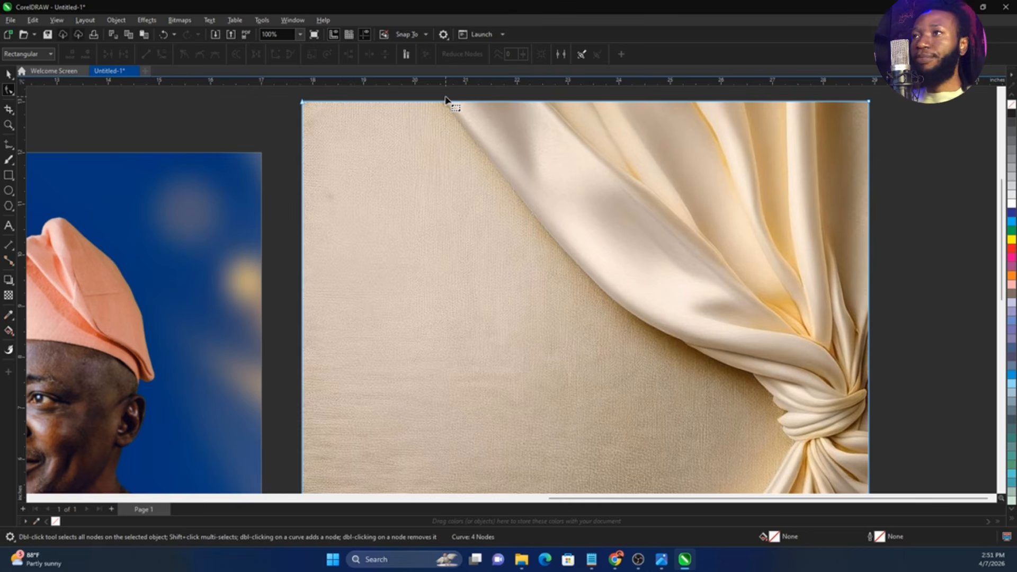
scroll(445, 101, up, 2)
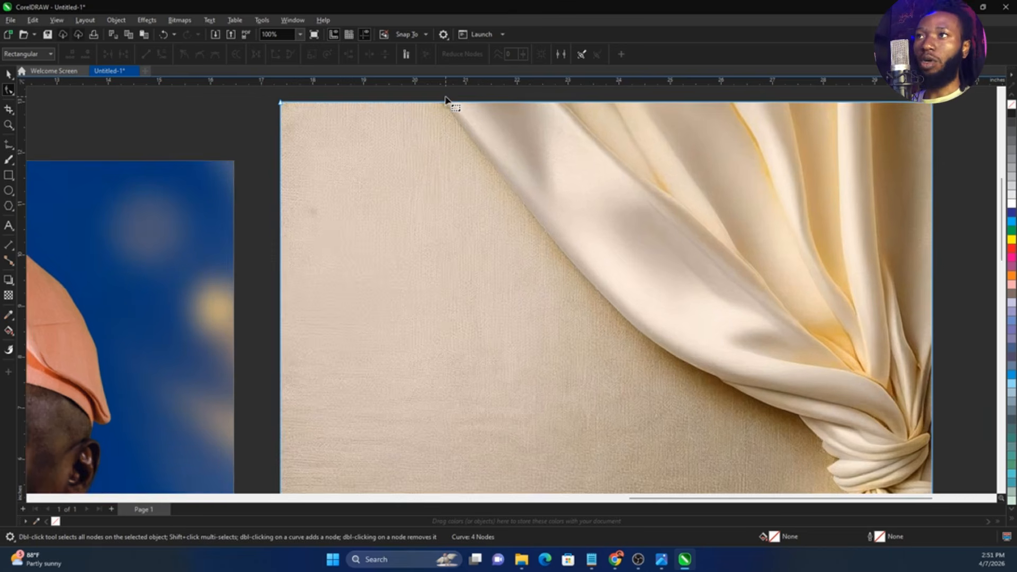
double_click(446, 104)
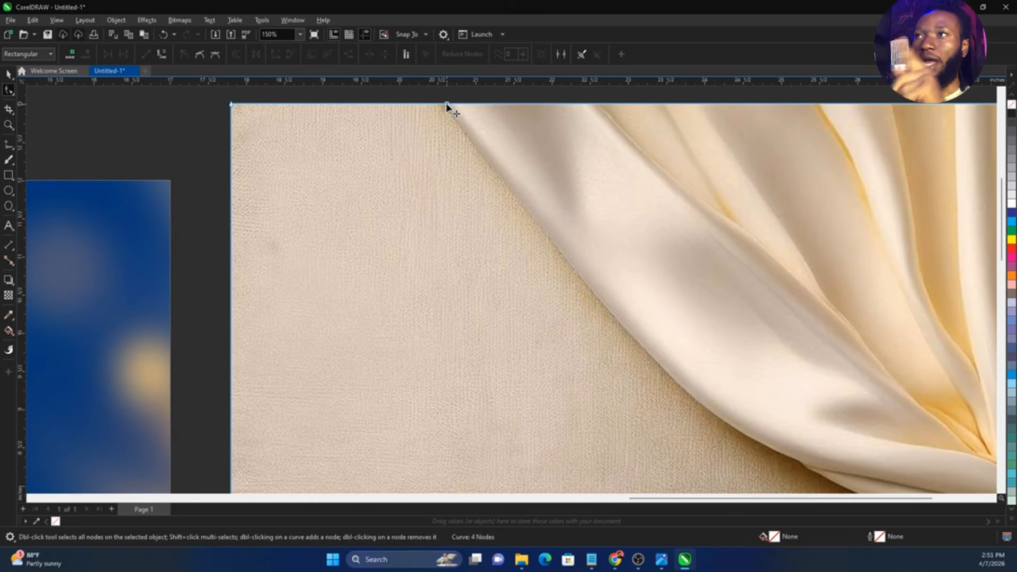
scroll(392, 129, down, 2)
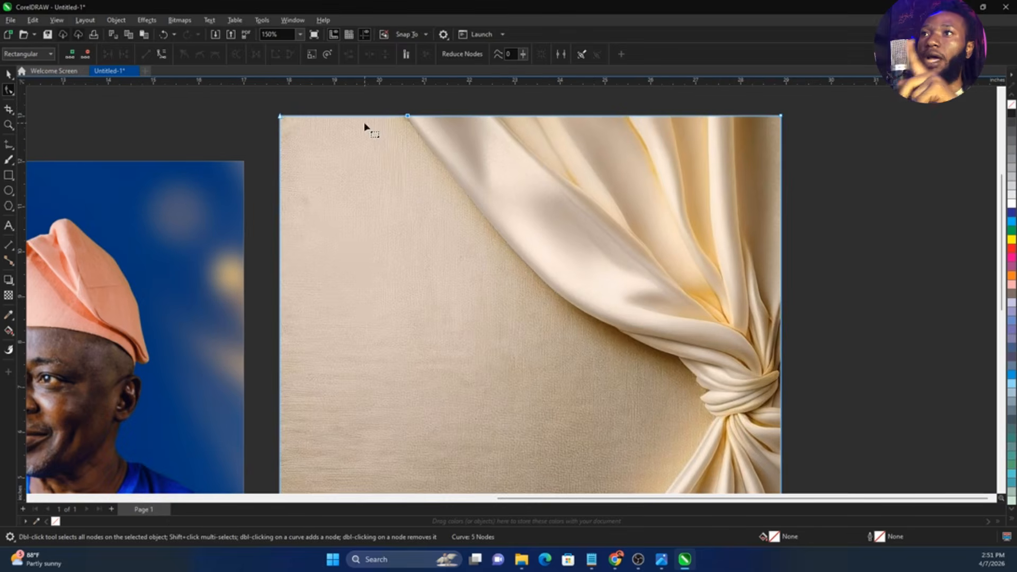
Move the curtain image's upper-left corner node onto the drape's lower edge, partway toward the knot, cropping away the plain backdrop
drag(278, 120, 618, 330)
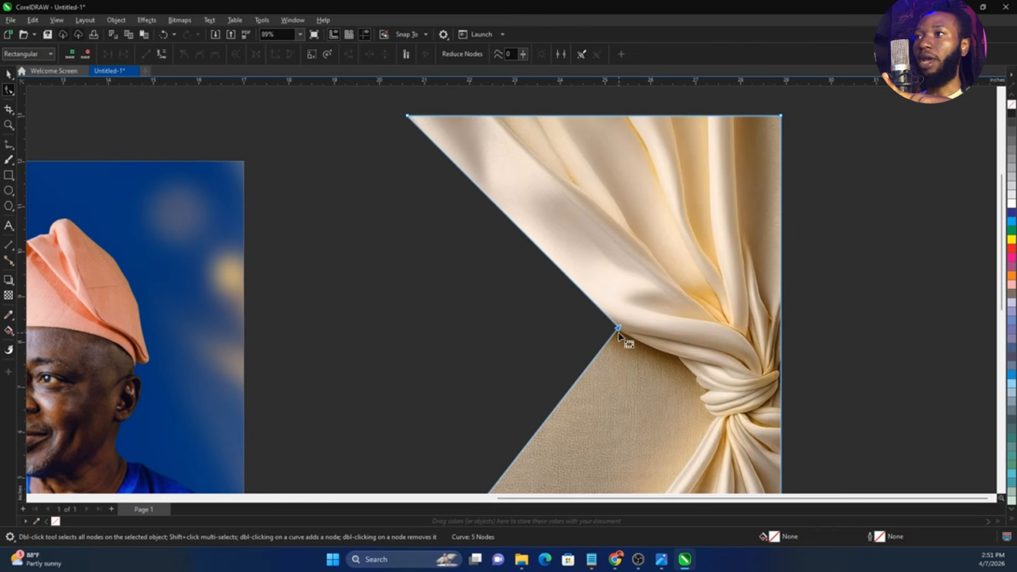
click(504, 342)
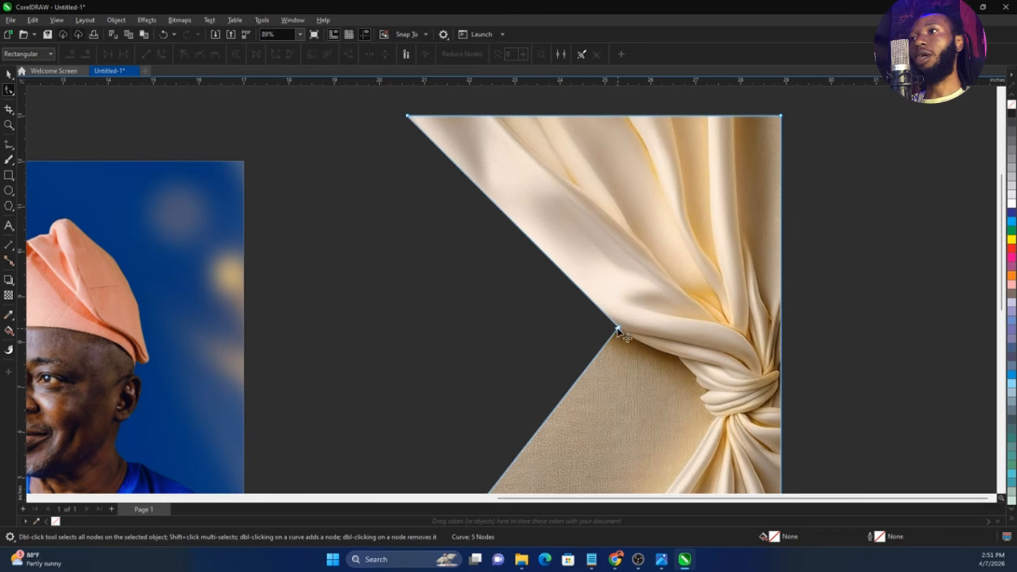
drag(618, 329, 439, 312)
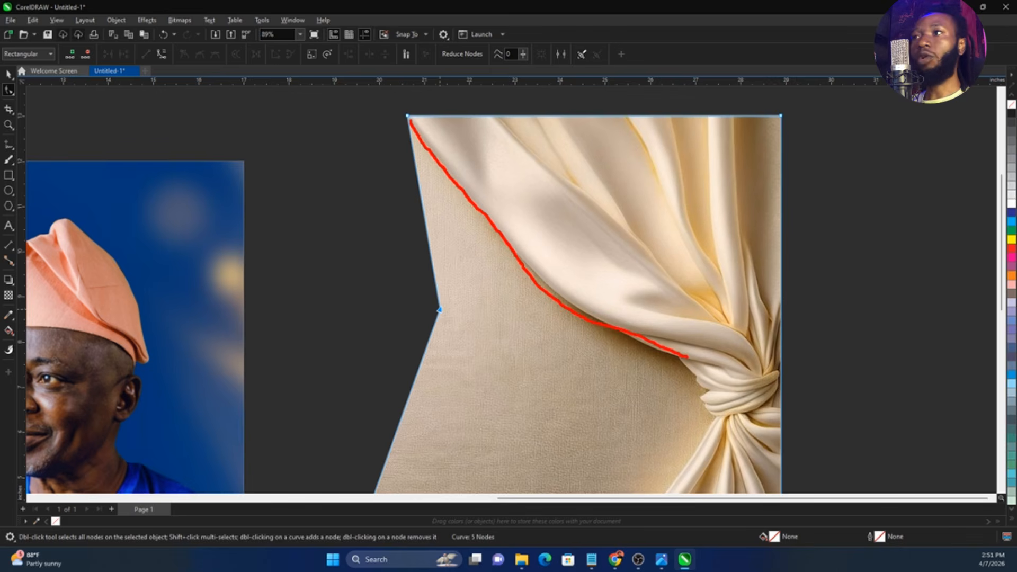
key(Escape)
click(478, 247)
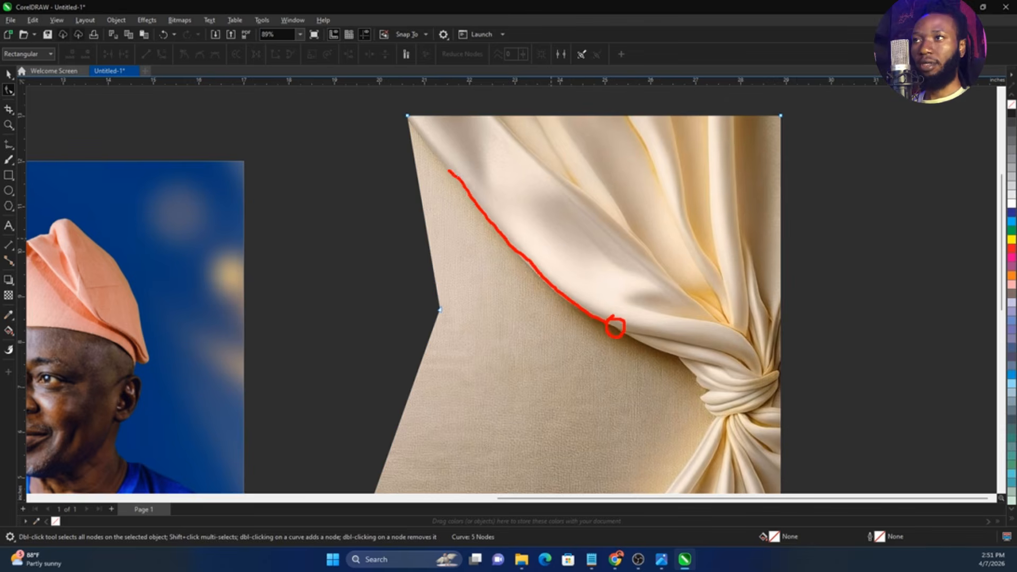
click(468, 288)
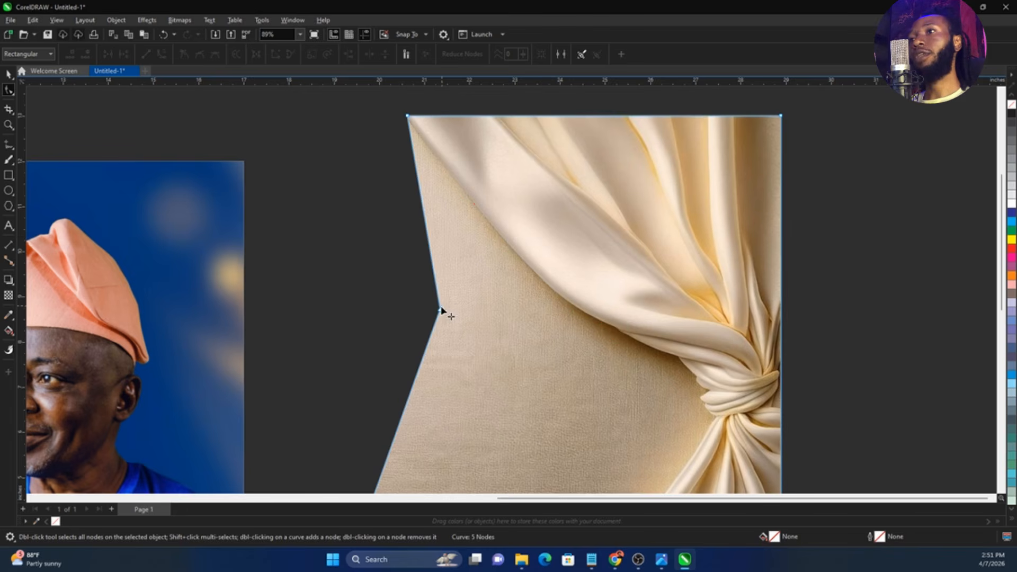
drag(441, 309, 614, 329)
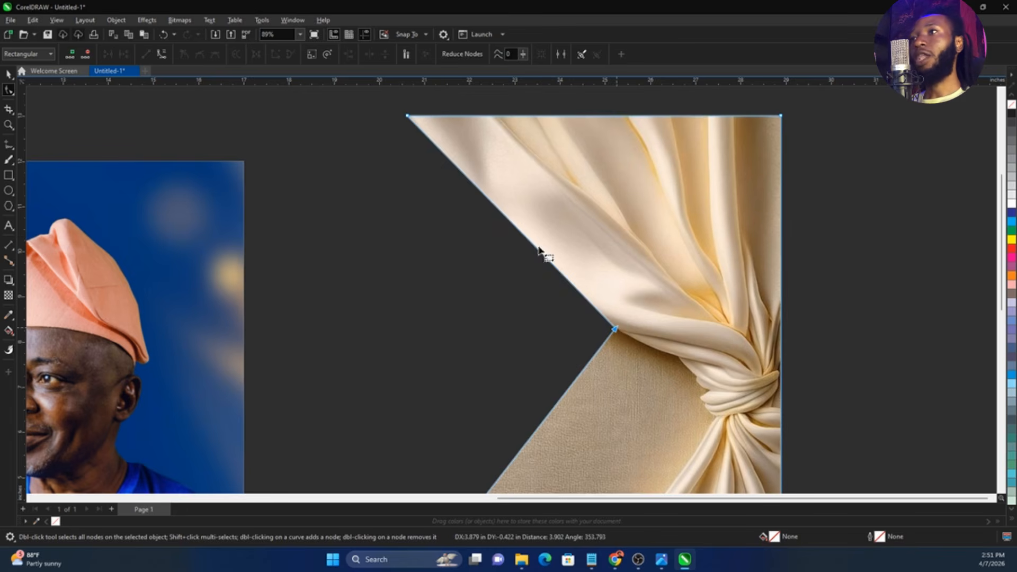
Convert the straight segment along the drape's upper left side to a curve and bend it to follow the fabric's edge
right_click(499, 213)
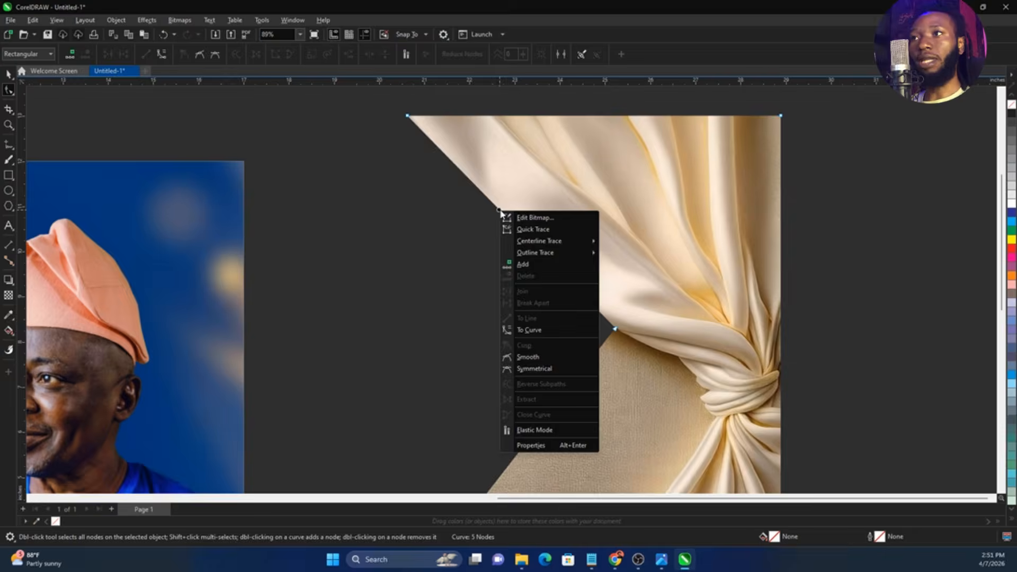
click(540, 336)
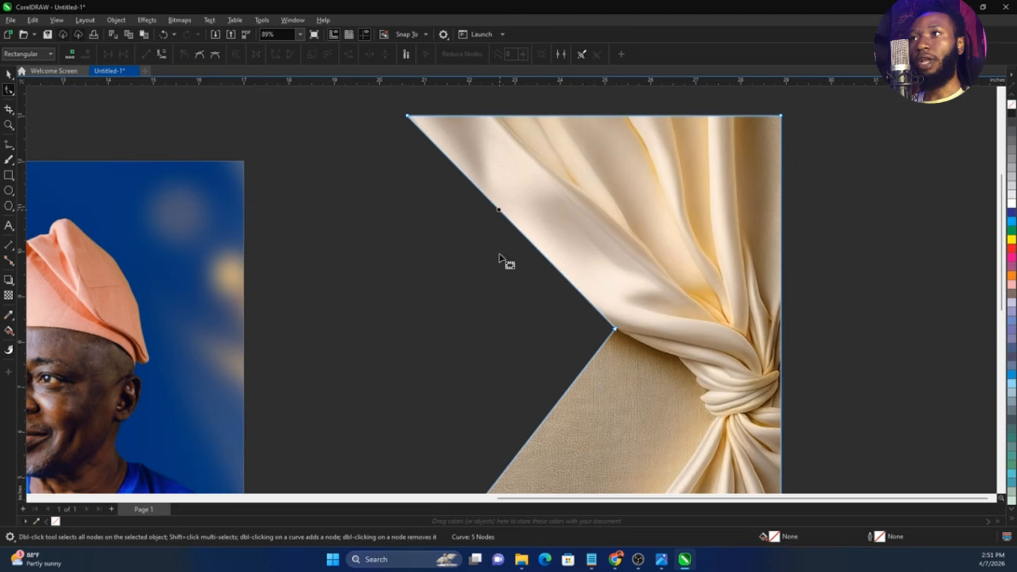
drag(519, 235, 520, 262)
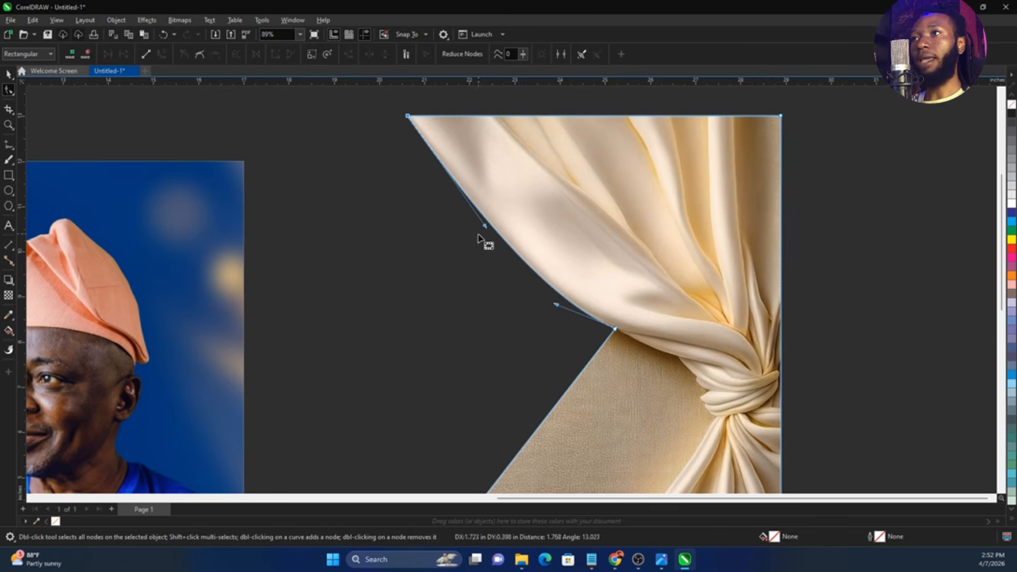
scroll(447, 129, up, 5)
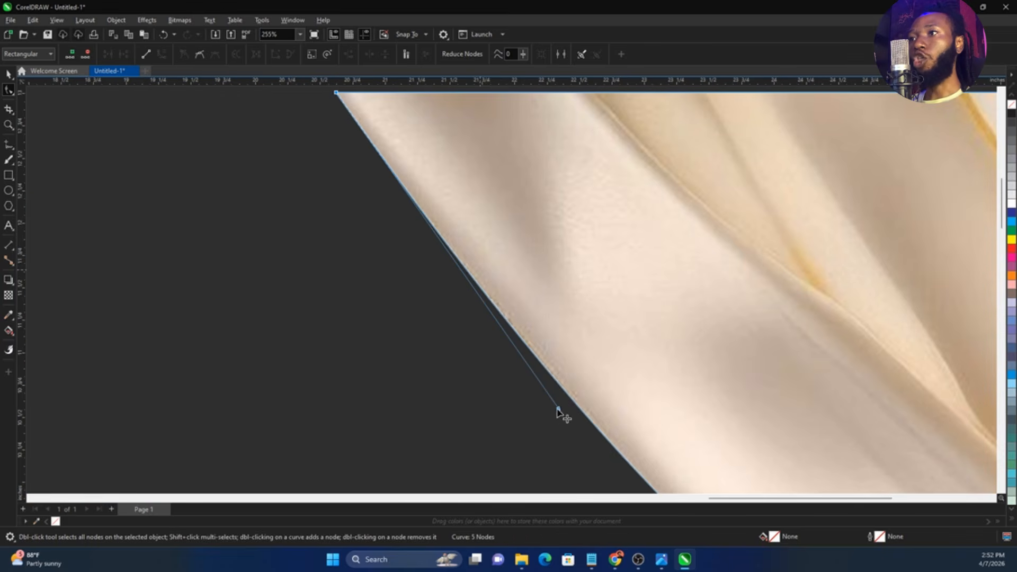
drag(558, 411, 560, 401)
scroll(448, 318, down, 6)
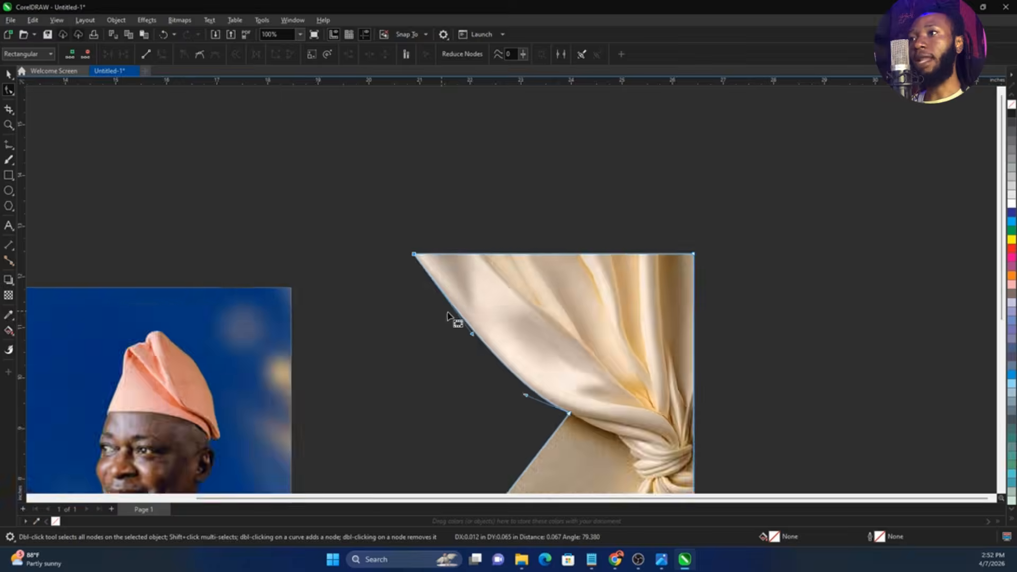
Add a node on the straight crop line below the drape and move it onto the fabric's lower edge, where the knot begins
scroll(543, 411, up, 3)
scroll(546, 414, up, 3)
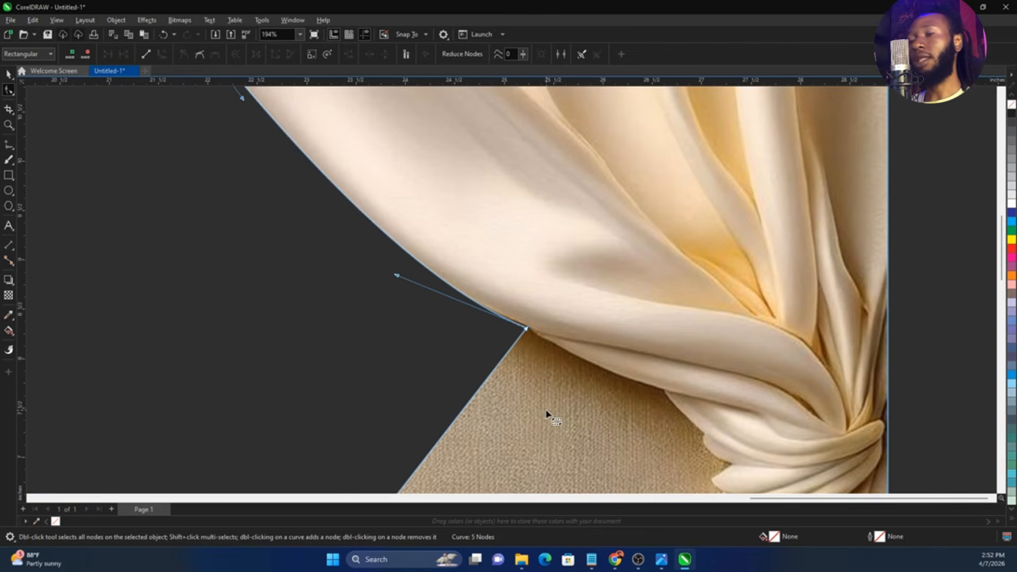
click(471, 401)
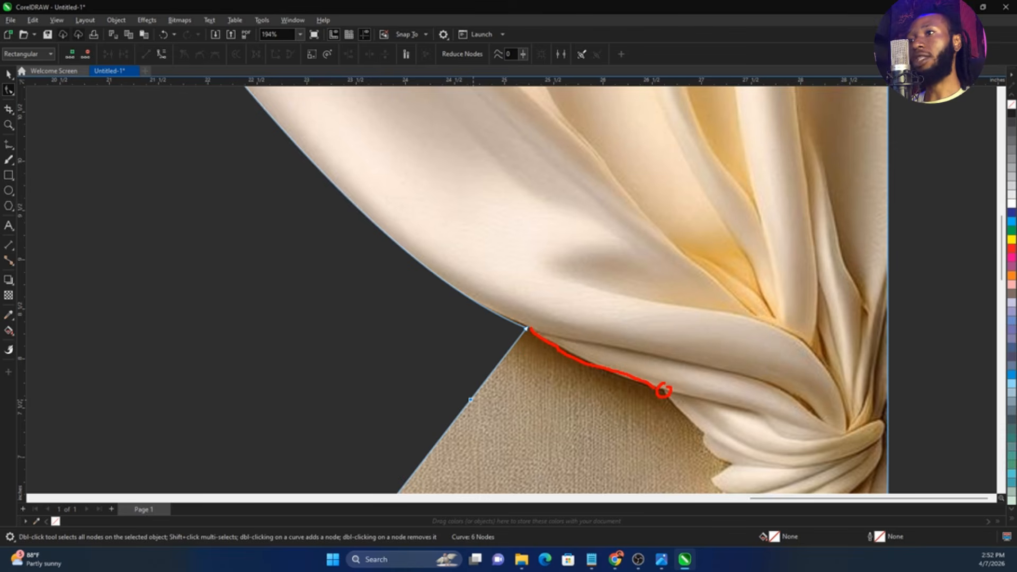
mouse_move(471, 400)
mouse_down()
mouse_move(572, 413)
mouse_move(668, 390)
mouse_up()
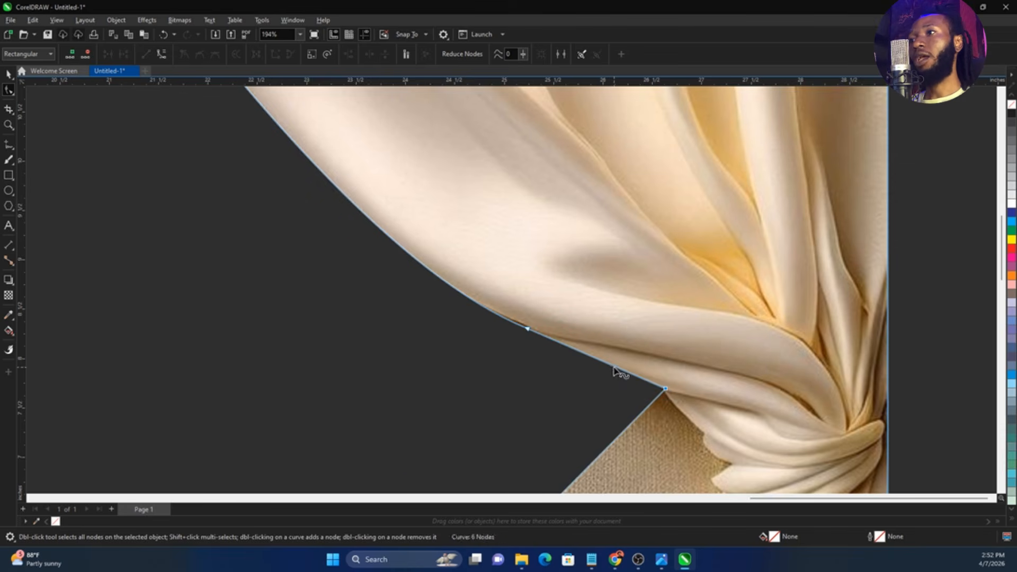
Convert the new segment leading to the knot to a curve and bend it along the drape's lower edge, refining the joining node
right_click(614, 371)
click(649, 243)
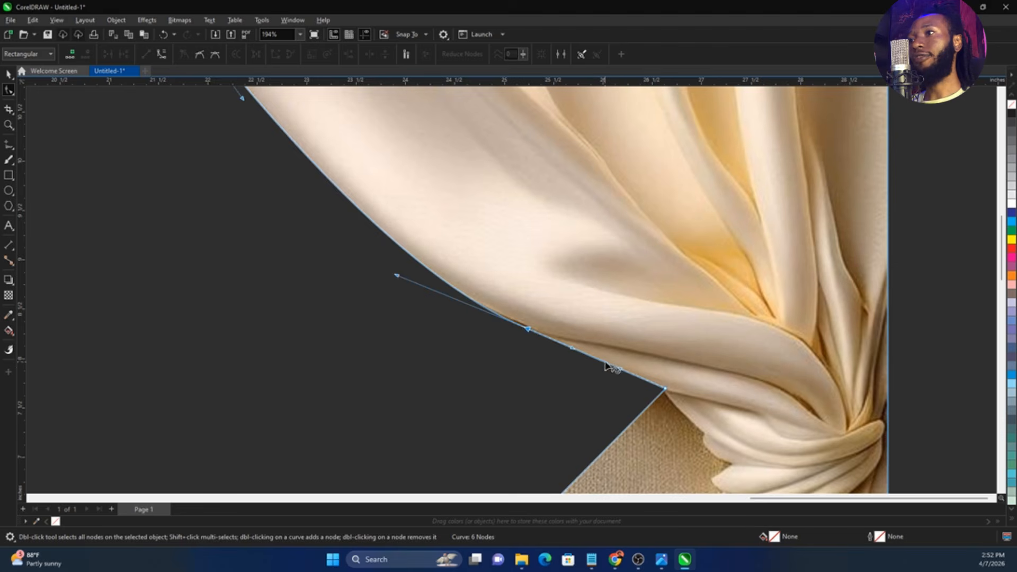
mouse_move(599, 368)
mouse_down()
mouse_move(571, 393)
mouse_move(610, 374)
mouse_up()
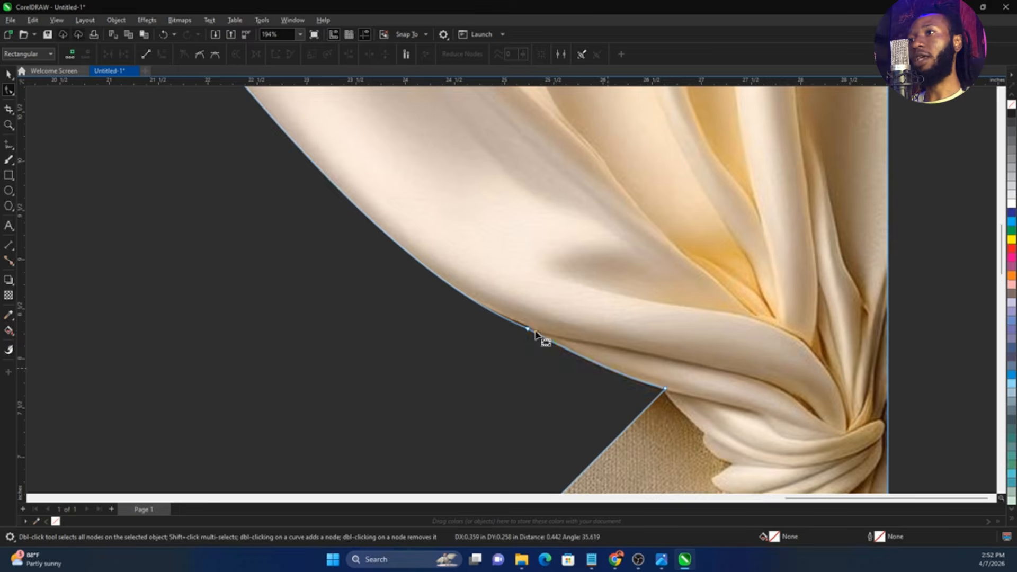
scroll(528, 344, up, 4)
drag(518, 333, 533, 332)
scroll(467, 314, down, 4)
scroll(561, 363, down, 4)
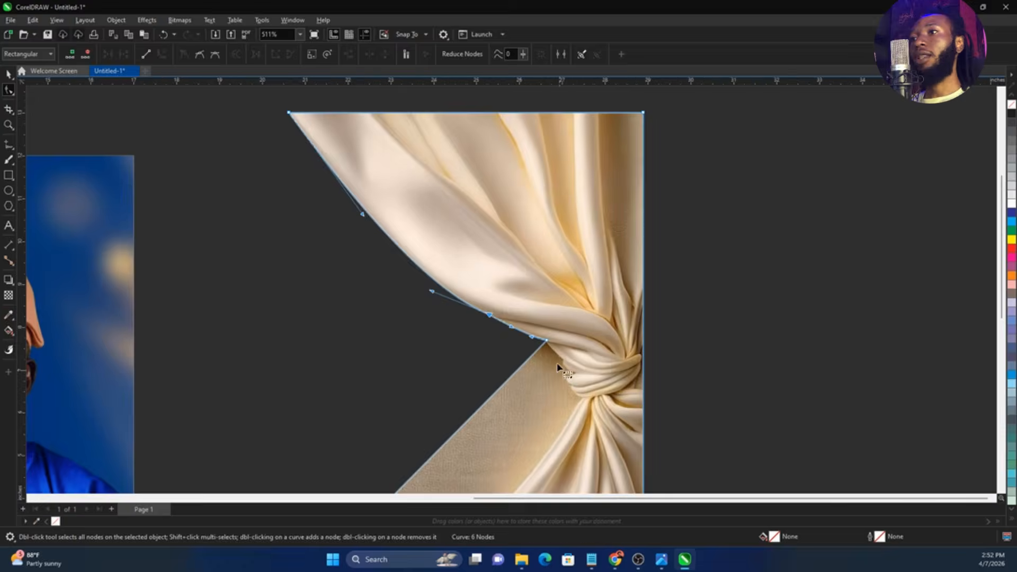
Add nodes from the drape's end to the crease between the knot's outer folds and curve the first segment along the fabric
scroll(564, 367, up, 3)
click(472, 286)
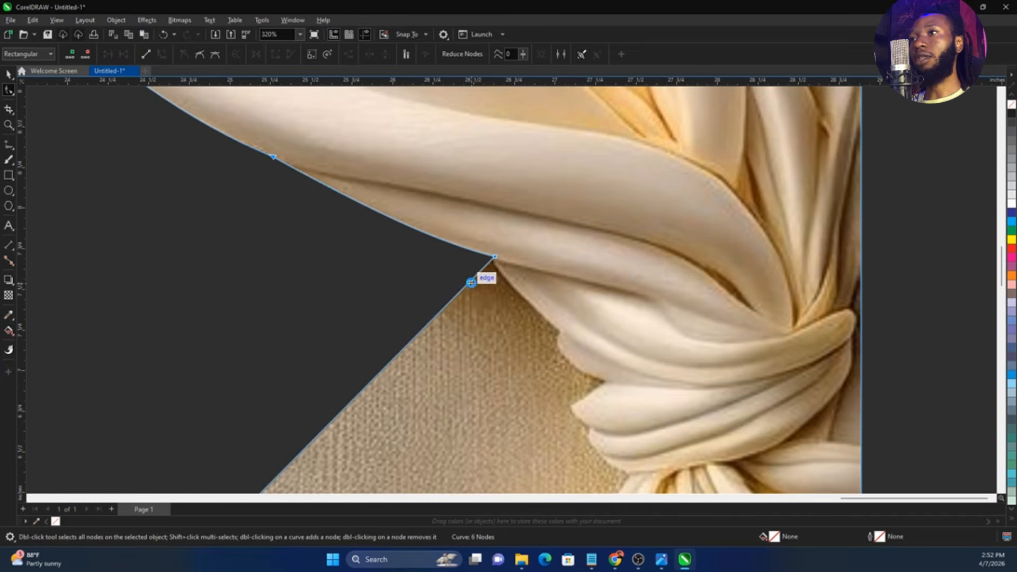
double_click(471, 286)
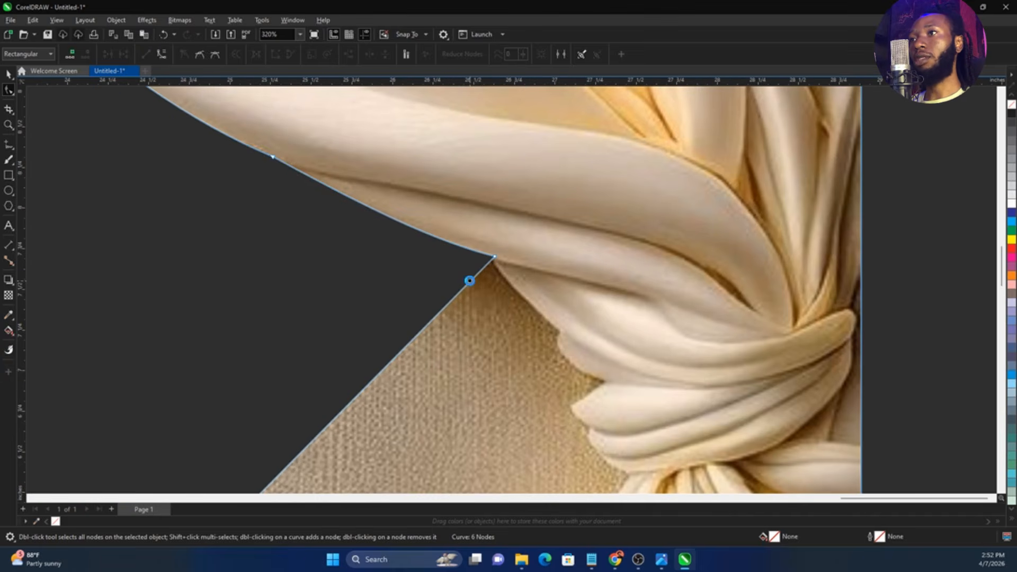
drag(472, 285, 608, 390)
right_click(535, 301)
click(565, 420)
Convert the segment beside the knot's upper fold to a curve and bulge it outward around the fabric
right_click(588, 363)
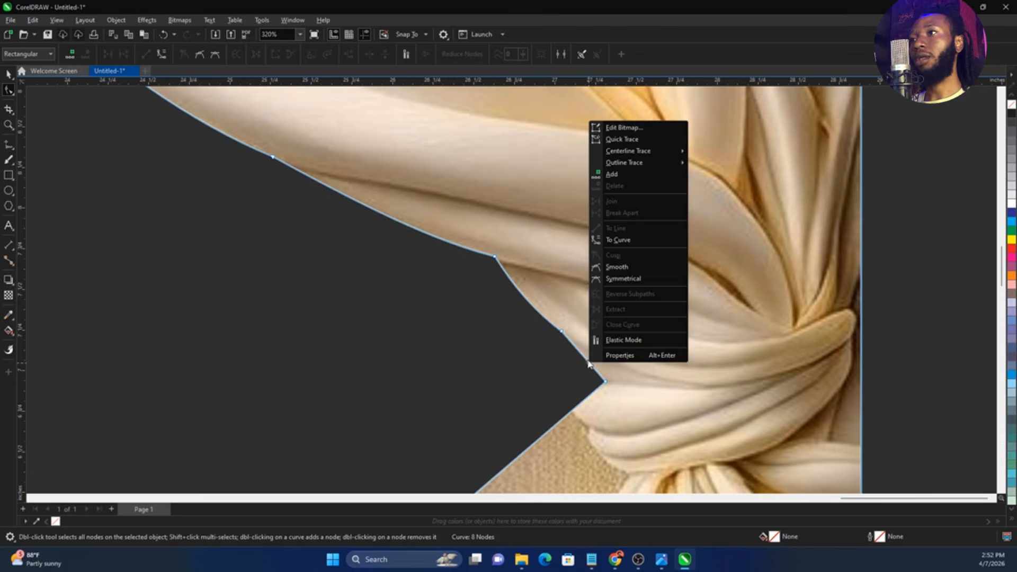
click(614, 239)
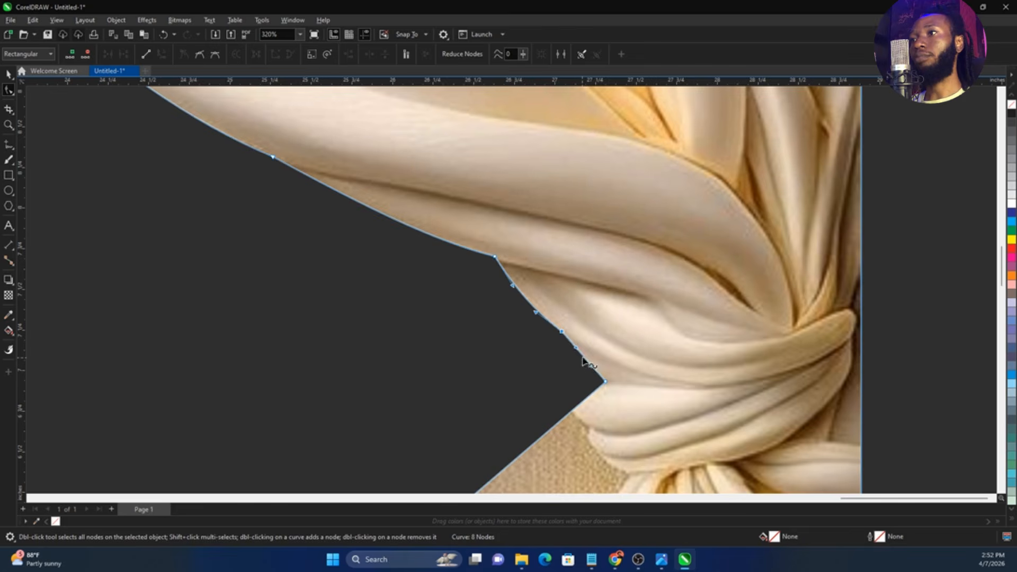
mouse_move(582, 362)
mouse_down()
mouse_move(535, 383)
mouse_move(572, 366)
mouse_up()
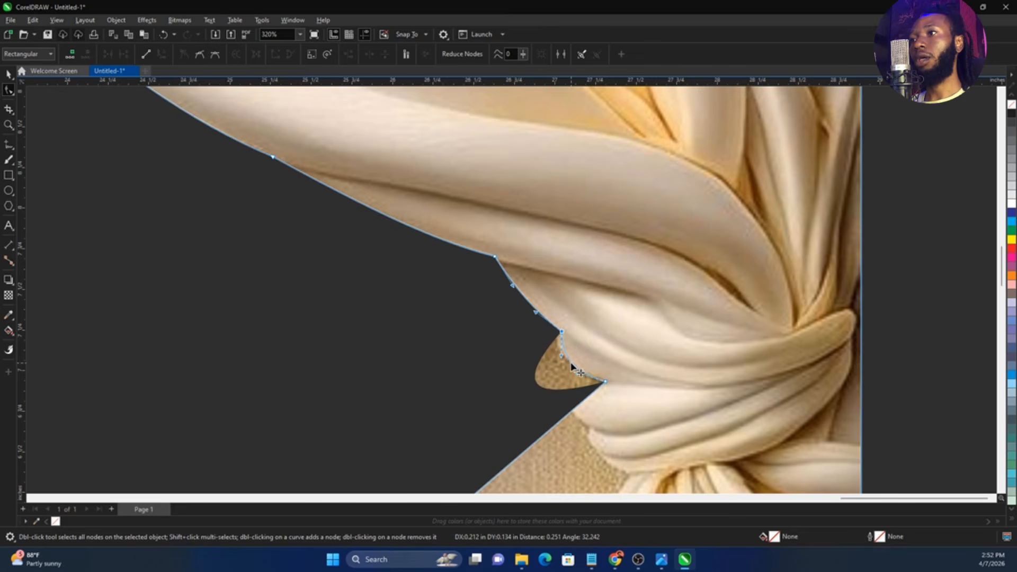
drag(661, 500, 660, 499)
Add a node on the outer side of the knot's lower fold and curve the segment above it outward around the fold
click(578, 405)
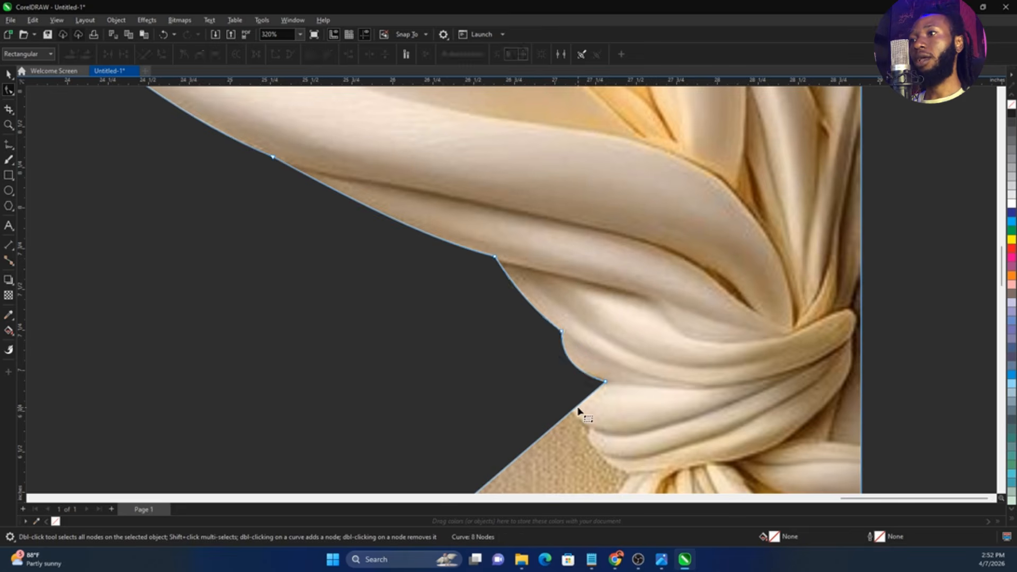
mouse_move(578, 405)
mouse_down()
mouse_move(491, 379)
mouse_move(584, 429)
mouse_move(599, 405)
mouse_move(563, 398)
mouse_move(584, 406)
mouse_up()
right_click(599, 414)
click(636, 286)
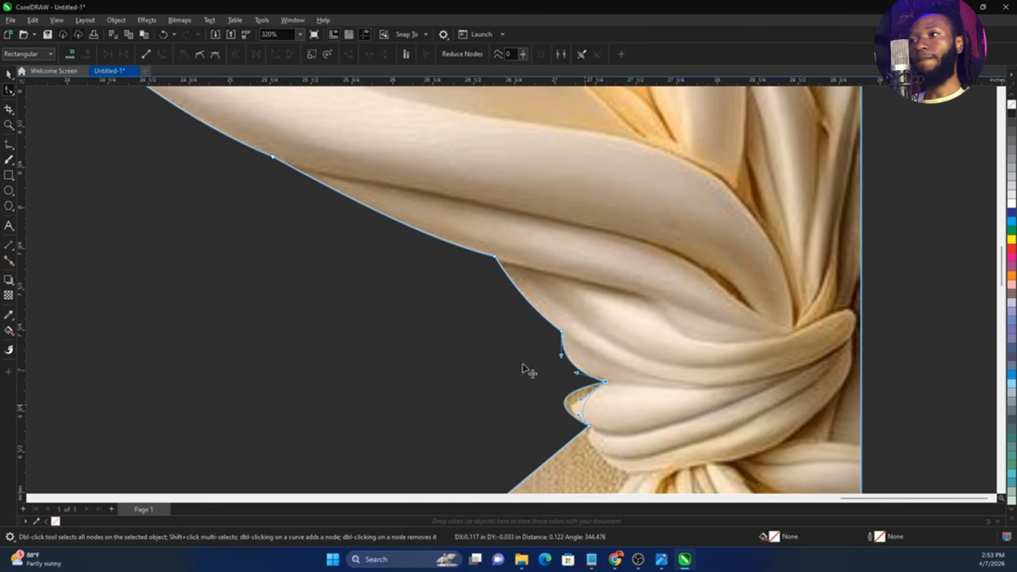
Extend the outline with nodes down to the knot's base and curve the first segment along the knot's lowest fold
scroll(524, 366, down, 5)
scroll(539, 393, up, 2)
scroll(535, 382, up, 4)
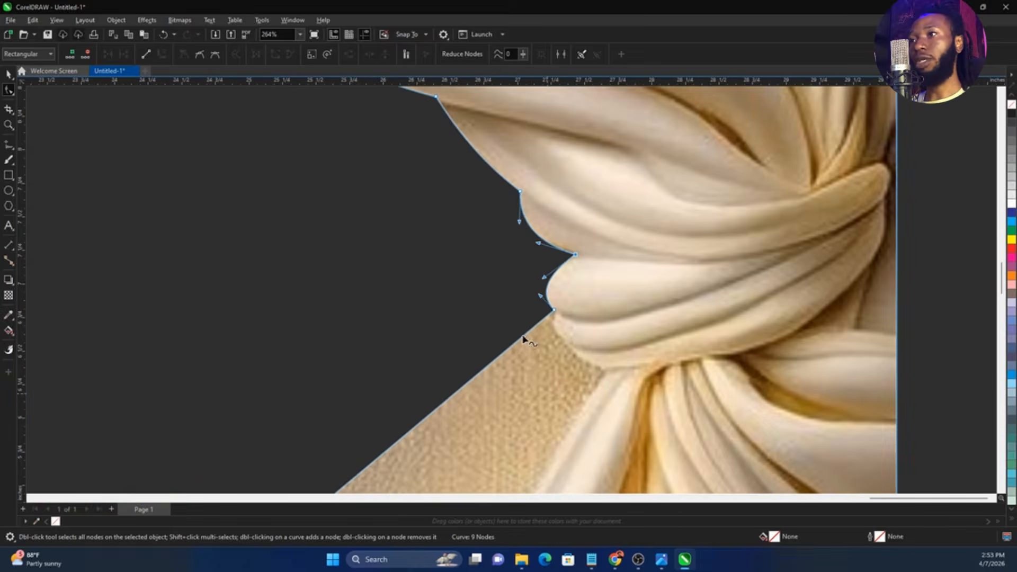
drag(524, 336, 609, 371)
right_click(563, 331)
click(609, 206)
double_click(556, 354)
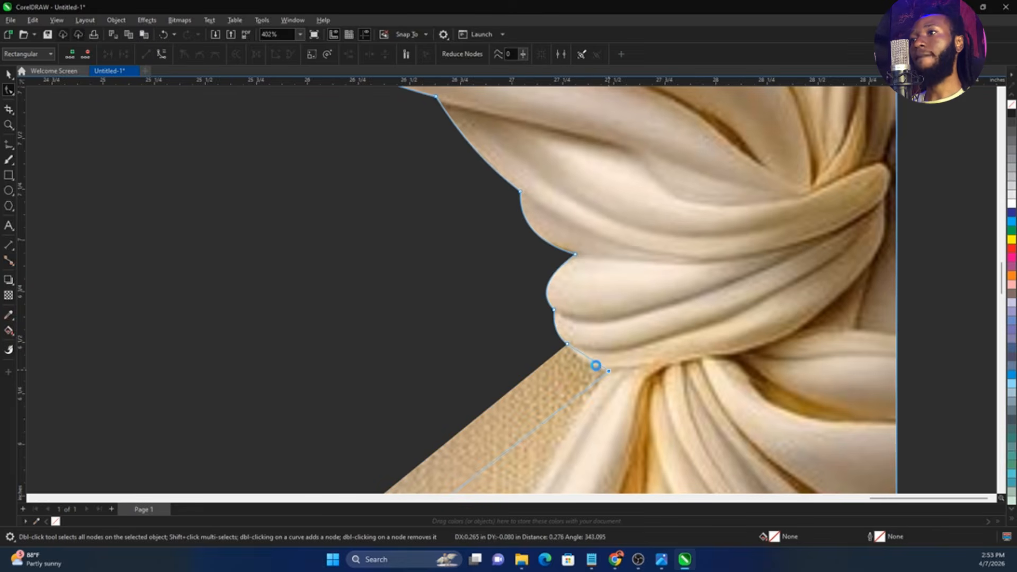
Convert the last short segment under the knot to a curve and bend it to meet the knot's base
right_click(592, 361)
click(637, 234)
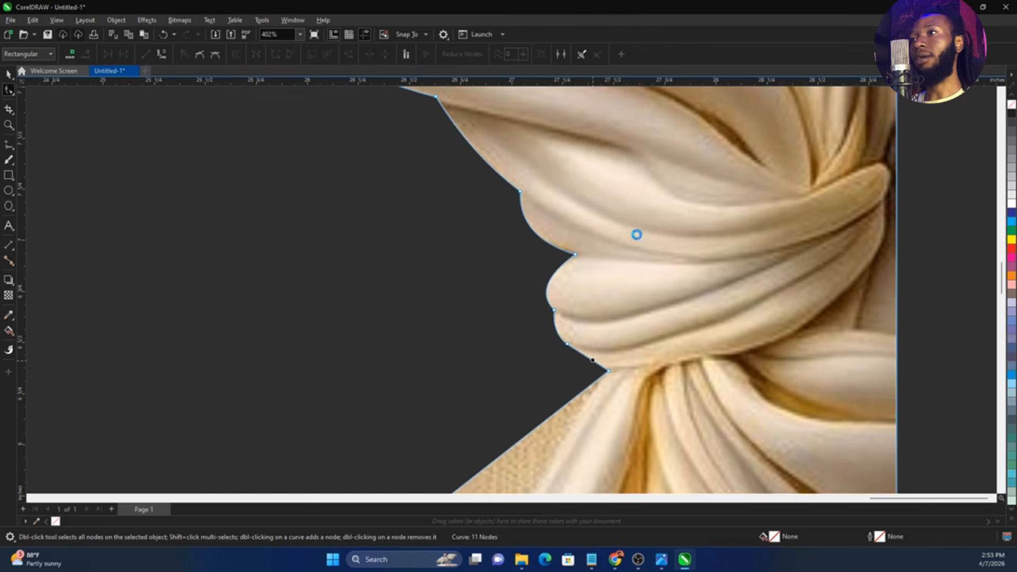
drag(588, 360, 583, 362)
Add a node on the diagonal crop line below the knot and move it onto the outer edge of the hanging drape
scroll(503, 352, down, 8)
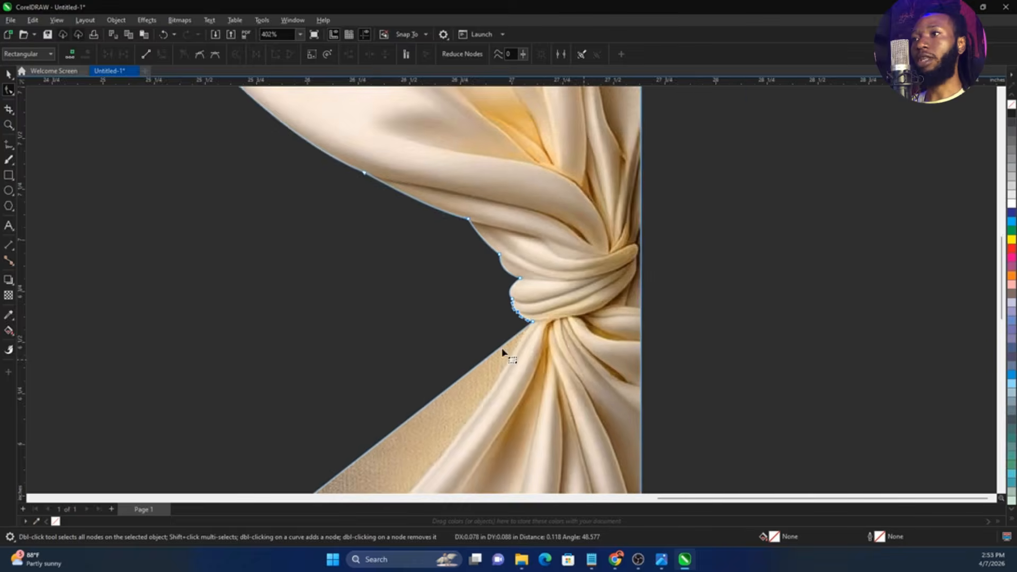
scroll(459, 339, up, 2)
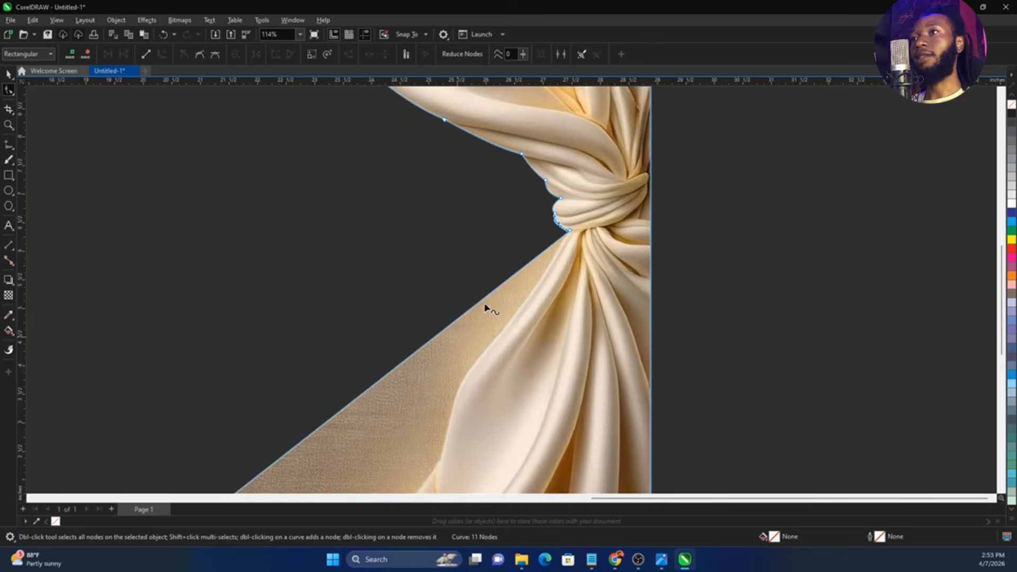
scroll(486, 307, down, 4)
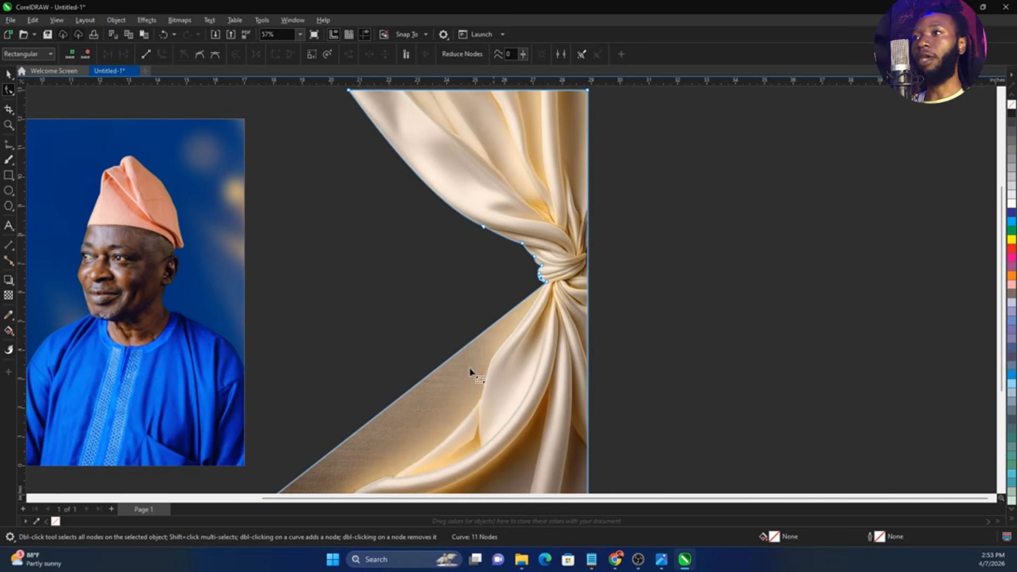
scroll(477, 403, up, 1)
scroll(497, 356, up, 2)
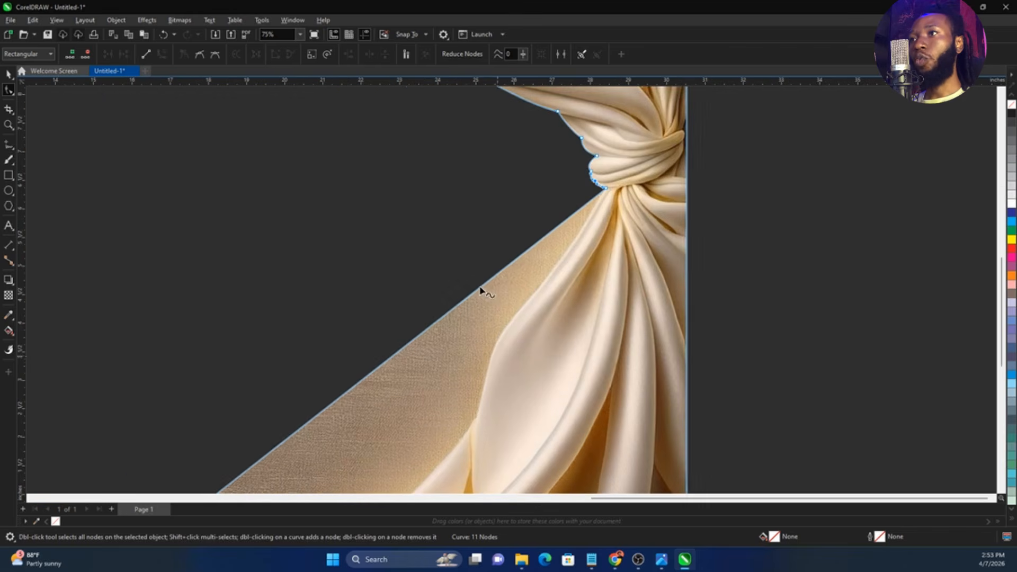
click(481, 286)
double_click(481, 286)
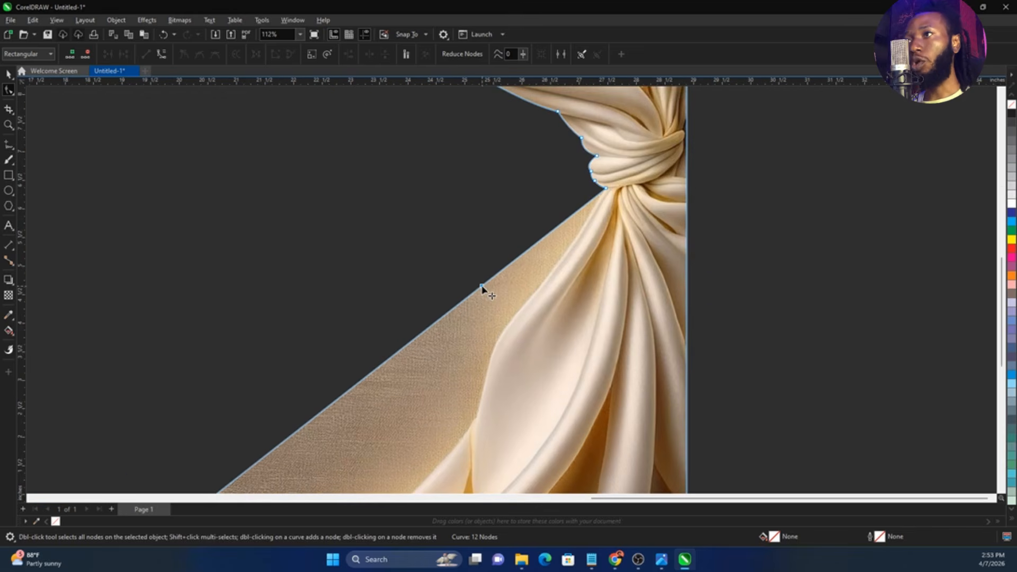
drag(481, 286, 530, 296)
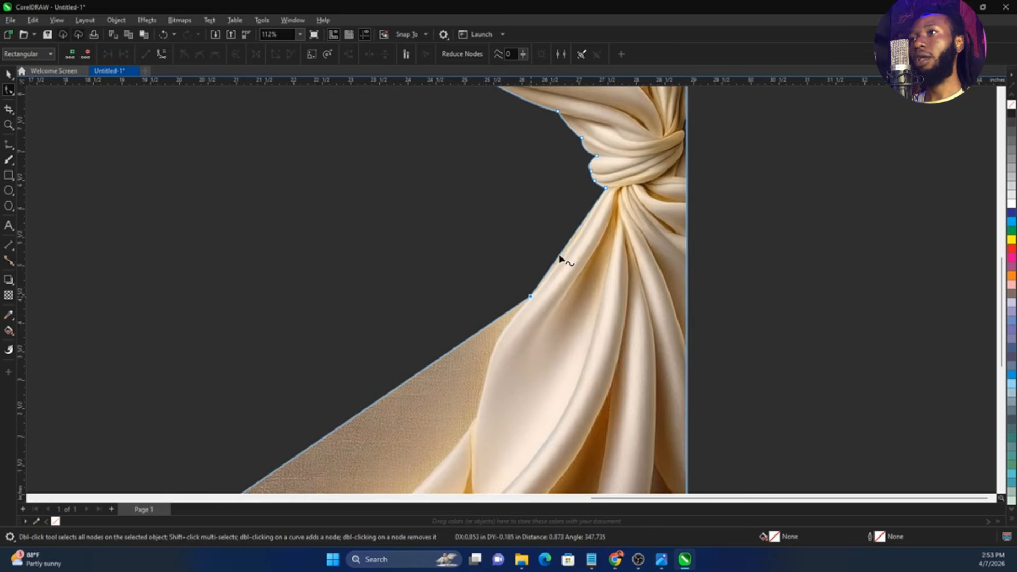
Convert the segment just below the knot to a curve and bend it slightly to follow the hanging fabric
right_click(569, 244)
click(612, 360)
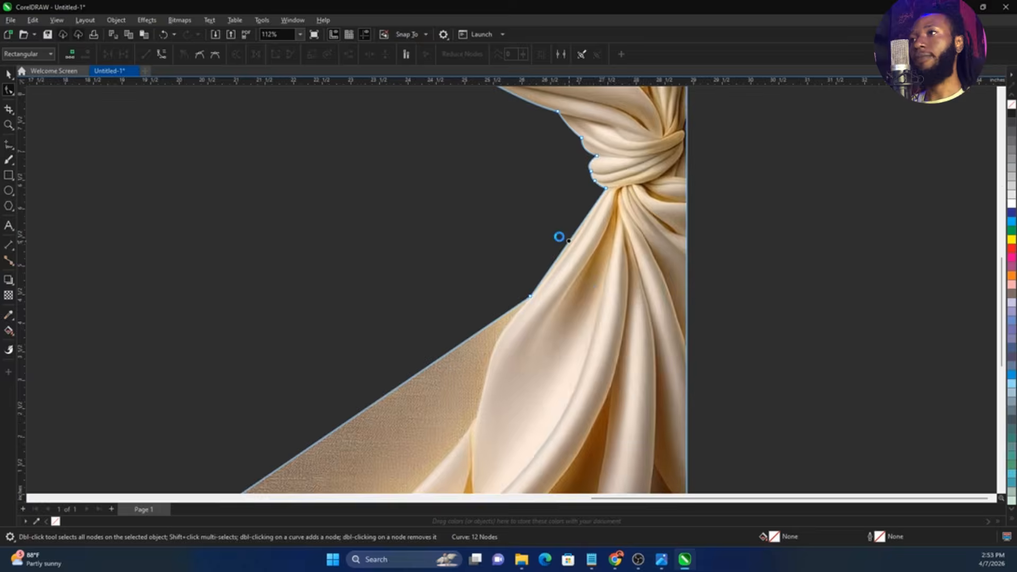
scroll(564, 247, up, 2)
click(571, 250)
drag(580, 254, 578, 254)
Add another node on the diagonal crop line and move it to the point where the hanging drape meets the lower side fold
scroll(509, 236, down, 2)
scroll(454, 391, up, 2)
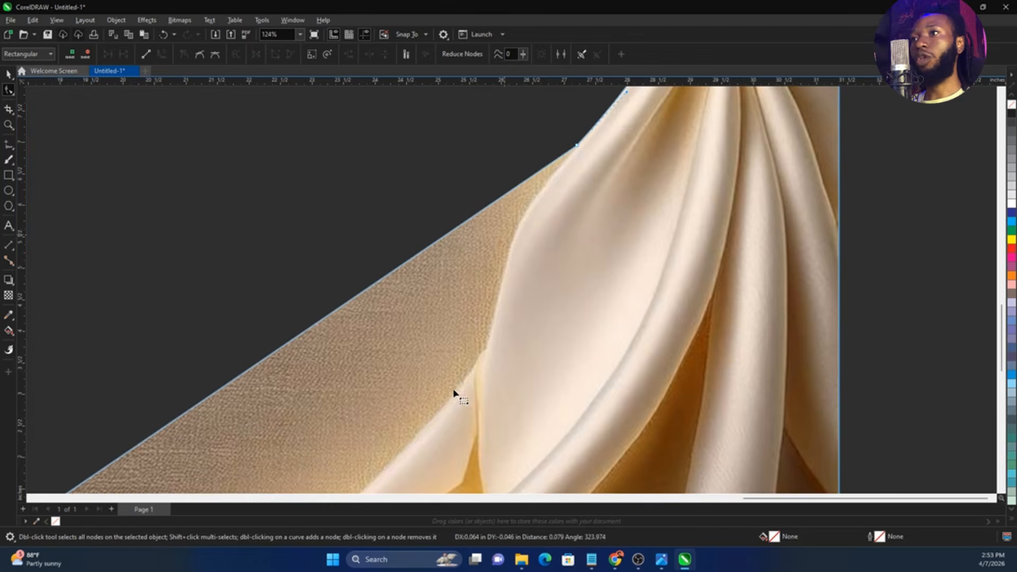
click(448, 237)
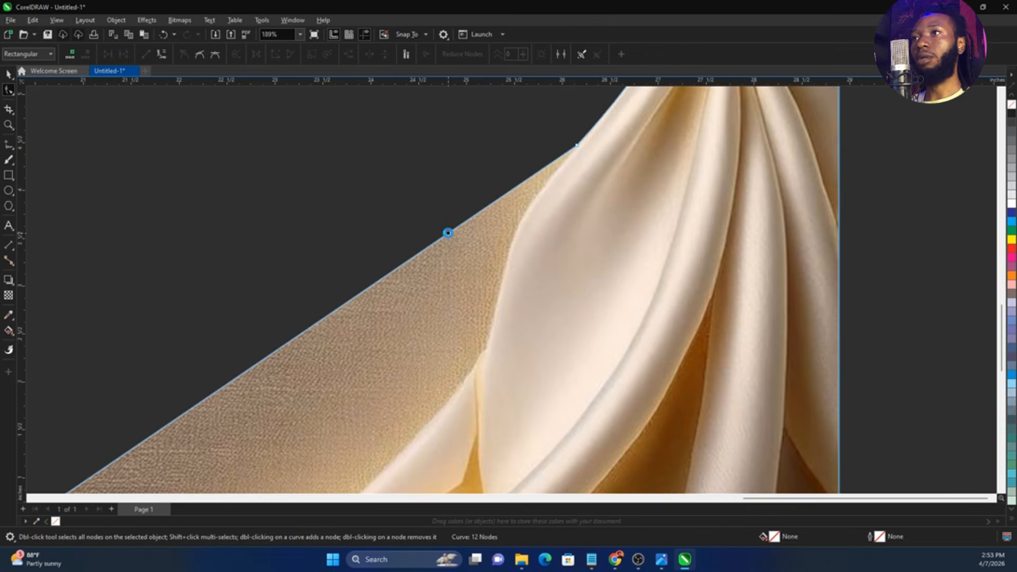
double_click(449, 238)
drag(449, 238, 487, 351)
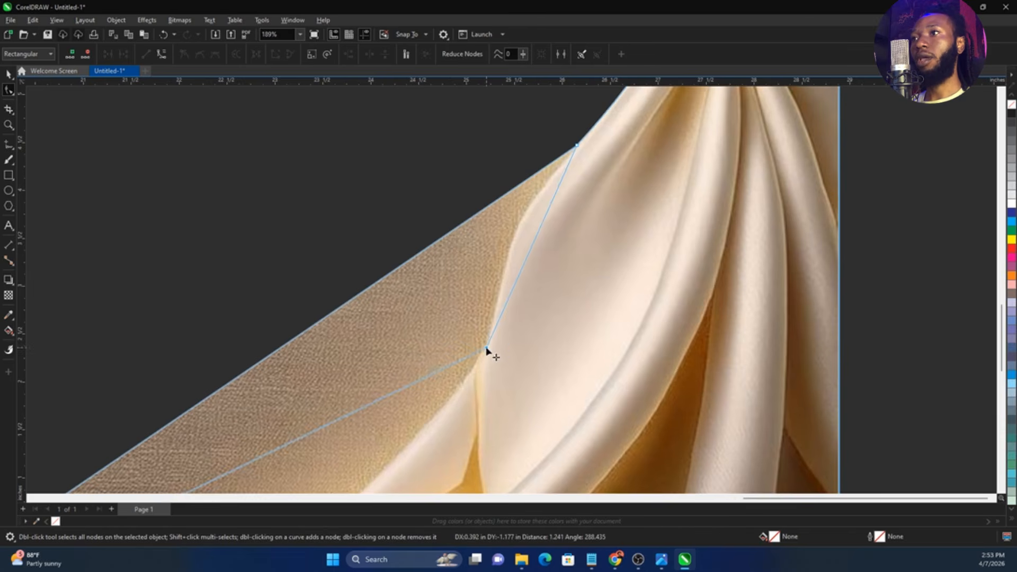
Convert the segment beside the widest part of the hanging drape to a curve and adjust its handles to match the bulging fabric edge
right_click(531, 256)
click(570, 368)
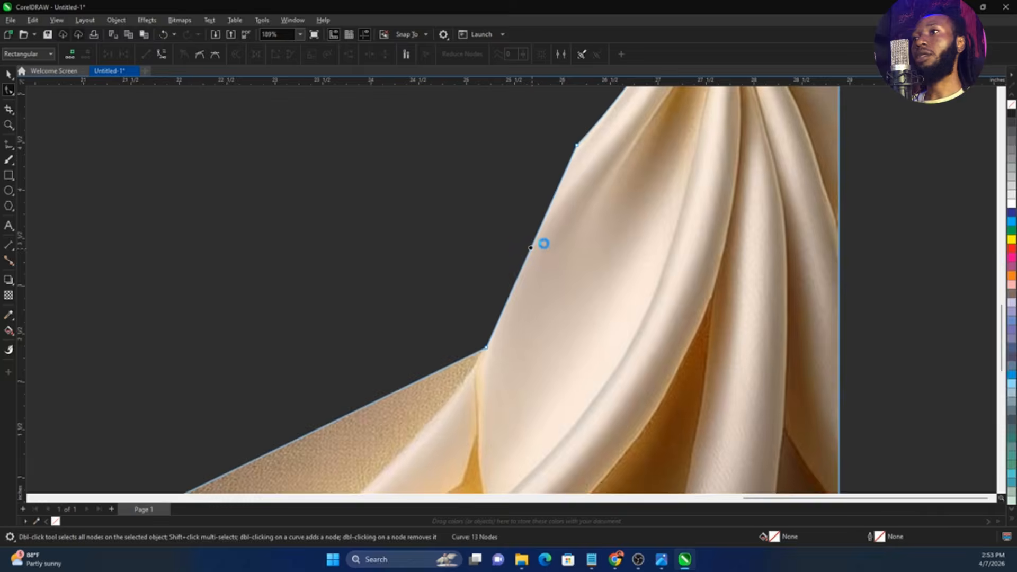
drag(544, 243, 517, 231)
drag(491, 276, 503, 276)
drag(518, 204, 516, 203)
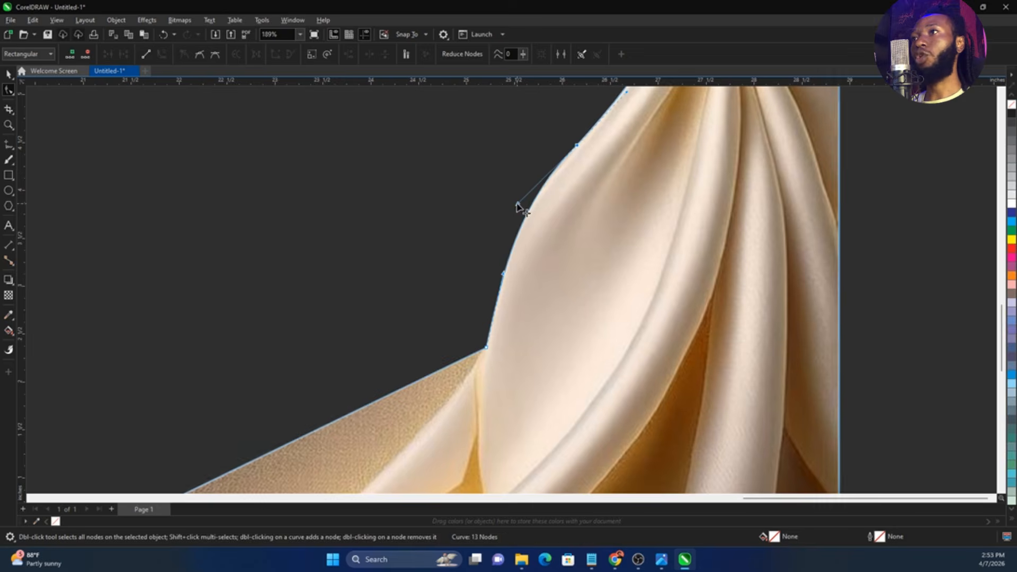
Add a node on the remaining diagonal crop line and move it to the crease above the curtain's bottom sweeping fold
scroll(512, 245, down, 4)
scroll(417, 375, up, 2)
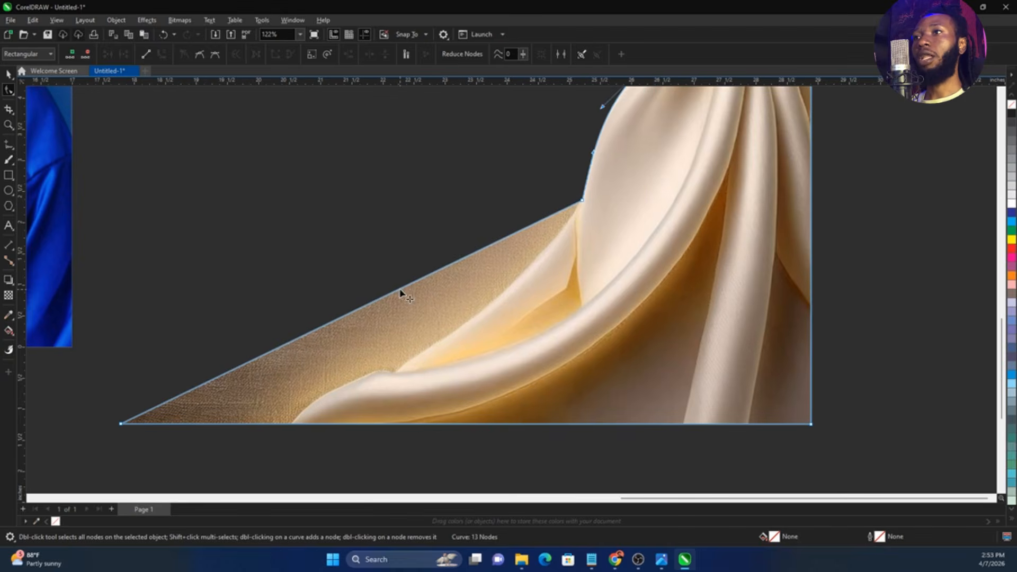
drag(402, 293, 398, 380)
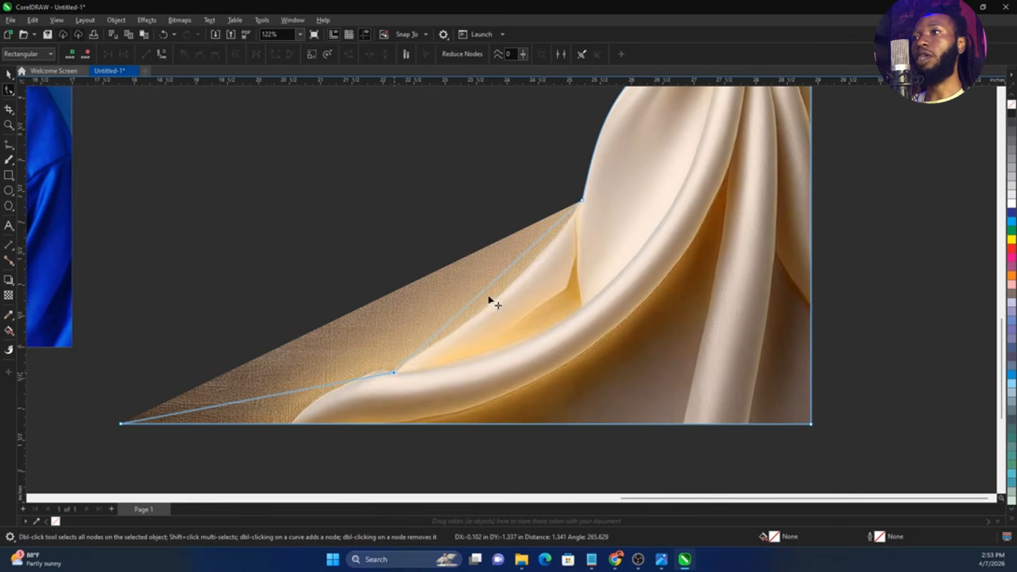
Convert the segment above the bottom fold's crease to a curve and bend it inward along the lower side fold
double_click(498, 278)
click(528, 397)
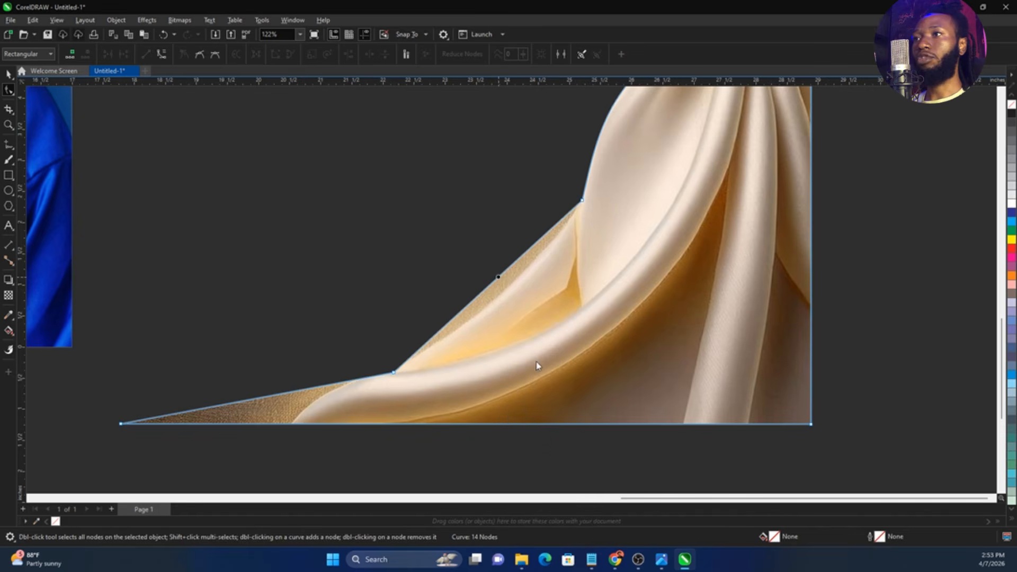
drag(493, 284, 504, 290)
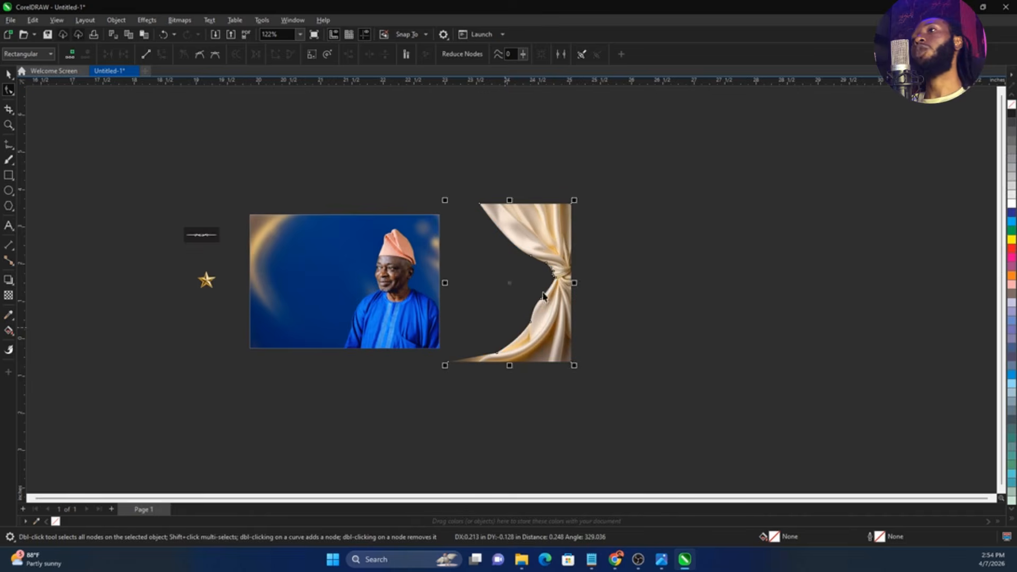
Move the cropped curtain over the right end of the page beside the man, centred at about X 12.5 and Y 5.9 inches
key(space)
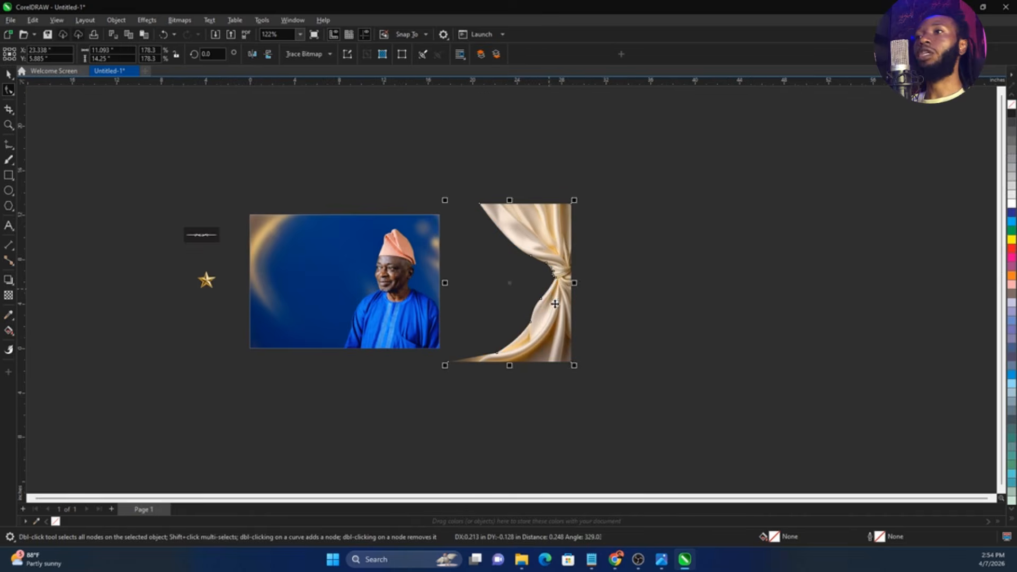
drag(543, 295, 439, 294)
scroll(328, 282, up, 2)
scroll(329, 283, up, 1)
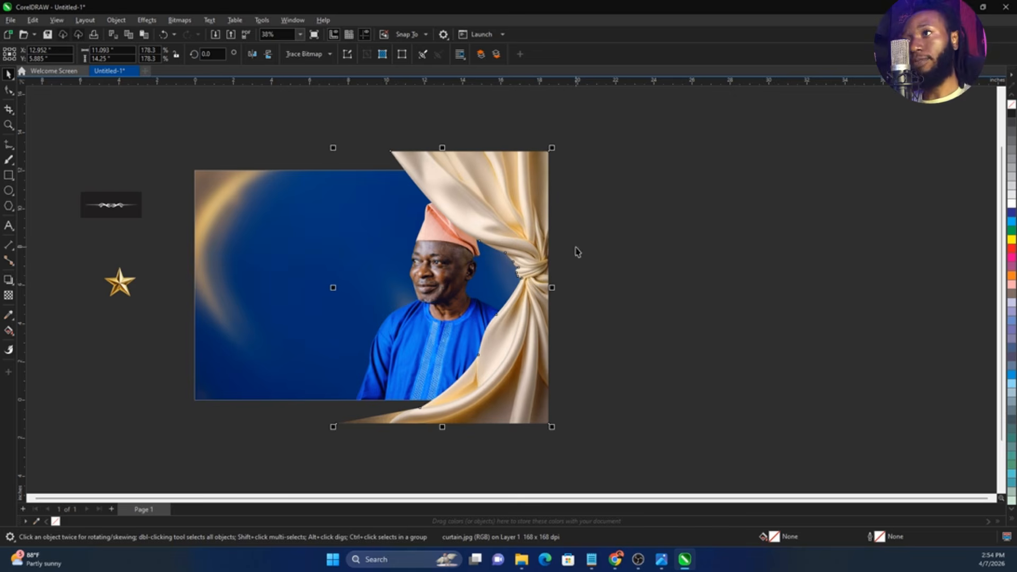
scroll(664, 251, down, 3)
scroll(350, 252, up, 4)
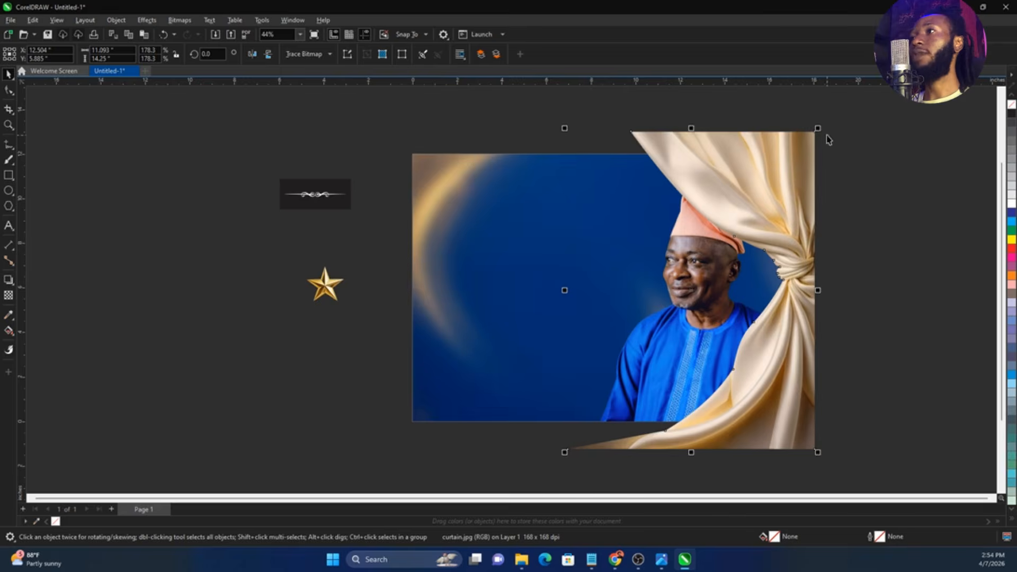
Scale the curtain down to about 10.5 by 13.5 inches and PowerClip it inside the page-sized background frame
drag(828, 128, 811, 137)
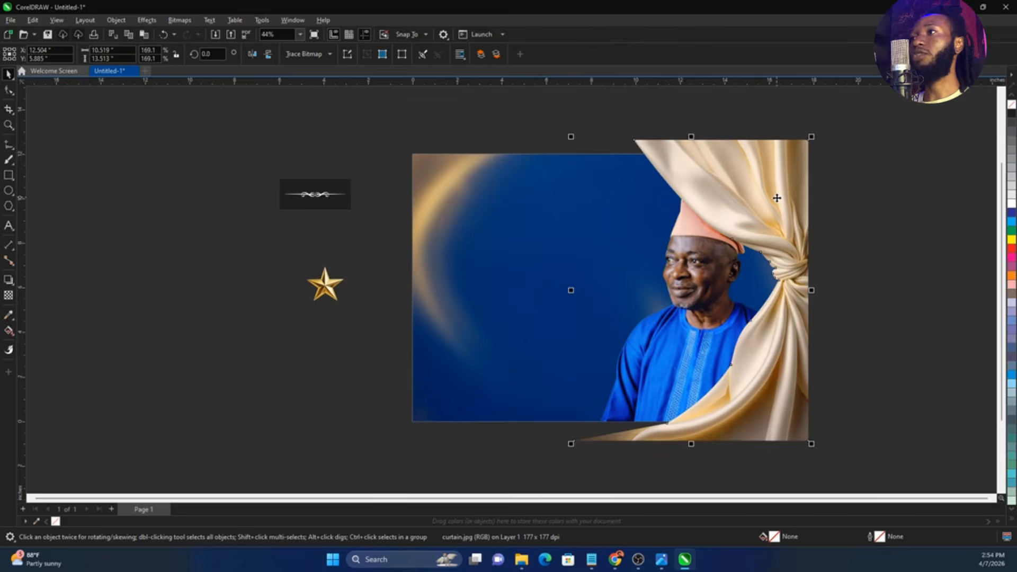
right_click(777, 198)
click(831, 363)
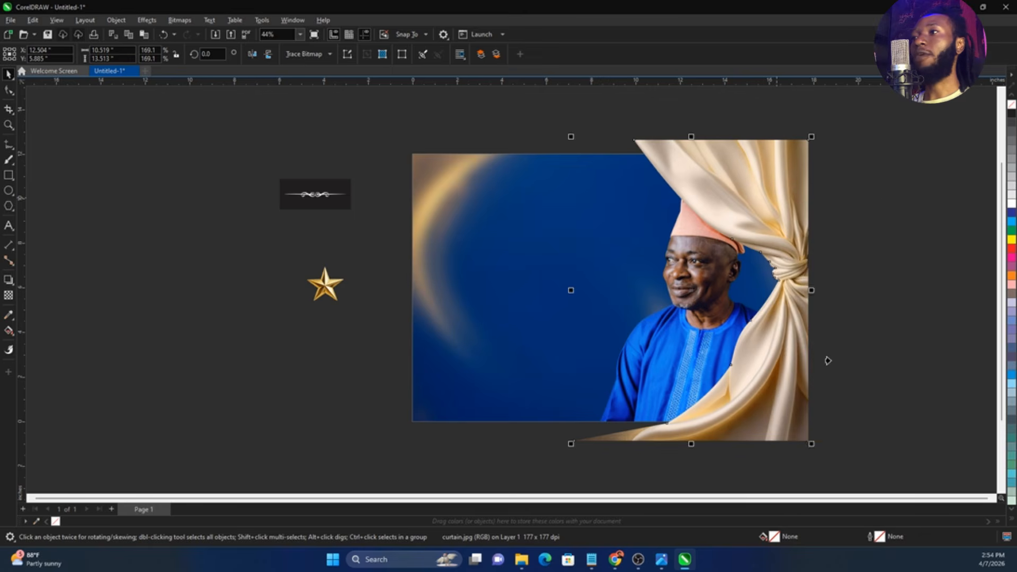
click(471, 273)
Open the background frame's PowerClip contents for editing and bring the man's photo in front of the curtain
right_click(473, 274)
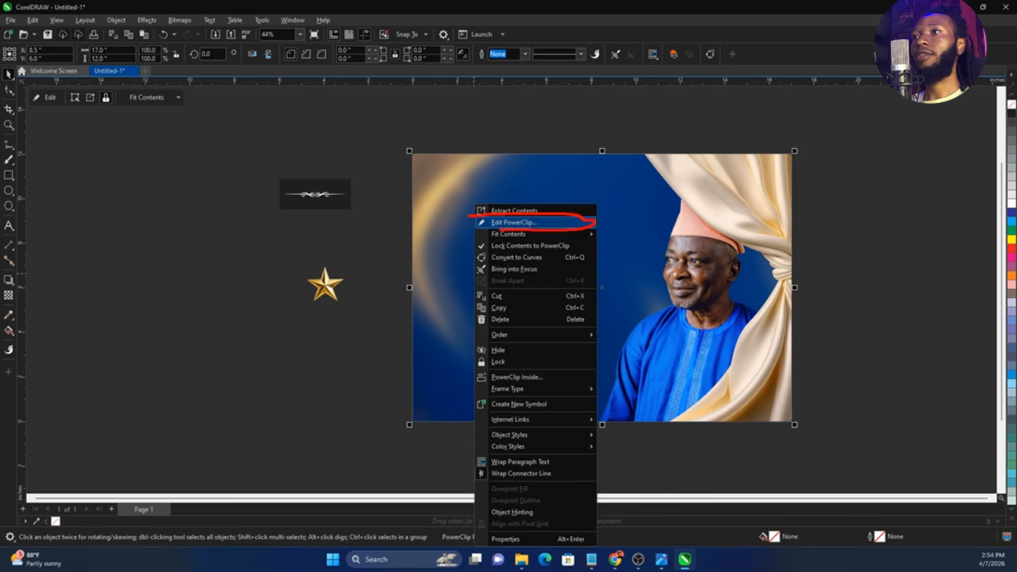
key(Escape)
right_click(503, 231)
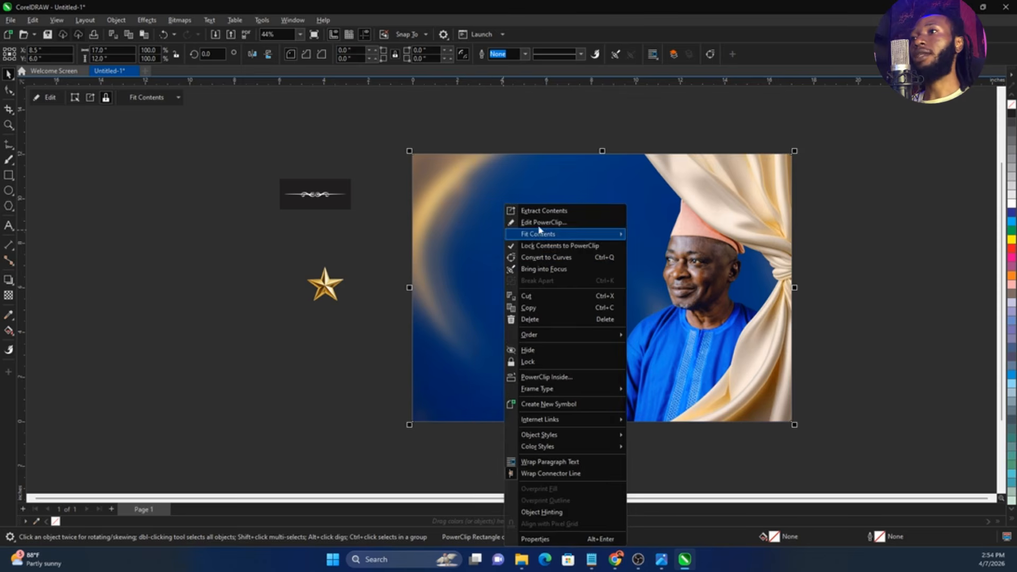
click(535, 221)
scroll(706, 256, up, 2)
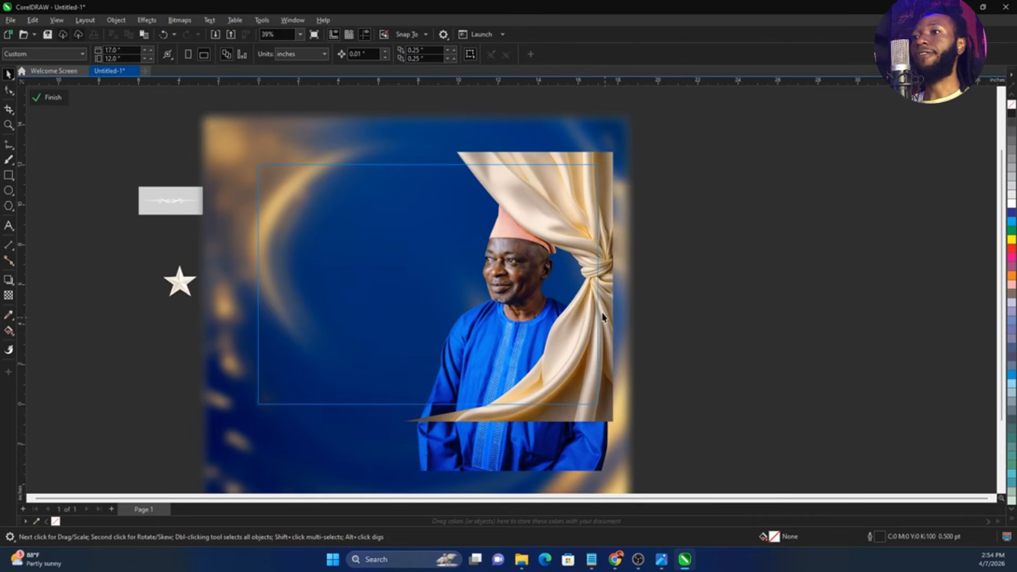
click(449, 466)
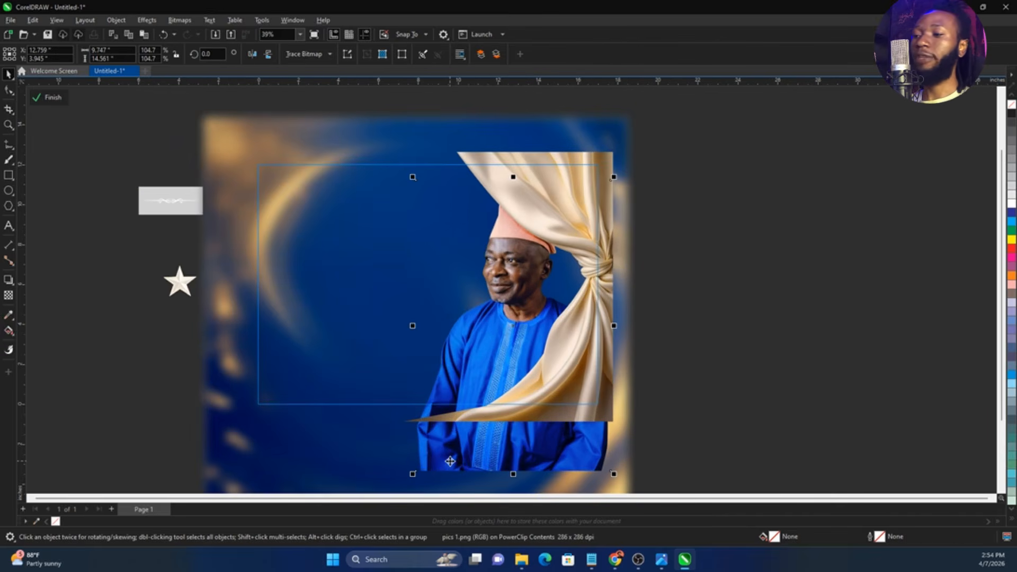
key(shift+Page_Up)
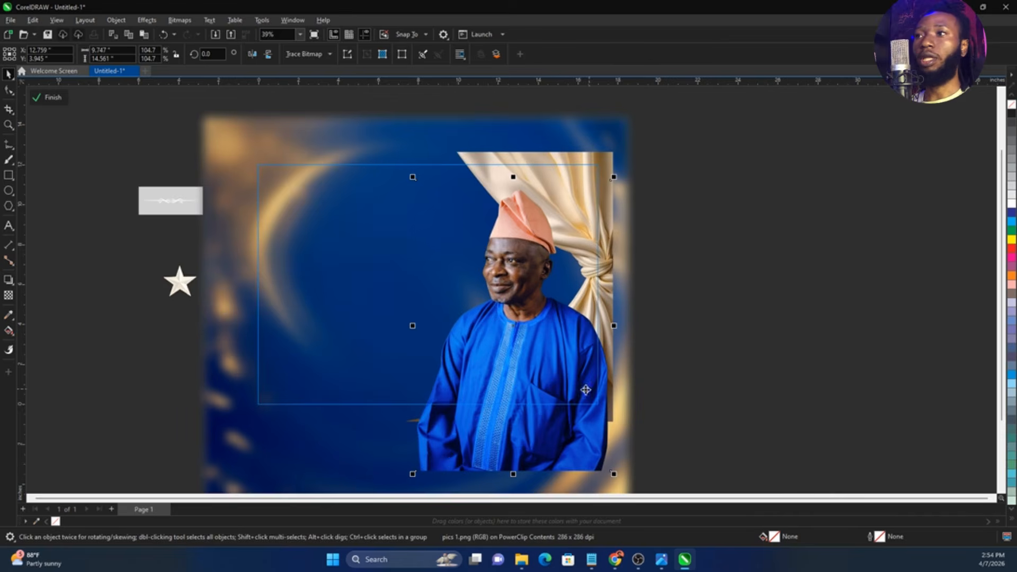
Shift the curtain left to about X 12.14 inches and the man's photo right to about X 12.86 inches
scroll(585, 325, up, 2)
click(617, 111)
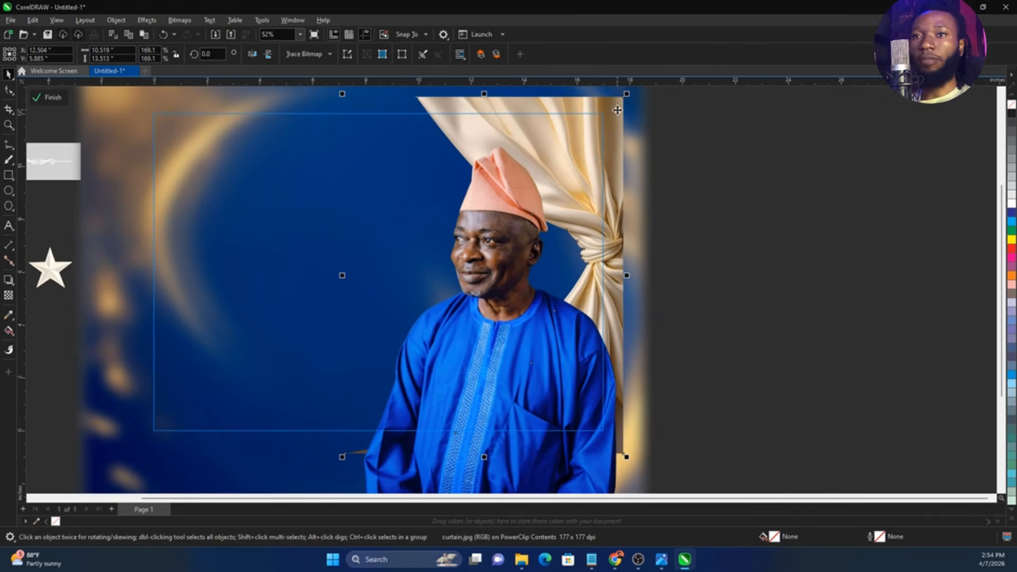
scroll(646, 195, down, 2)
scroll(618, 146, up, 2)
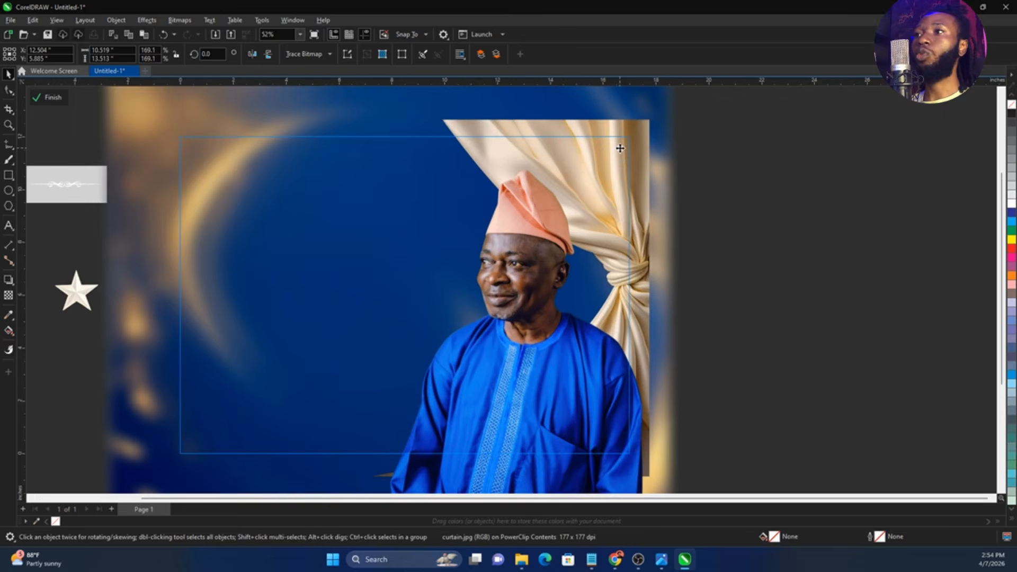
drag(618, 146, 611, 150)
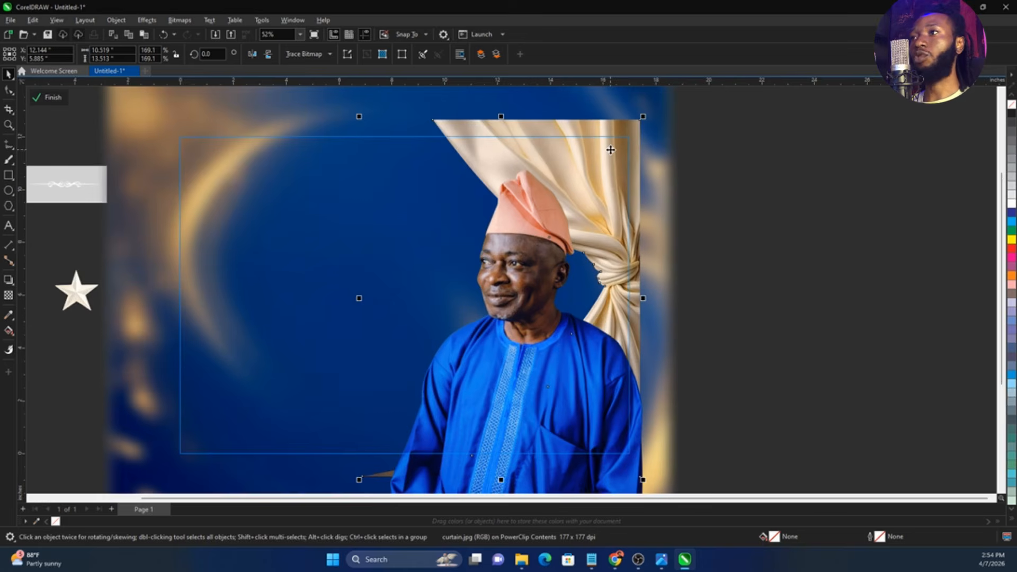
drag(545, 233, 548, 233)
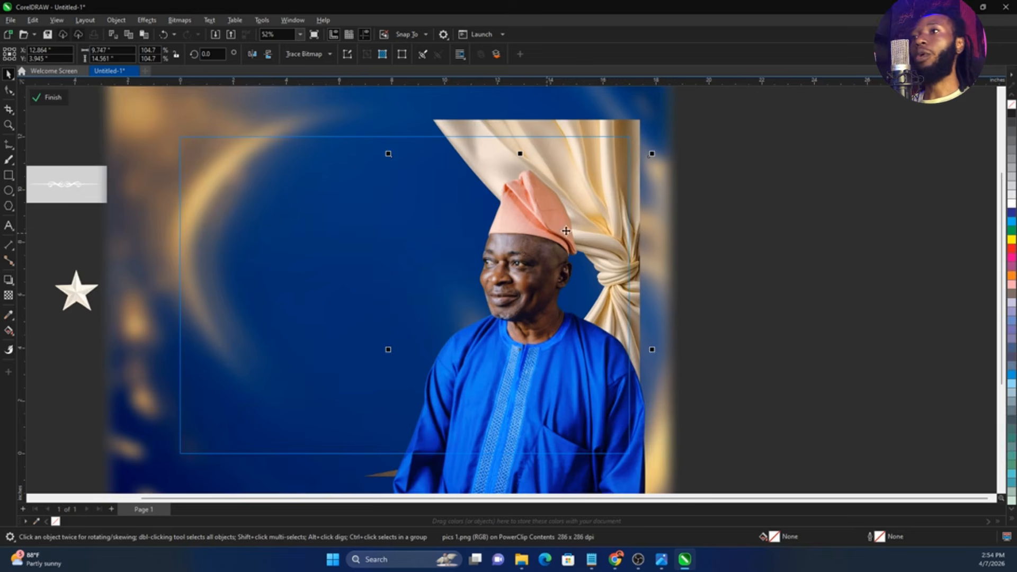
Add a straight-down Multiply drop shadow to the curtain with opacity 53 and feather 15
click(577, 143)
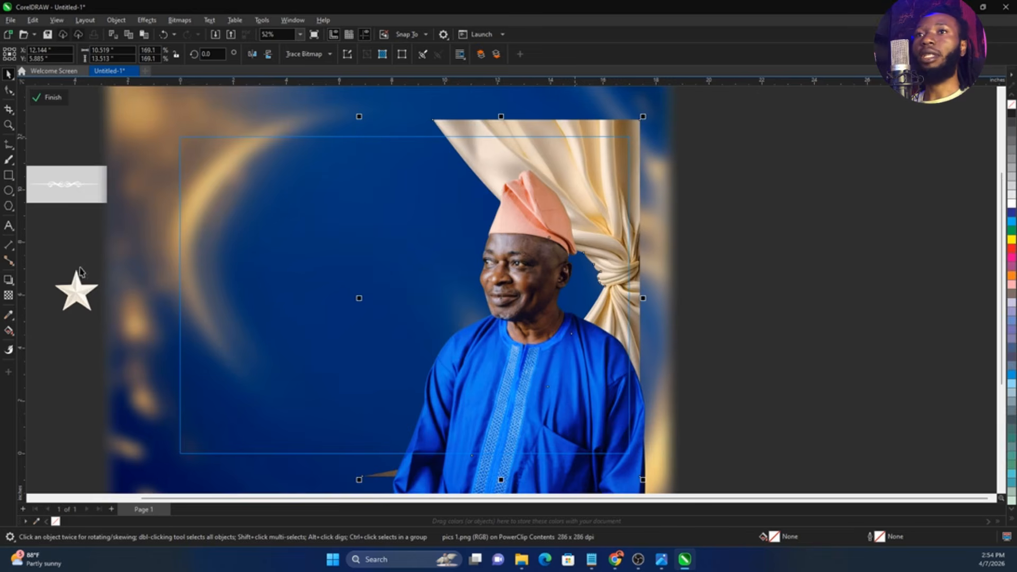
scroll(595, 119, down, 1)
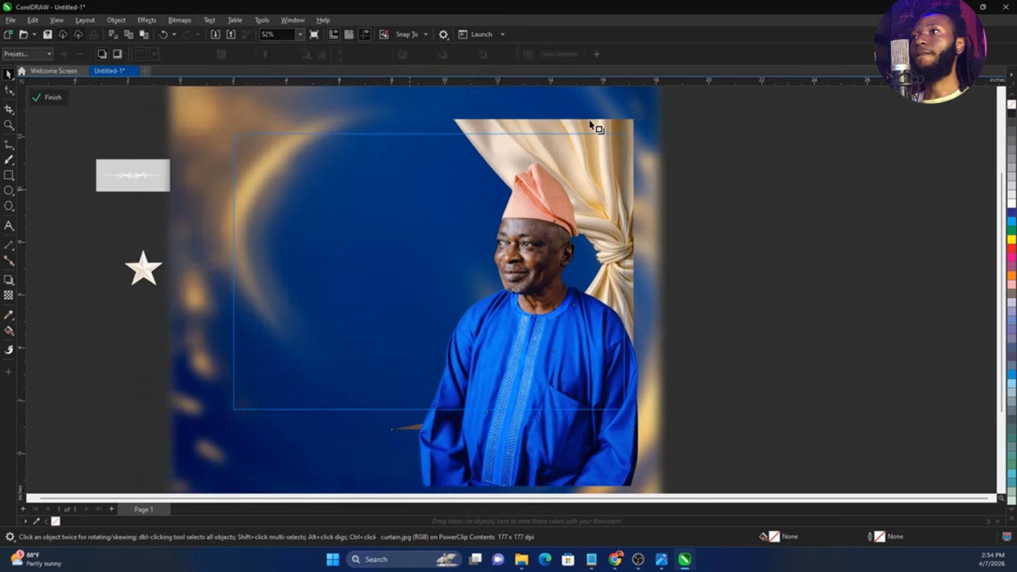
drag(513, 119, 575, 351)
mouse_move(527, 422)
mouse_down()
mouse_move(509, 421)
mouse_move(513, 429)
mouse_up()
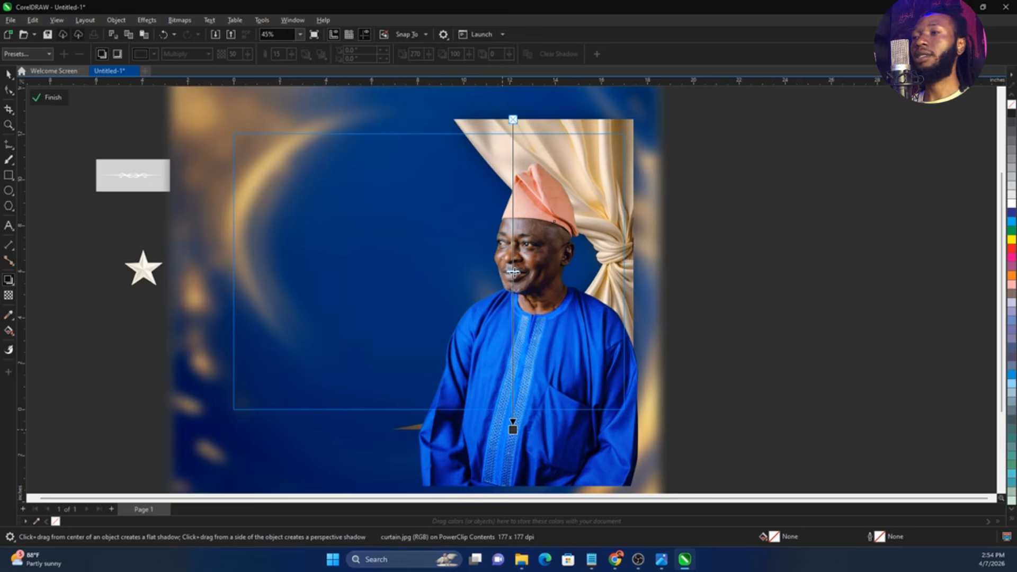
drag(514, 274, 514, 281)
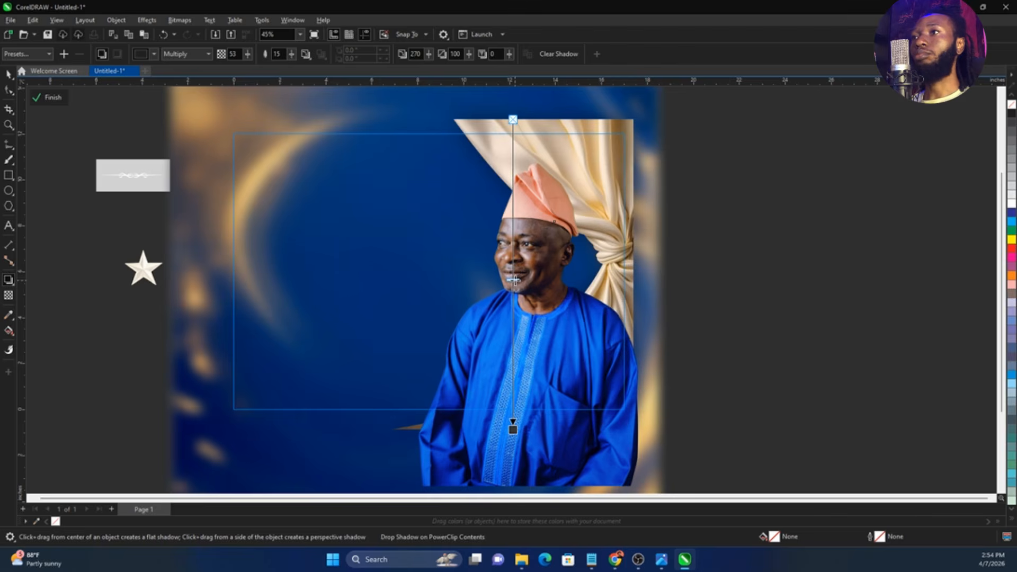
Separate the curtain's shadow, shift it left to about X 11.66 inches, and finish editing the PowerClip contents
key(space)
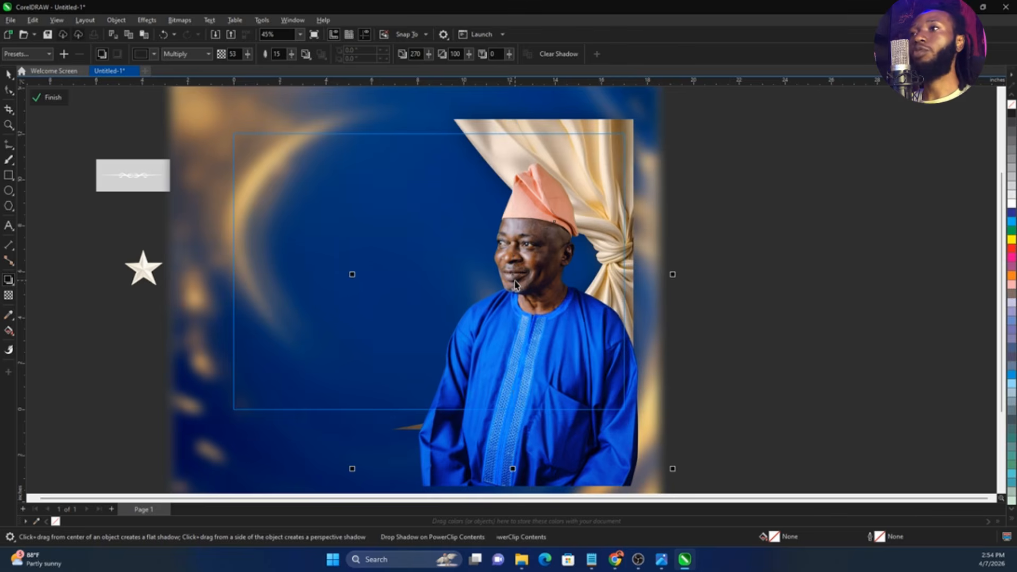
click(744, 267)
click(488, 109)
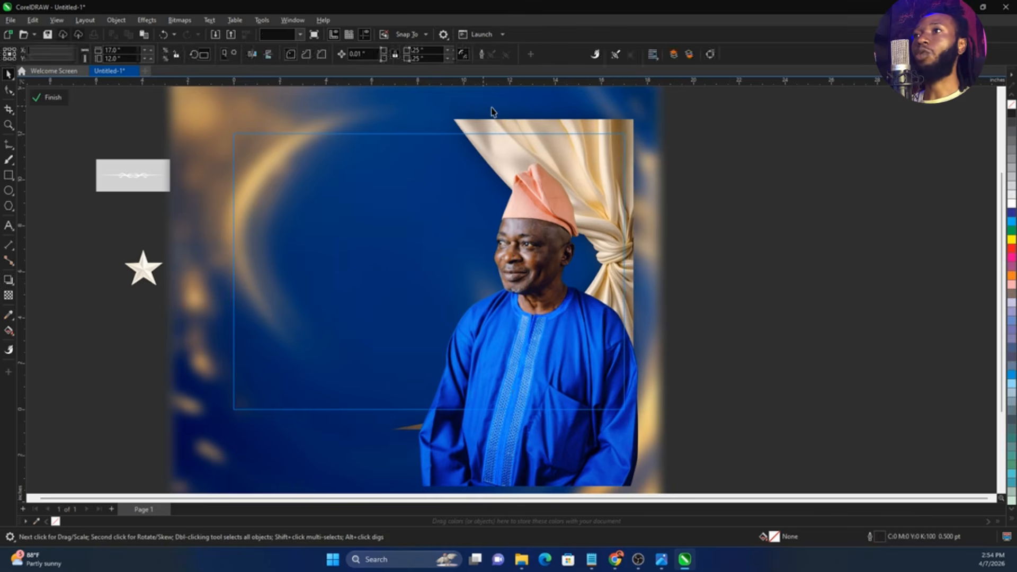
drag(486, 109, 489, 114)
scroll(469, 130, up, 3)
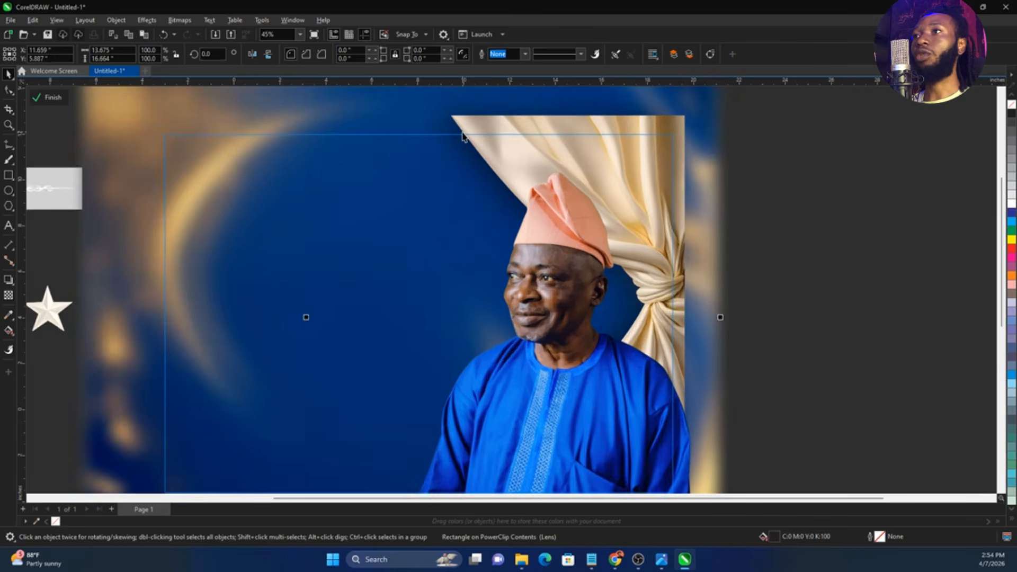
scroll(419, 183, down, 4)
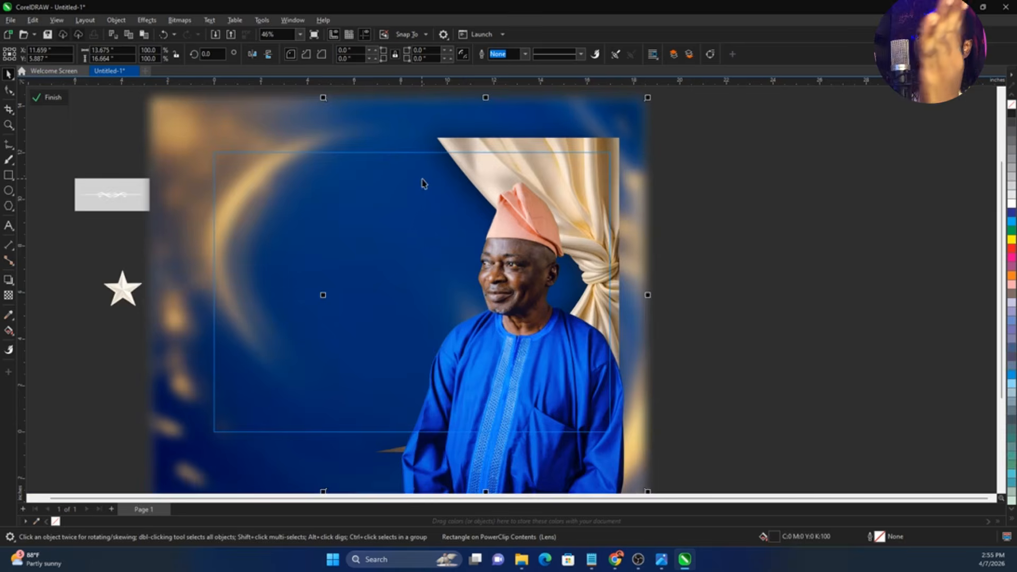
ctrl+click(778, 225)
scroll(308, 232, up, 2)
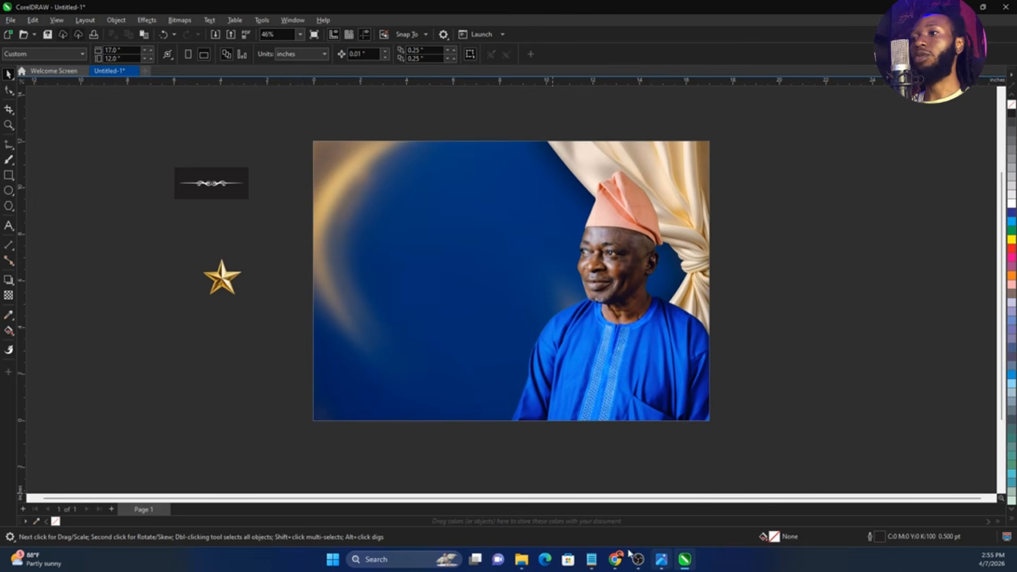
Switch to Notepad and copy the two heading lines "CELEBRATING THE LIFE OF A" and "Beacon of Light"
click(592, 559)
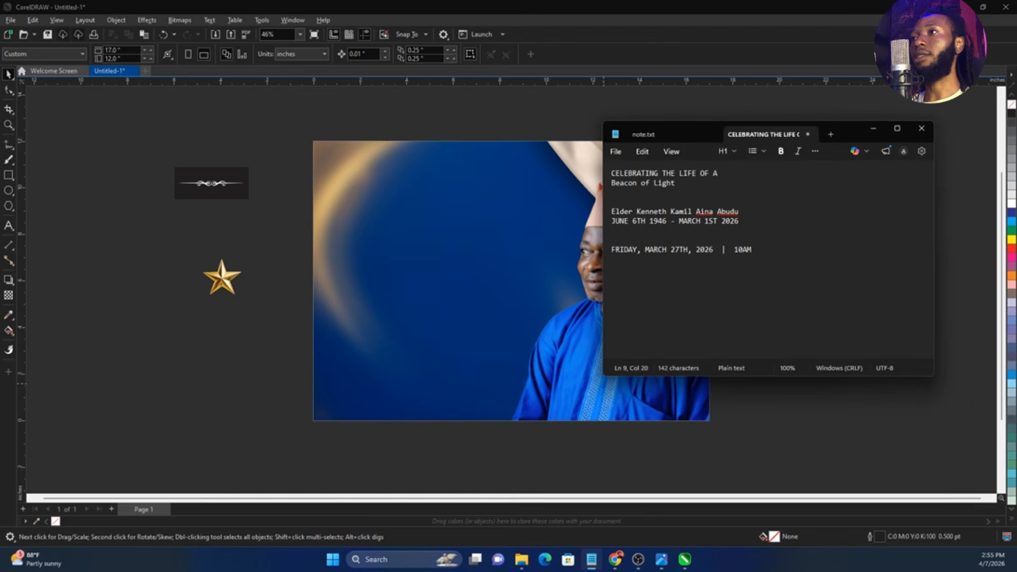
drag(612, 192, 612, 172)
click(236, 300)
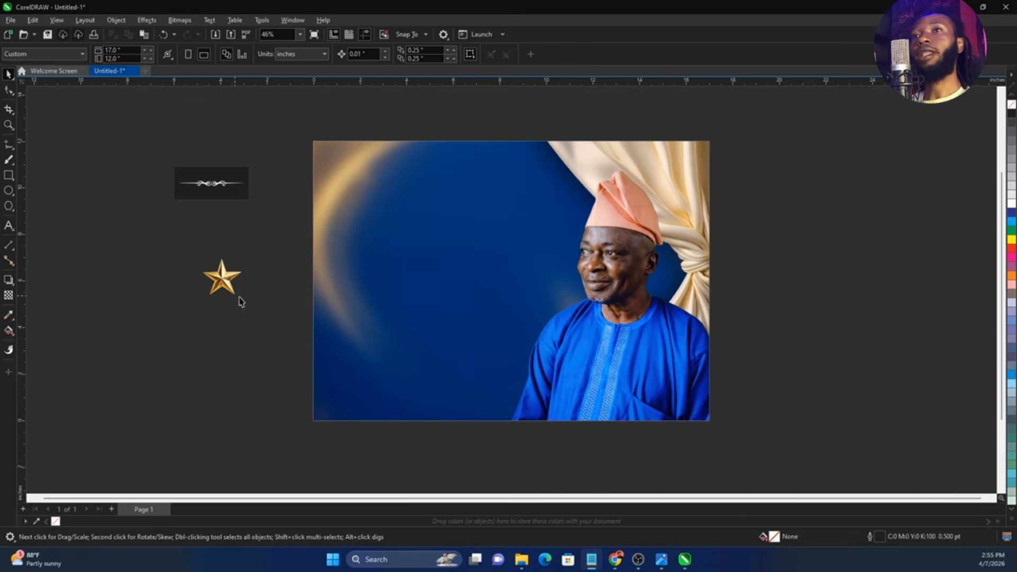
Paste the heading as artistic text on the blue area left of the man and fill it white
click(75, 243)
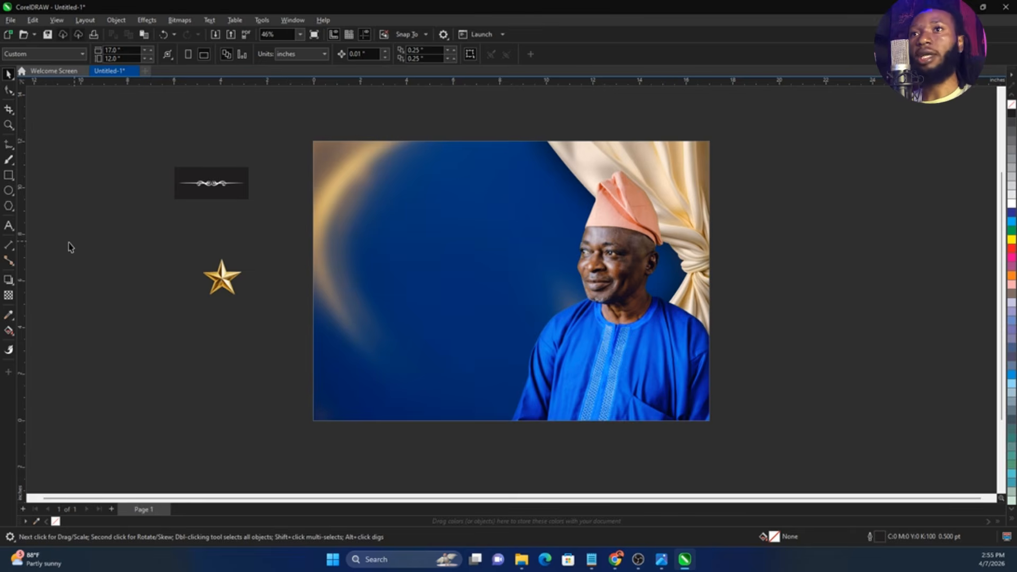
click(7, 227)
click(386, 219)
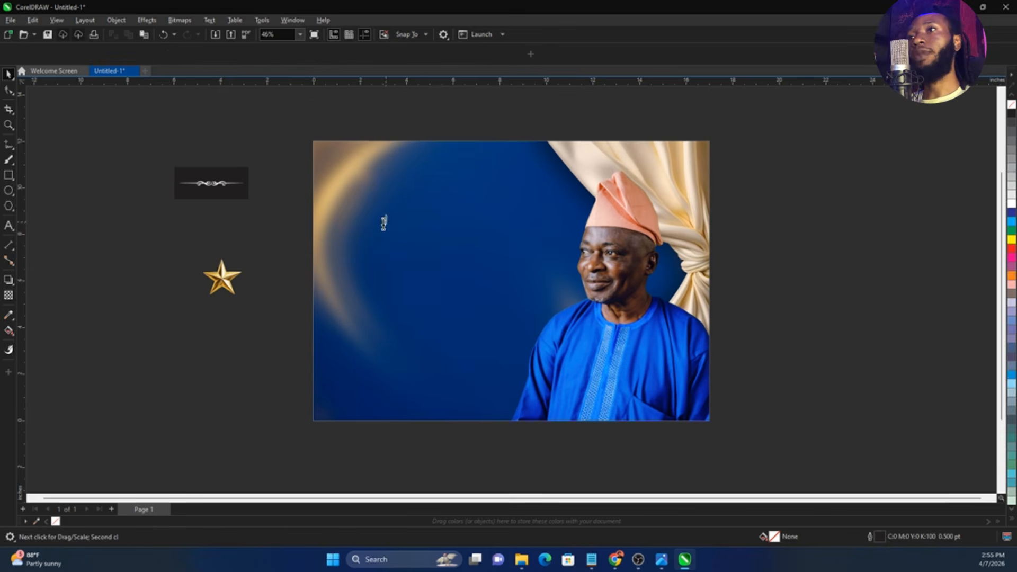
key(ctrl+space)
click(1012, 204)
scroll(667, 224, up, 2)
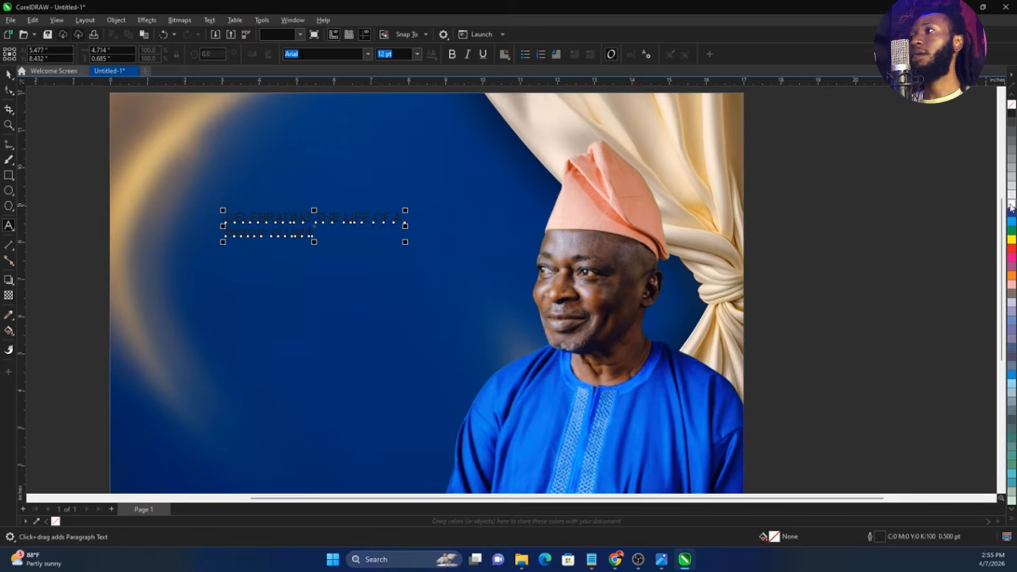
Break the heading into separate lines, then move "Beacon of Light" lower and enlarge it to about 54 pt
scroll(659, 281, down, 1)
scroll(466, 249, up, 2)
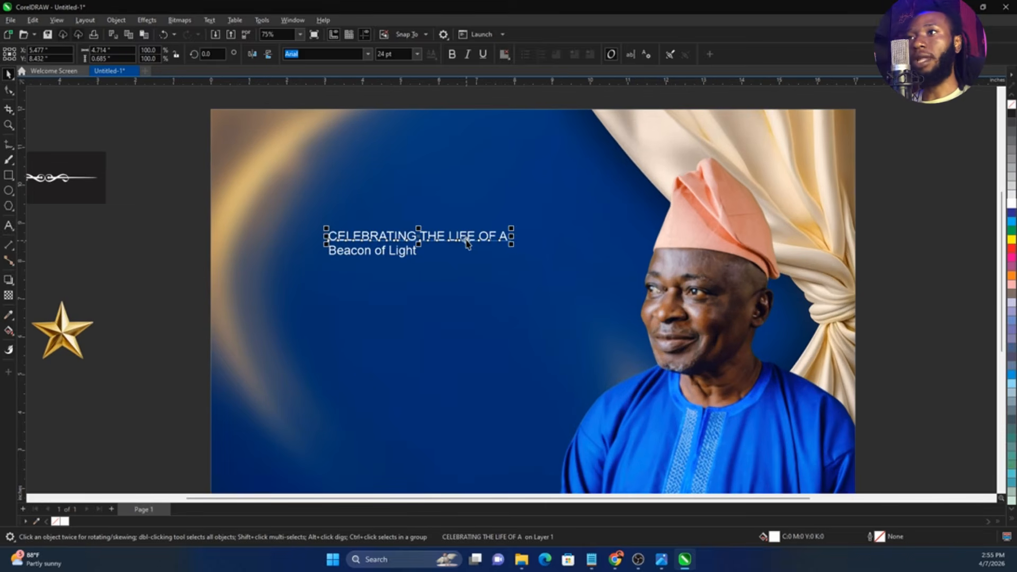
click(417, 254)
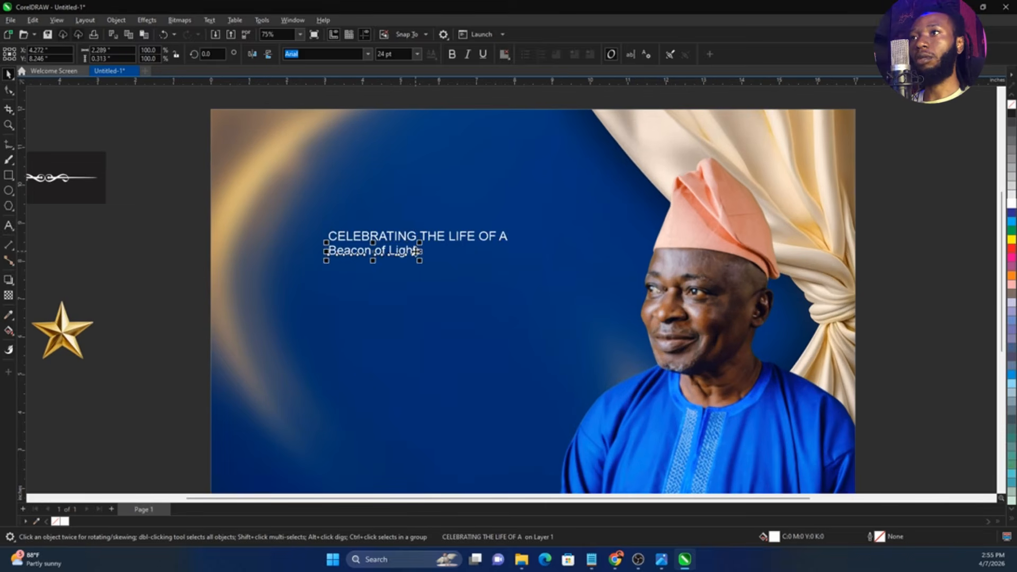
drag(419, 258, 463, 317)
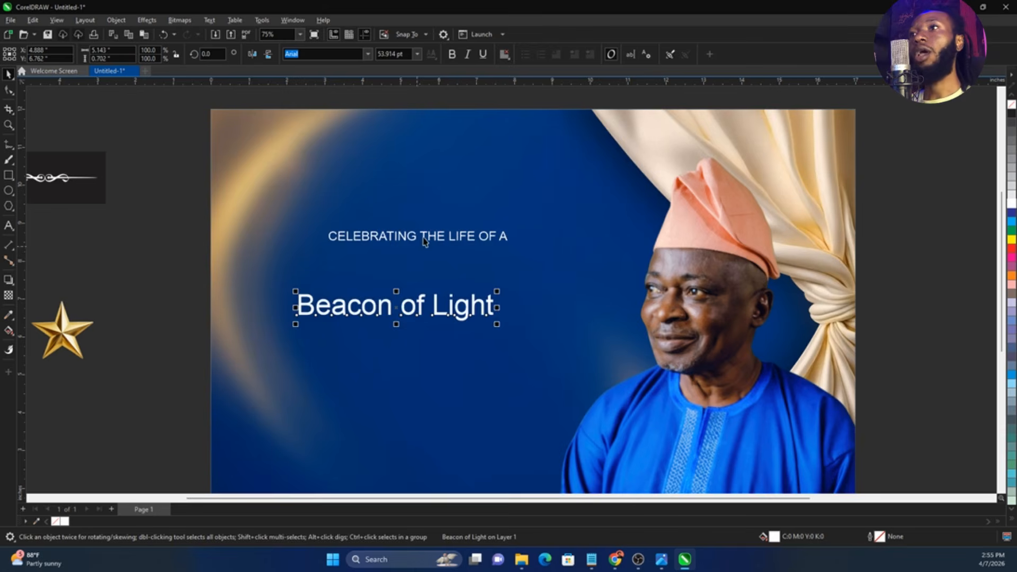
Set "CELEBRATING THE LIFE OF A" in the FSP DEMO - Quan font and enlarge it to about 38 pt
click(423, 236)
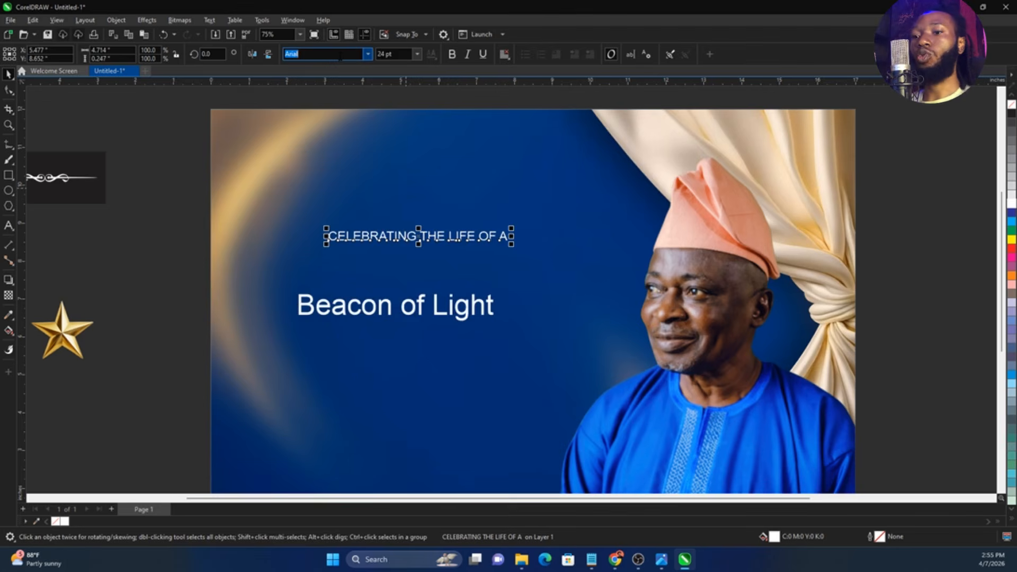
text(fsp)
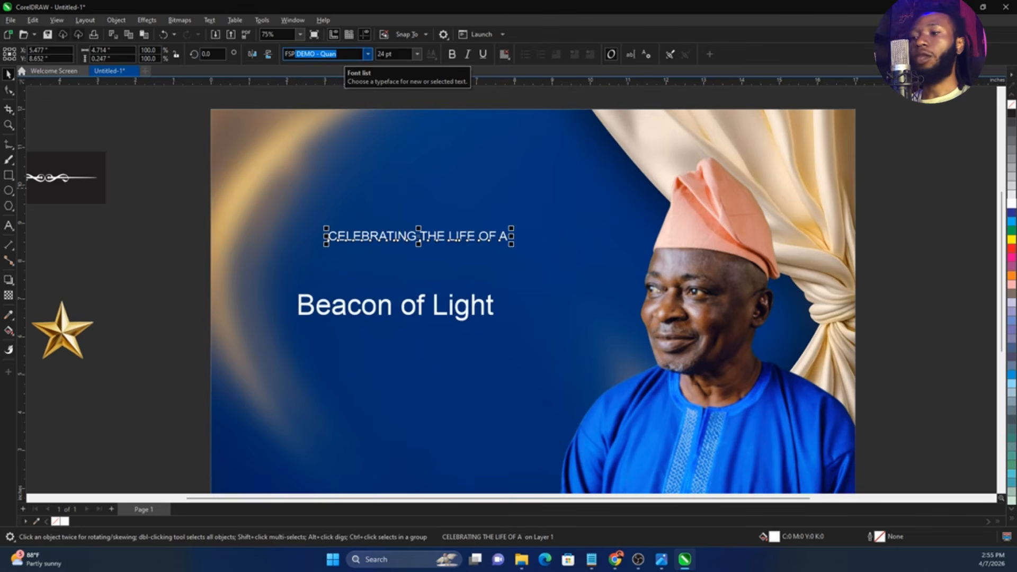
key(Return)
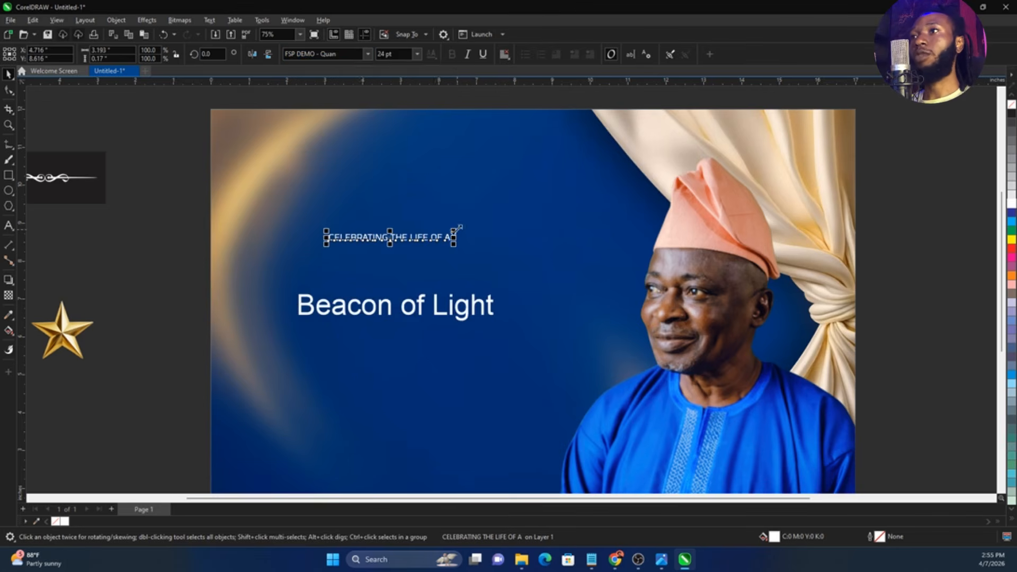
drag(459, 227, 524, 223)
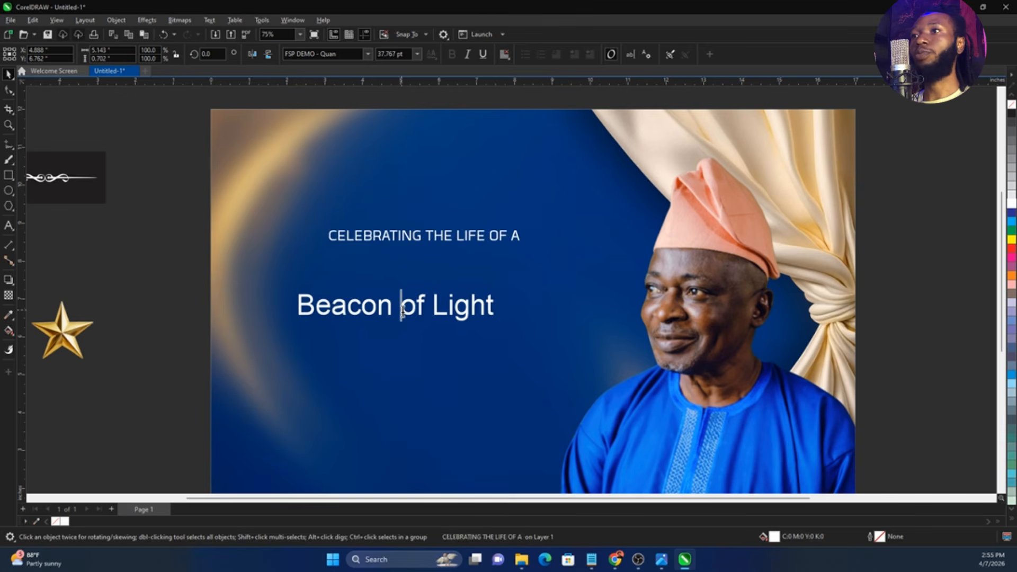
Split "Beacon of Light" into separate "Beacon" and "of Light" texts and move "Beacon" directly beneath the top heading line
click(402, 312)
key(Return)
key(ctrl+space)
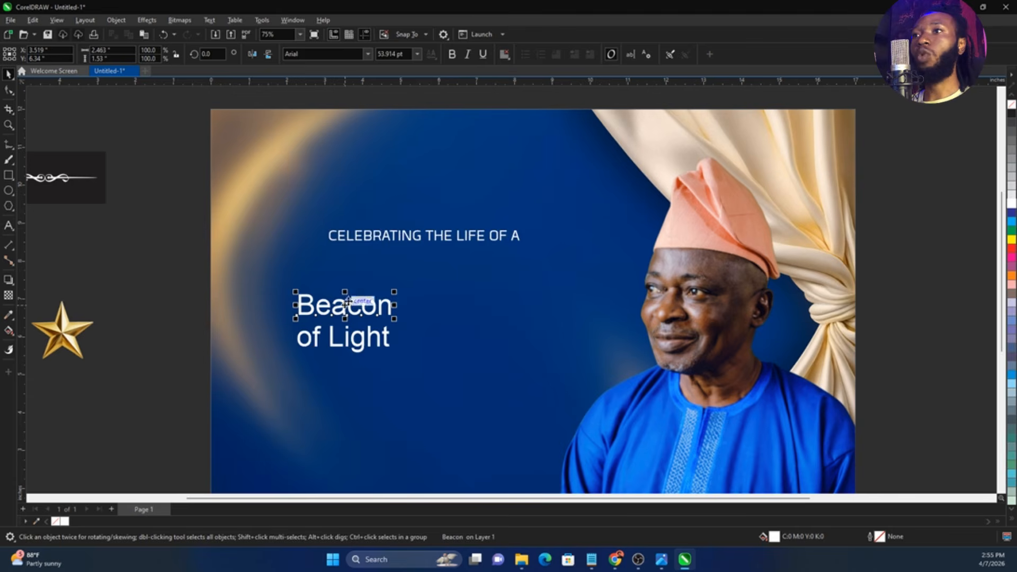
drag(354, 301, 367, 261)
Set the word "Beacon" in the Stellar Moon Regular font
click(326, 55)
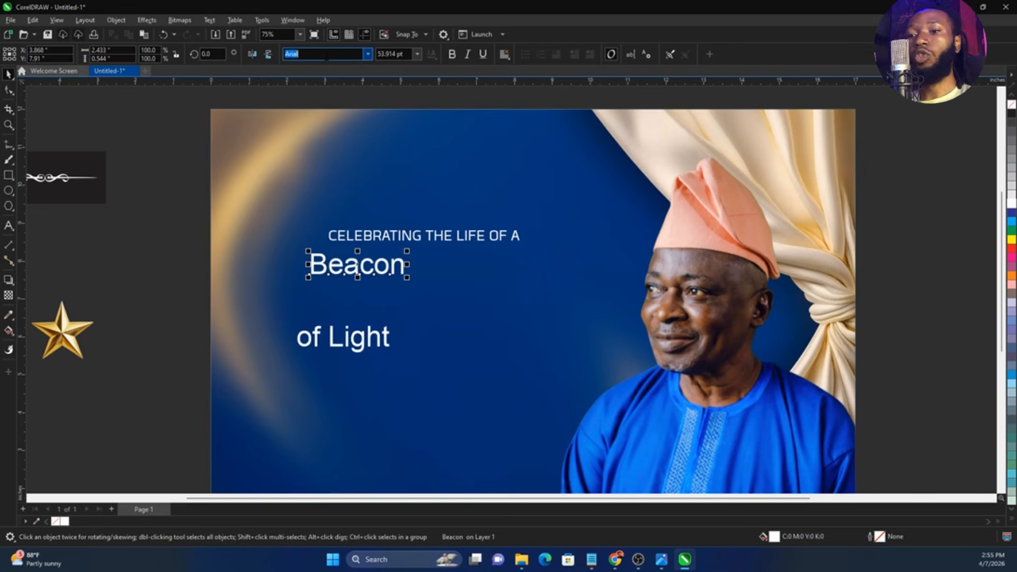
text(Stellar Moon Regular)
key(Return)
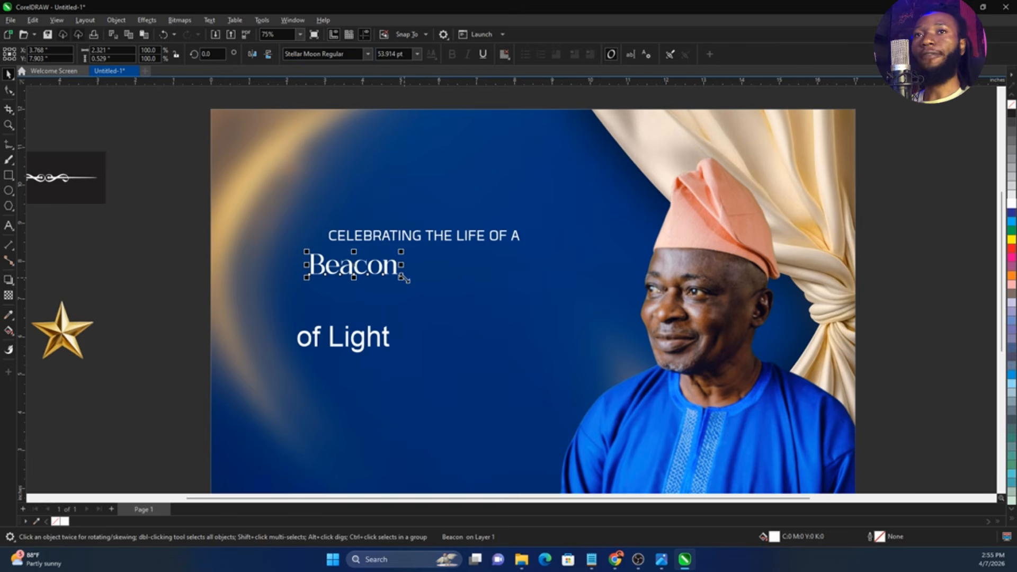
Enlarge "Beacon" to about 160 pt and fit "CELEBRATING THE LIFE OF A", reduced to about 32 pt, above its "acon" letters
drag(405, 279, 546, 249)
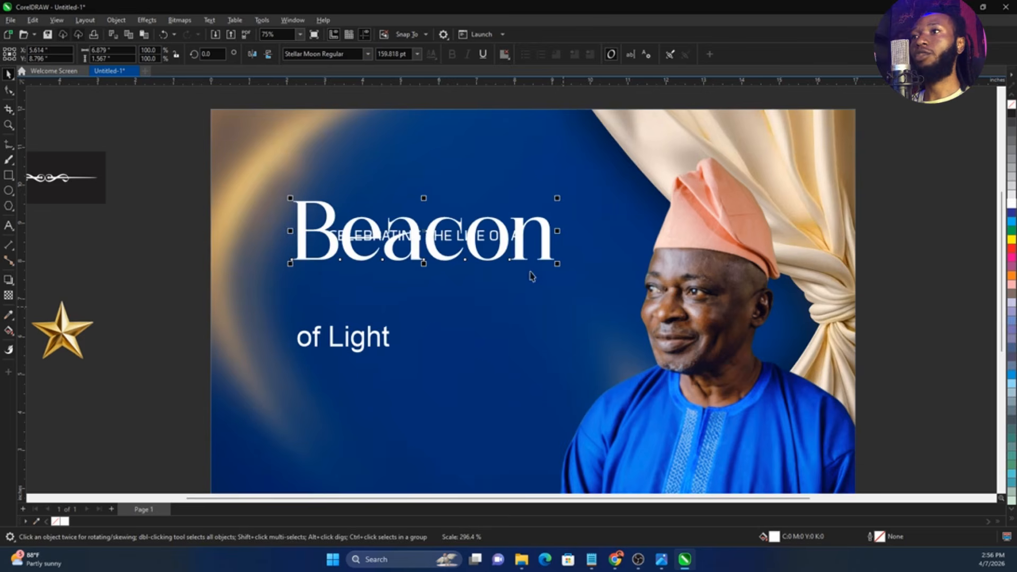
drag(258, 214, 612, 266)
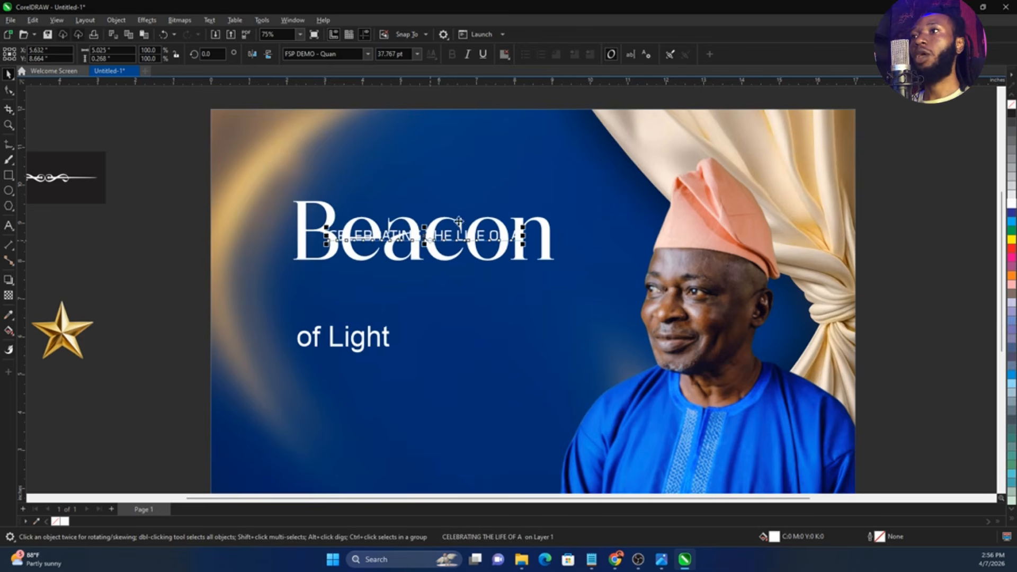
drag(425, 236, 462, 213)
drag(354, 214, 388, 197)
scroll(384, 221, up, 6)
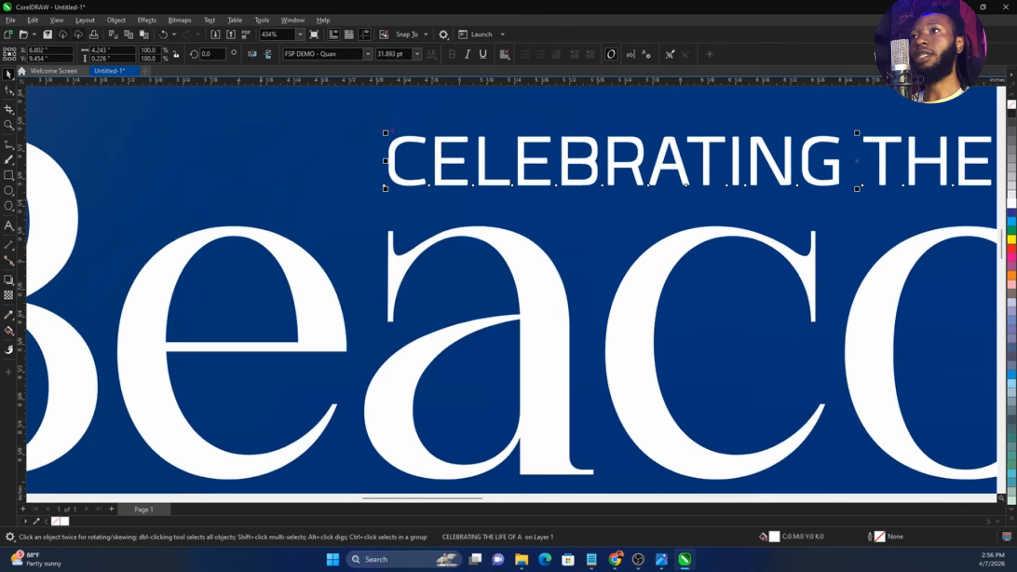
drag(382, 110, 390, 333)
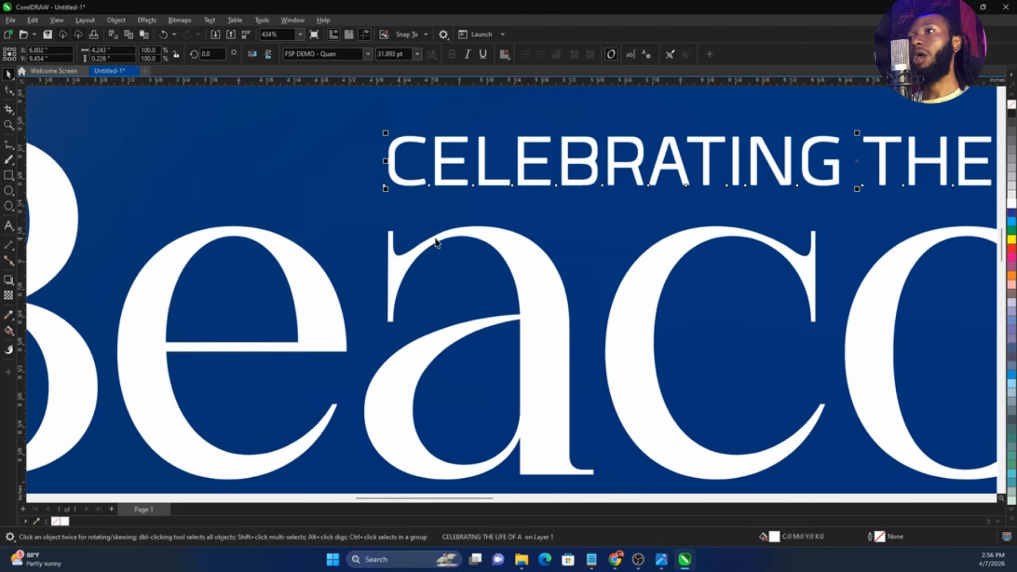
scroll(808, 212, down, 4)
scroll(561, 247, down, 1)
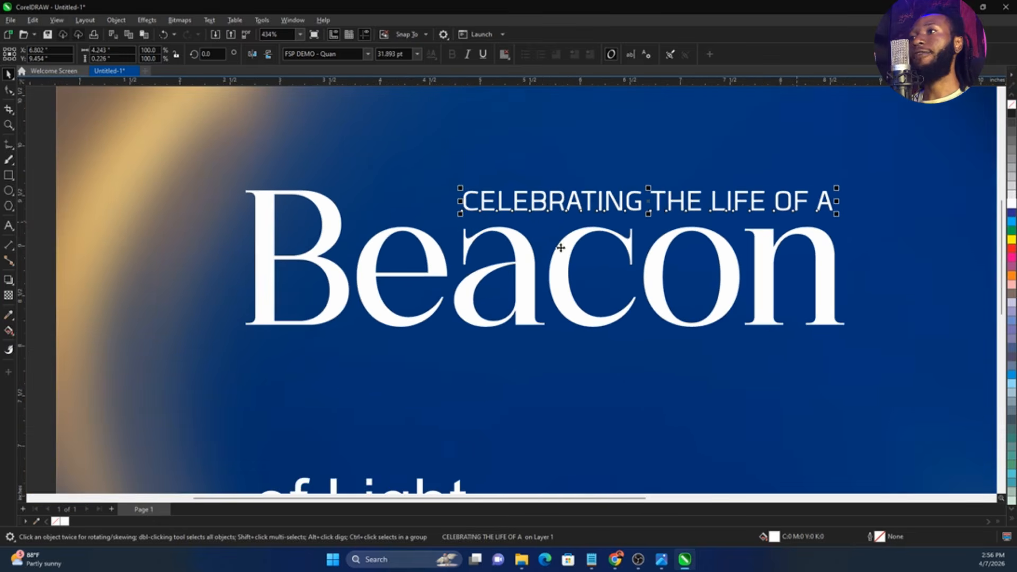
Move "of Light" directly beneath "Beacon", set it in the FSP DEMO - Quan font and enlarge it to about 66 pt
scroll(493, 424, down, 3)
drag(500, 392, 490, 333)
click(323, 54)
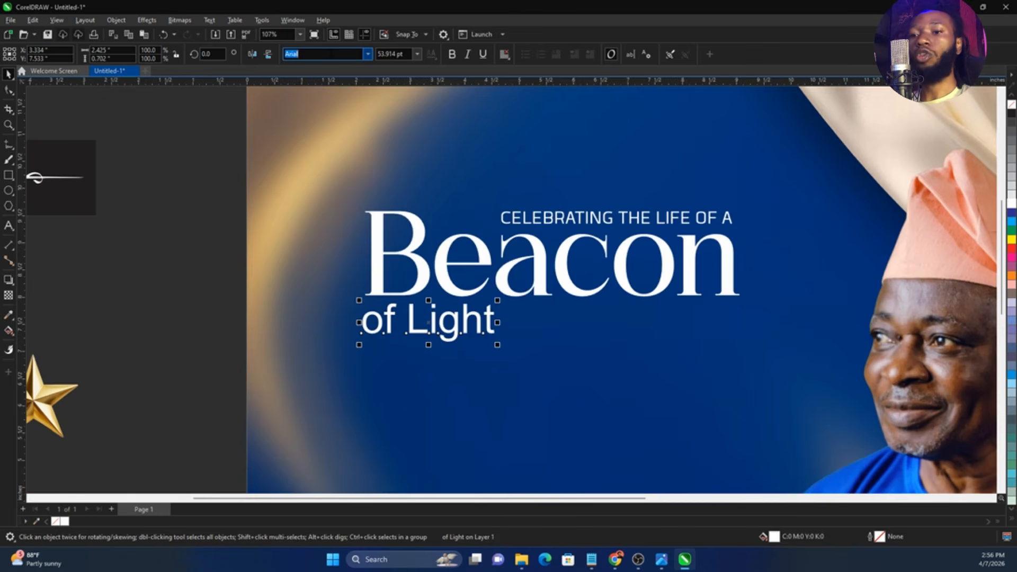
text(FSP DEMO - Quan)
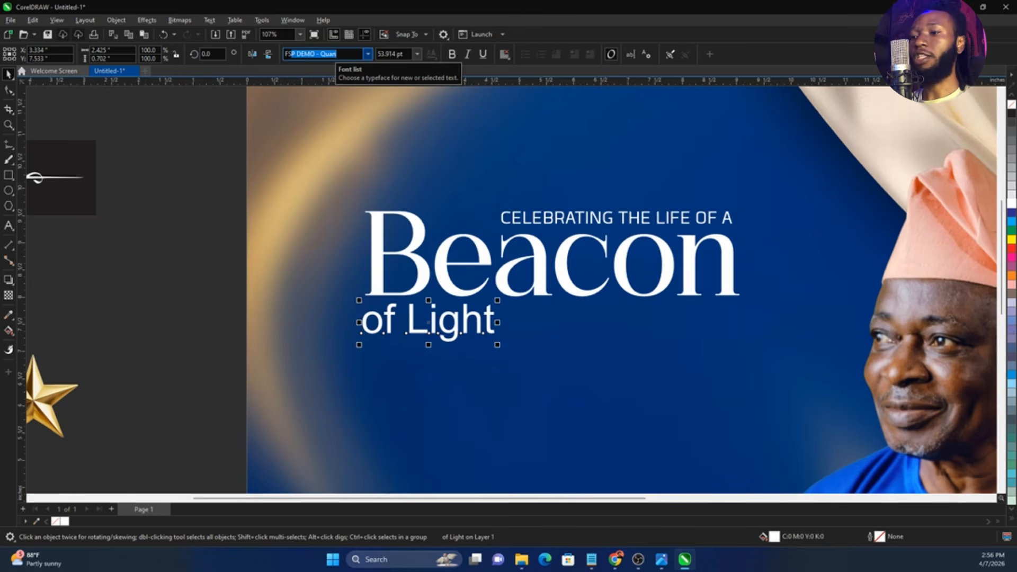
key(Return)
scroll(448, 305, up, 1)
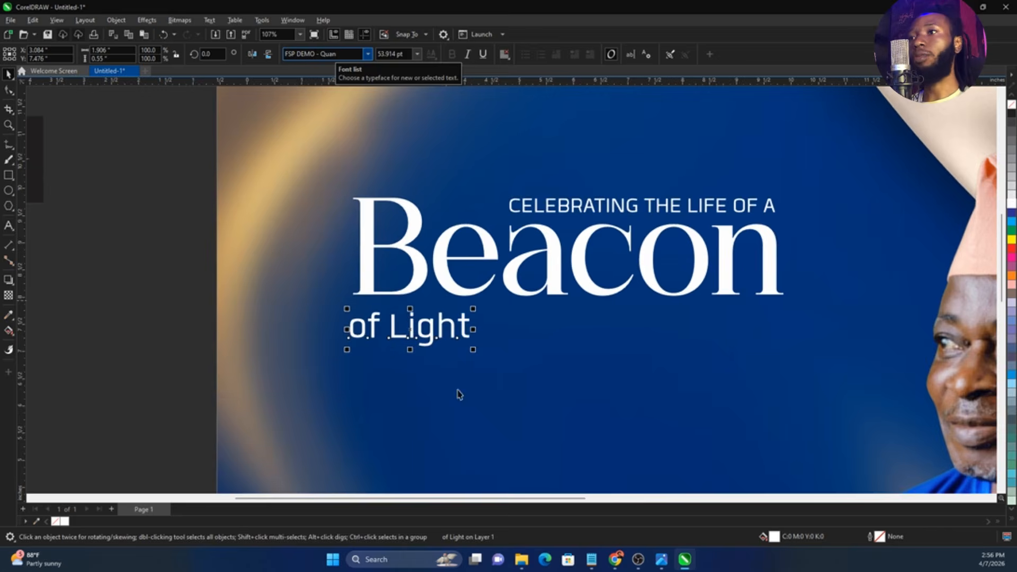
drag(466, 334, 504, 348)
scroll(408, 329, down, 1)
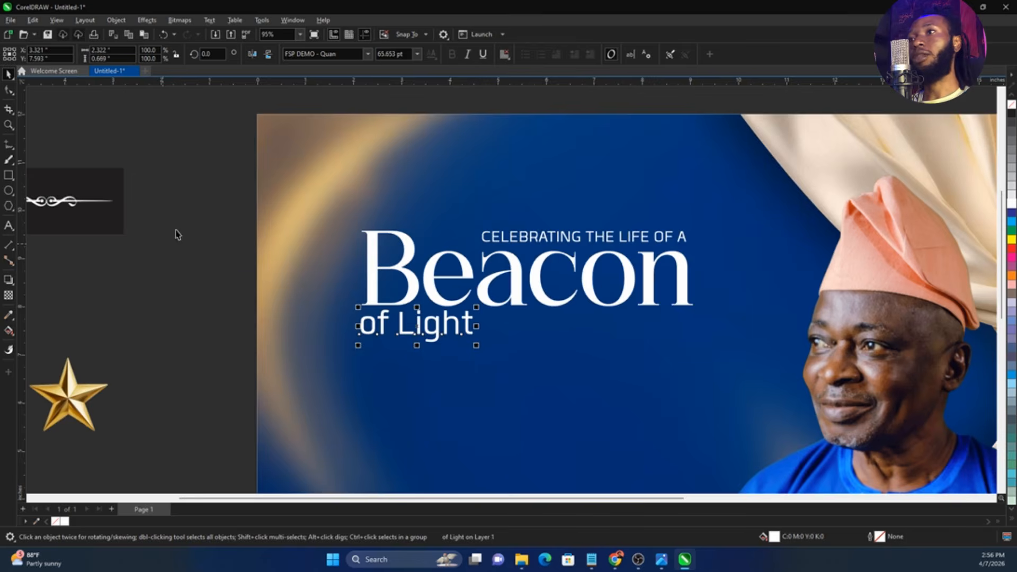
Shift all three heading texts slightly upward together and scale them up to about 104%
drag(199, 184, 761, 396)
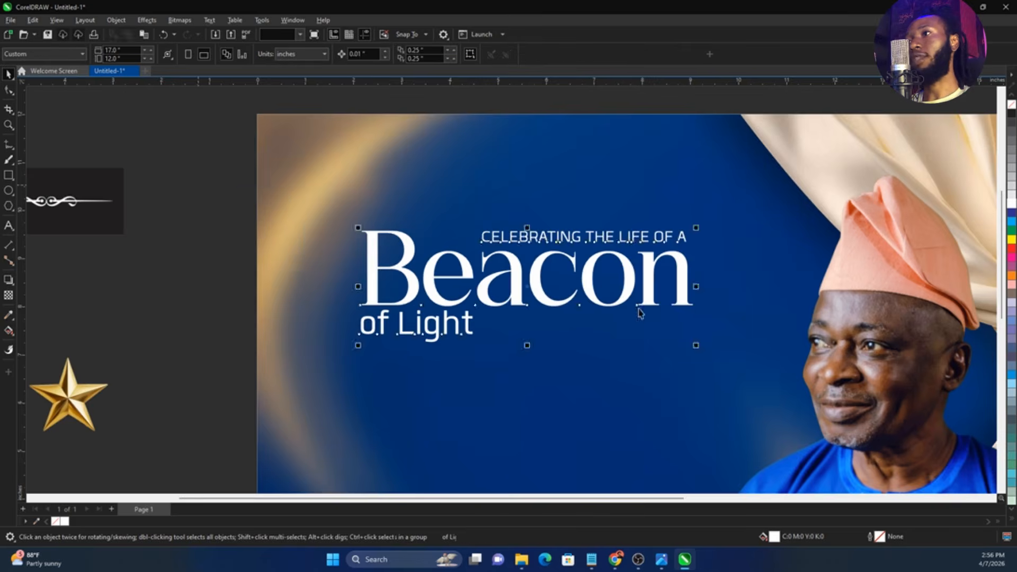
drag(686, 307, 684, 281)
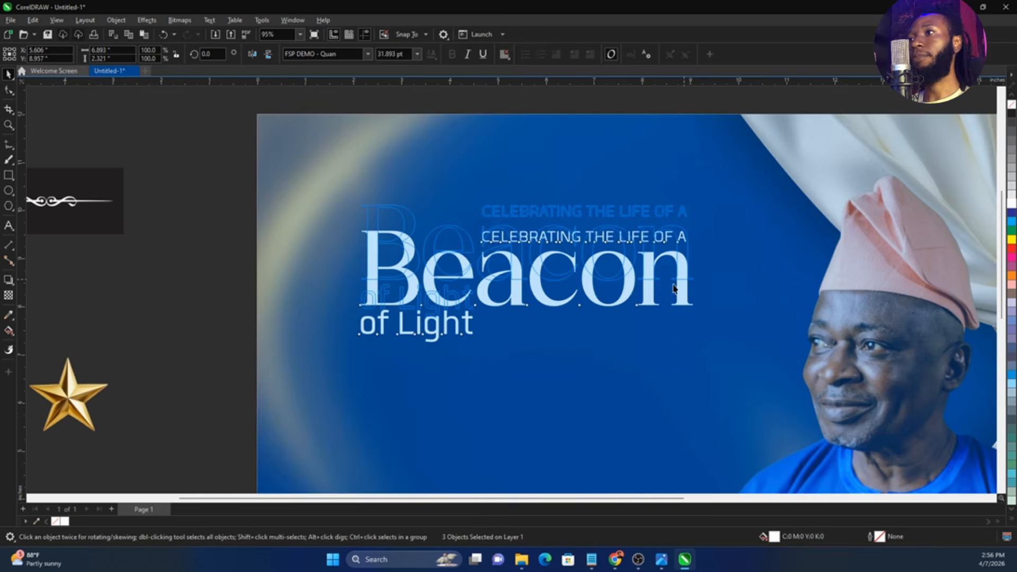
drag(702, 329, 702, 330)
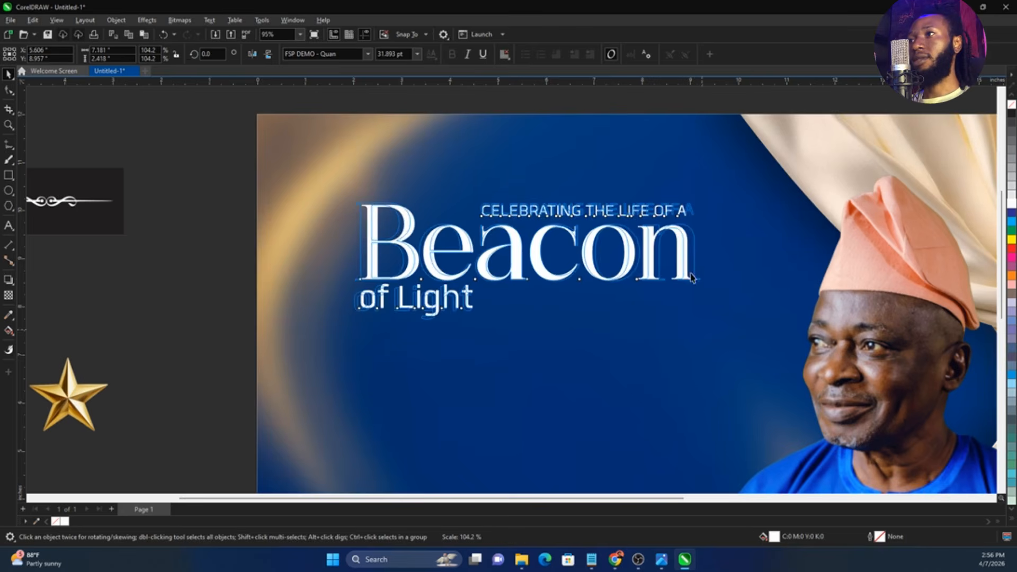
drag(690, 272, 693, 273)
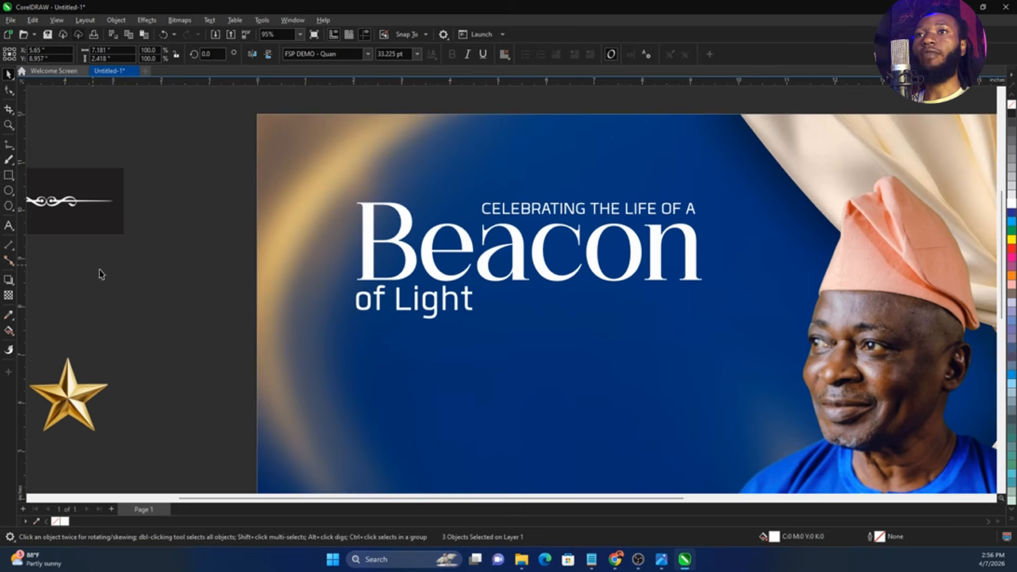
click(99, 270)
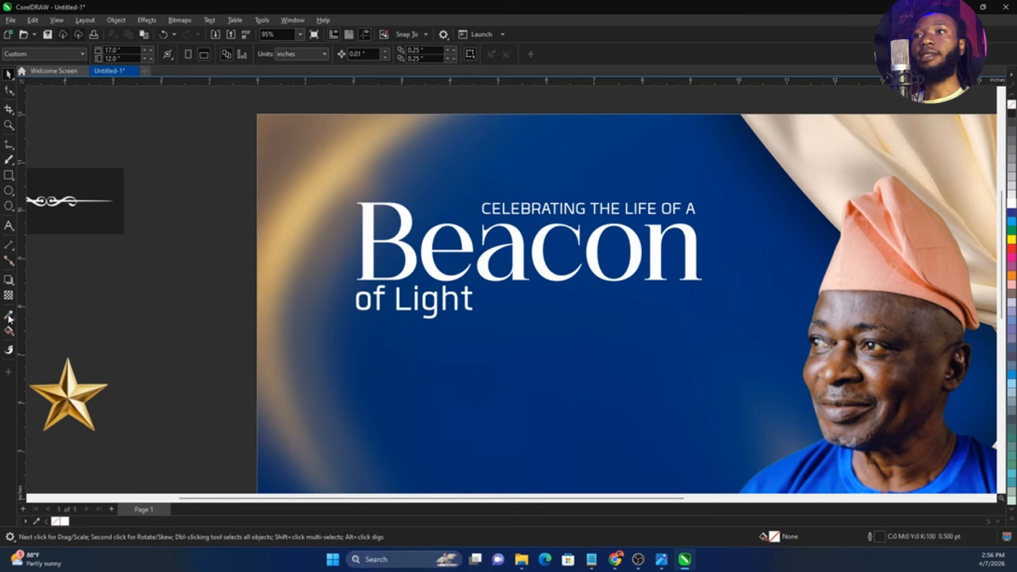
Sample the gold from the background's glowing arc and apply it to the word "Beacon"
click(9, 316)
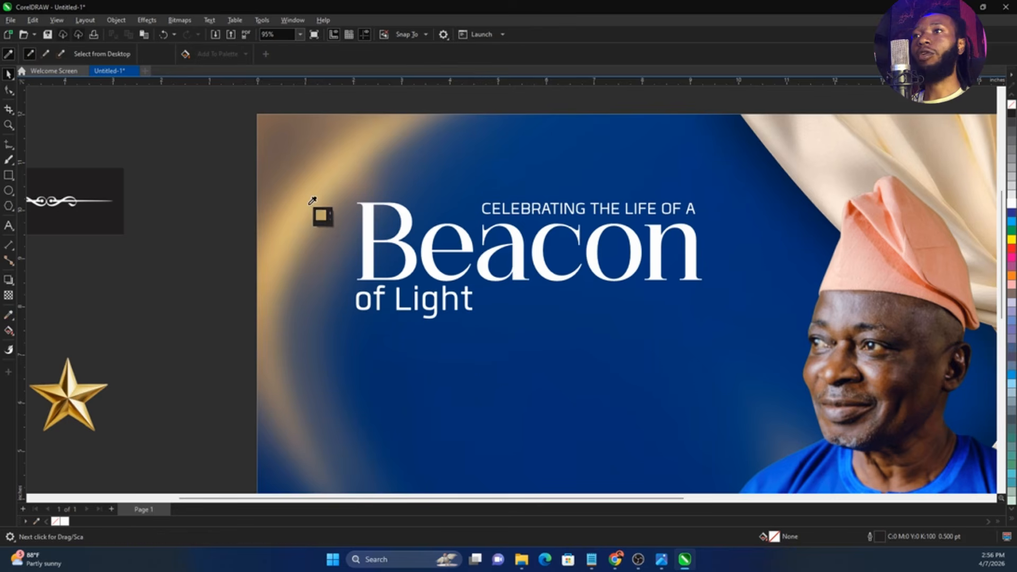
click(322, 212)
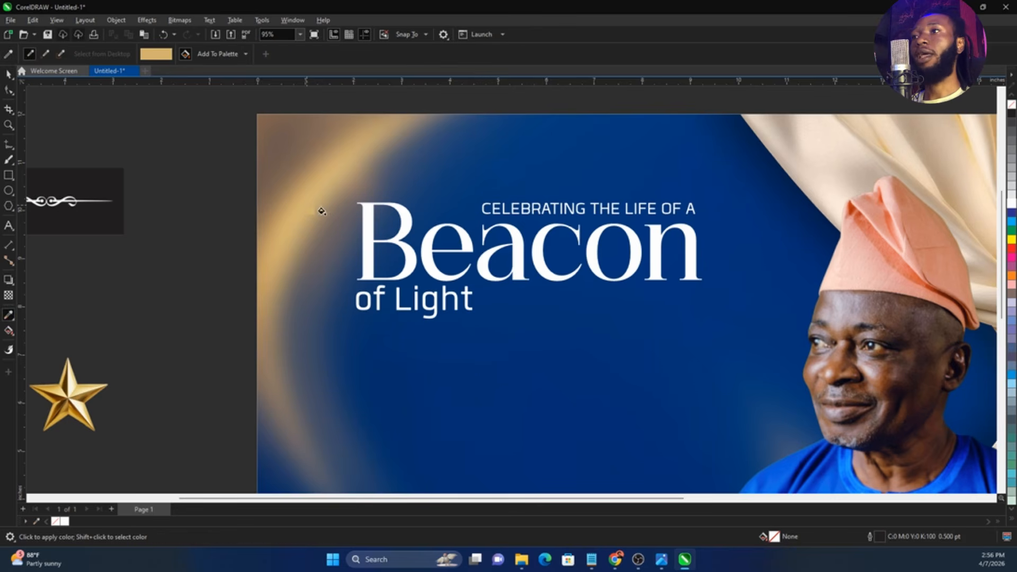
click(536, 258)
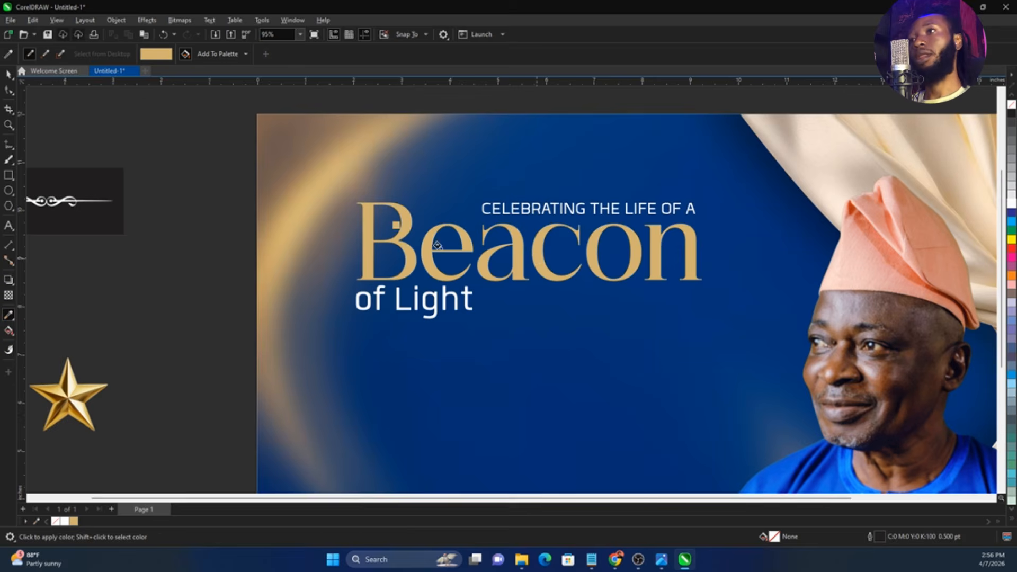
scroll(438, 246, down, 2)
key(space)
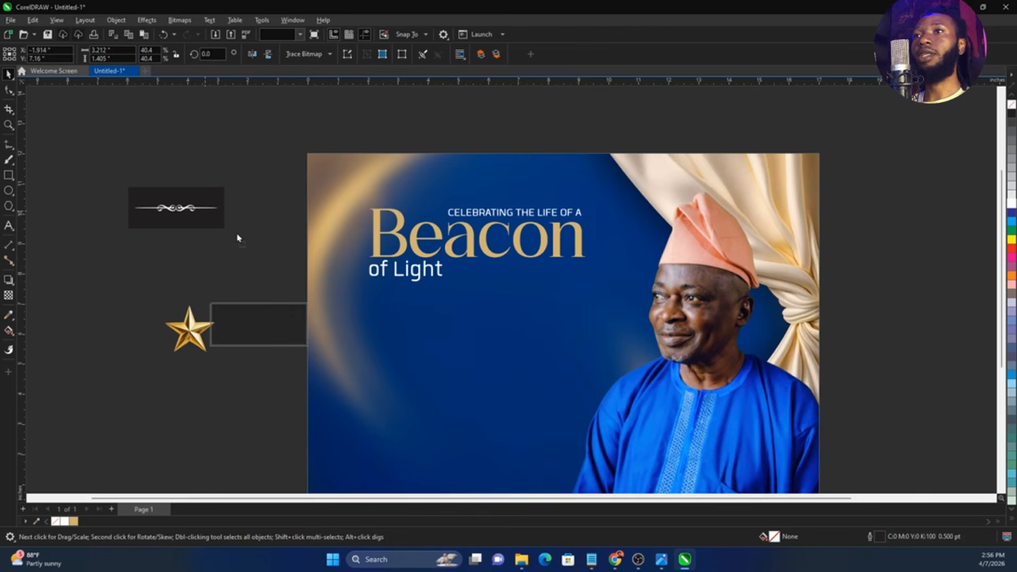
Convert the floral clipart beside the page to an RGB Color (24-bit) bitmap at 300 dpi
click(210, 215)
scroll(212, 220, up, 1)
scroll(290, 231, up, 3)
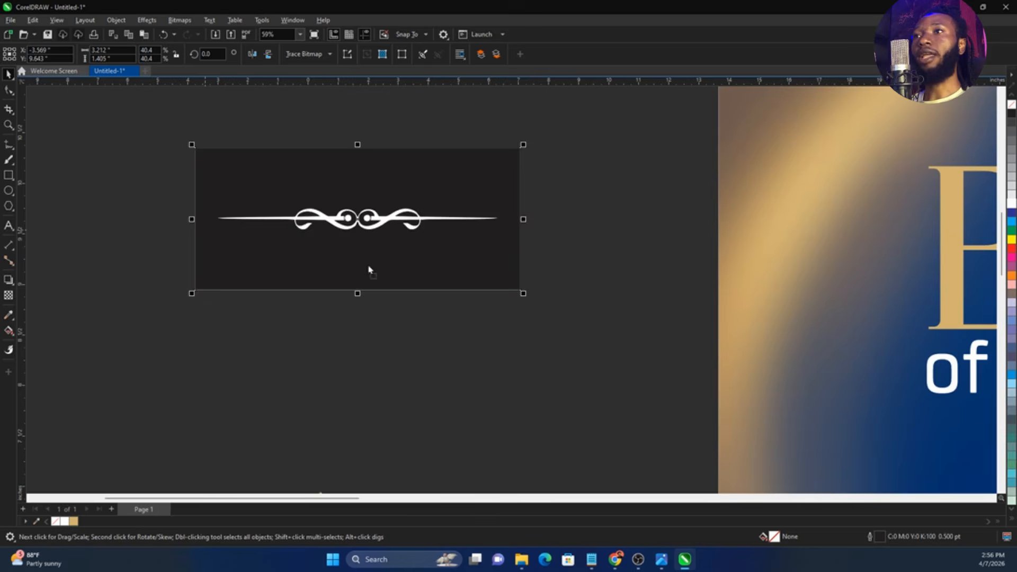
click(180, 25)
click(204, 35)
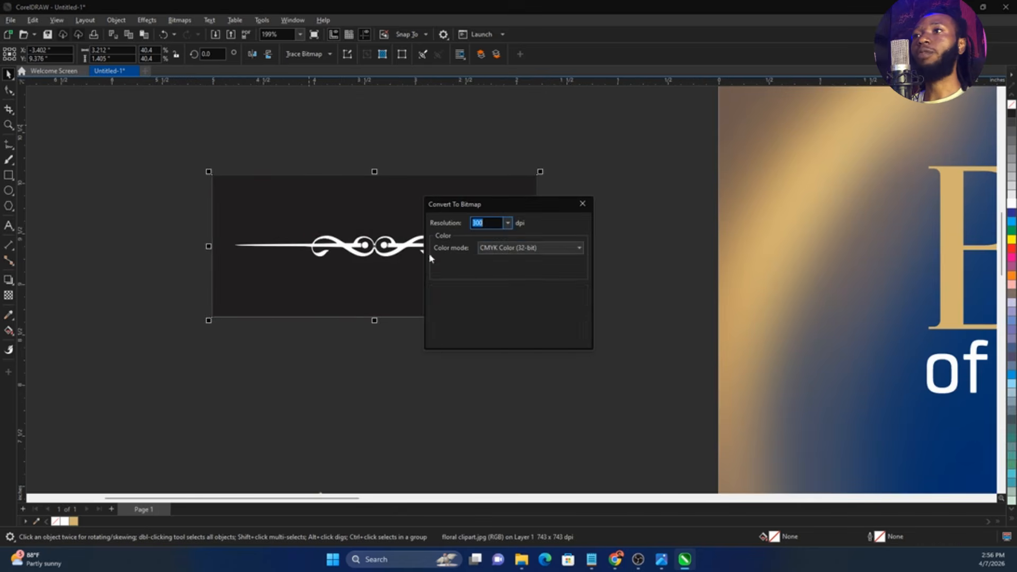
click(503, 248)
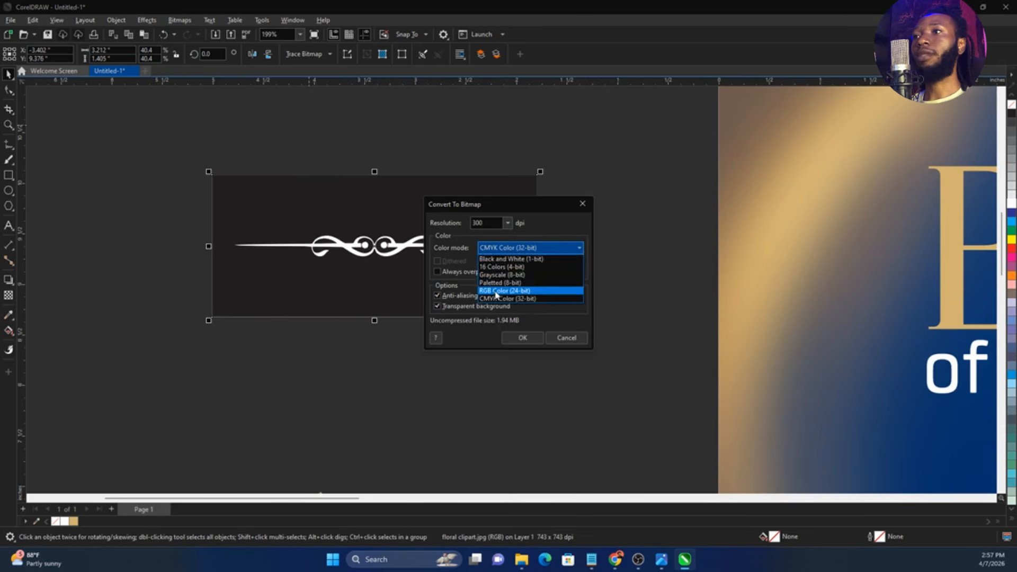
click(504, 289)
click(522, 338)
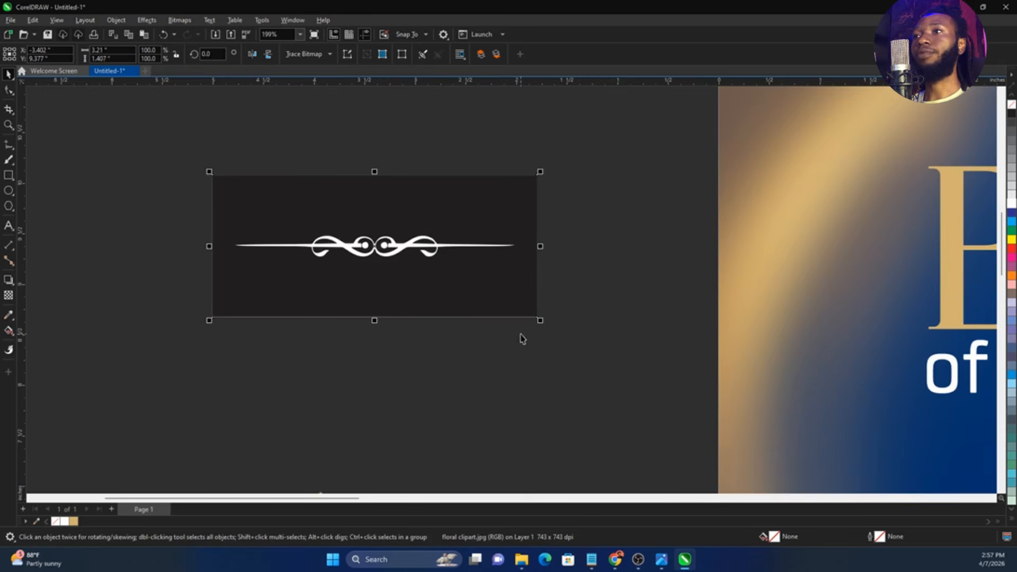
Change the floral clipart to Black and White (1-bit) using the Line Art method and convert it to a bitmap again
click(181, 21)
mouse_move(207, 123)
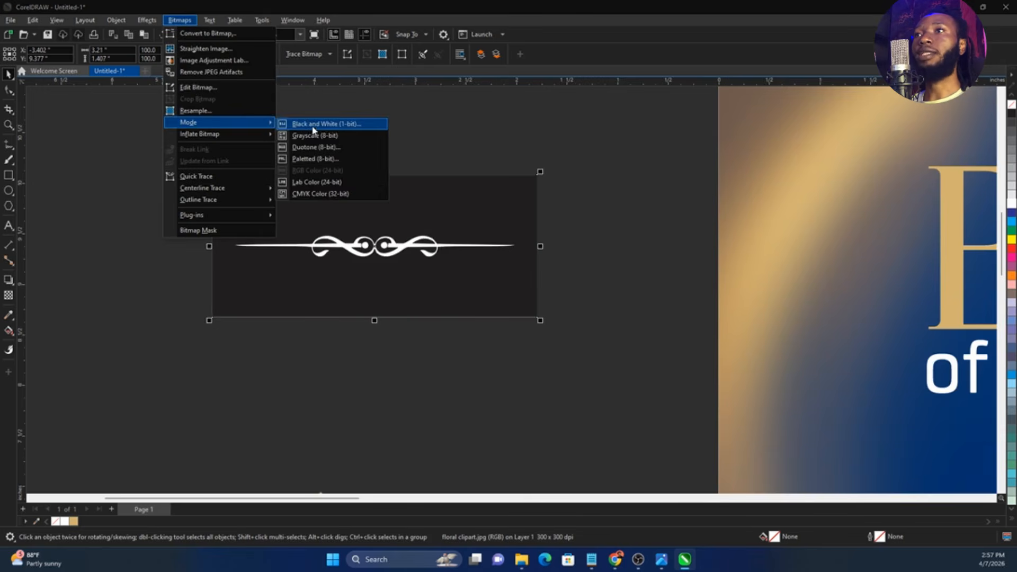
click(312, 127)
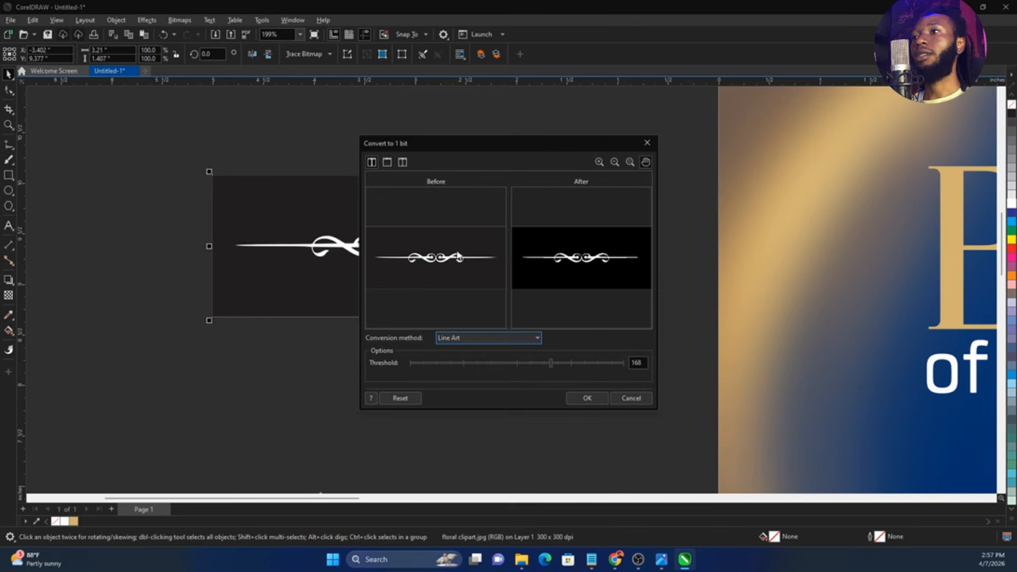
click(582, 398)
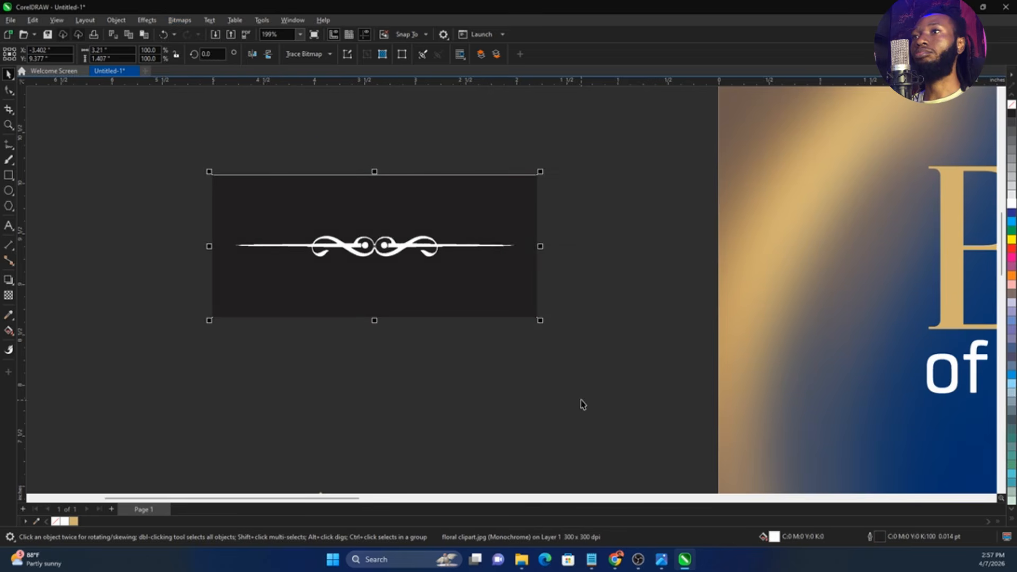
click(179, 20)
click(190, 34)
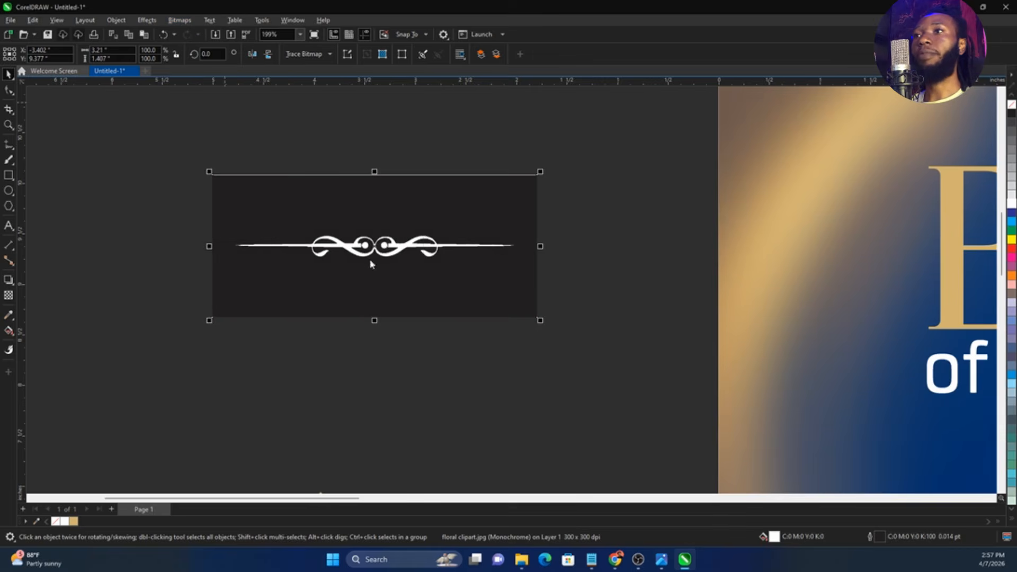
click(522, 339)
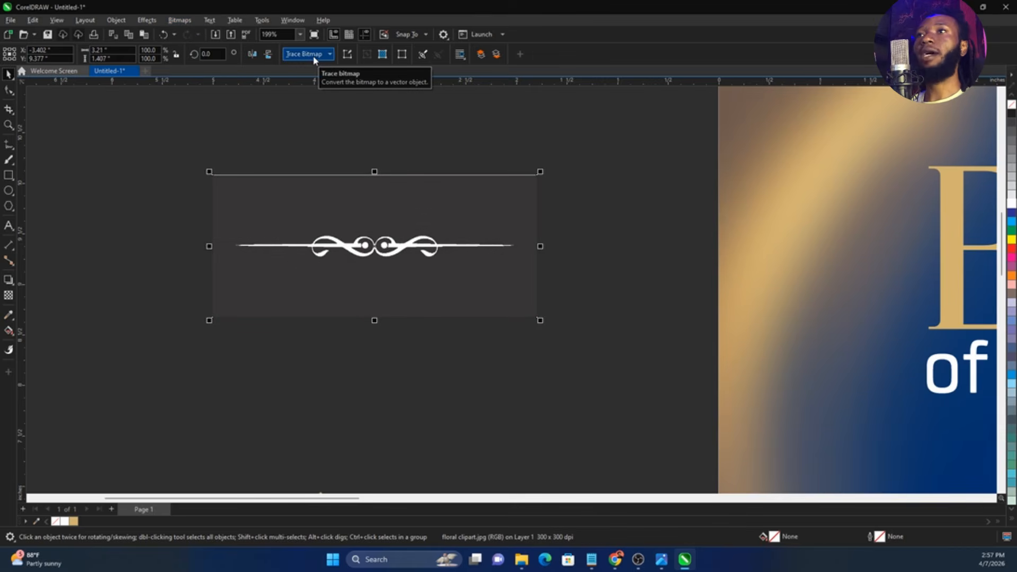
Outline-trace the floral clipart as Line Art with the background color removed, and move the original bitmap below the traced copy
click(314, 55)
mouse_move(317, 94)
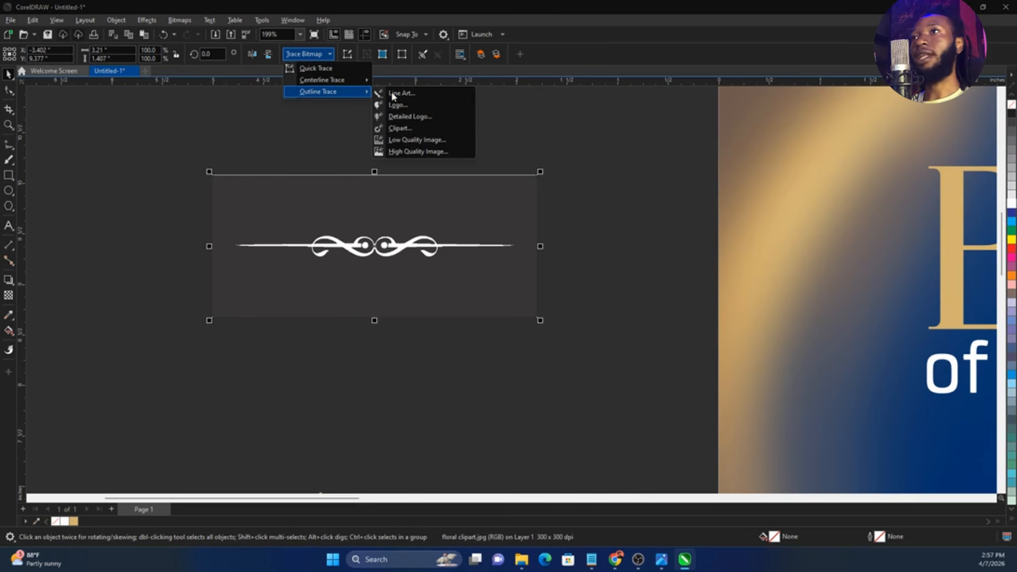
click(394, 94)
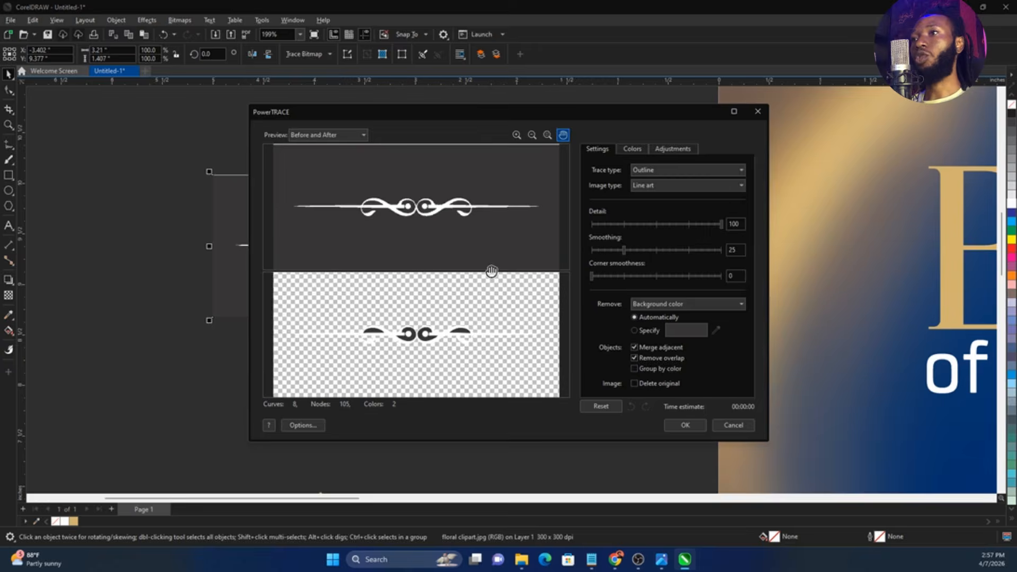
click(685, 426)
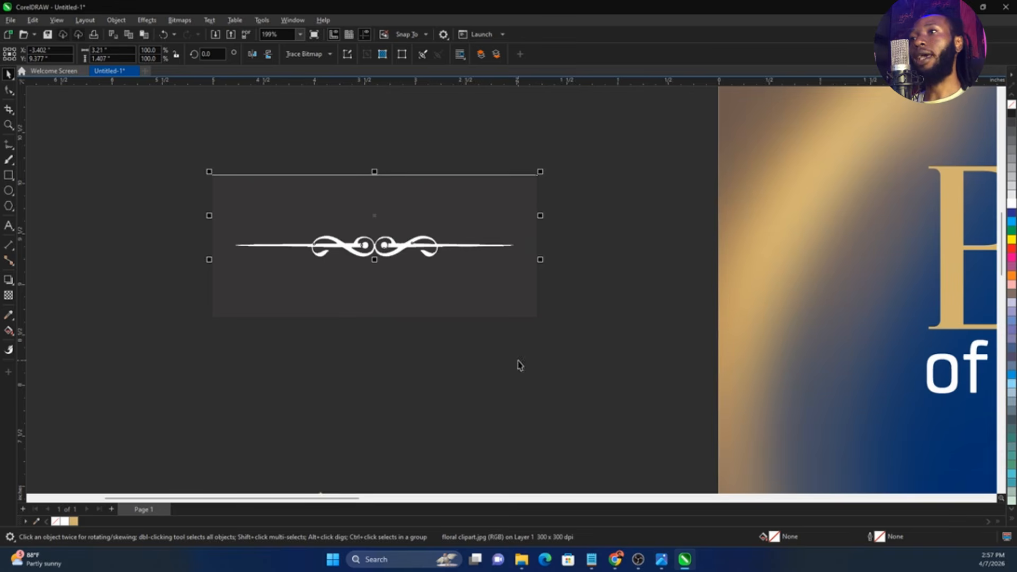
mouse_move(494, 288)
mouse_down()
mouse_move(339, 366)
mouse_move(530, 408)
mouse_up()
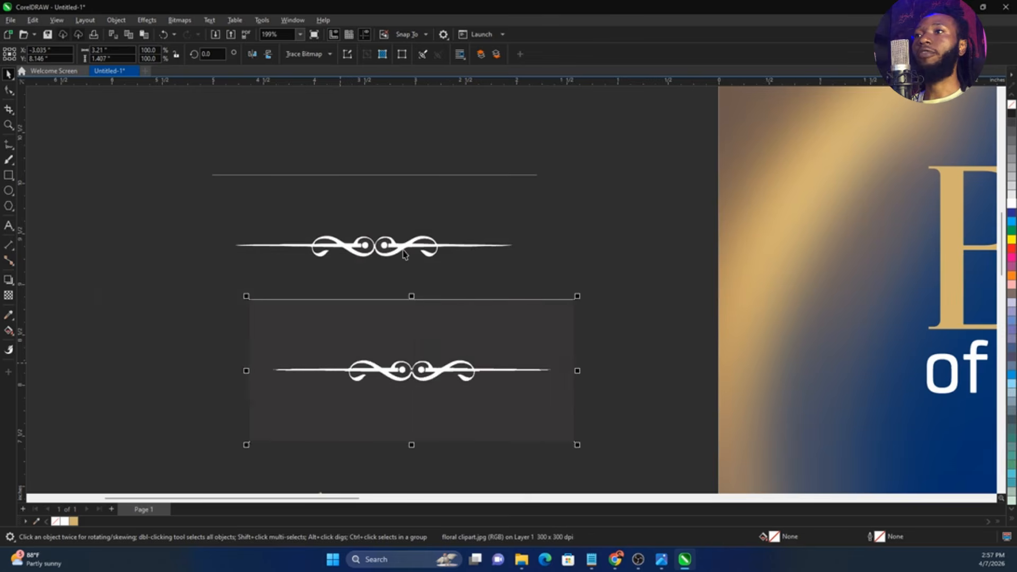
Ungroup the traced floral ornament and delete the stray thin line above it
click(405, 255)
click(406, 56)
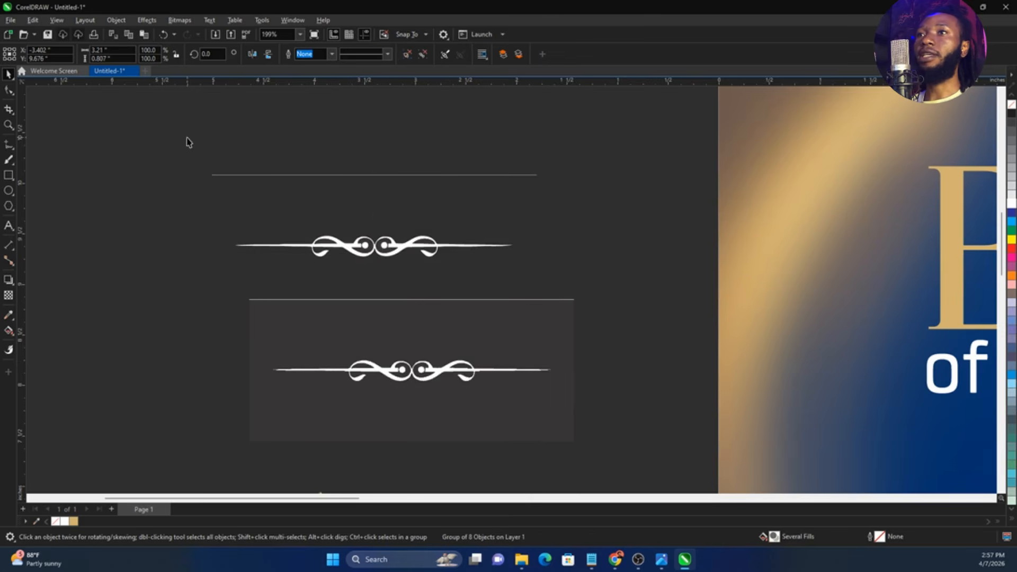
drag(139, 151, 601, 210)
key(Delete)
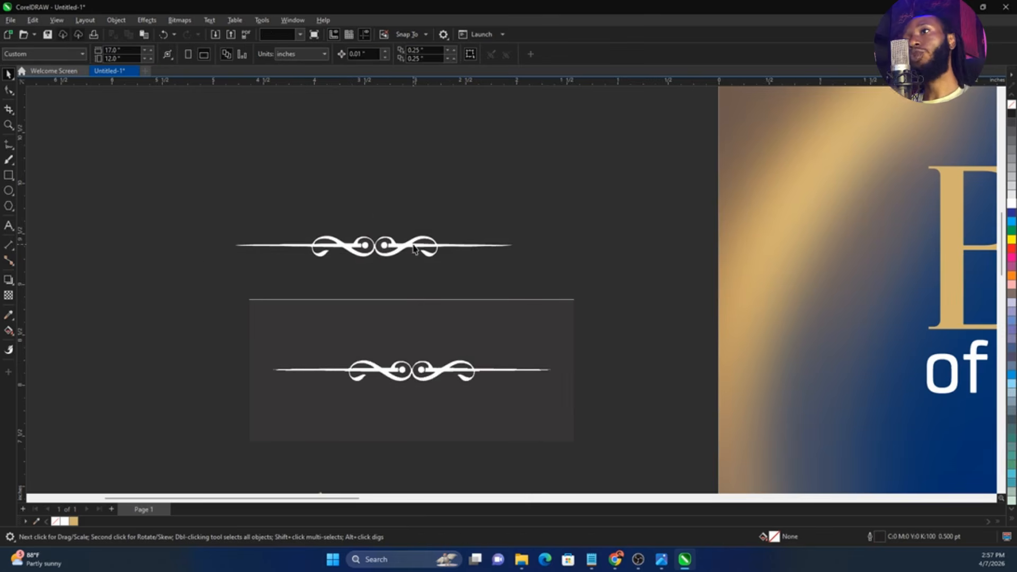
Move the original floral bitmap slightly closer to the traced ornament and try to recolor it with a cyan fill
click(465, 343)
drag(500, 371, 477, 354)
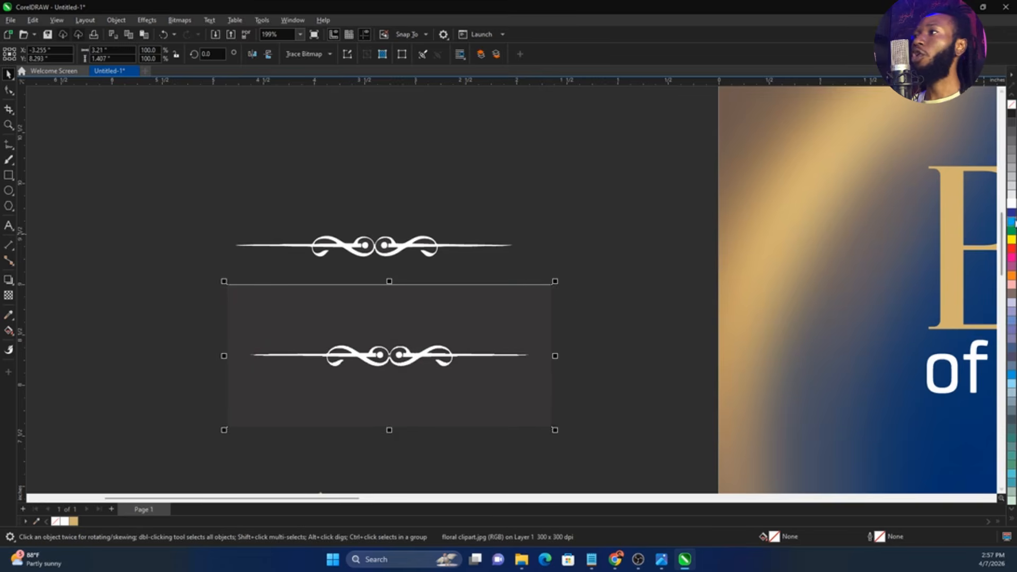
click(1014, 222)
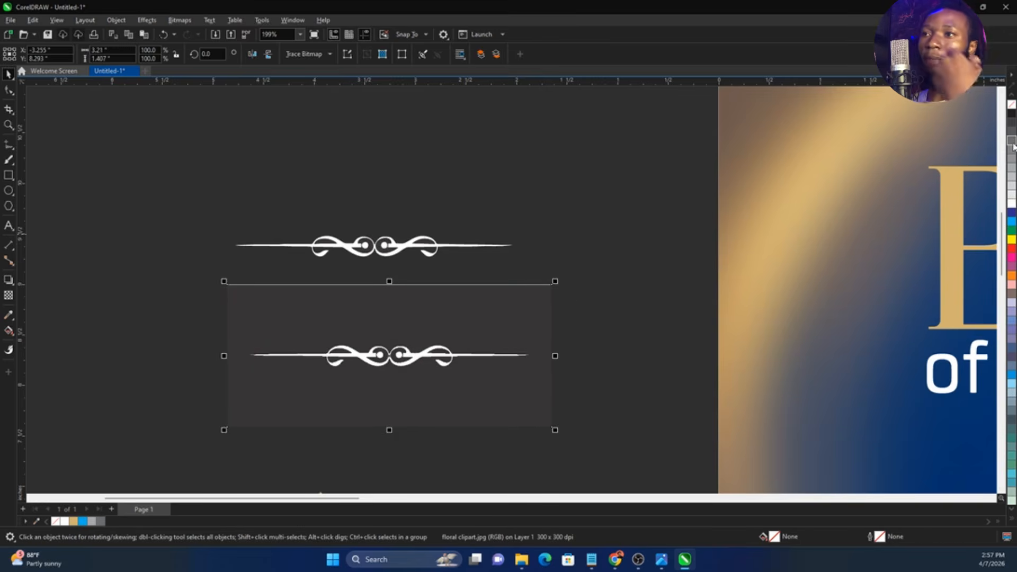
Delete the original floral clipart bitmap beneath the traced ornament
click(450, 335)
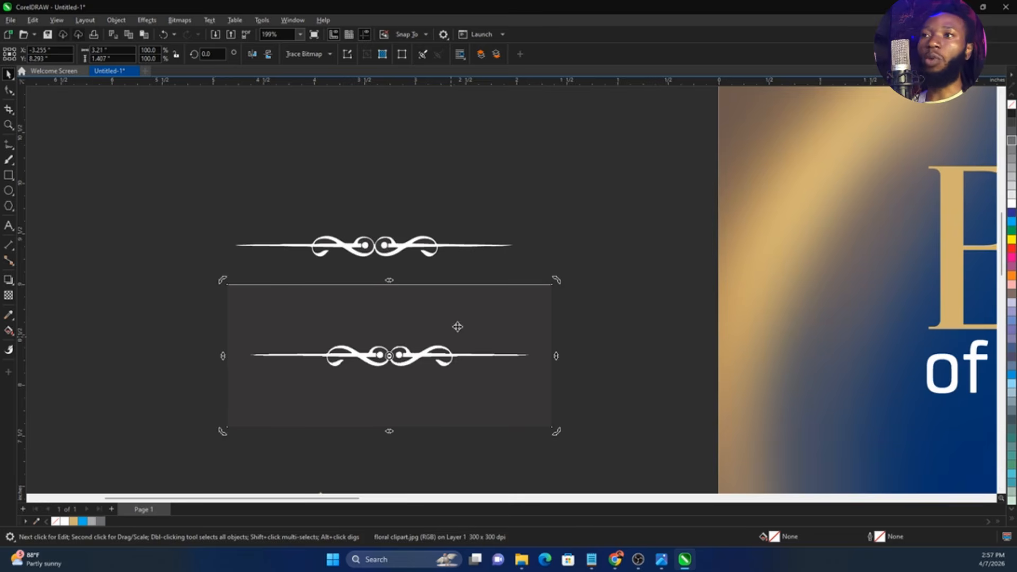
click(378, 358)
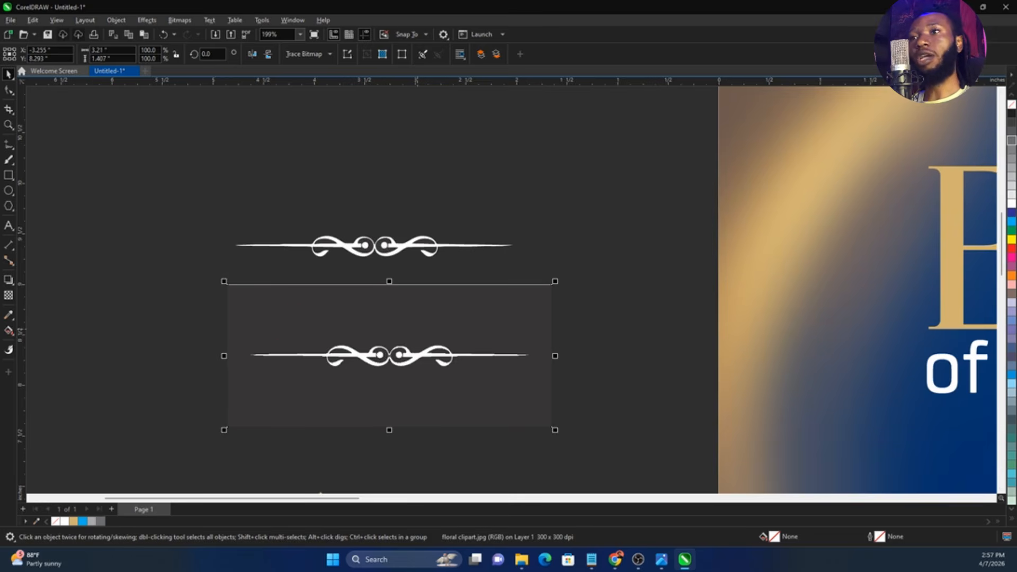
drag(254, 344, 400, 340)
mouse_move(525, 354)
mouse_down()
mouse_move(455, 379)
mouse_move(328, 373)
mouse_up()
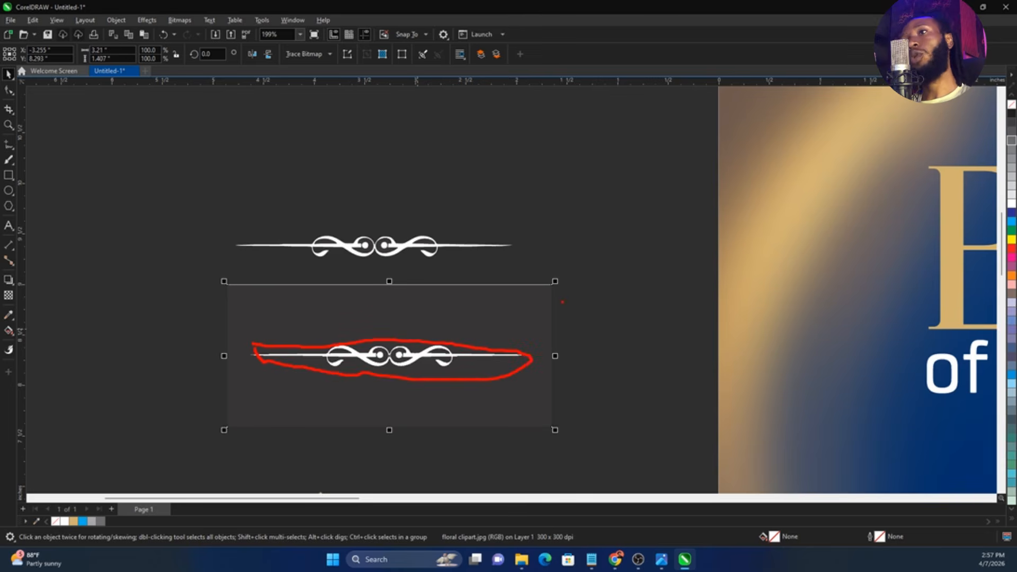
key(Delete)
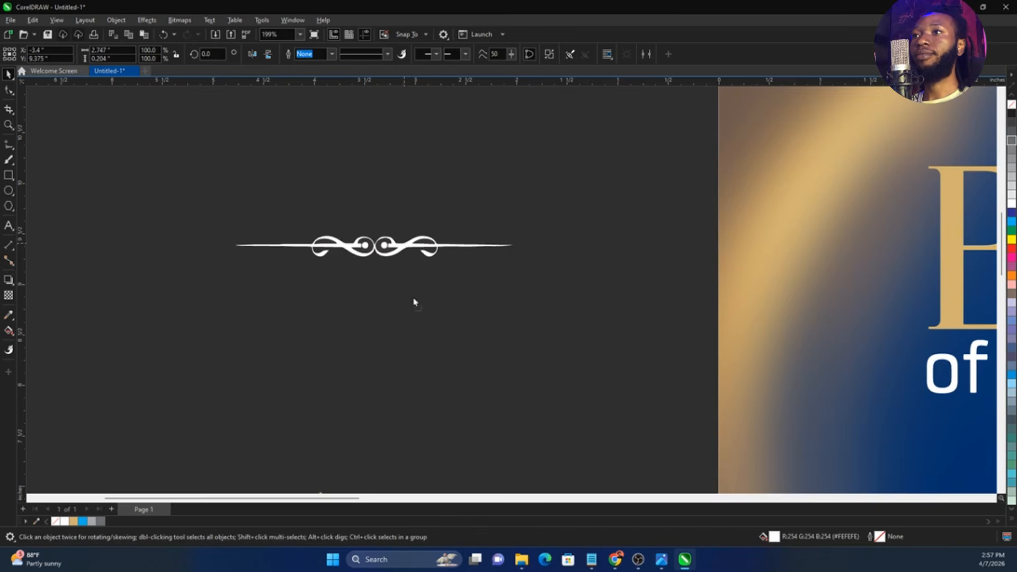
Move the traced ornament's main curve down and delete the loose pieces left behind
drag(414, 299, 416, 310)
drag(171, 202, 583, 299)
key(Delete)
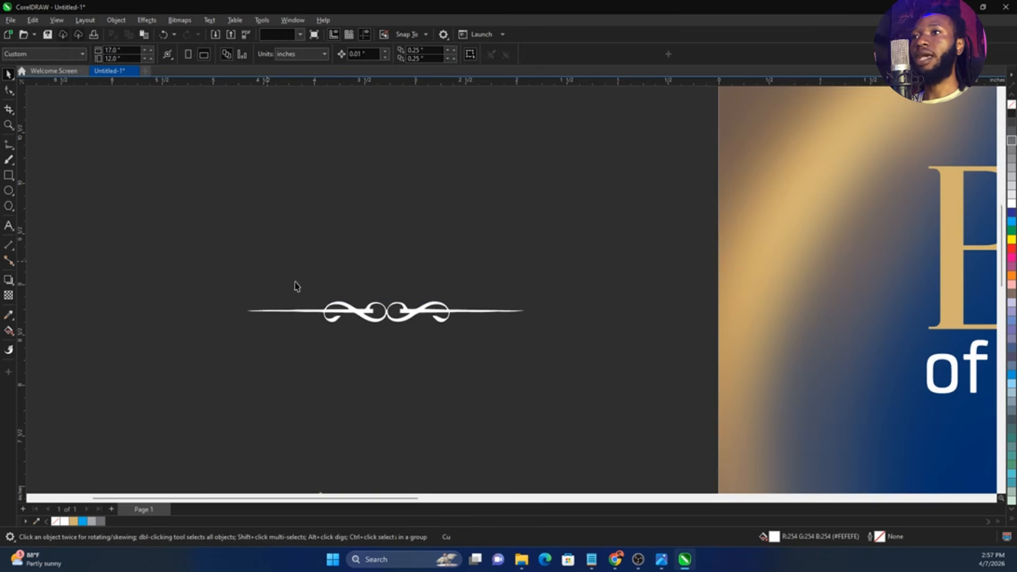
Move the ornament onto the page below the "of Light" text and fill it with gold (C18 M27 Y66 K0)
scroll(295, 286, down, 2)
drag(319, 298, 788, 399)
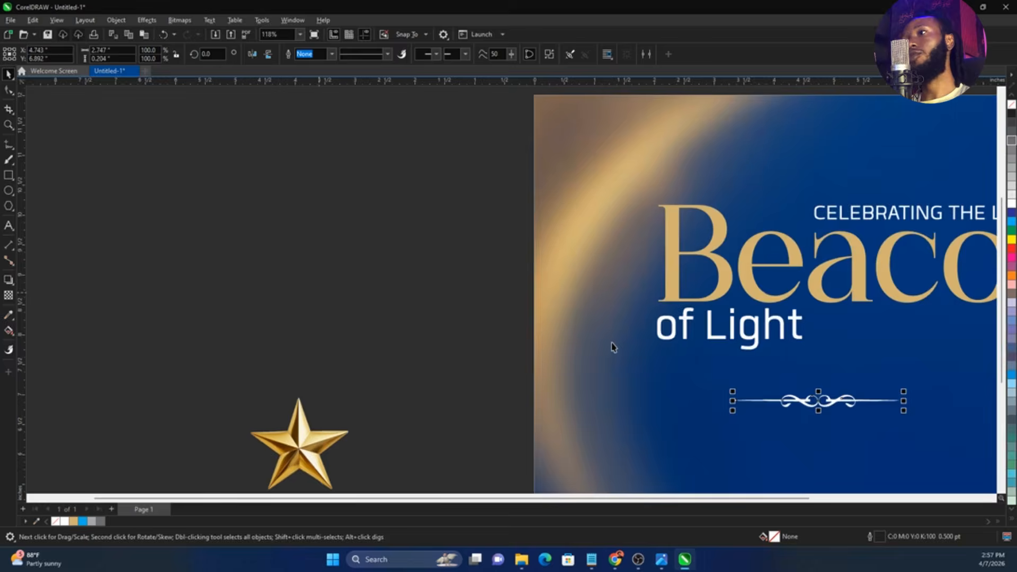
key(F4)
drag(283, 139, 630, 388)
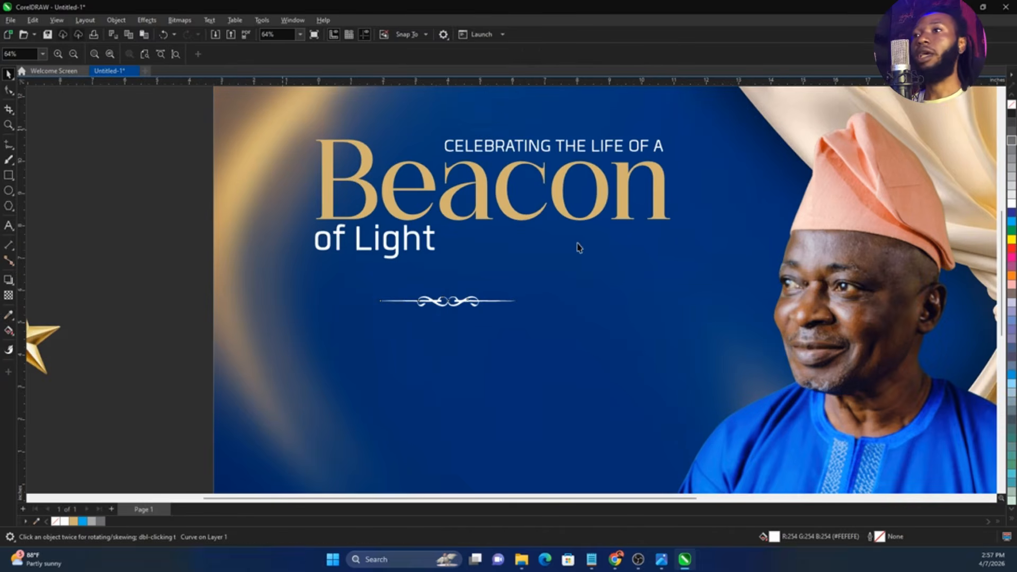
click(73, 521)
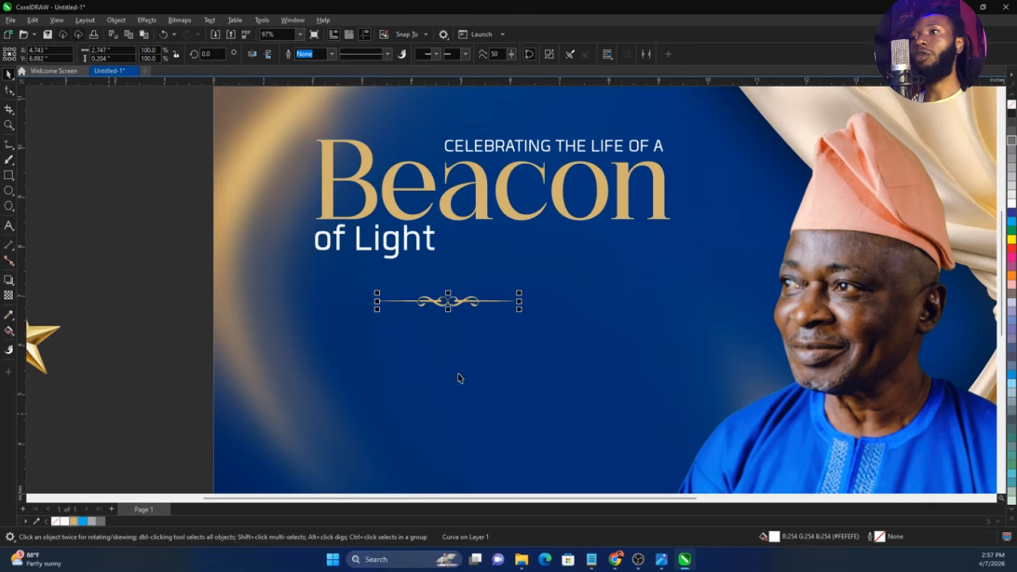
Enlarge the gold ornament to about 4.28 inches wide and center it horizontally with the "Beacon" heading
drag(519, 311, 557, 334)
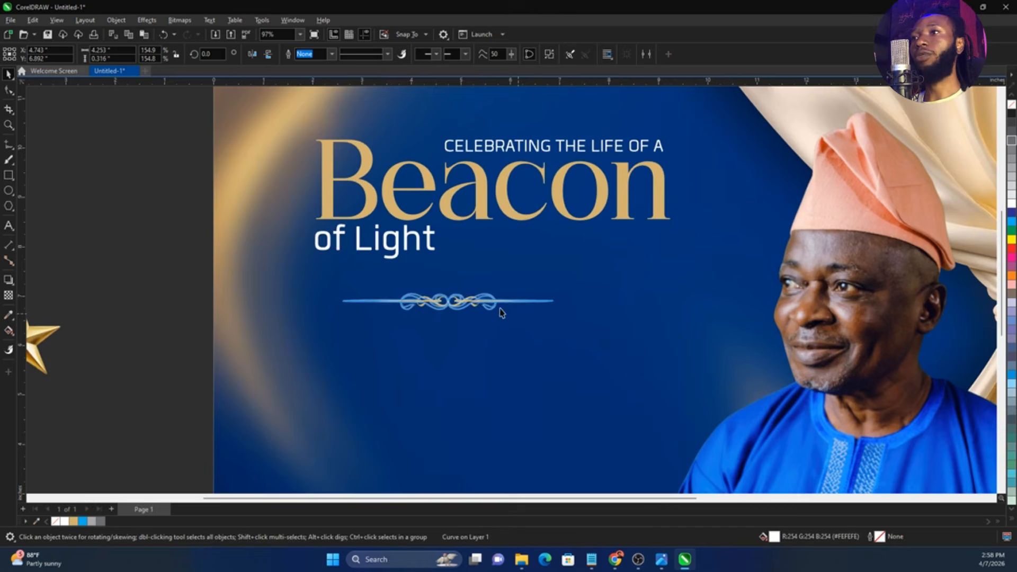
drag(497, 307, 532, 324)
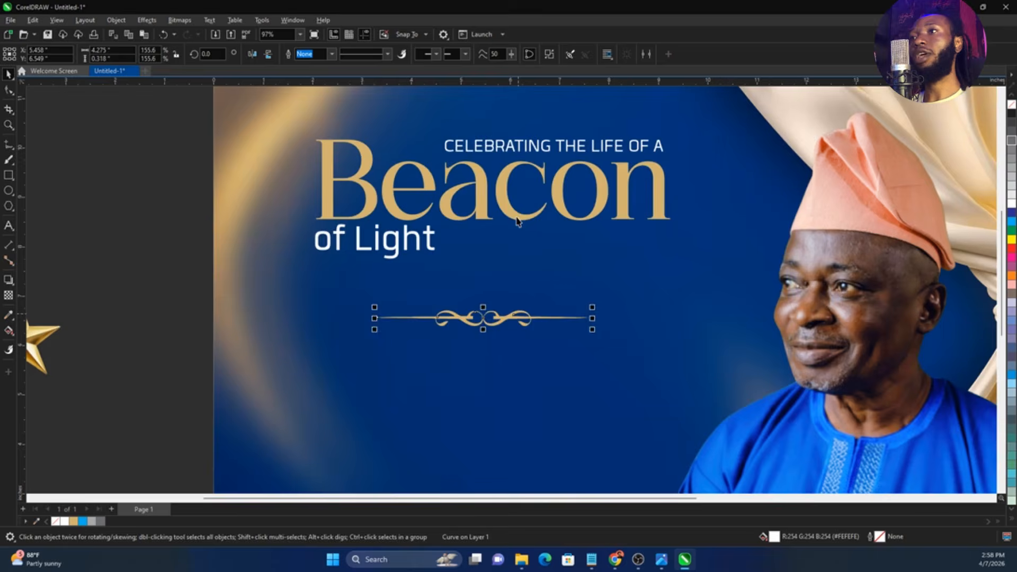
shift+click(517, 217)
key(c)
scroll(460, 296, down, 5)
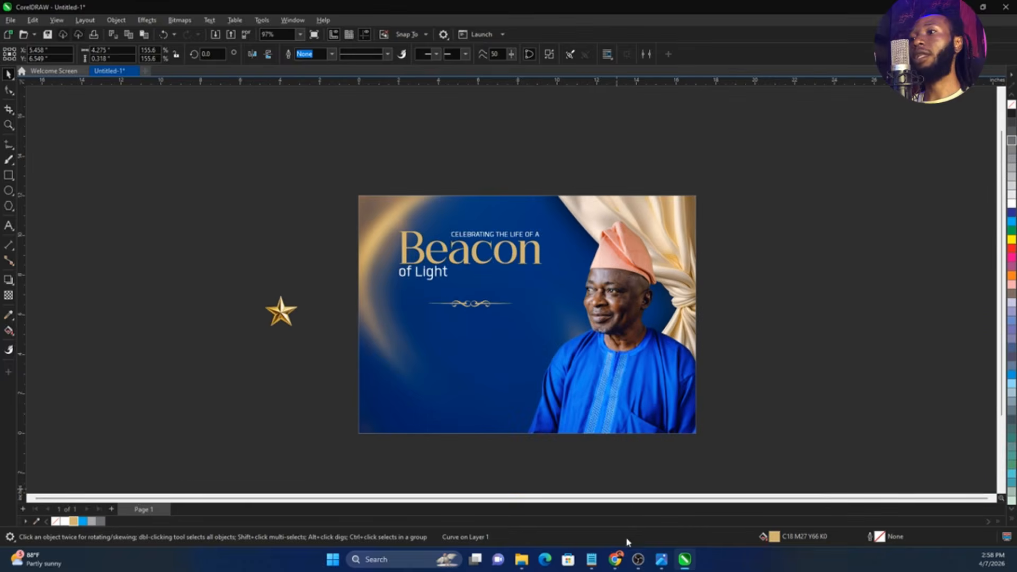
key(Escape)
Copy the man's full name and date line from the notes file and paste them as artistic text below the ornament
click(598, 562)
drag(742, 222, 586, 212)
click(316, 353)
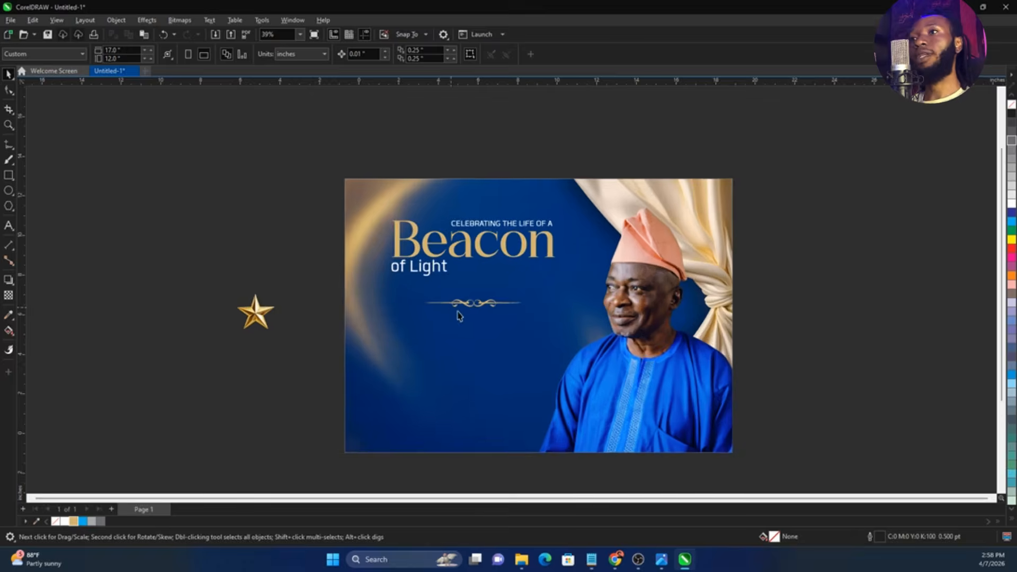
scroll(456, 313, up, 2)
key(F8)
click(390, 359)
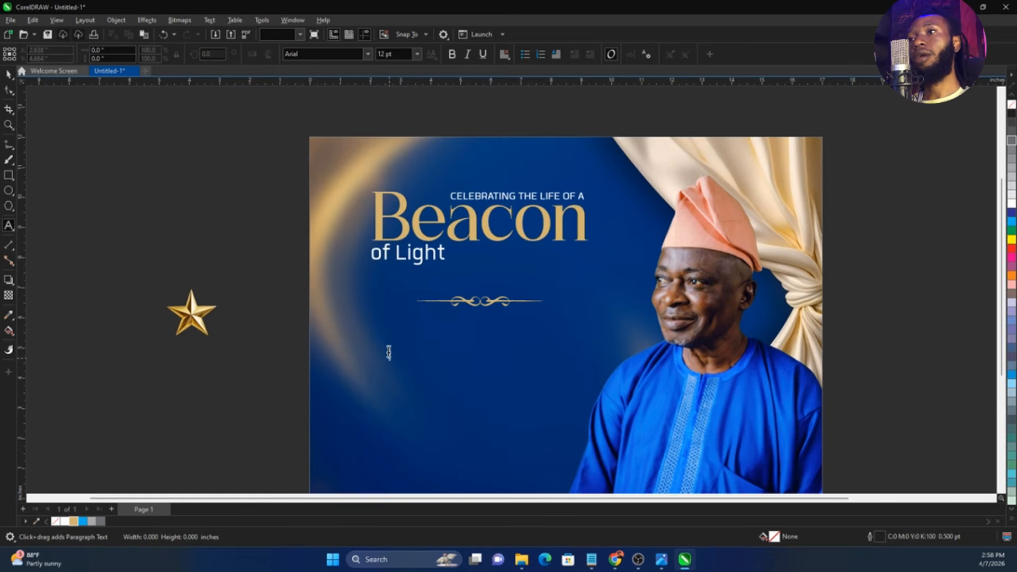
key(ctrl+v)
key(ctrl+space)
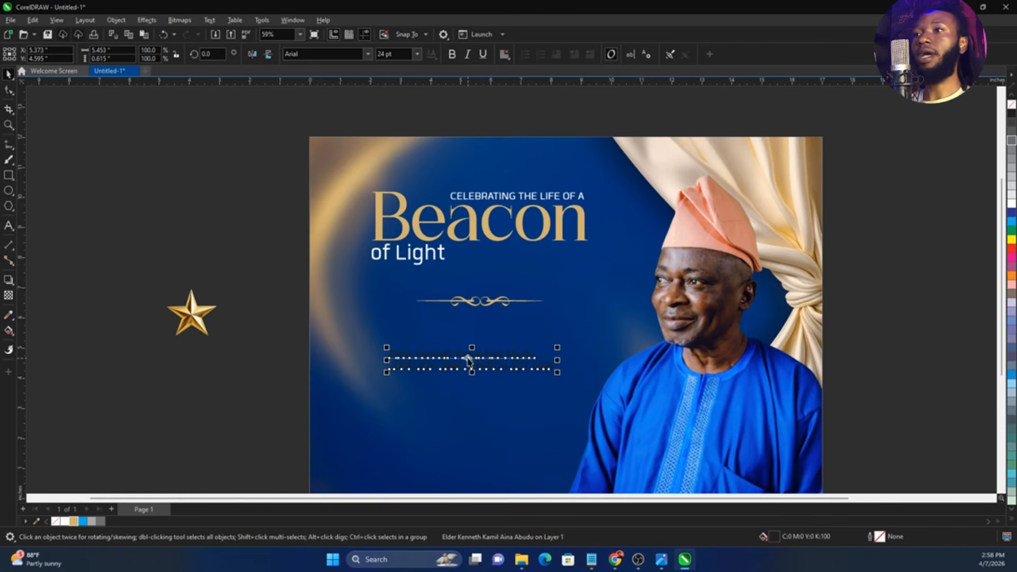
Break the pasted text apart into separate name and date lines, and fill both with white
key(ctrl+k)
drag(281, 338, 639, 395)
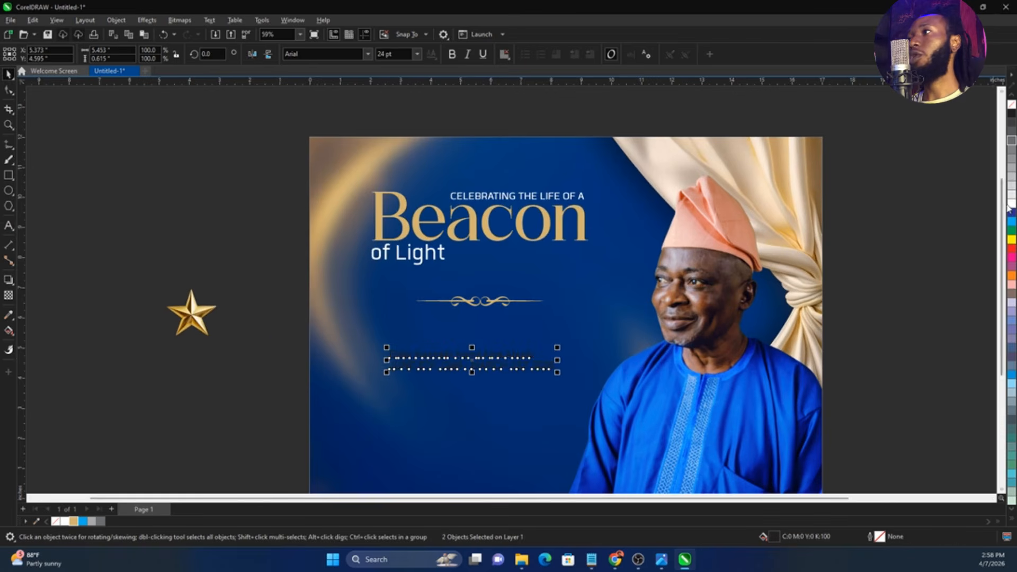
scroll(501, 398, up, 1)
Set the name line in Stellar Moon Regular, and move the date line down and set it in FSP DEMO - Quan
click(403, 355)
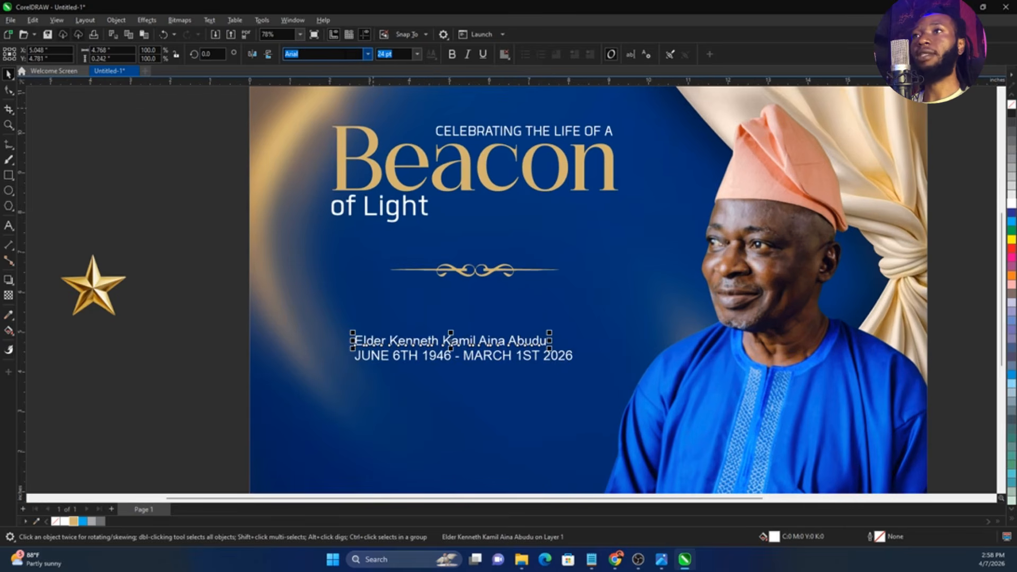
text(Stellar Moon Regular)
key(Return)
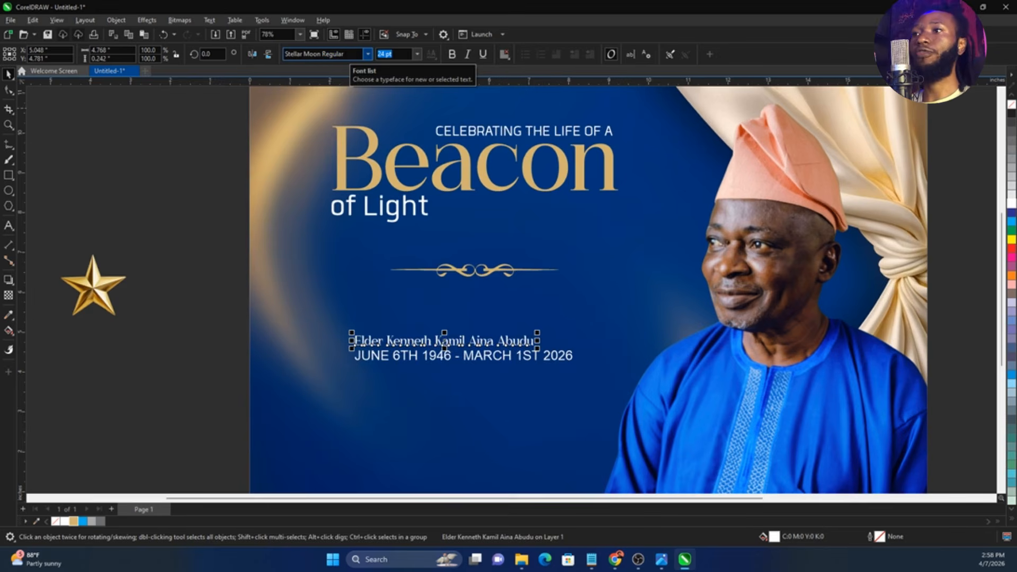
key(Escape)
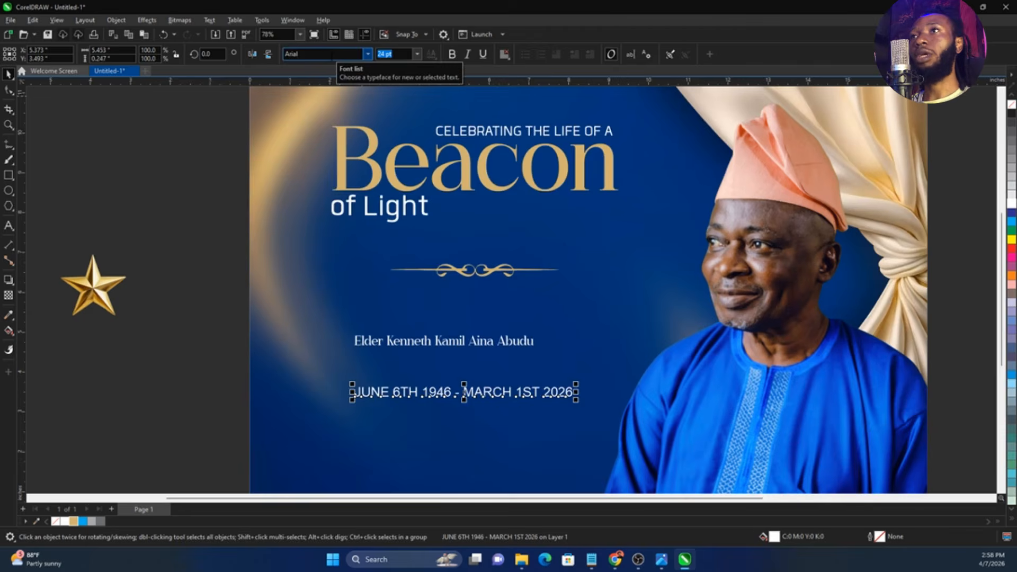
click(332, 54)
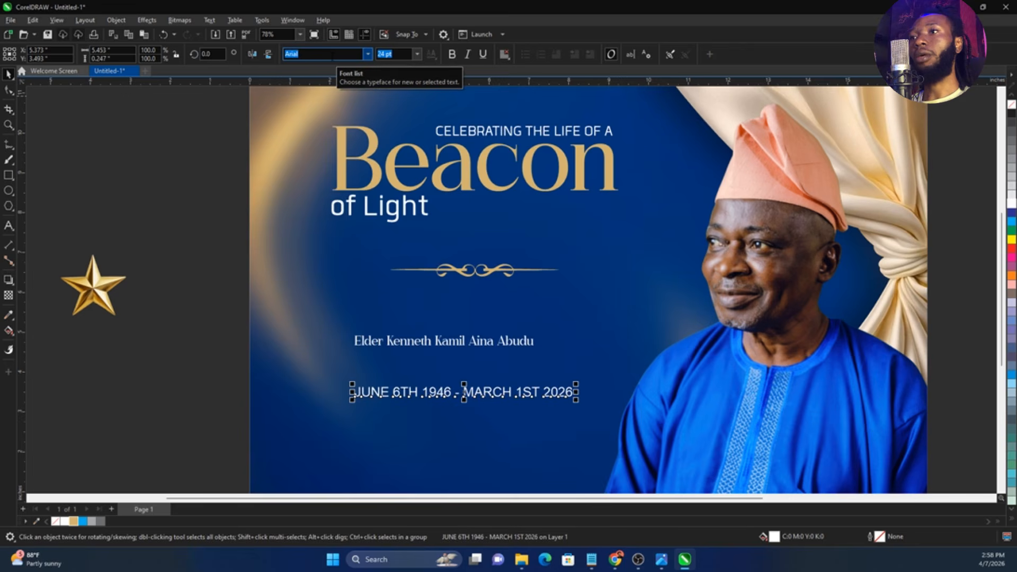
text(FSP DEMO - Quan)
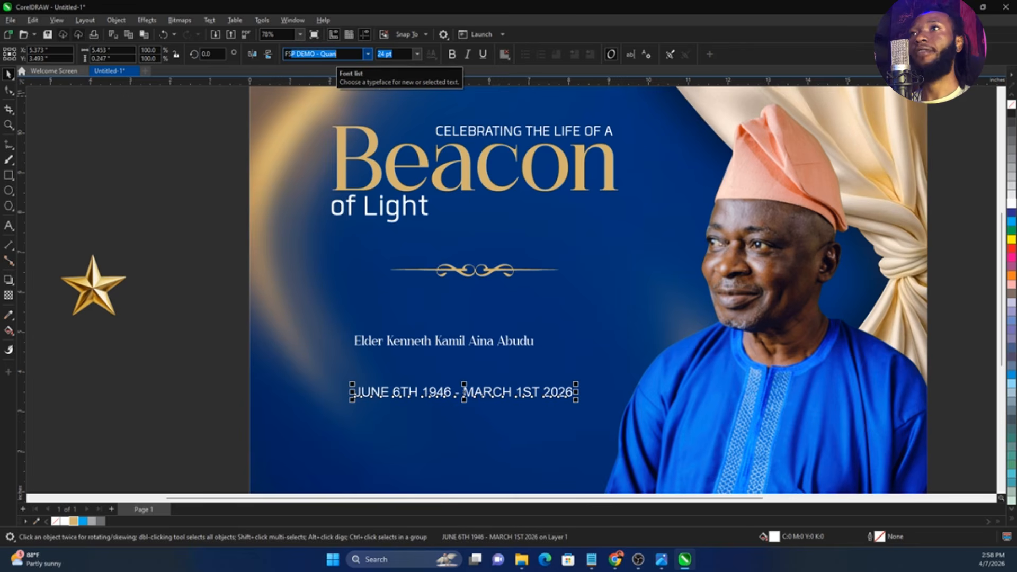
key(Return)
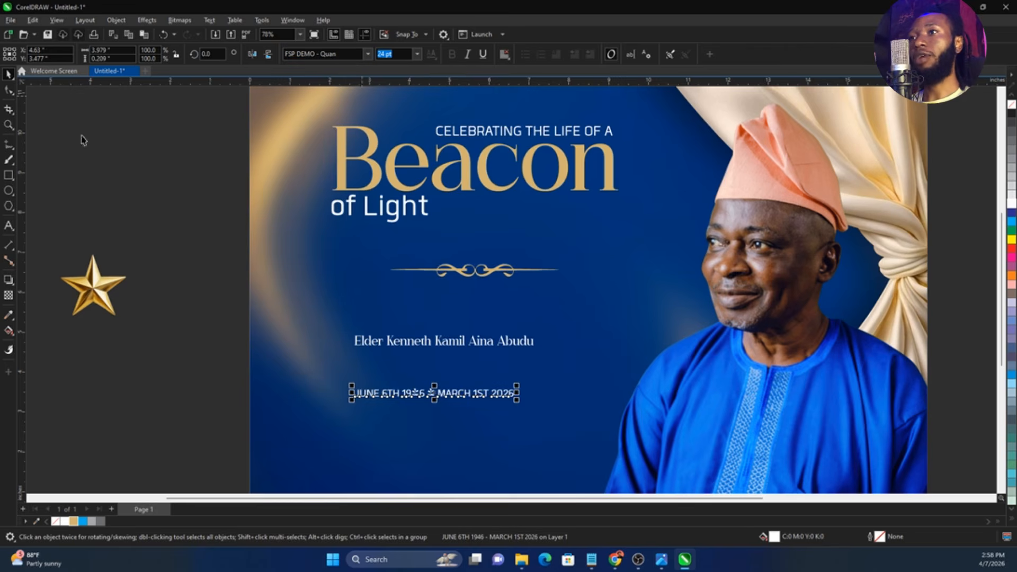
Split the name onto two lines after the second word and center-align the text
click(487, 348)
double_click(506, 342)
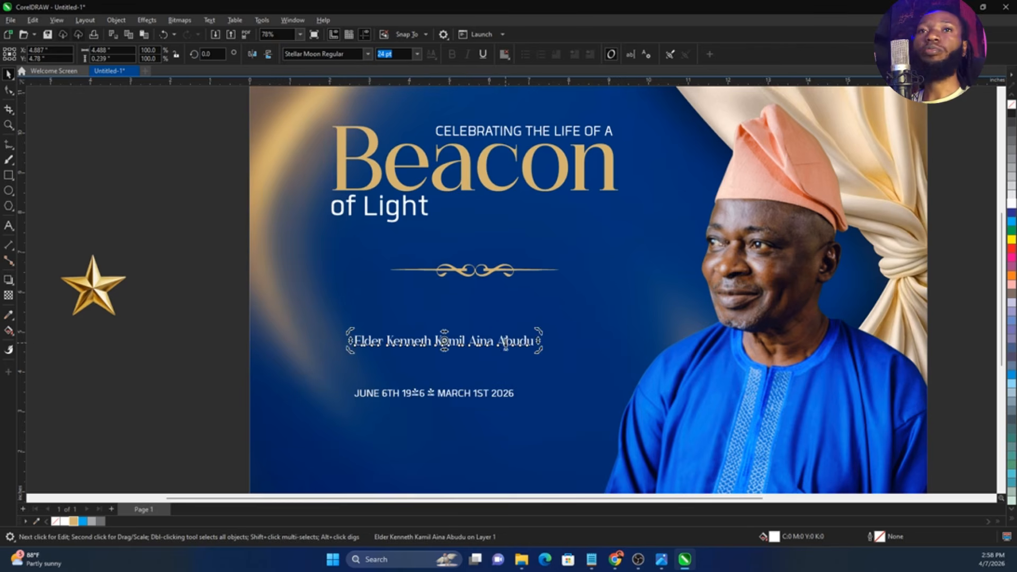
click(435, 343)
key(Return)
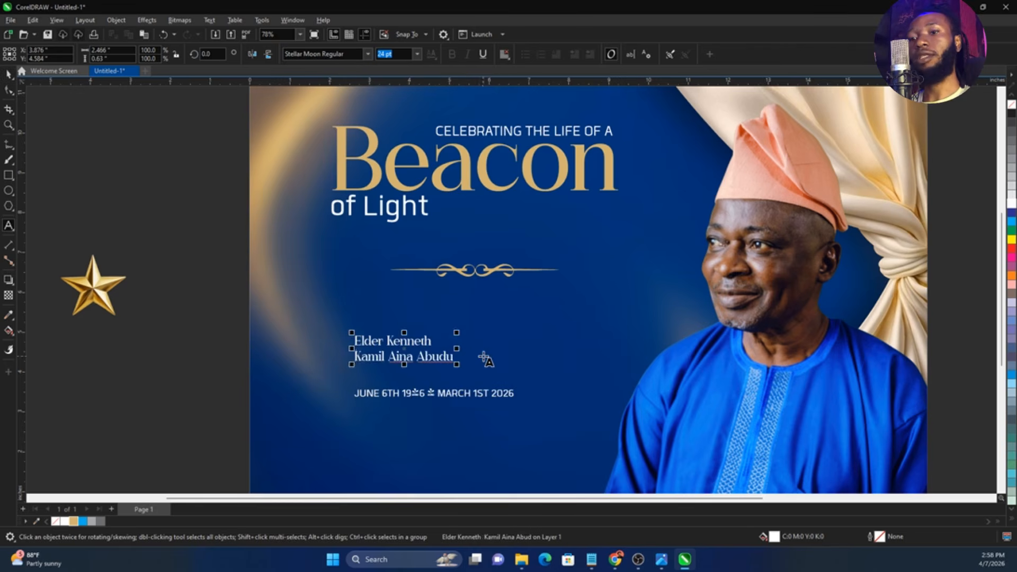
key(ctrl+a)
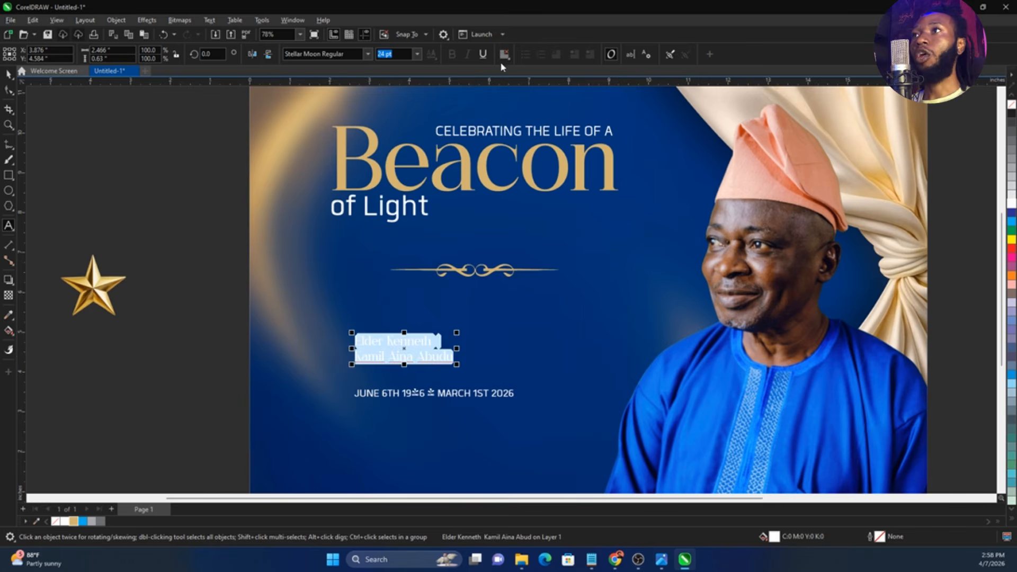
click(504, 55)
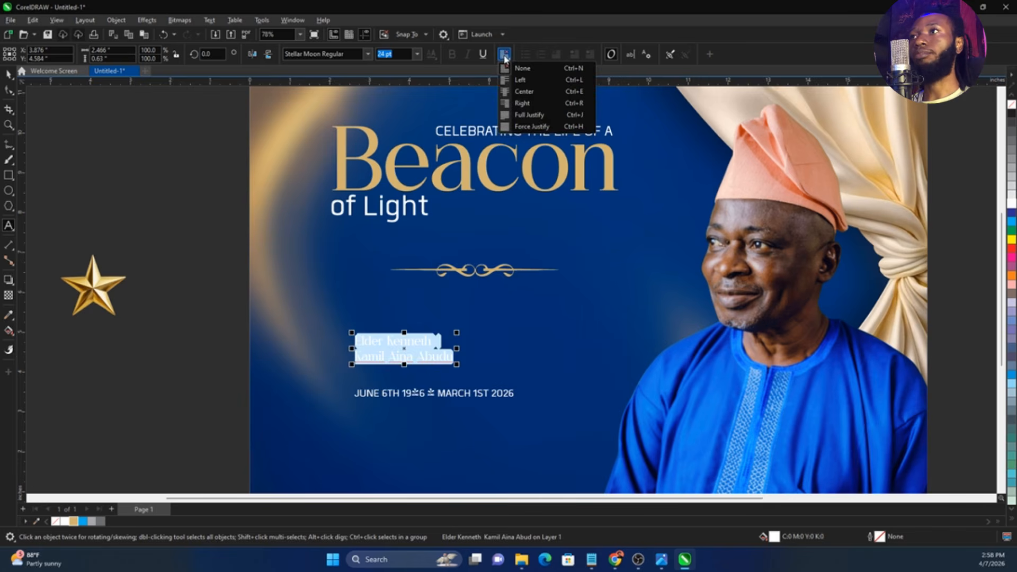
click(524, 91)
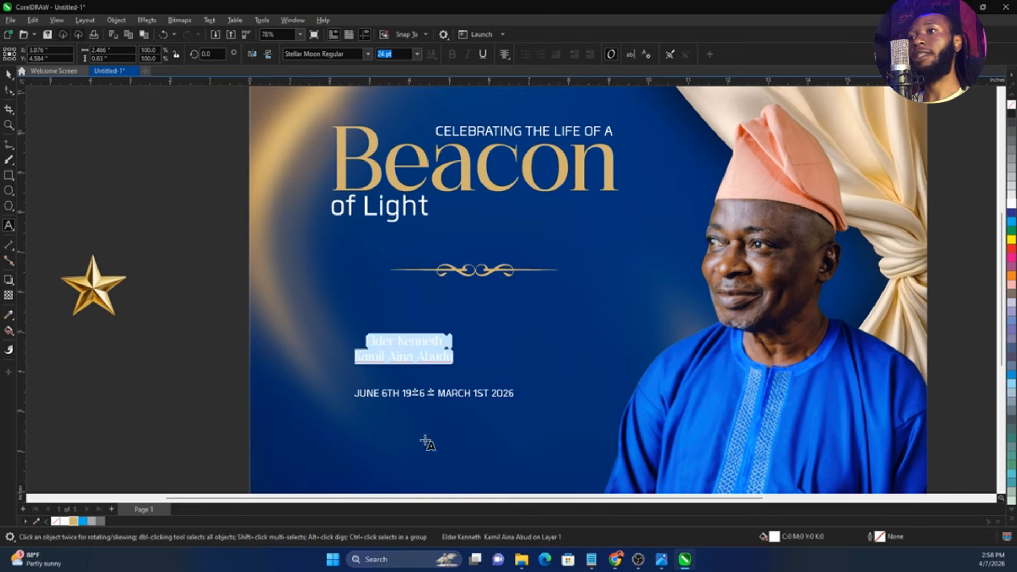
Enlarge the two-line name to about 7.3 inches wide with tighter line spacing, and fill it with the palette gold
drag(458, 331, 560, 327)
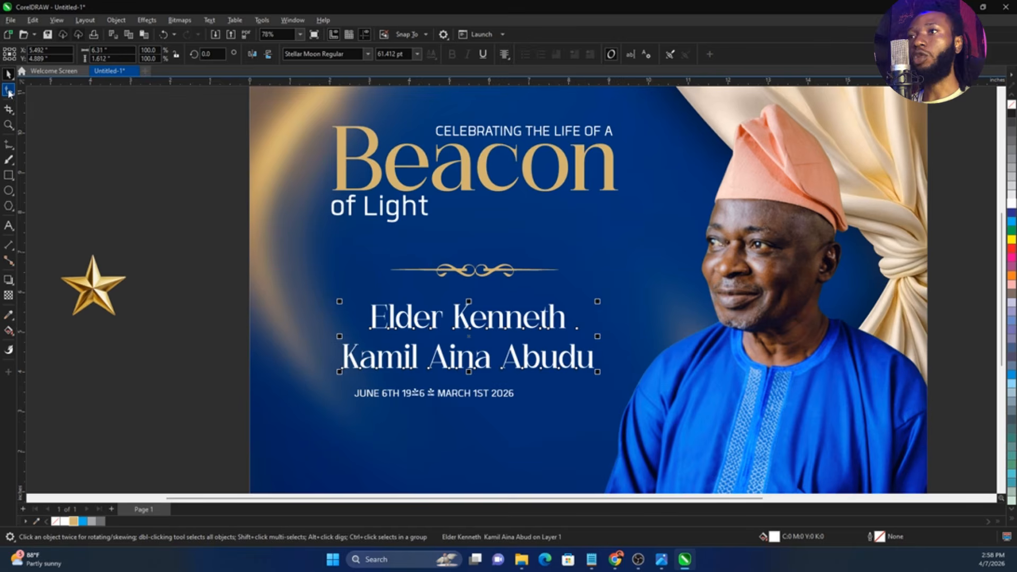
drag(341, 373, 343, 357)
key(space)
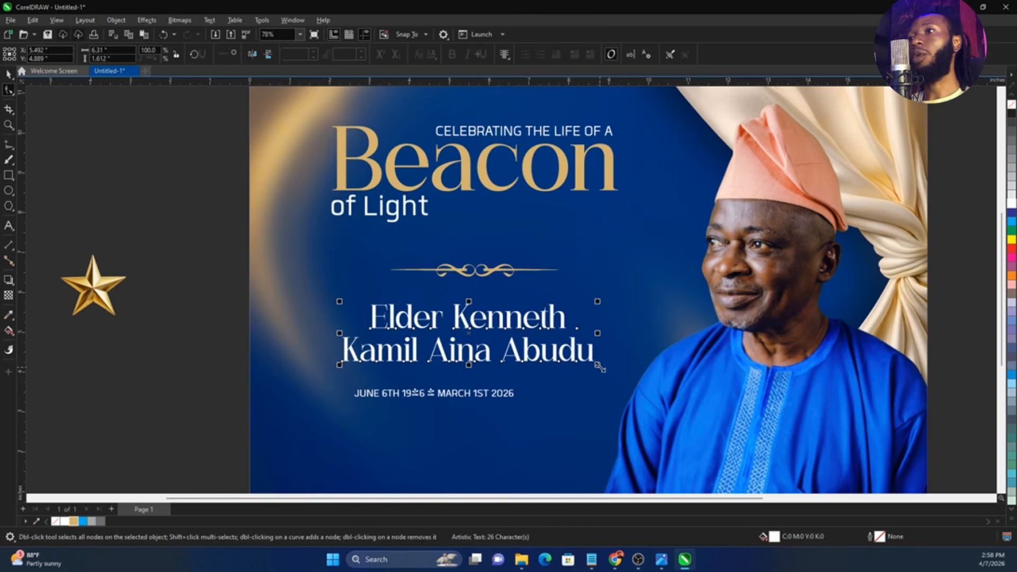
mouse_move(599, 367)
mouse_down()
mouse_move(619, 378)
mouse_move(599, 375)
mouse_up()
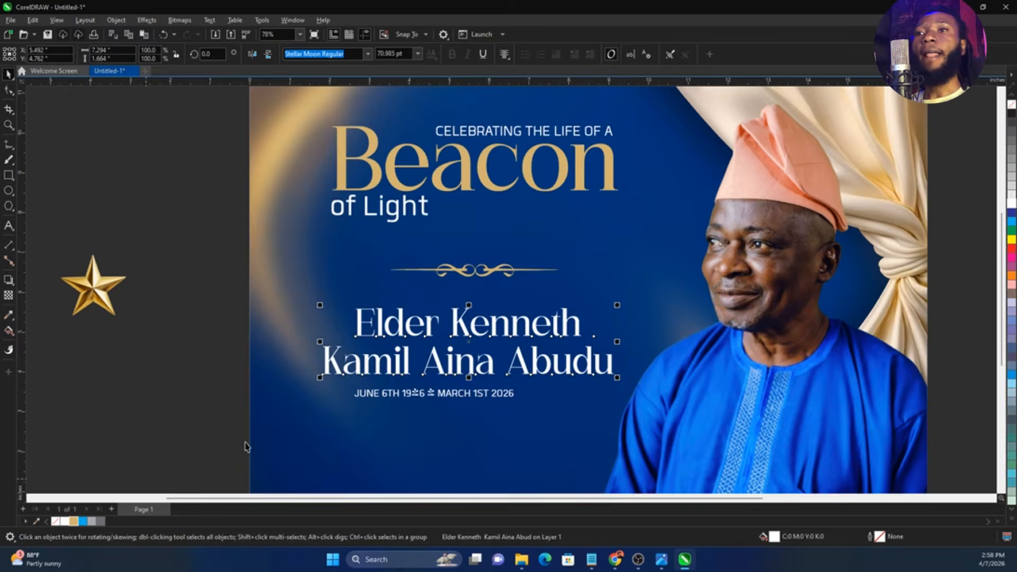
click(75, 521)
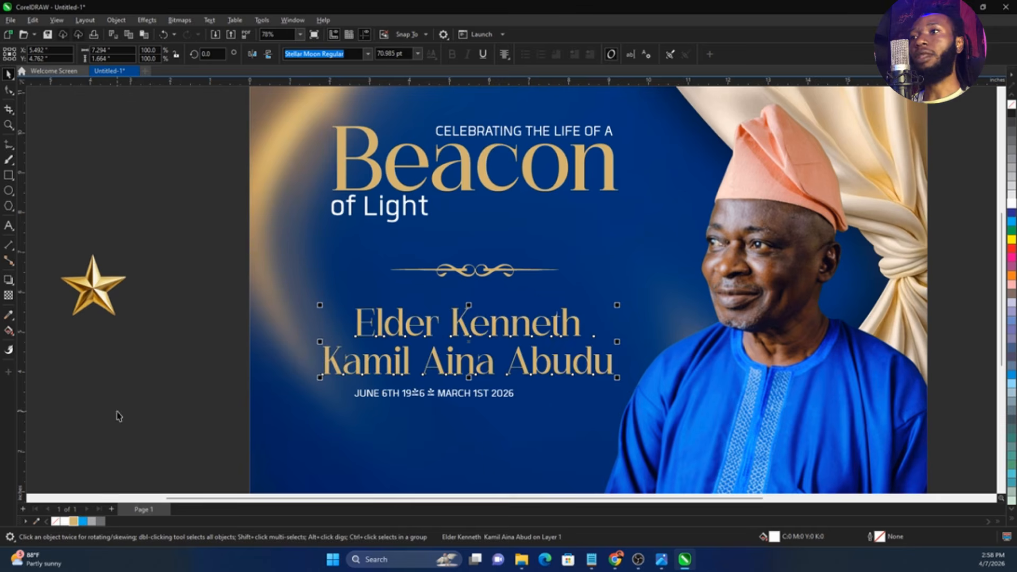
Move the date line slightly down and change the unsupported digit in its first year to the Poppins font
click(480, 401)
click(480, 401)
scroll(455, 402, up, 3)
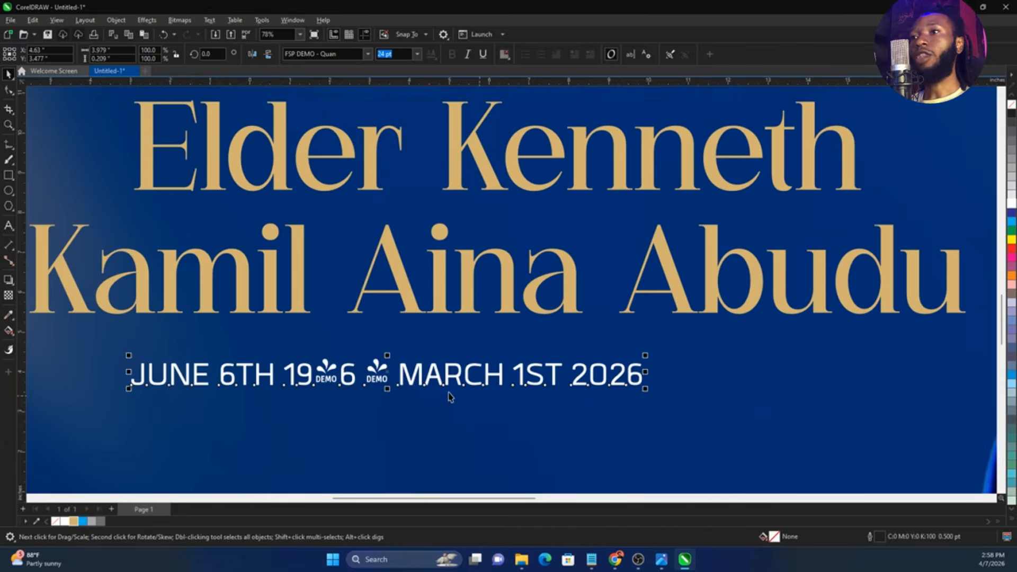
drag(379, 378, 412, 390)
double_click(412, 390)
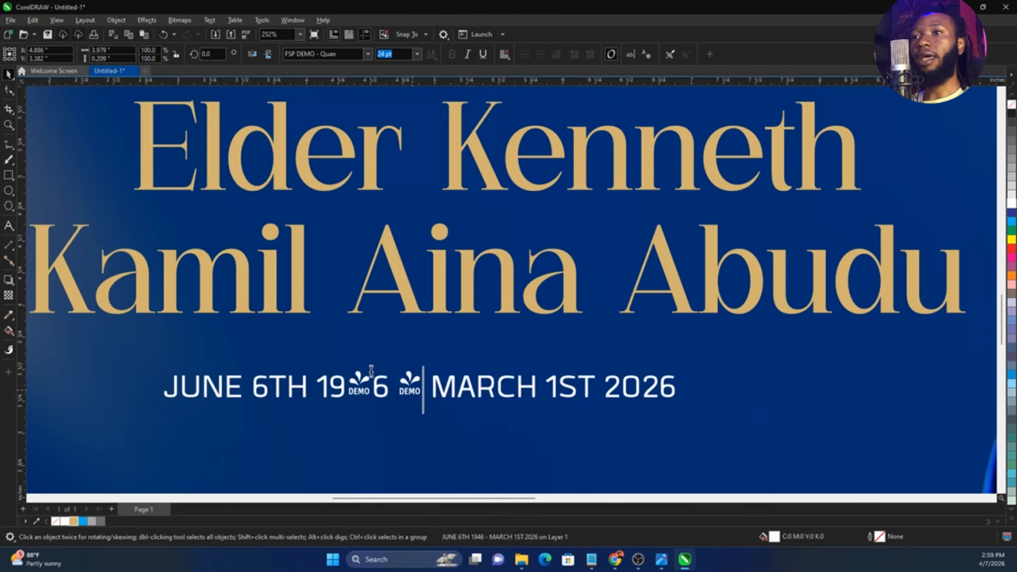
drag(351, 393, 368, 391)
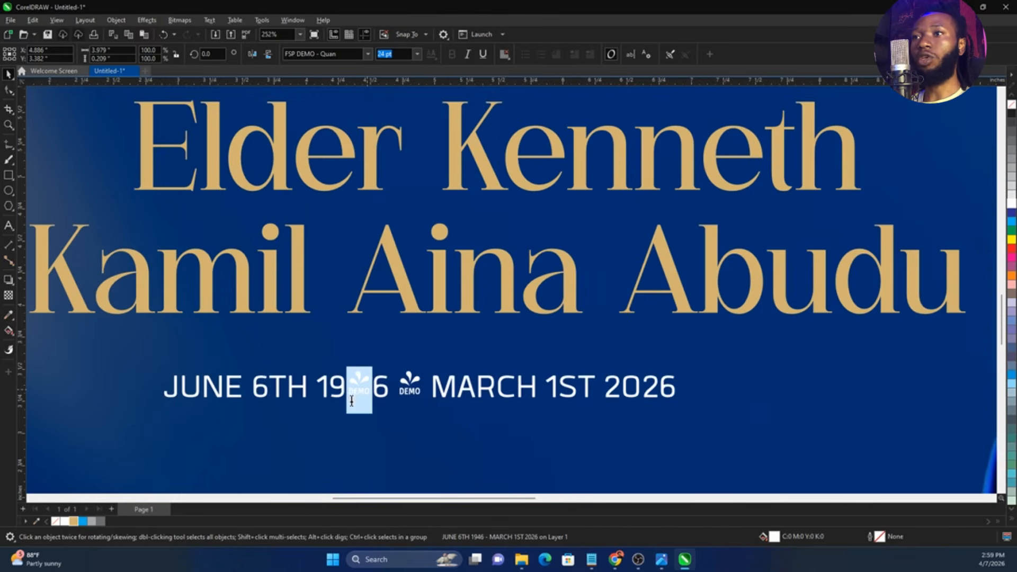
click(329, 53)
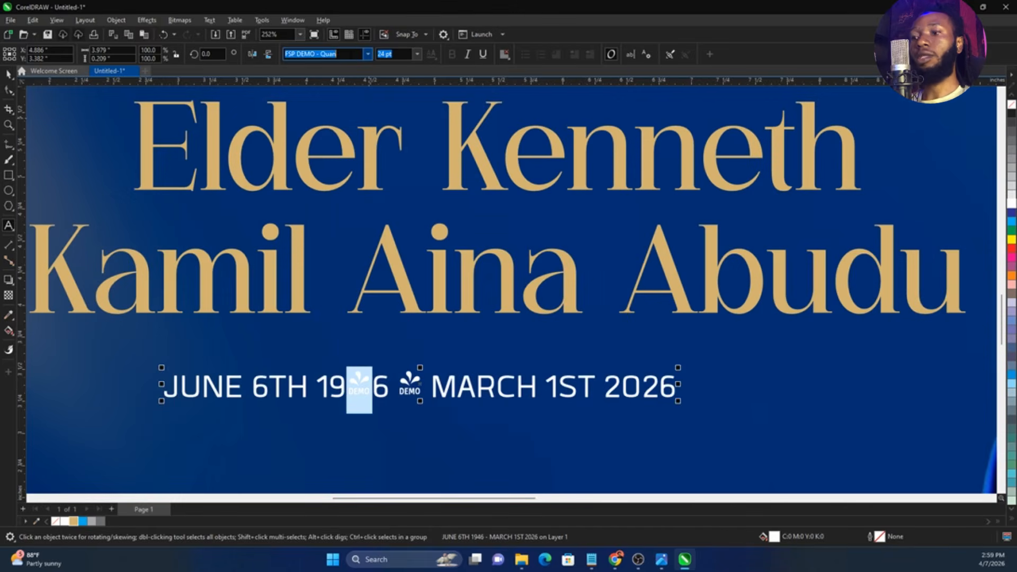
text(Poppins)
key(Return)
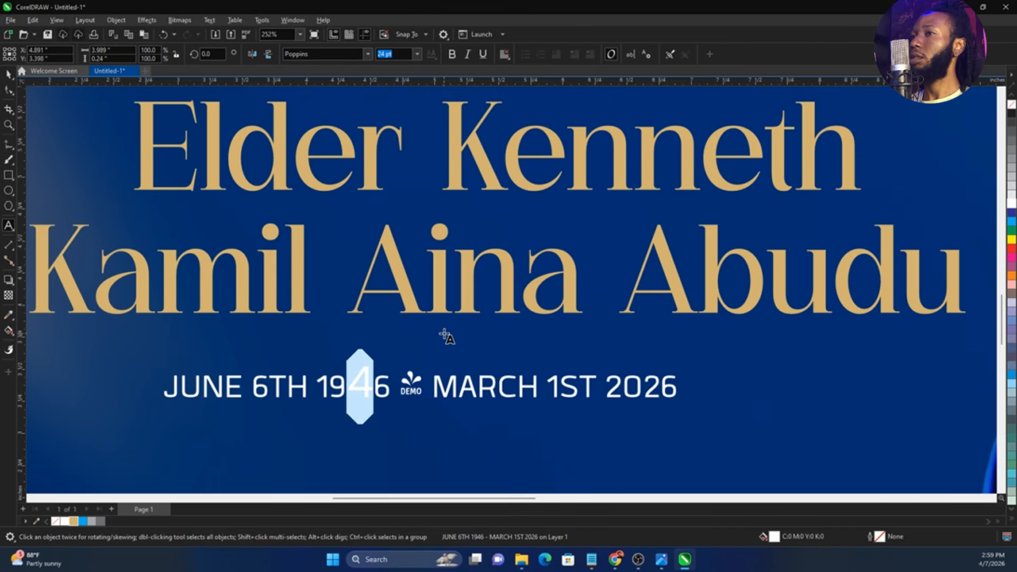
Undo the single-digit font change and set the whole date line in Poppins
key(ctrl+z)
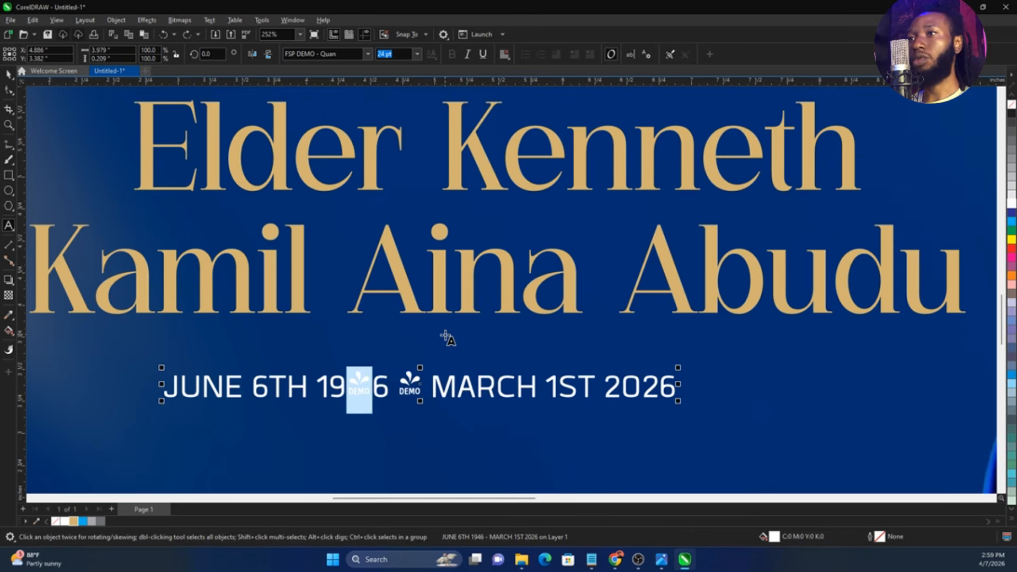
key(Escape)
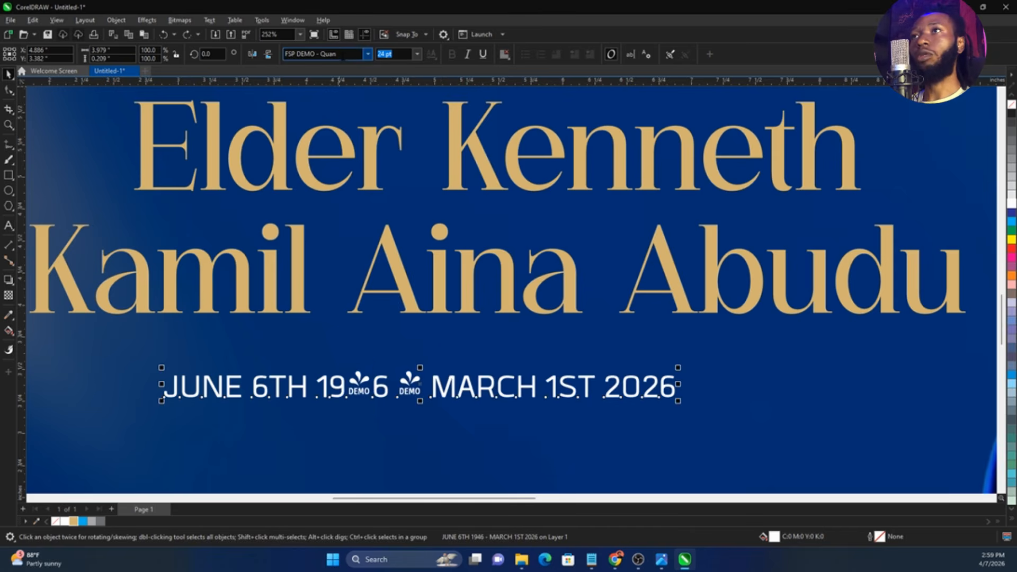
click(345, 54)
text(Poppins)
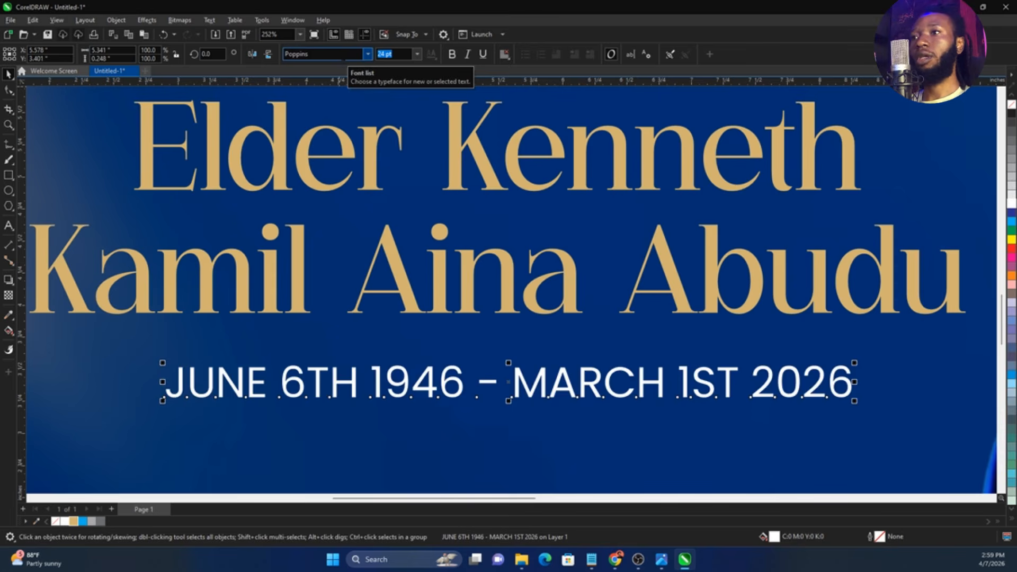
Resize the date line to about 5.5 inches wide and center it closely beneath the two-line name
drag(850, 404, 727, 365)
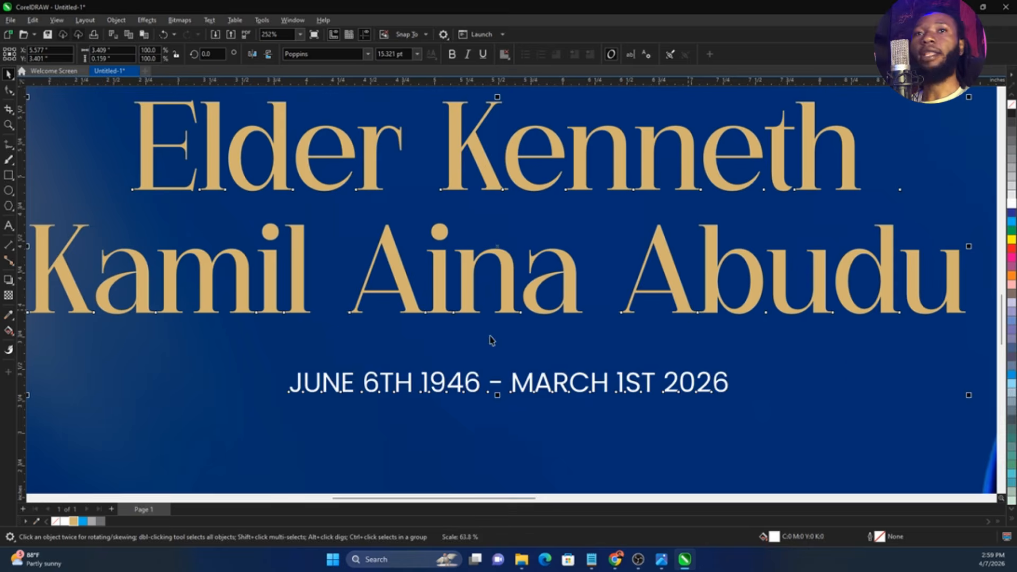
scroll(488, 341, down, 3)
drag(582, 363, 616, 355)
shift+click(602, 319)
scroll(405, 339, down, 3)
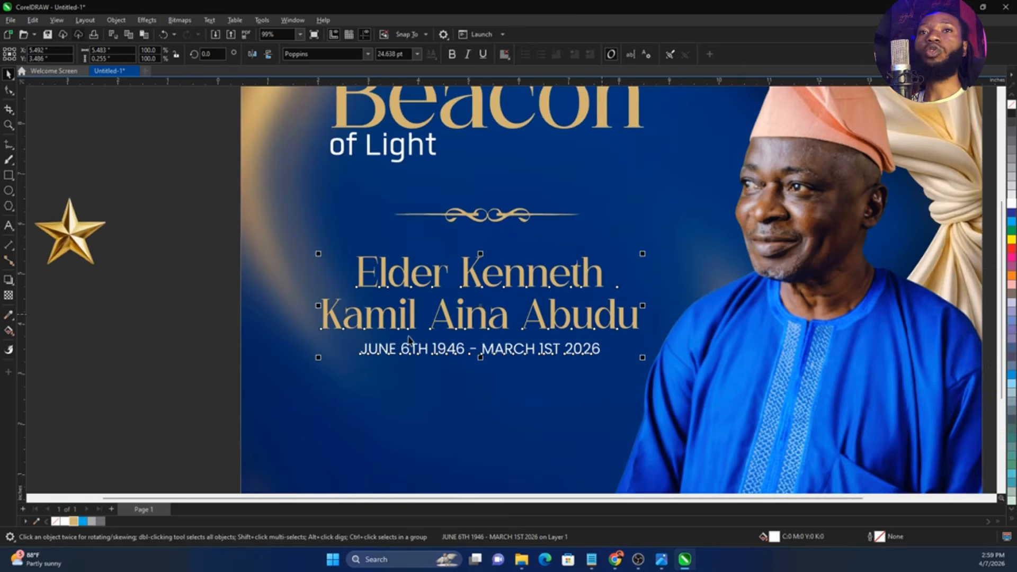
Shrink the gold star image to about 0.49 inches and place it below the date line
drag(170, 261, 404, 367)
scroll(408, 368, up, 1)
scroll(418, 368, up, 1)
drag(484, 457, 405, 412)
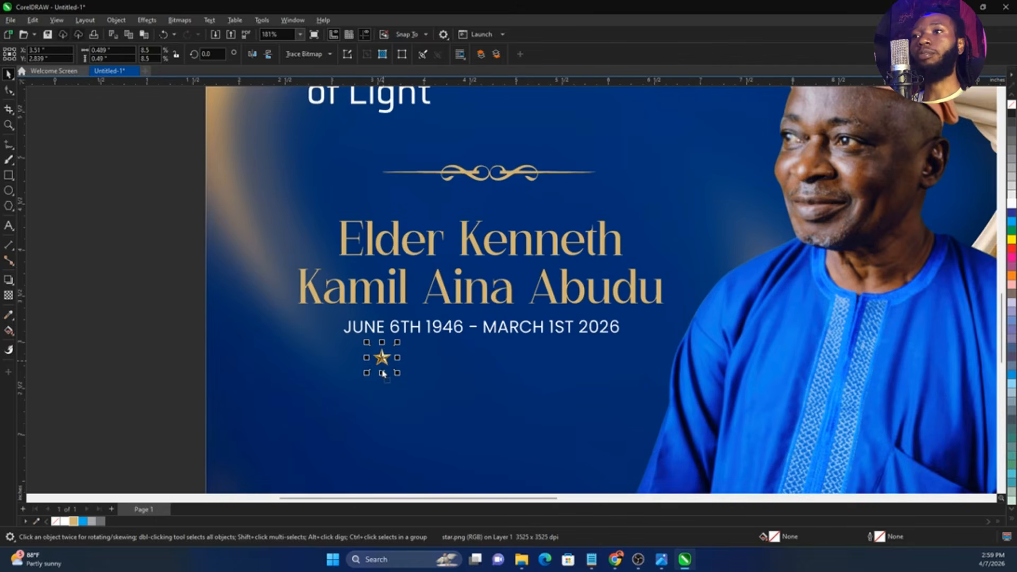
Duplicate the small star rightward at equal spacing to make a row of six stars
scroll(385, 369, up, 1)
drag(385, 370, 428, 360)
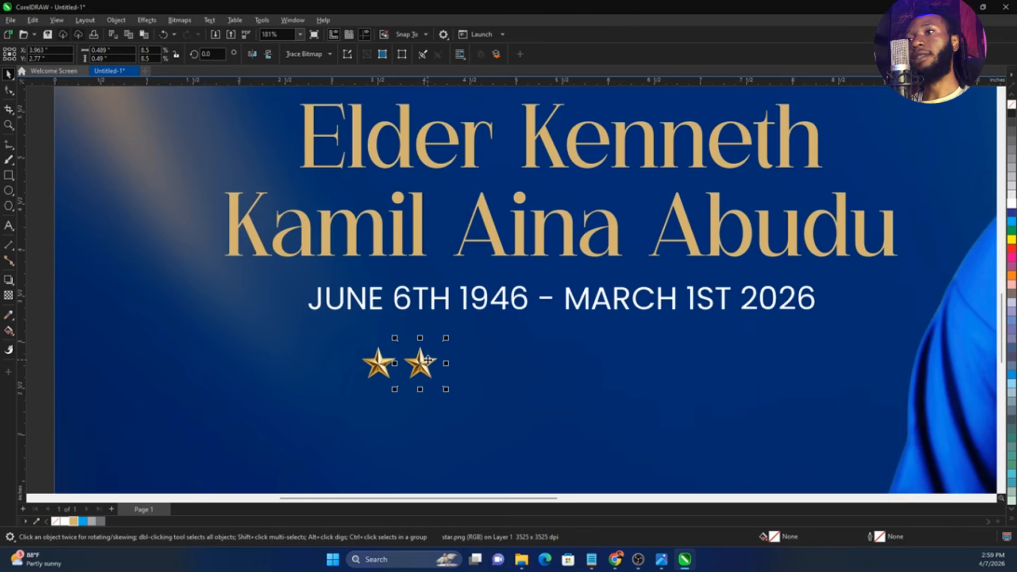
key(ctrl+r)
key(ctrl+r)
key(ctrl+r)
key(ctrl+r)
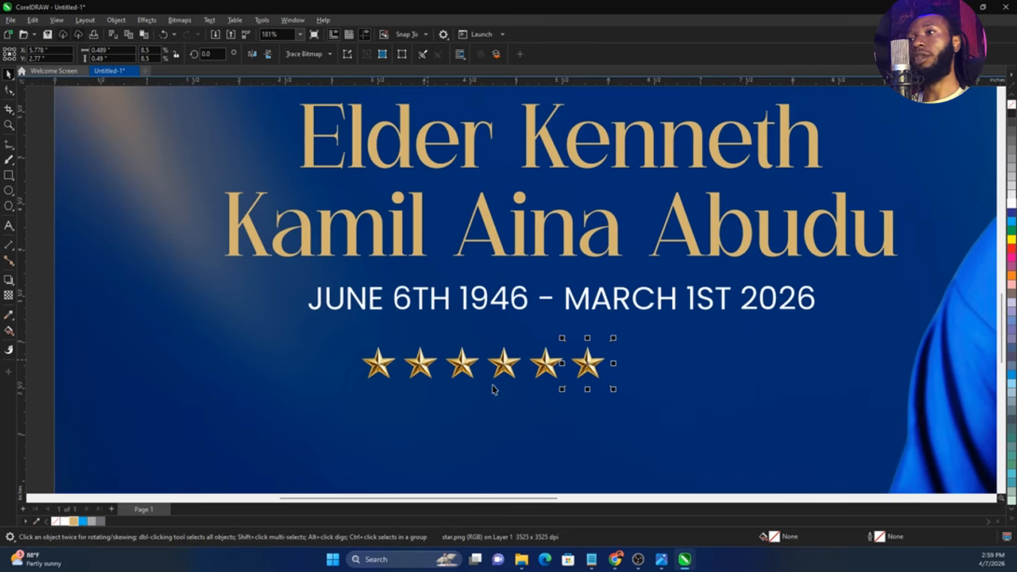
Group the six stars and center the row beneath the date line
scroll(369, 342, down, 3)
drag(357, 333, 606, 392)
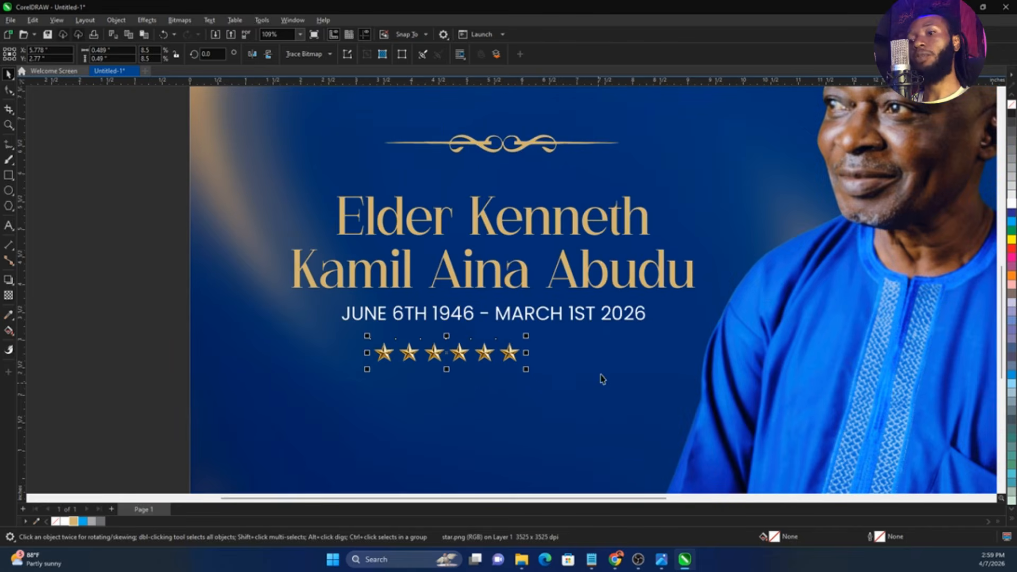
shift+click(591, 319)
key(c)
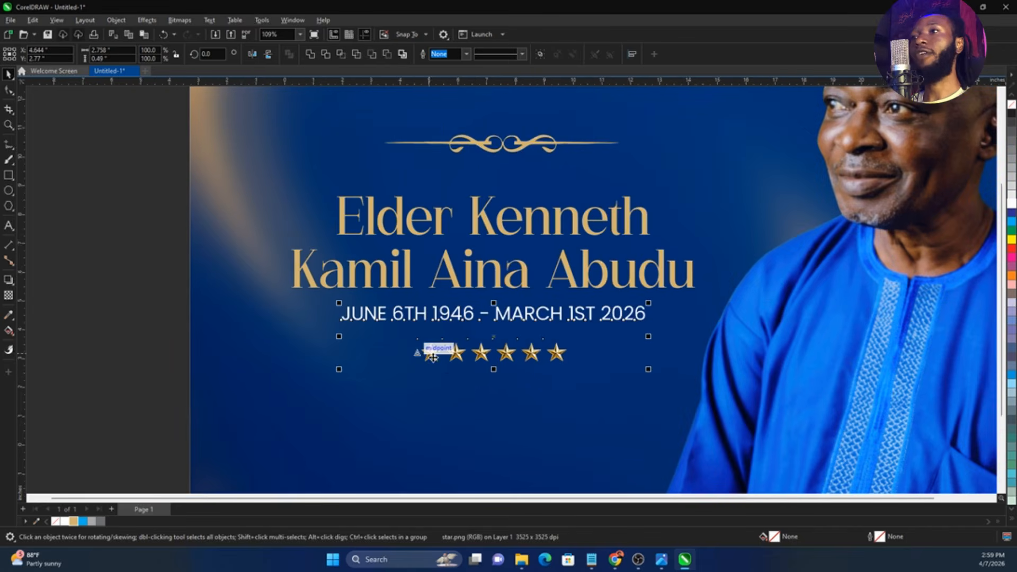
scroll(431, 352, down, 3)
scroll(535, 335, up, 1)
click(239, 408)
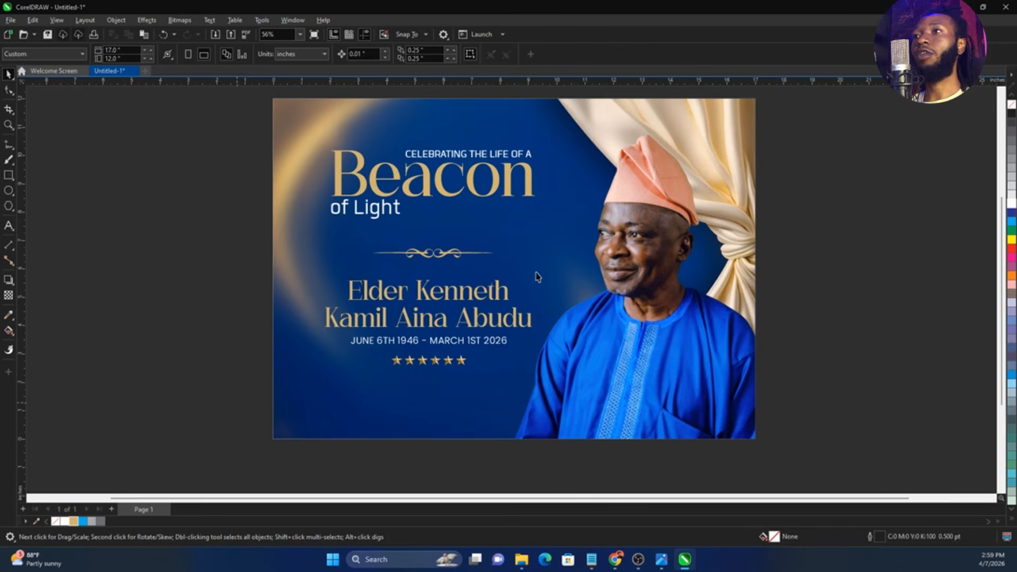
Group the heading pieces and center the heading, ornament, name, date line and star row on one vertical axis
drag(235, 404, 579, 126)
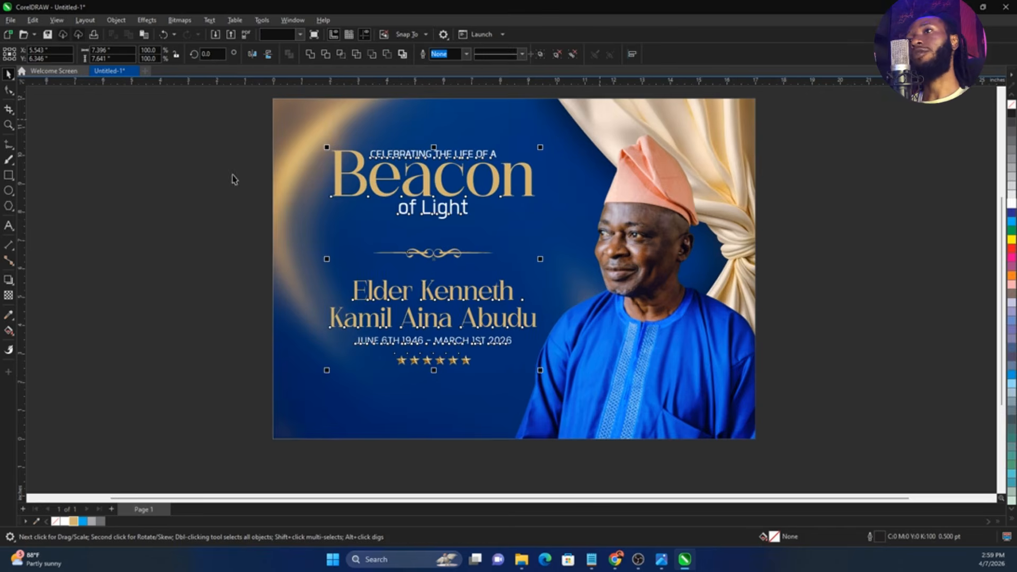
key(ctrl+z)
drag(230, 125, 567, 234)
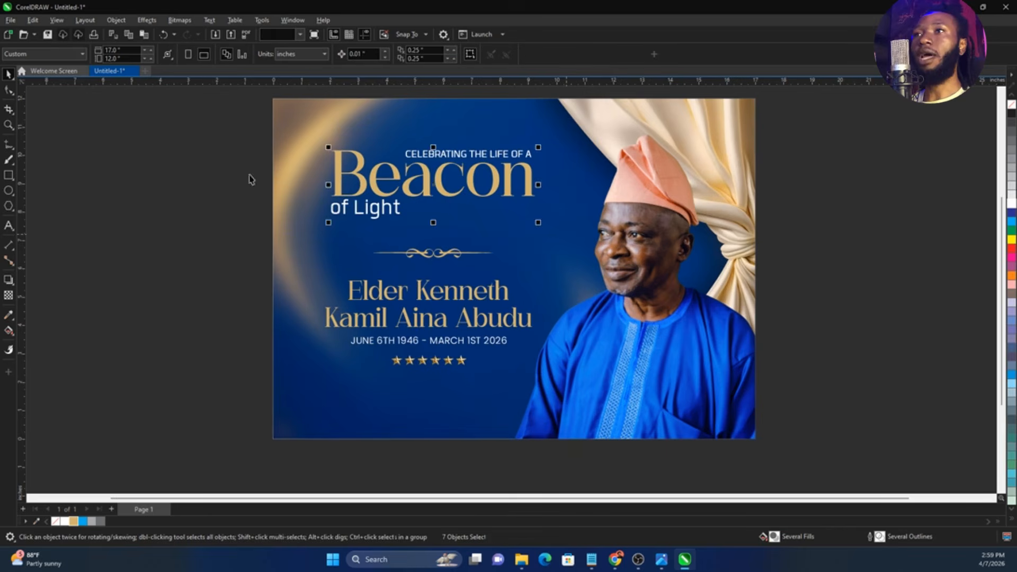
click(244, 124)
drag(243, 121, 603, 369)
key(c)
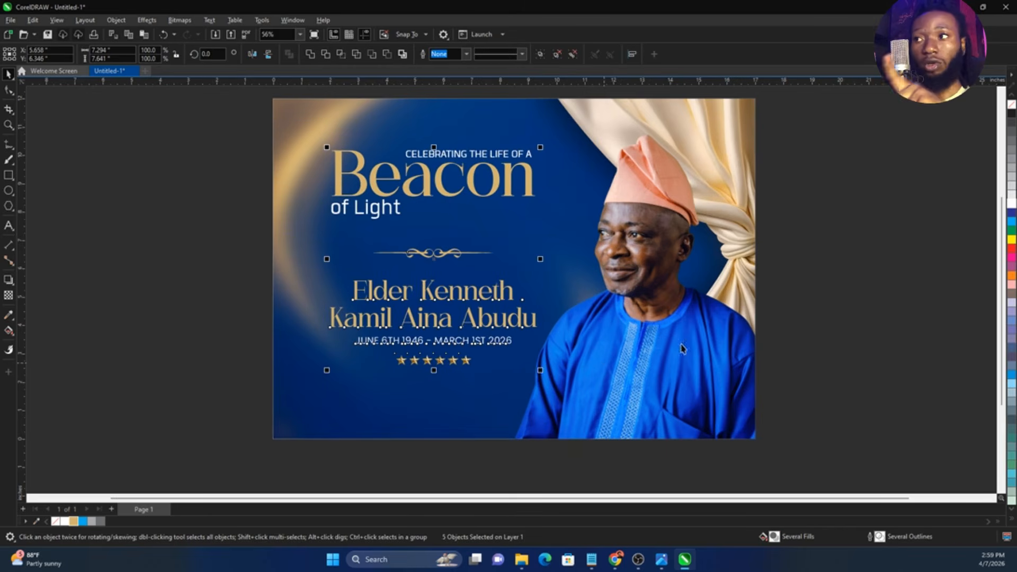
click(845, 333)
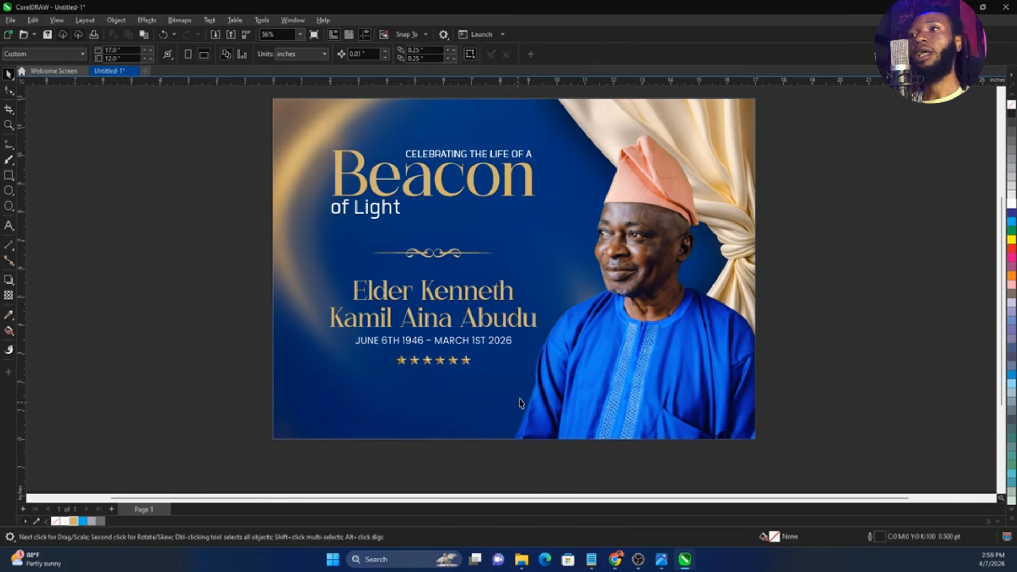
Switch to the Notepad notes and copy the line "FRIDAY, MARCH 27TH, 2026 | 10AM"
click(592, 559)
triple_click(790, 250)
key(ctrl+c)
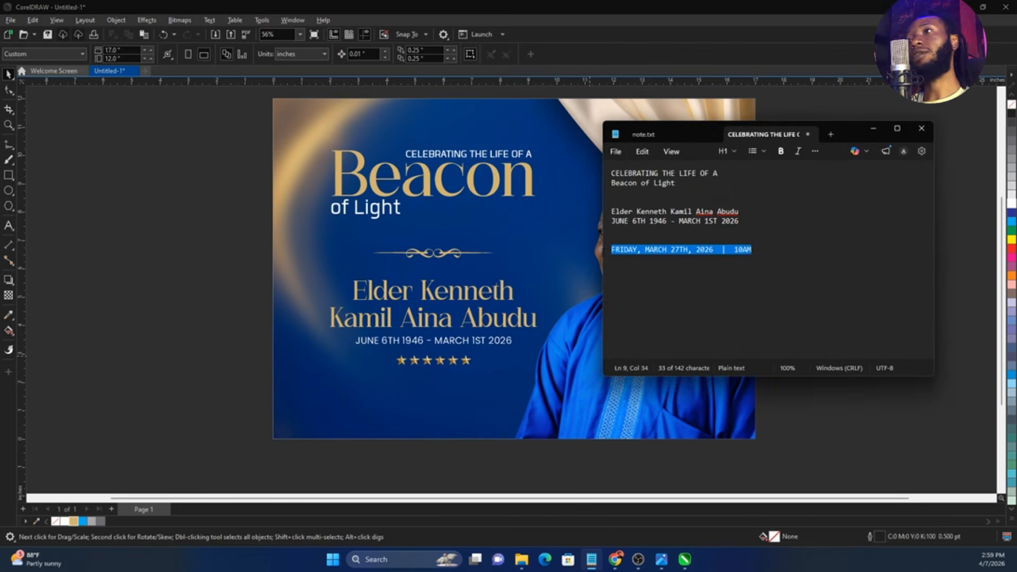
click(330, 277)
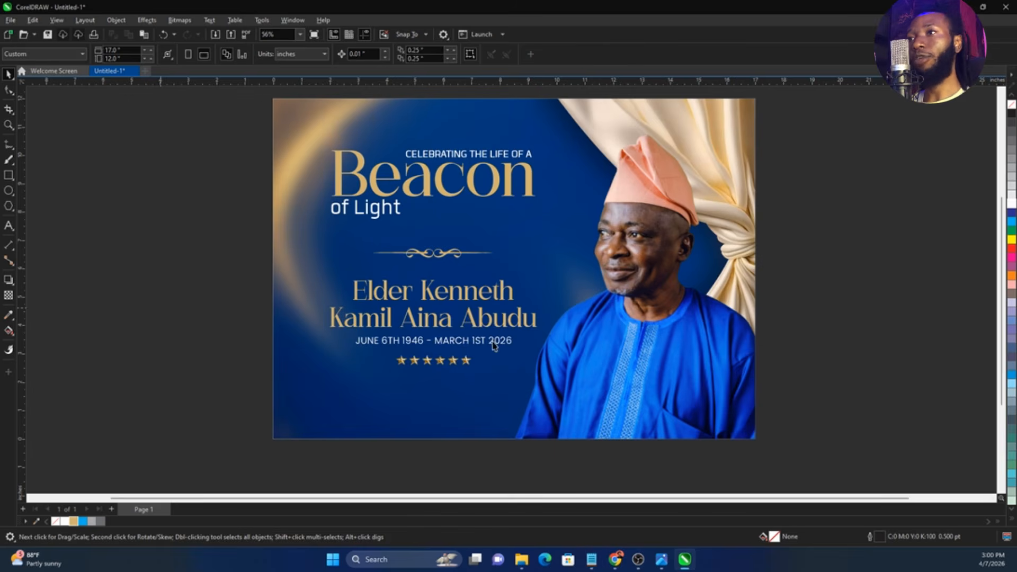
Duplicate the date line below the star row and replace its text with "FRIDAY, MARCH 27TH, 2026 | 10AM"
click(485, 344)
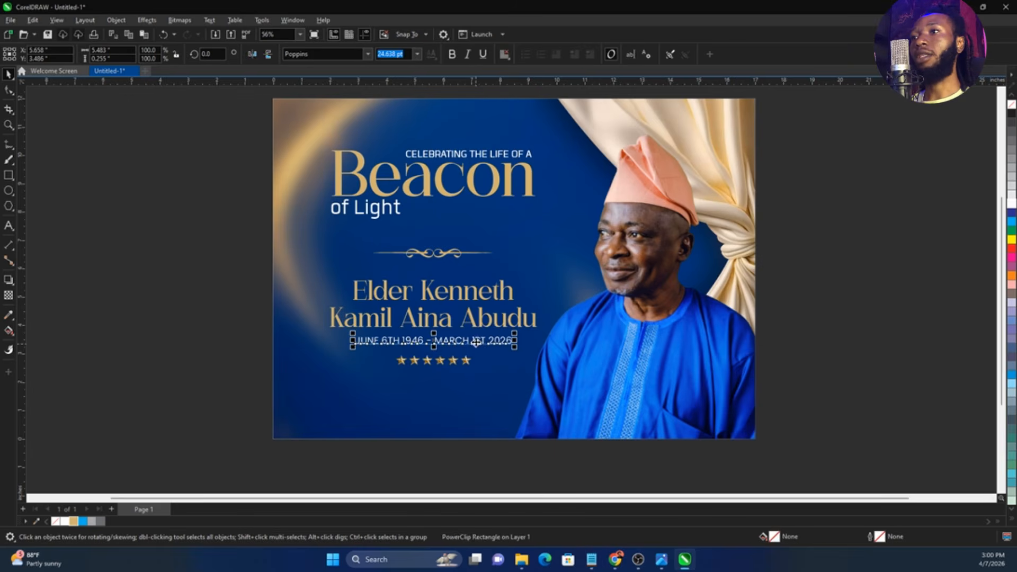
drag(479, 351, 465, 392)
double_click(465, 392)
key(ctrl+a)
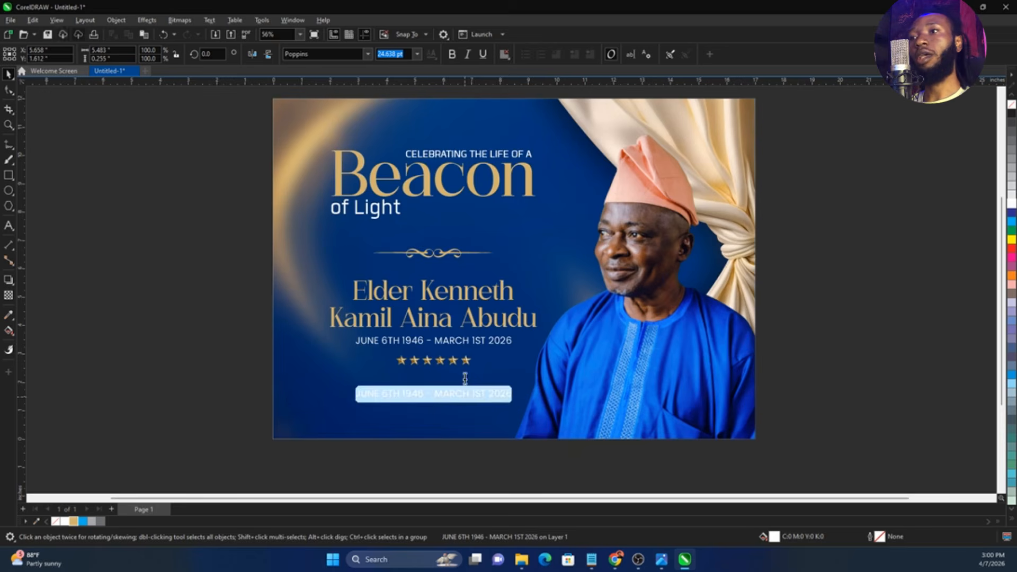
key(ctrl+v)
scroll(509, 423, up, 1)
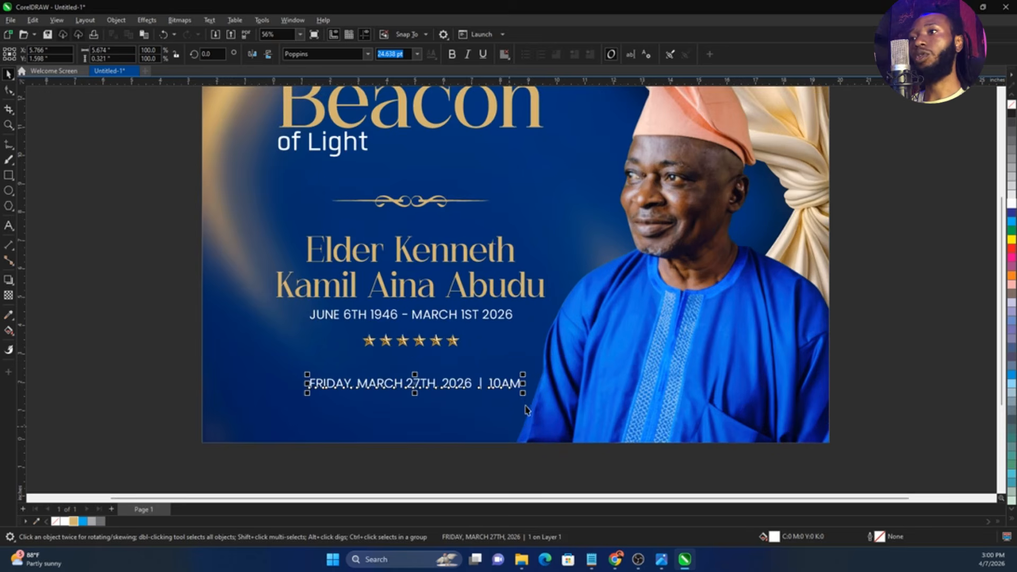
Shrink the event date and time line to about 4.5 inches wide and center it under the birth and death dates
drag(523, 393, 499, 403)
shift+click(492, 317)
key(c)
key(Escape)
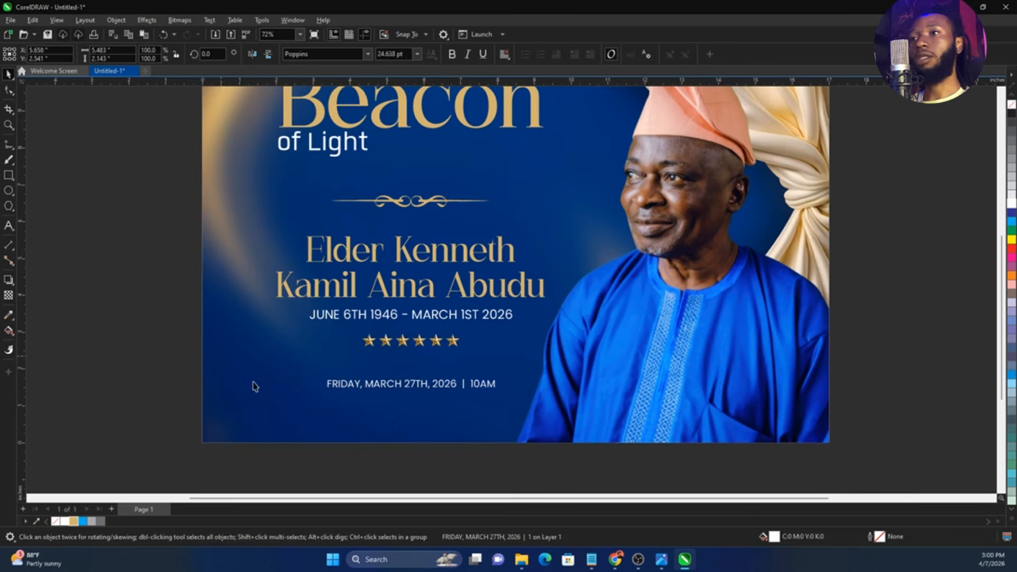
scroll(418, 386, up, 2)
key(shift+F4)
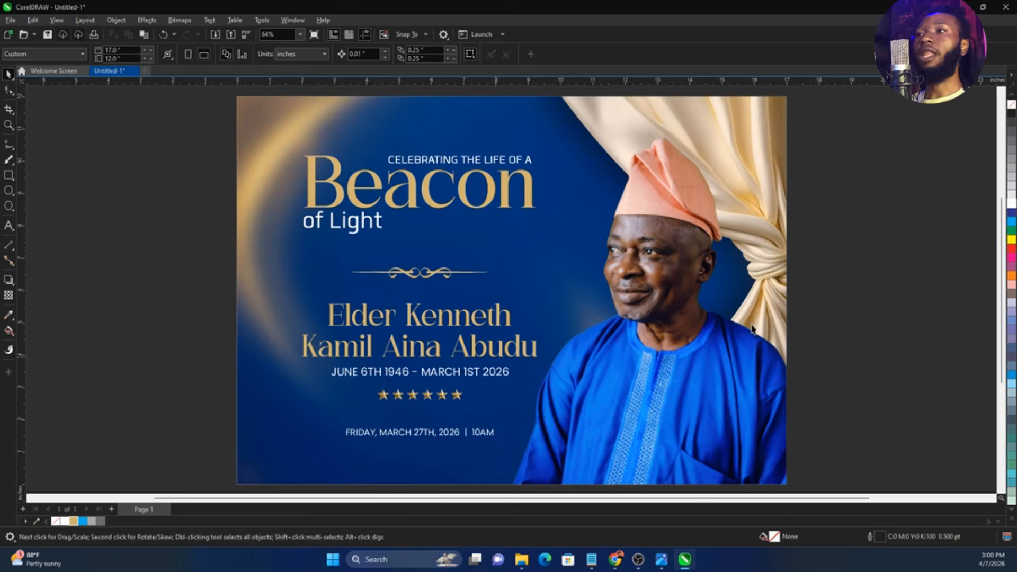
scroll(378, 292, down, 1)
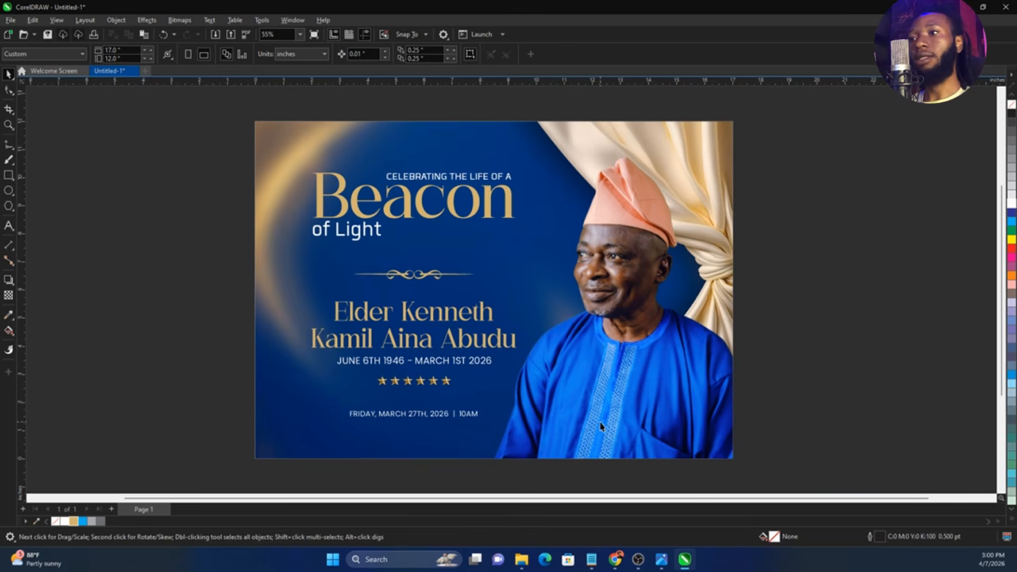
Import the bag mockup image from the Done folder, enlarge it to about 16.3 inches wide and place it left of the layout
mouse_move(522, 559)
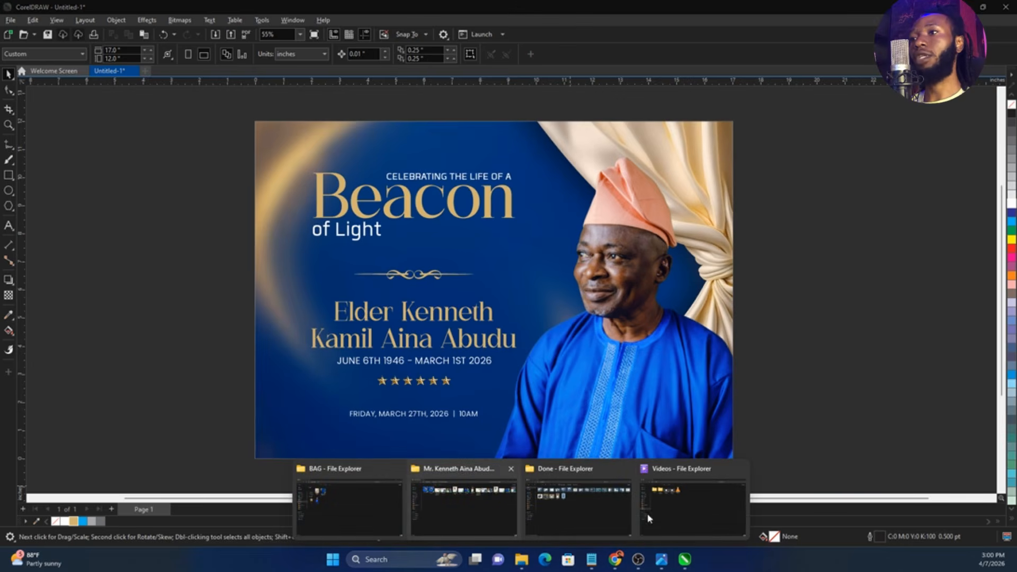
mouse_move(490, 506)
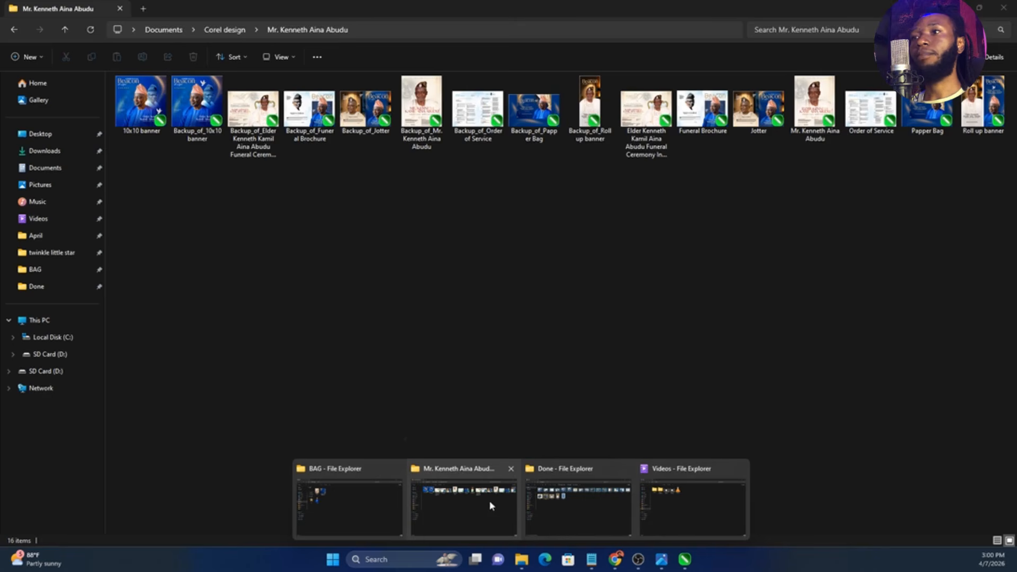
click(580, 506)
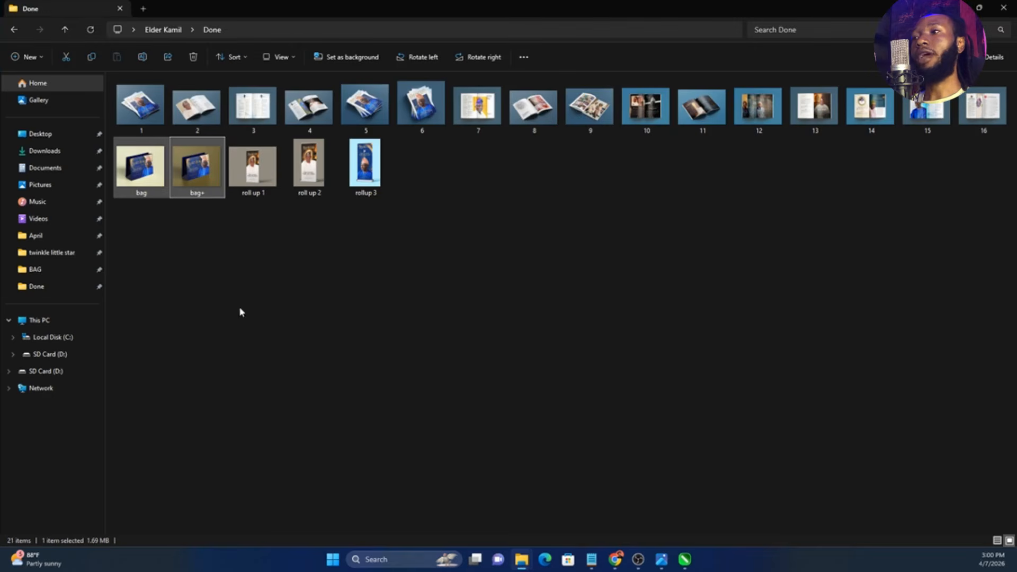
drag(141, 166, 819, 306)
drag(770, 275, 690, 211)
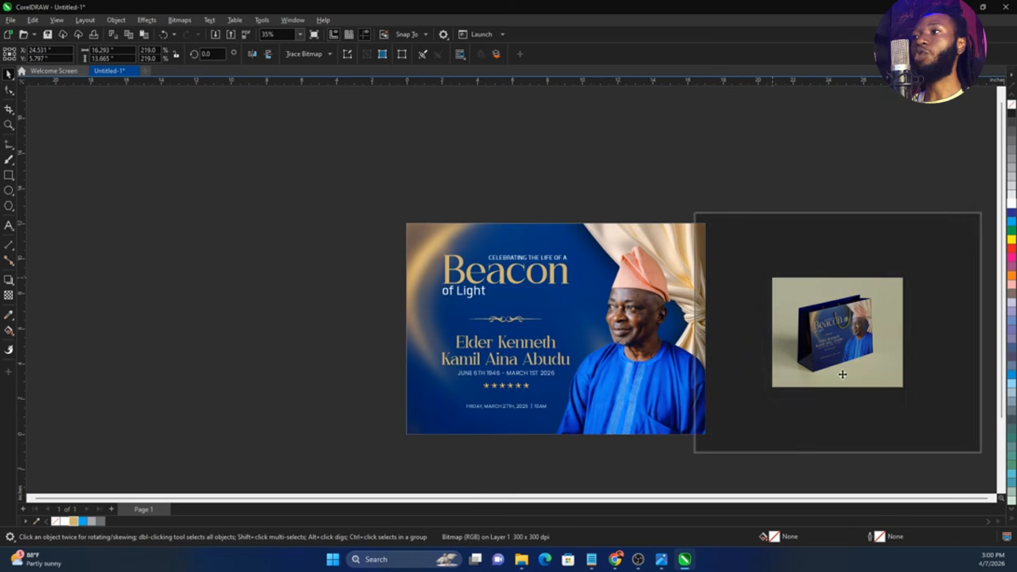
drag(842, 375, 195, 330)
scroll(585, 318, down, 1)
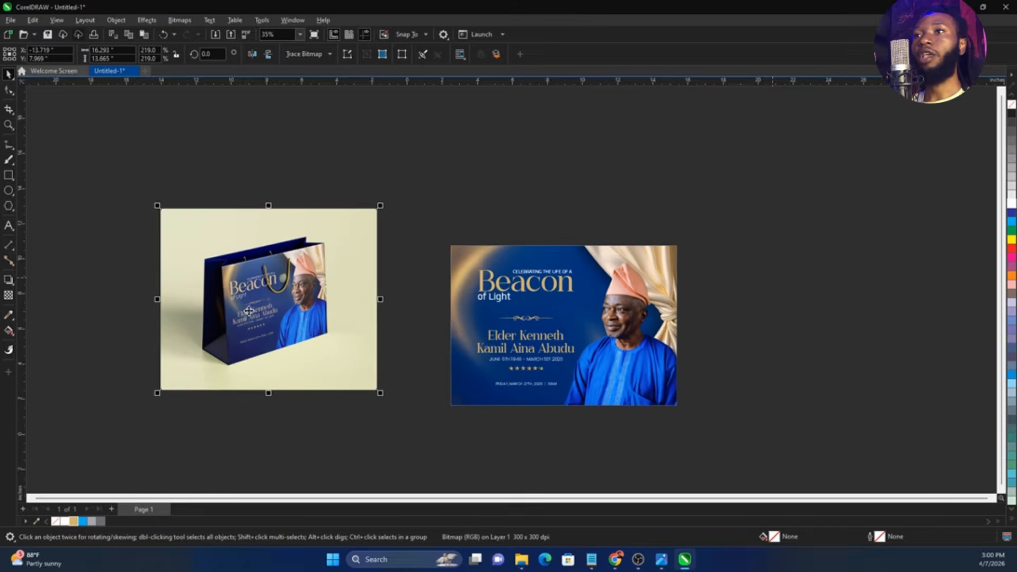
scroll(249, 311, up, 1)
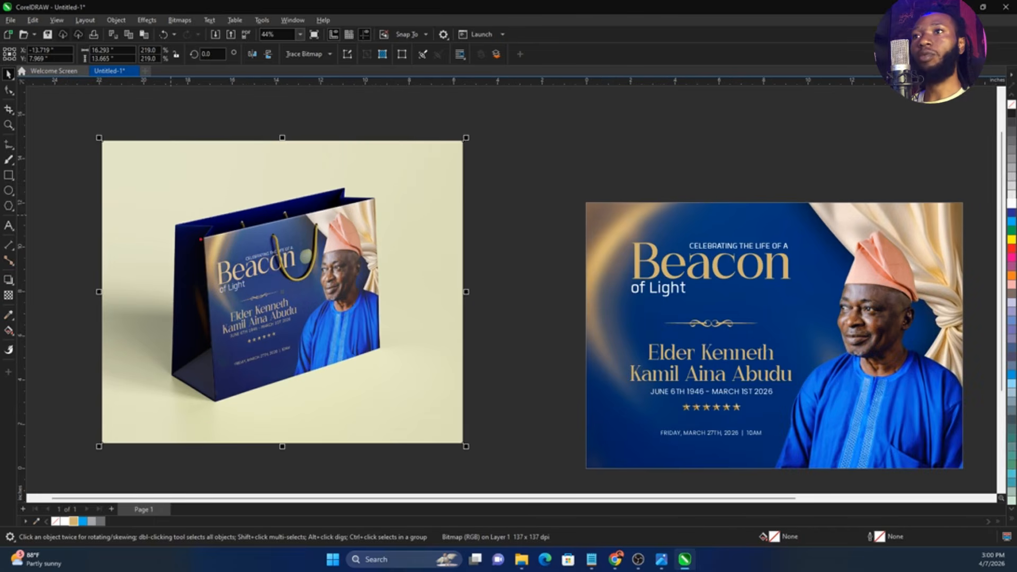
mouse_move(200, 238)
mouse_down()
mouse_move(375, 211)
mouse_move(378, 357)
mouse_move(259, 383)
mouse_move(214, 312)
mouse_move(219, 241)
mouse_up()
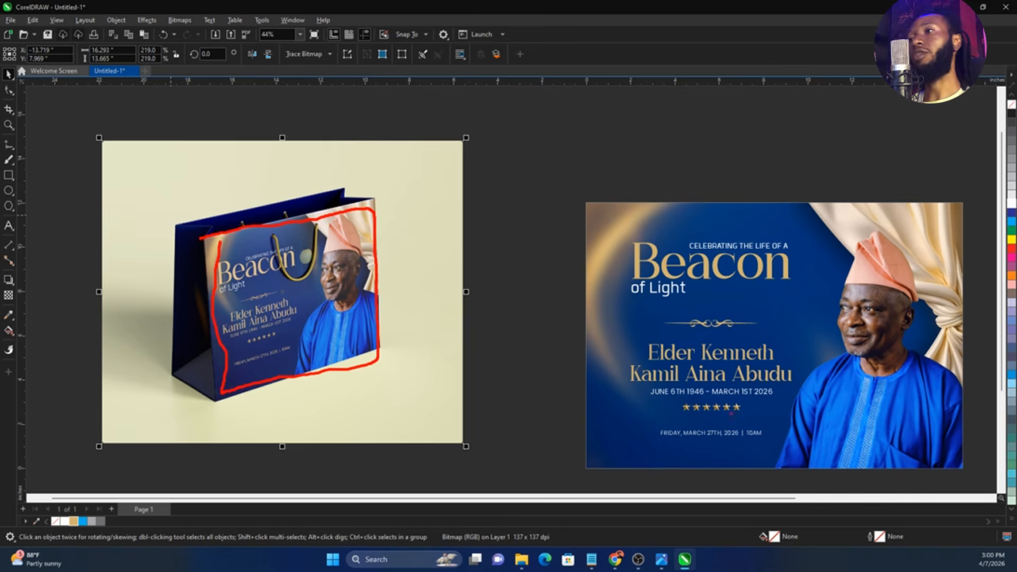
key(Escape)
key(space)
key(space)
Fill the event date and time line with the palette gold
click(733, 433)
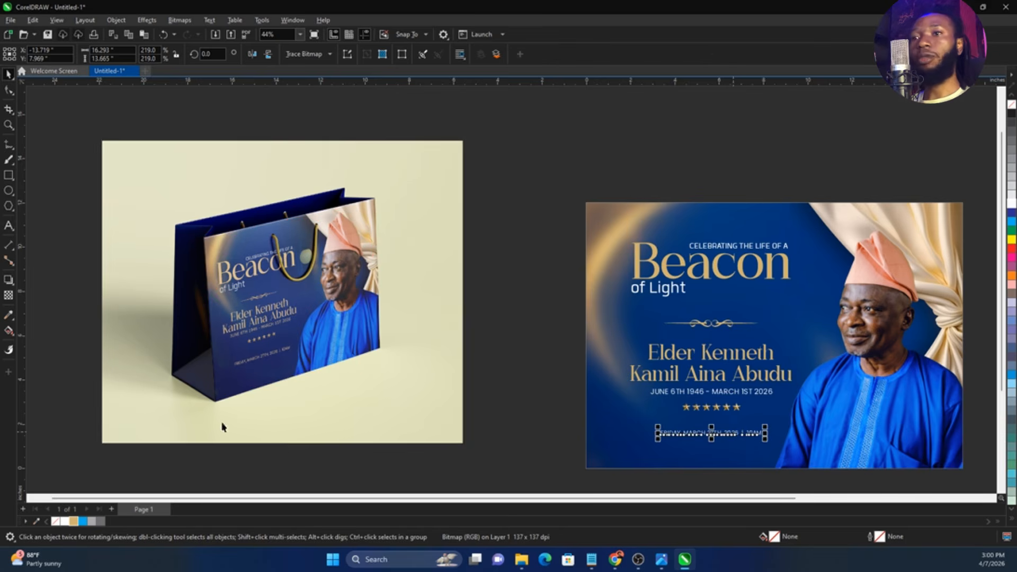
click(710, 475)
Examine the side and inner panels of the bag mockup, and delete the mockup image
click(264, 286)
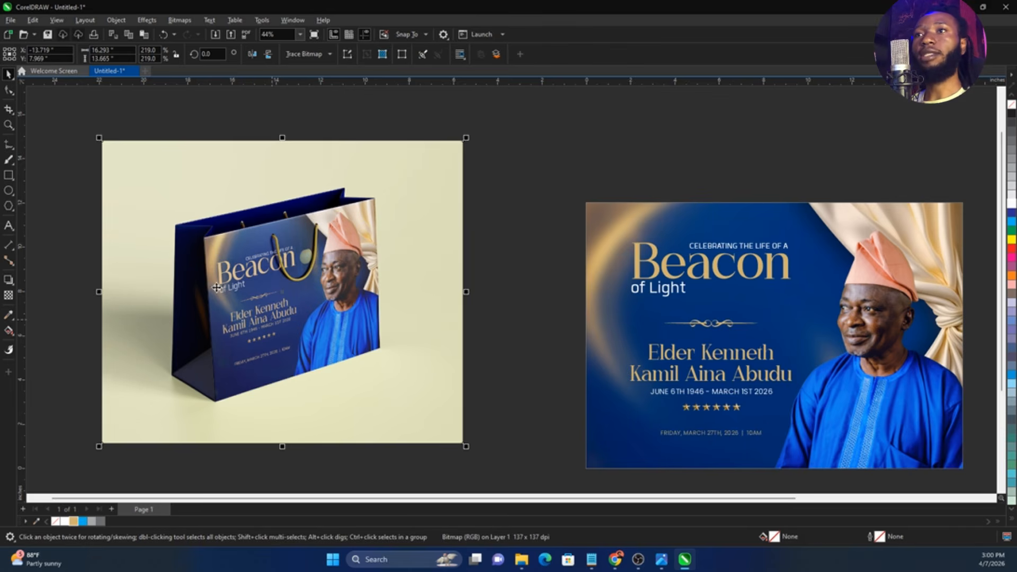
mouse_move(192, 229)
mouse_down()
mouse_move(223, 376)
mouse_move(194, 402)
mouse_move(171, 233)
mouse_up()
mouse_move(363, 187)
mouse_down()
mouse_move(178, 223)
mouse_move(283, 227)
mouse_move(371, 196)
mouse_up()
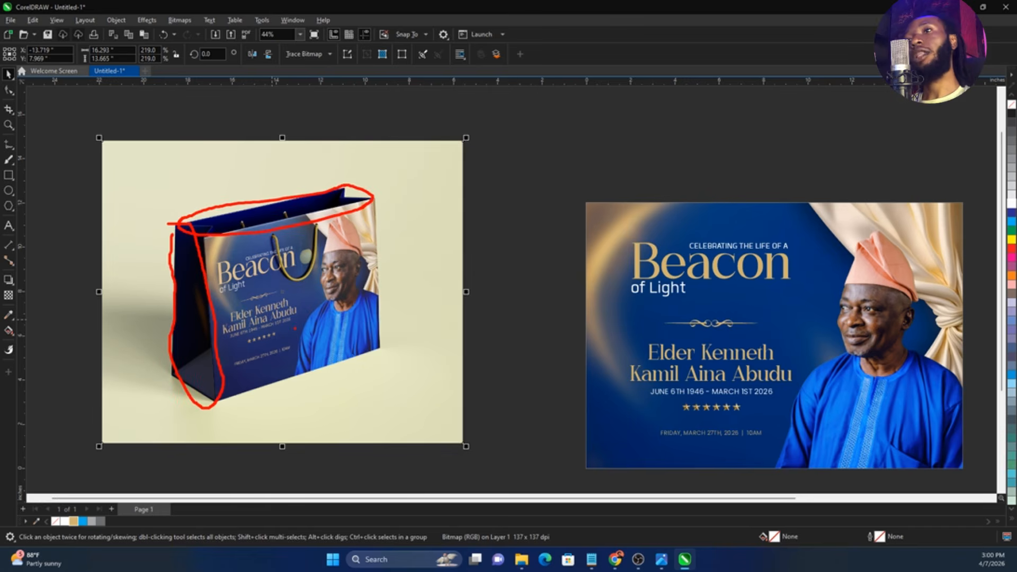
key(Escape)
key(Delete)
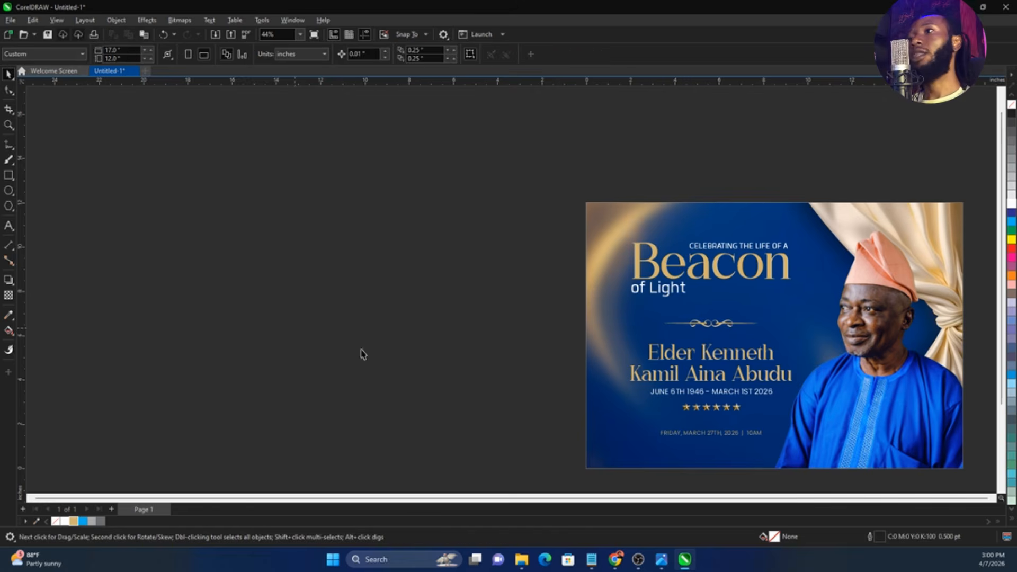
Draw a rectangle about 5.1 by 12 inches against the layout's left edge and fill it white
scroll(295, 328, down, 2)
scroll(658, 373, up, 1)
click(660, 350)
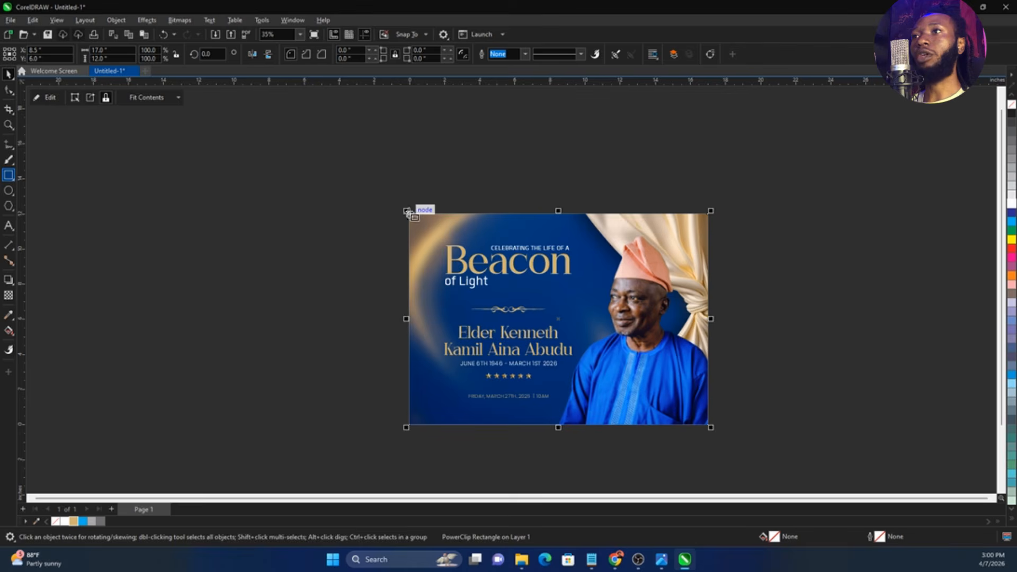
drag(409, 213, 320, 424)
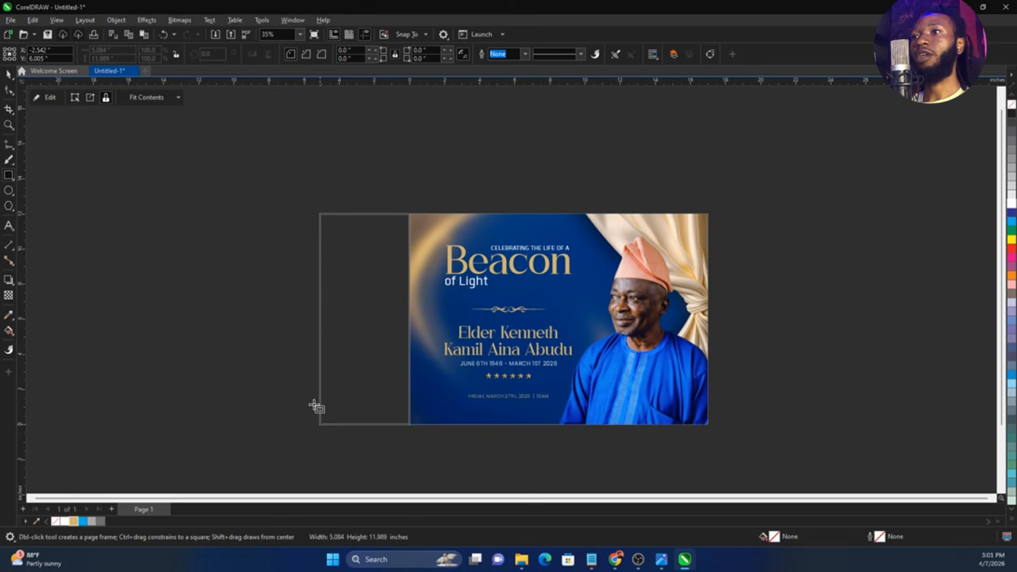
key(space)
click(1011, 203)
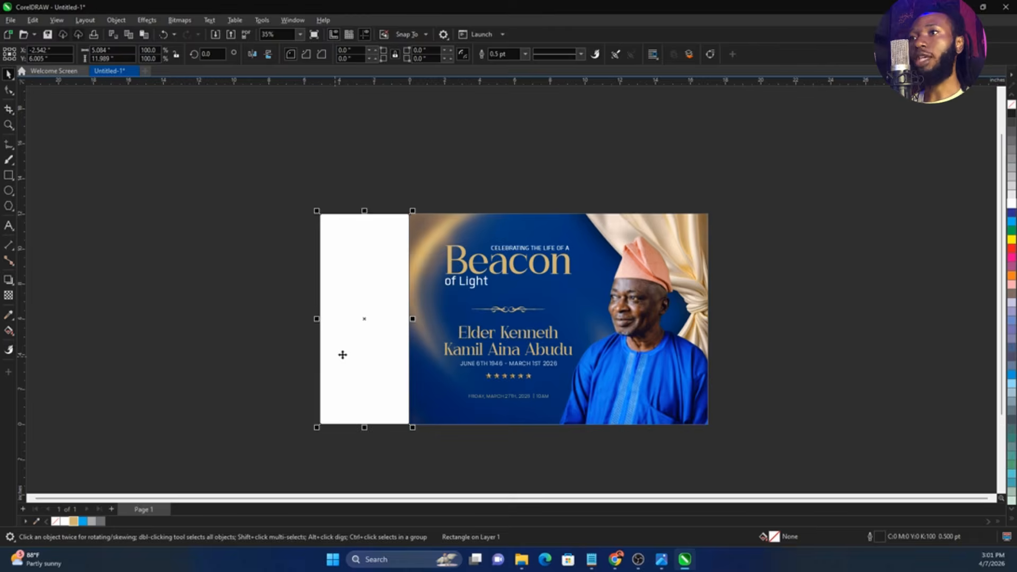
Open the white side rectangle's width for editing
scroll(339, 355, up, 2)
double_click(127, 48)
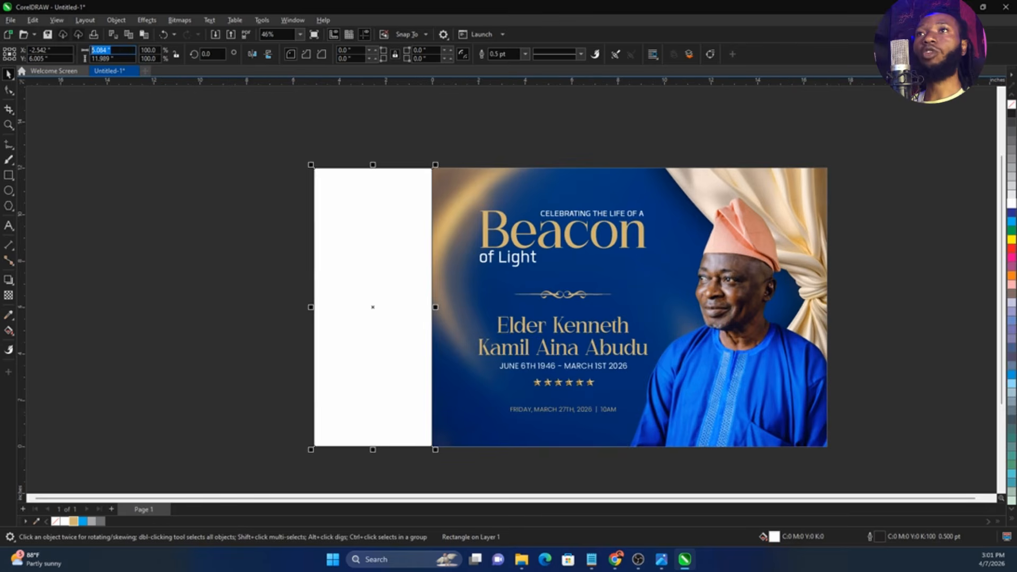
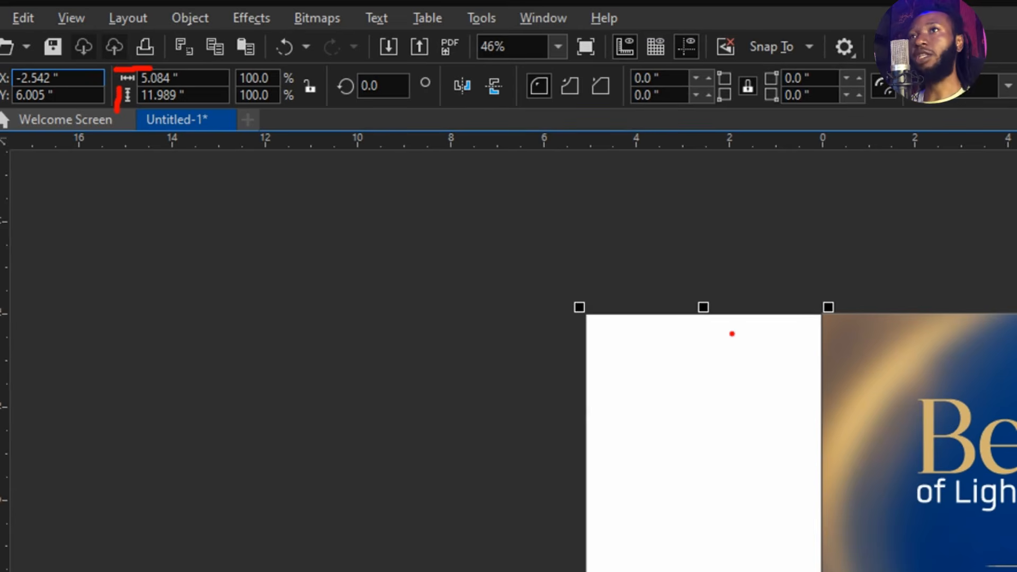
drag(597, 302, 851, 299)
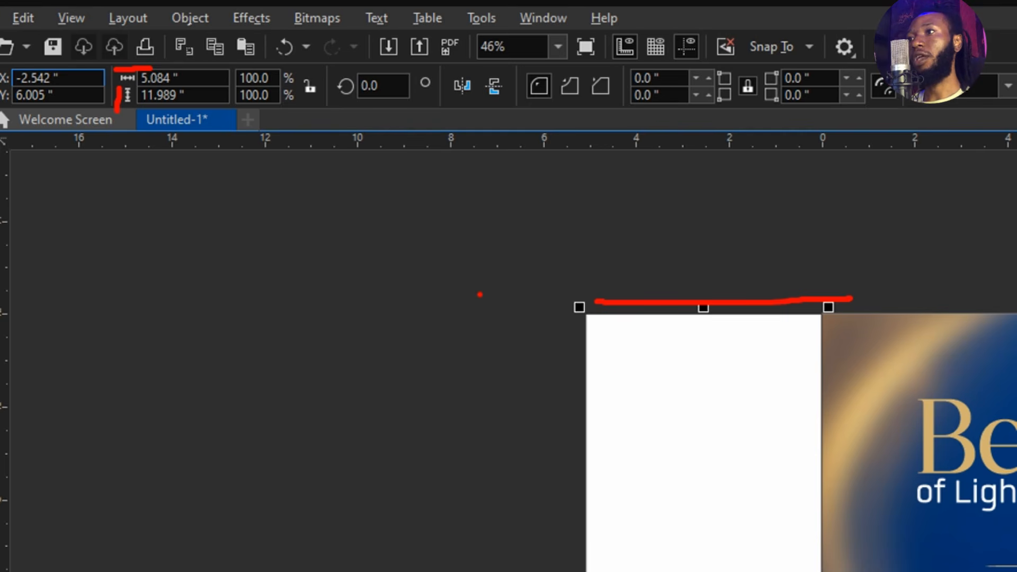
drag(578, 336, 579, 571)
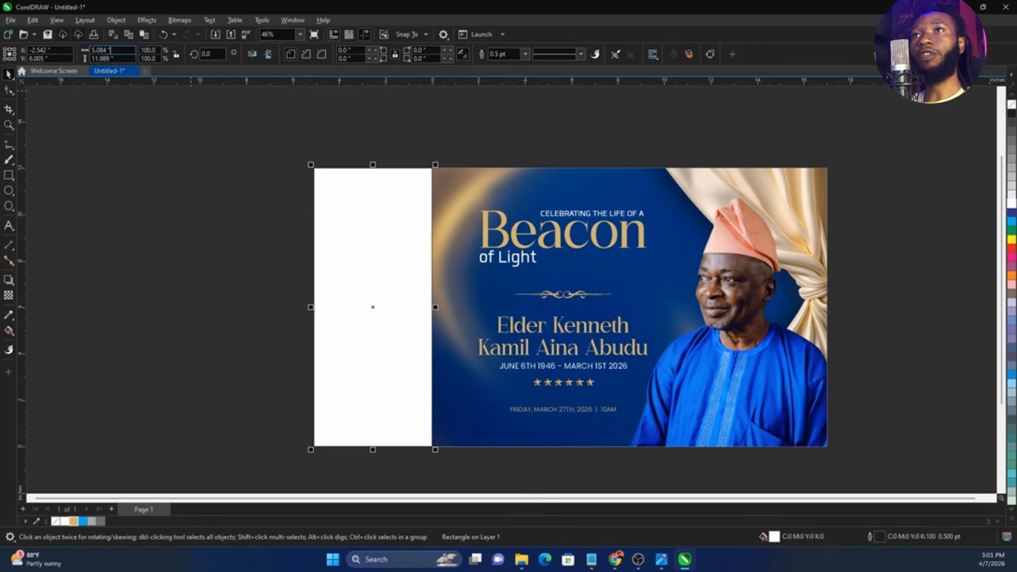
double_click(110, 50)
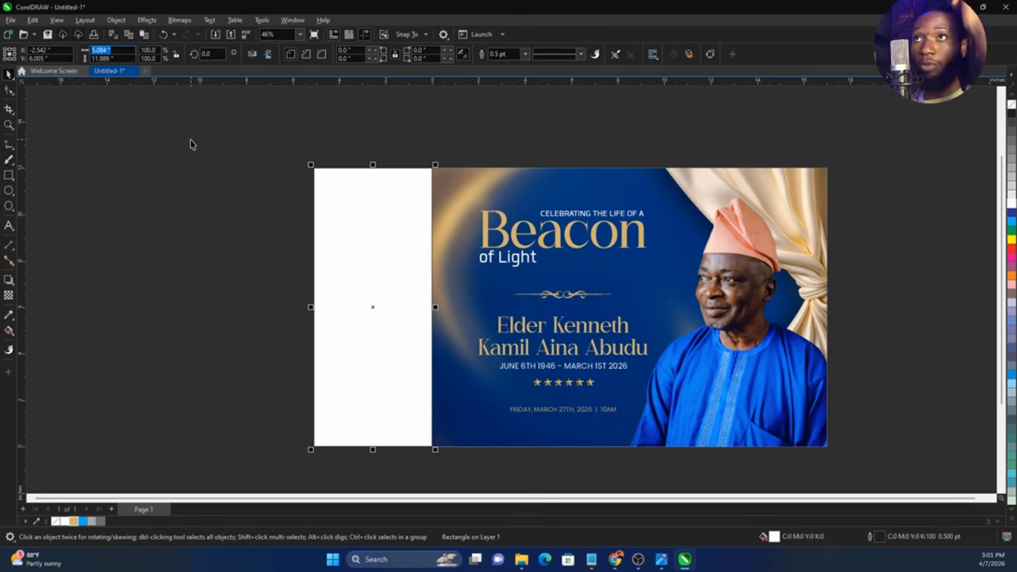
text(0.5)
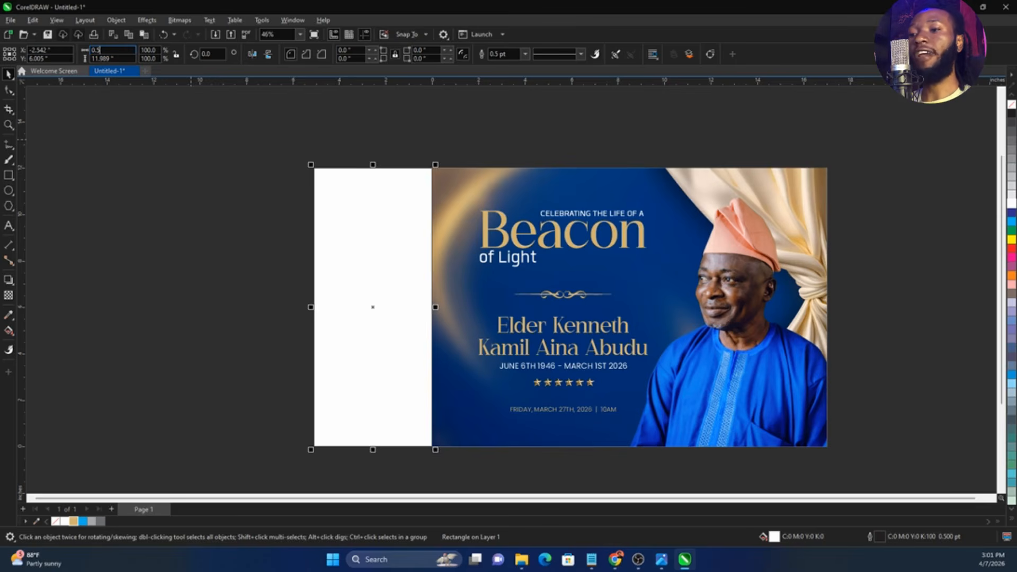
key(Return)
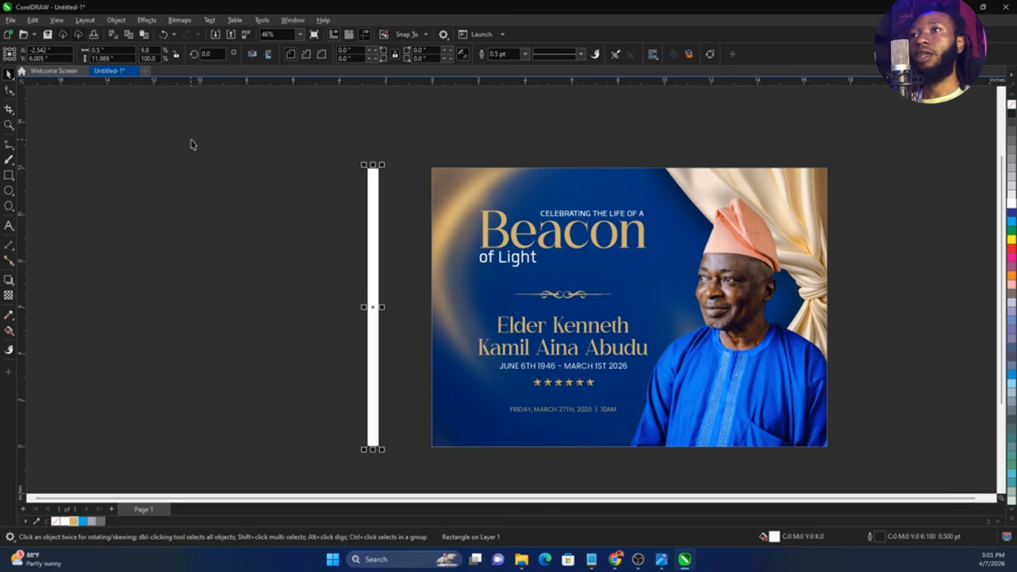
click(194, 154)
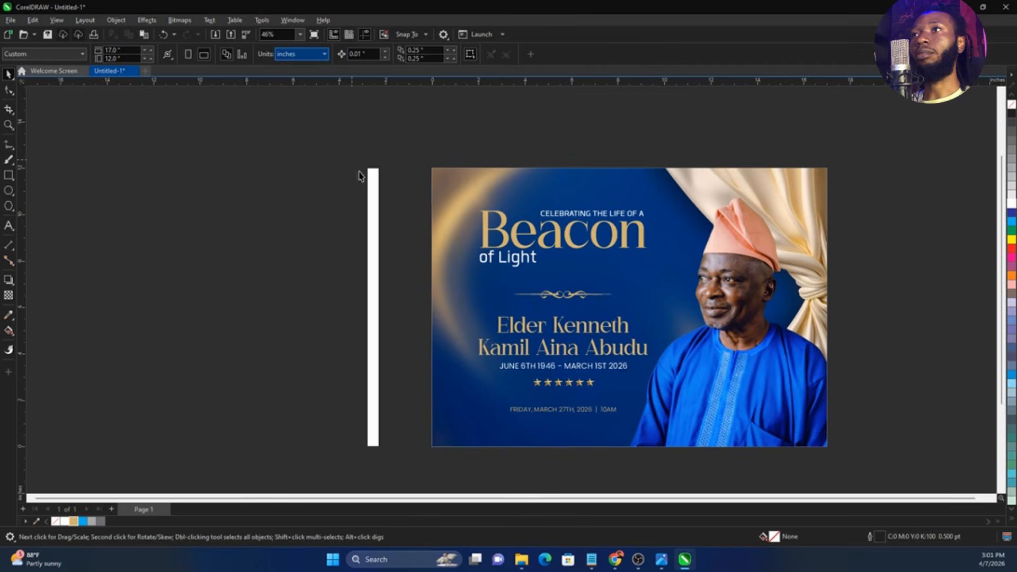
Set the white side rectangle's width to 5 inches and its height to 12 inches
click(371, 190)
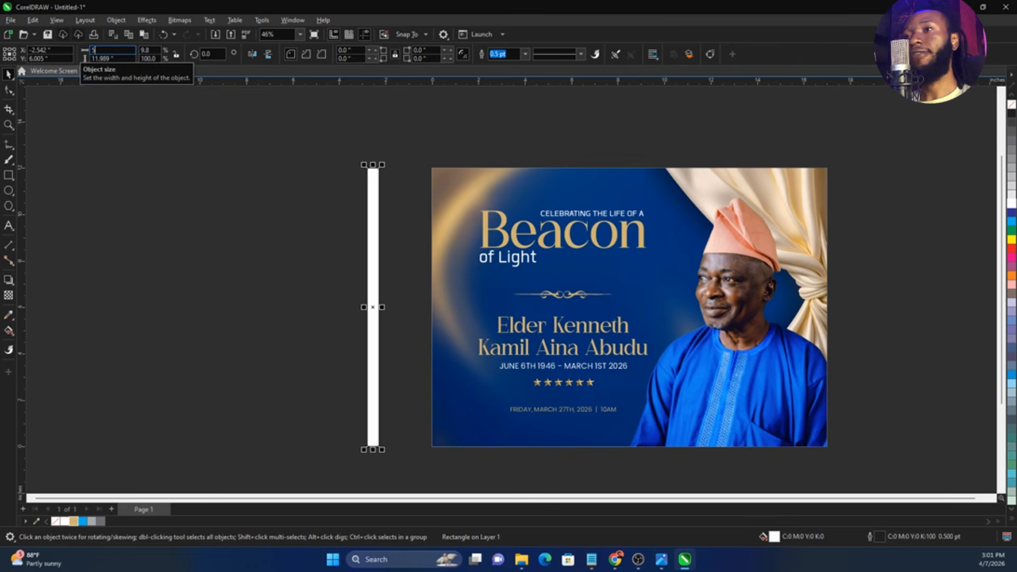
text(5)
key(Return)
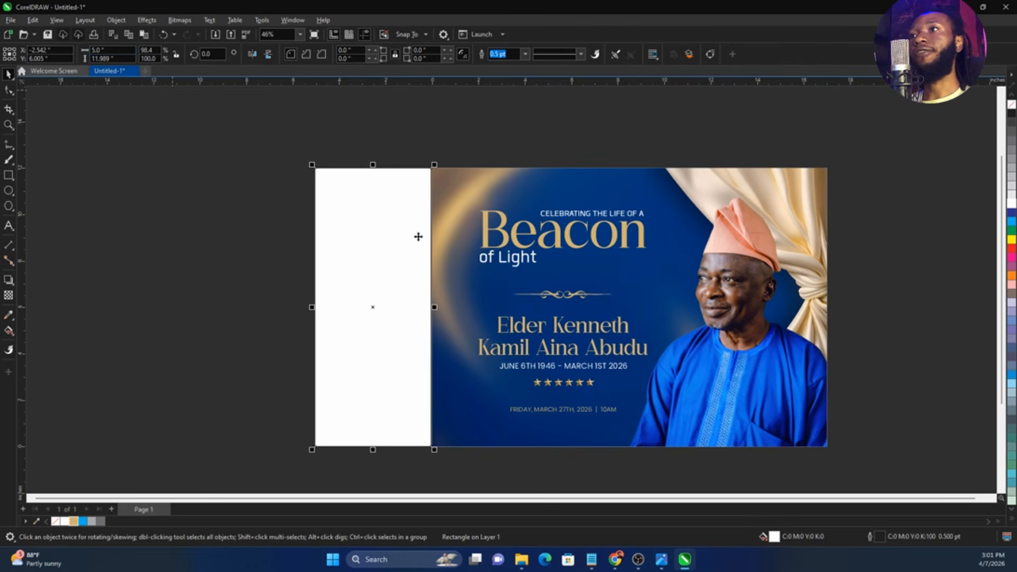
drag(127, 59, 80, 59)
text(12)
key(Return)
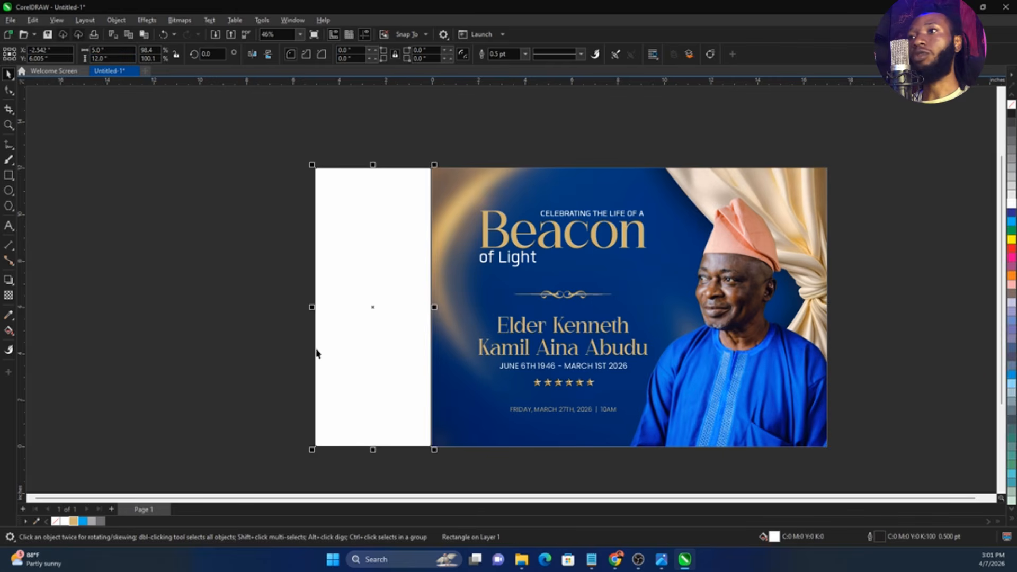
Move the white side rectangle flush against the front panel's left edge, closing the gap between them
scroll(444, 407, up, 3)
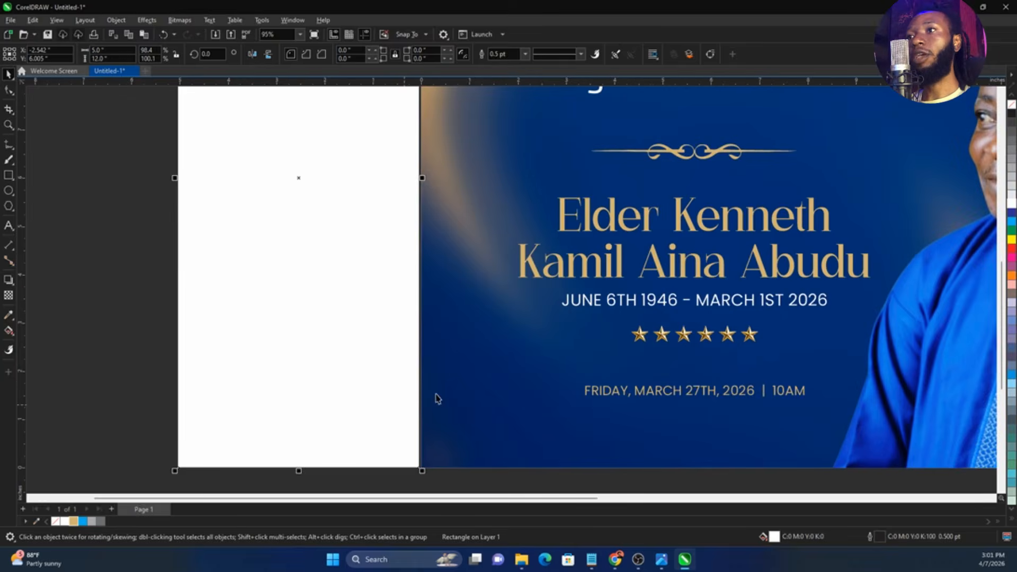
scroll(398, 360, up, 5)
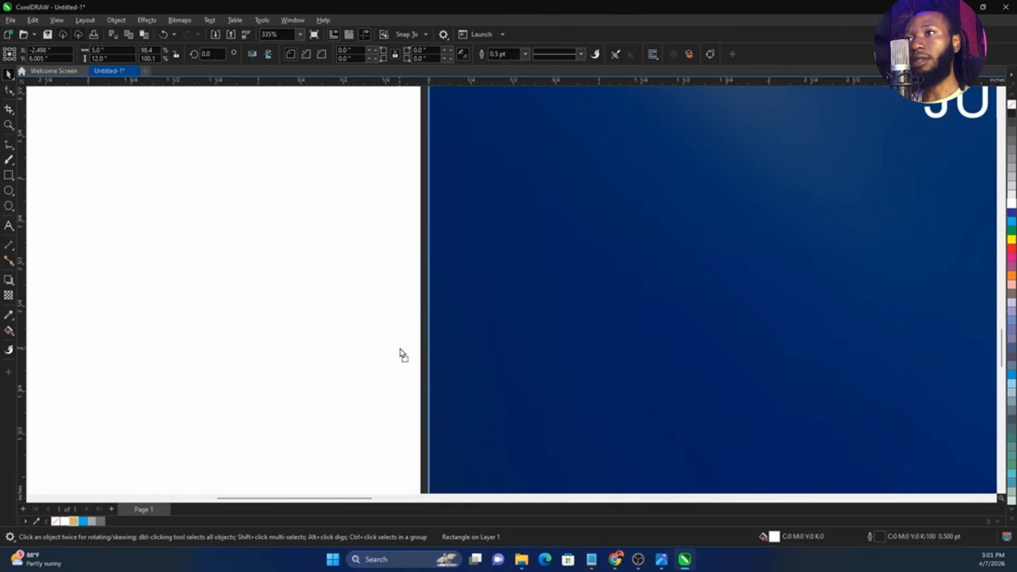
key(F4)
click(910, 298)
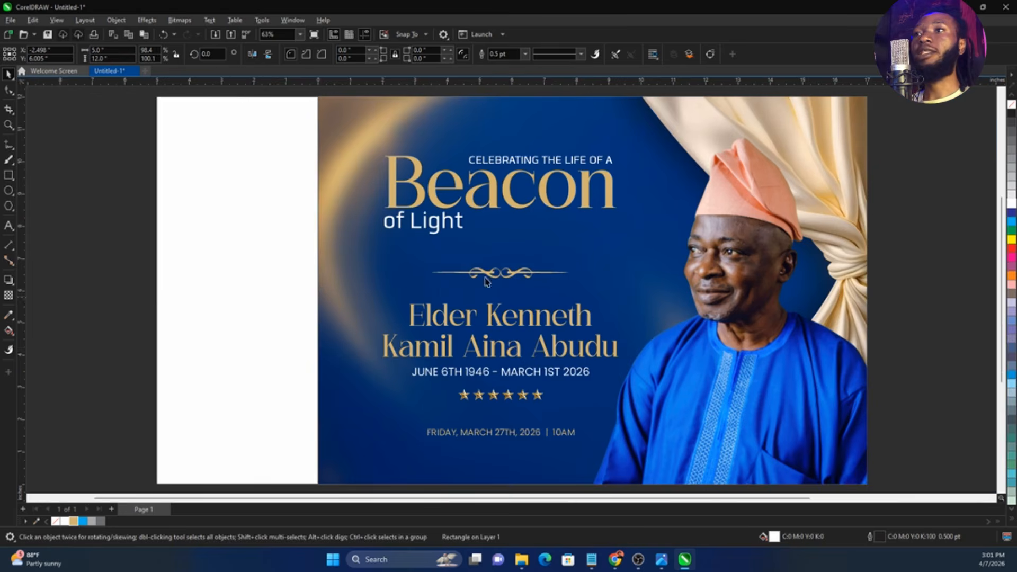
Copy the blue and gold background image from the front panel's PowerClip and clip the copy inside the white side rectangle
double_click(355, 296)
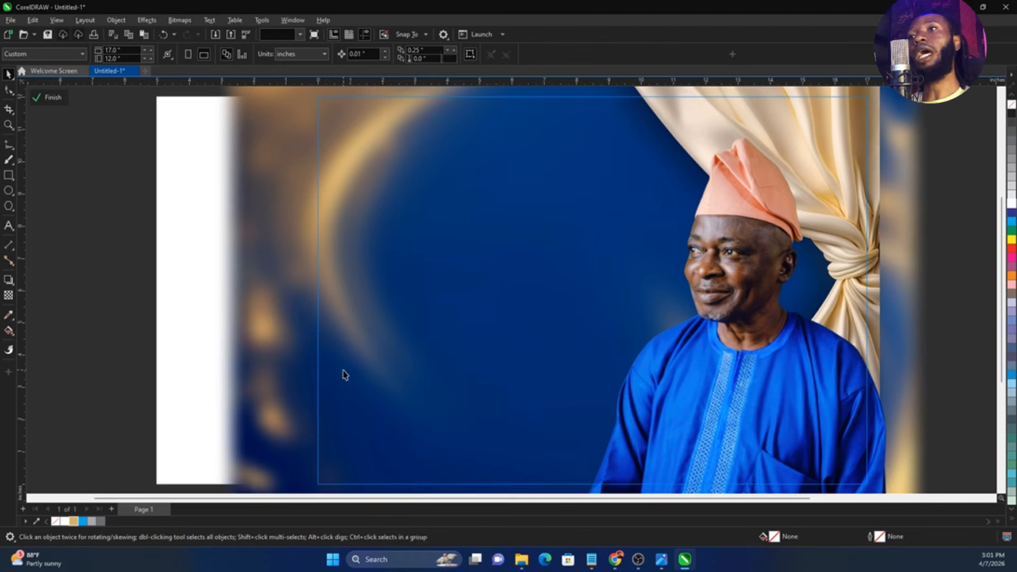
click(343, 371)
ctrl+click(64, 312)
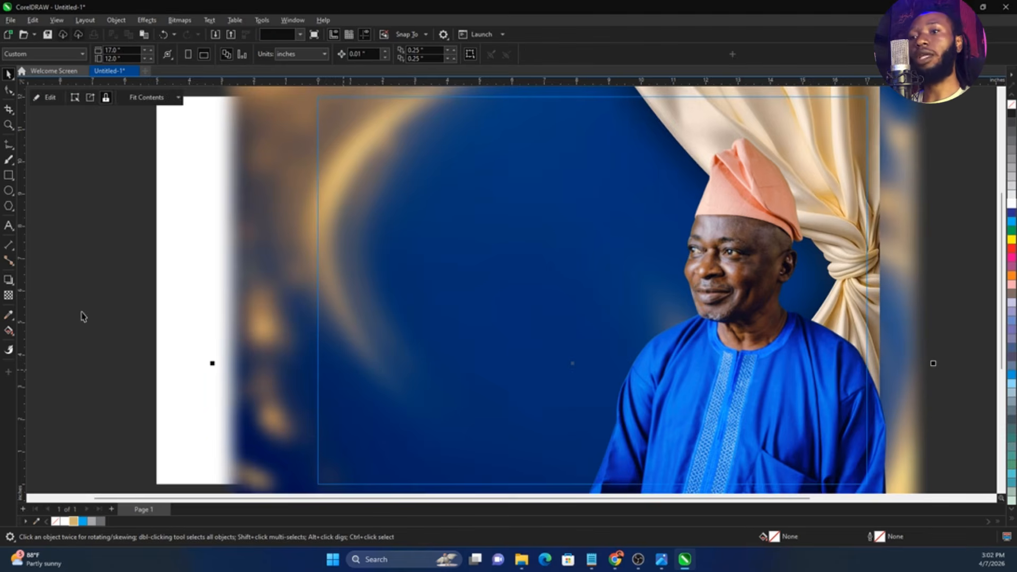
key(ctrl+v)
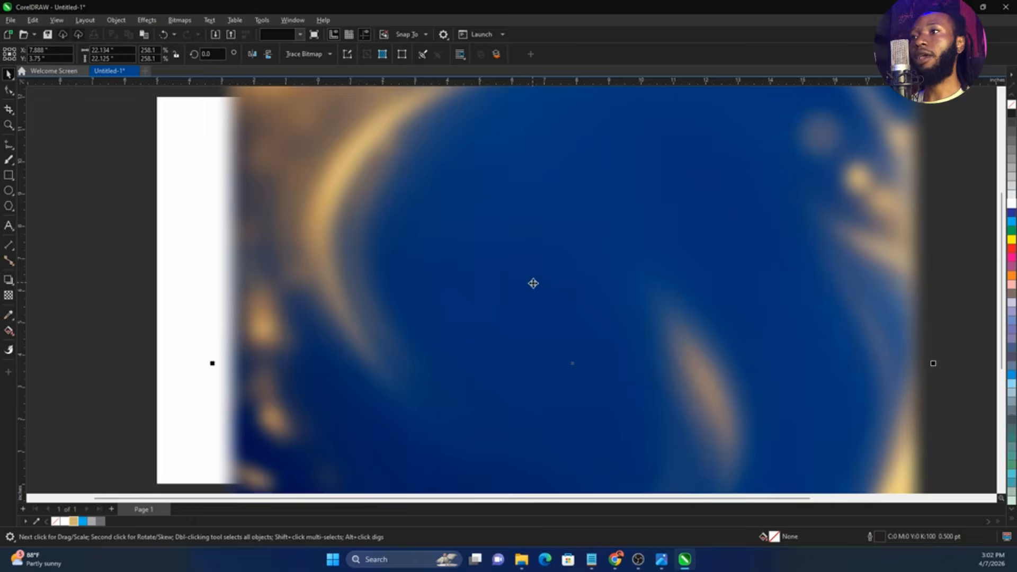
right_click(534, 284)
click(551, 385)
click(185, 329)
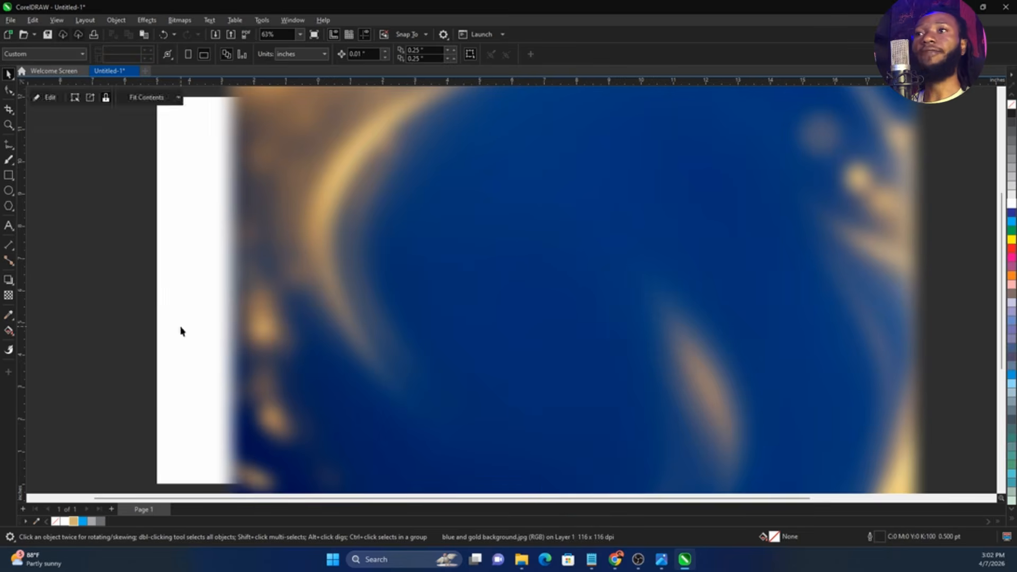
Shift the background image within the side panel's PowerClip so its gold arc falls inside the frame
scroll(467, 291, down, 2)
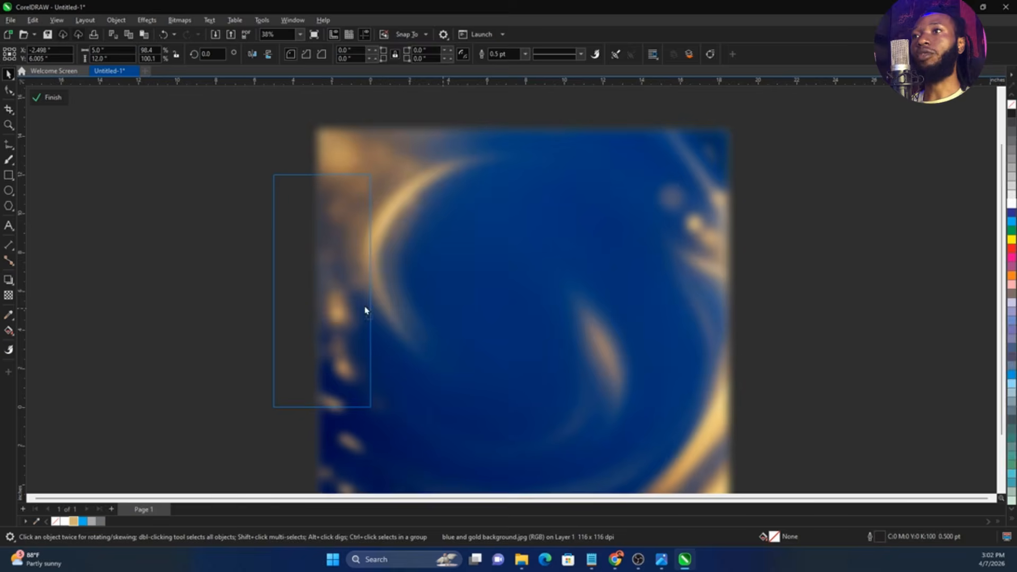
drag(536, 317, 443, 309)
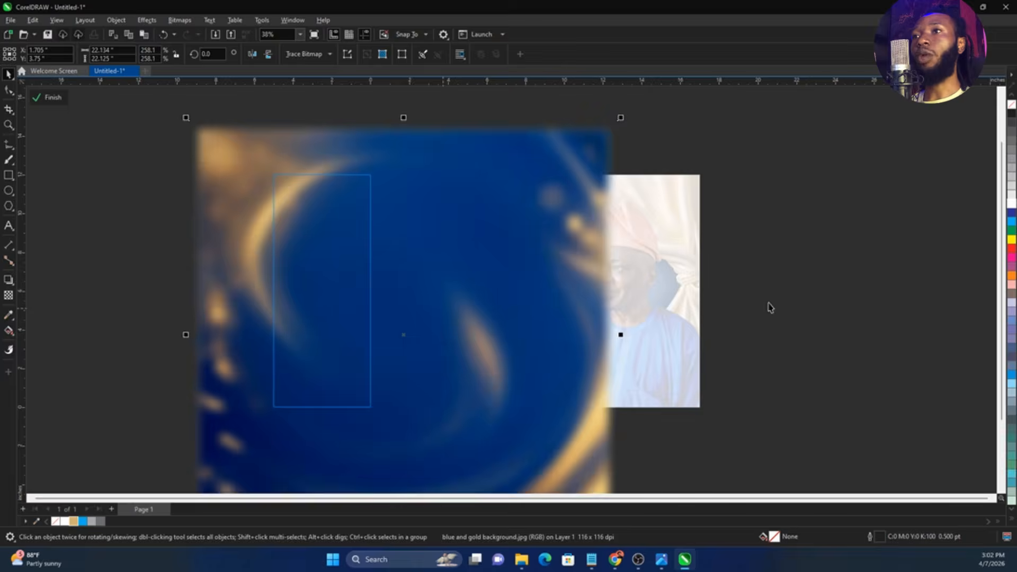
ctrl+click(769, 307)
click(770, 306)
Scale the background image in the side panel's PowerClip down slightly and reposition it within the frame
click(314, 300)
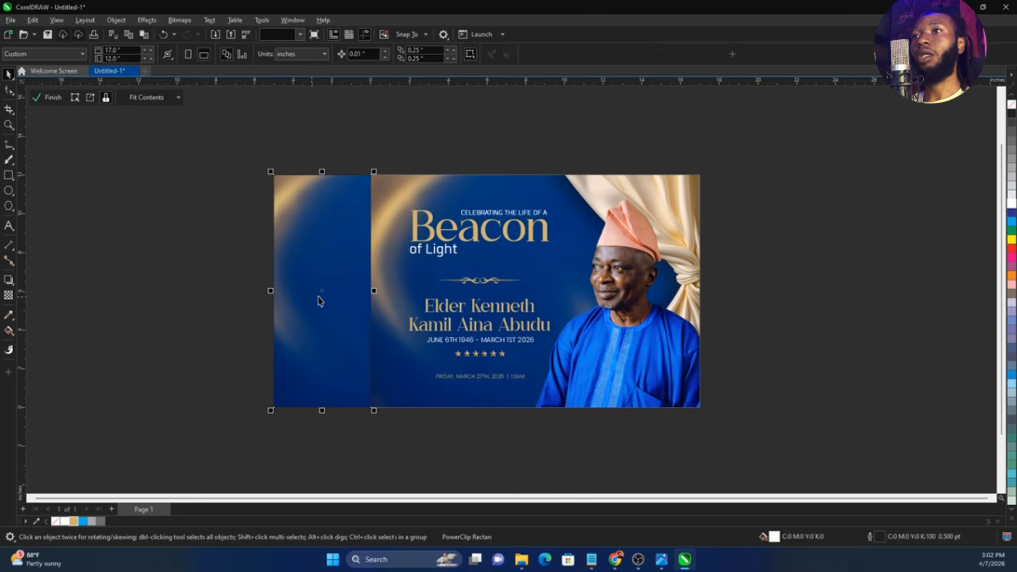
ctrl+click(326, 300)
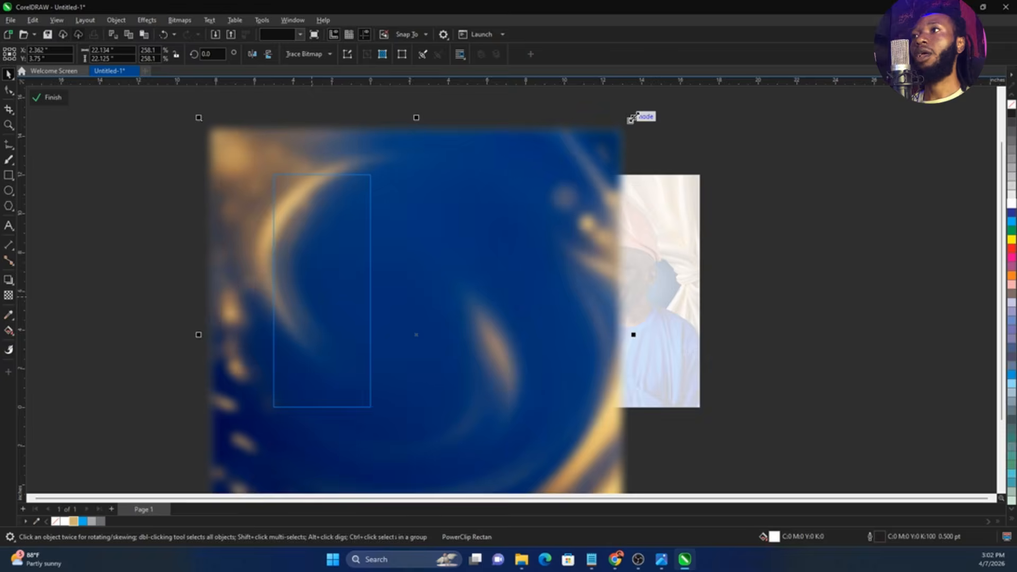
drag(633, 119, 615, 137)
drag(506, 269, 500, 263)
ctrl+click(136, 263)
Place a mirrored copy of the side panel flush against the front panel's right edge
drag(290, 299, 718, 312)
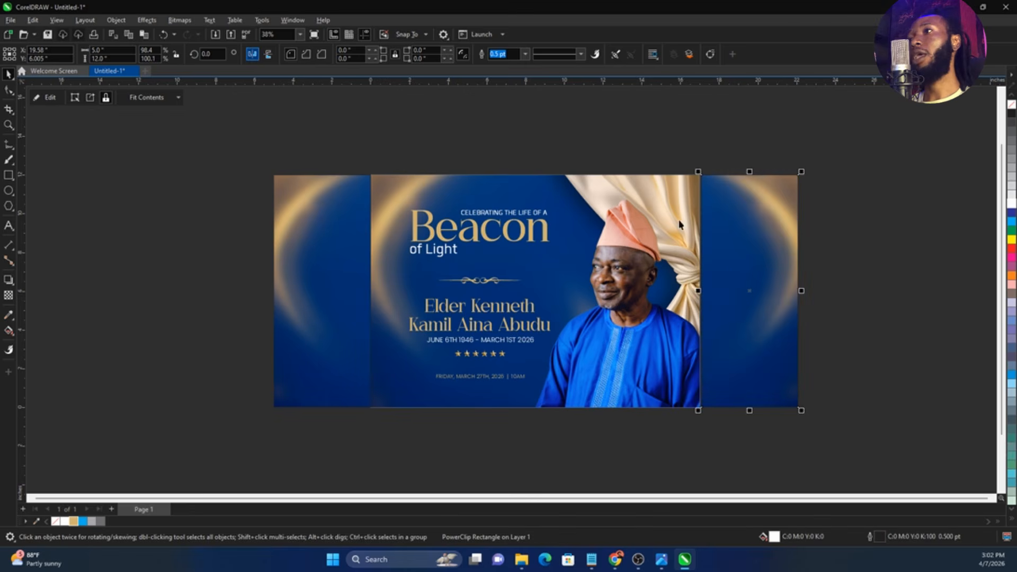
scroll(712, 175, up, 3)
key(F2)
drag(680, 166, 705, 186)
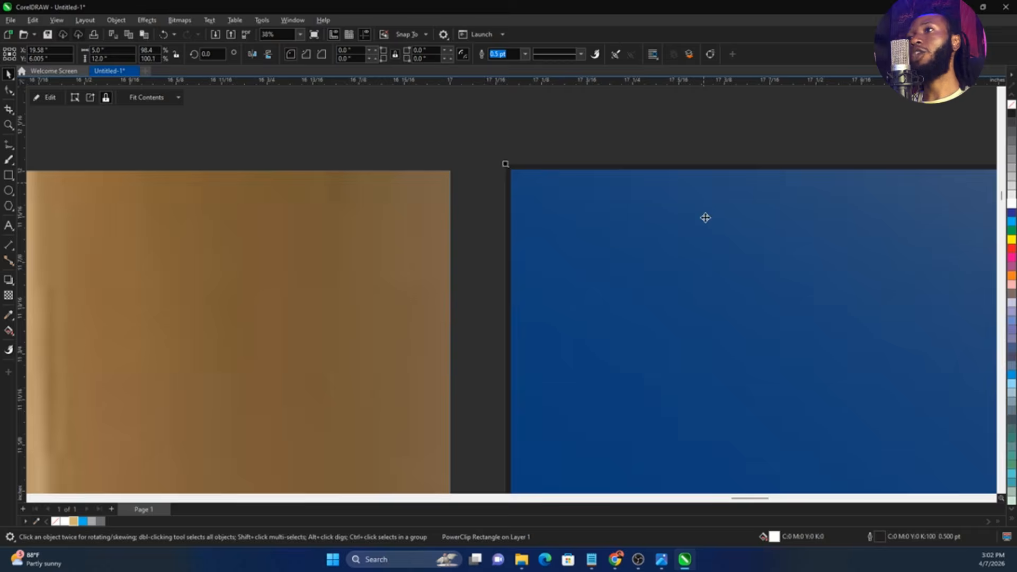
drag(649, 223, 648, 218)
scroll(899, 176, down, 5)
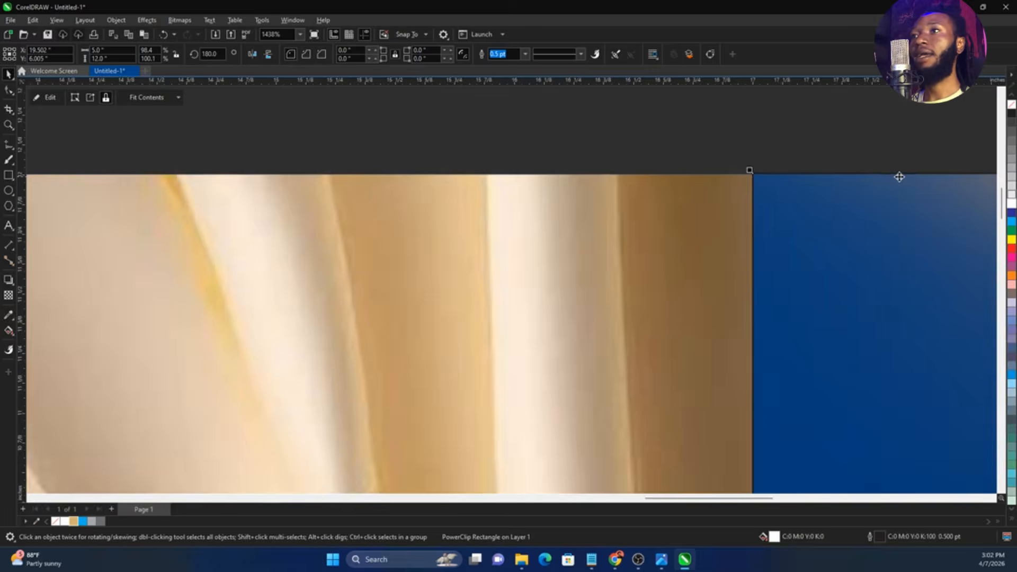
scroll(903, 175, down, 3)
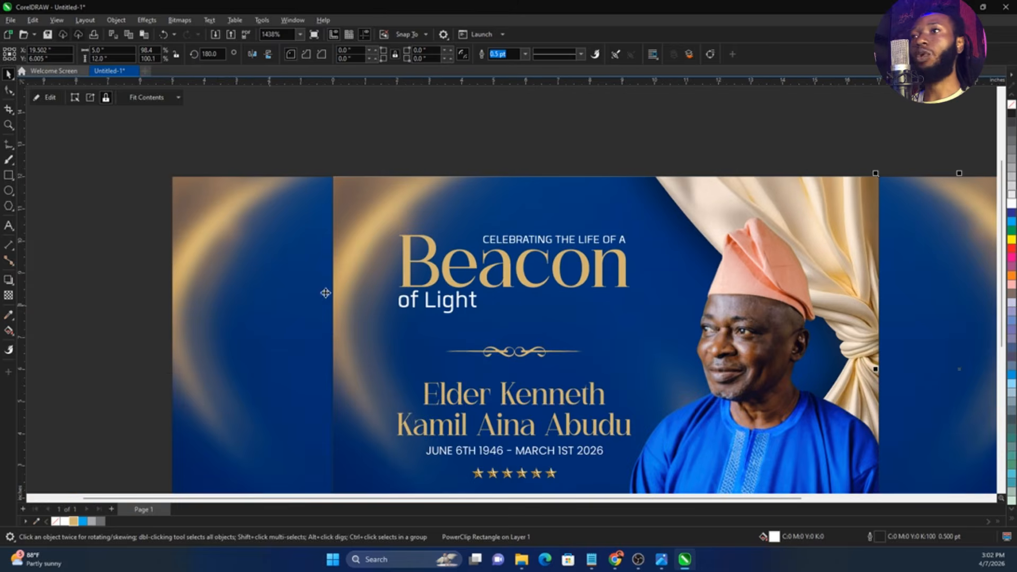
Remove the outline from both side panels, keeping both panels in the layout
shift+click(325, 293)
key(shift+F4)
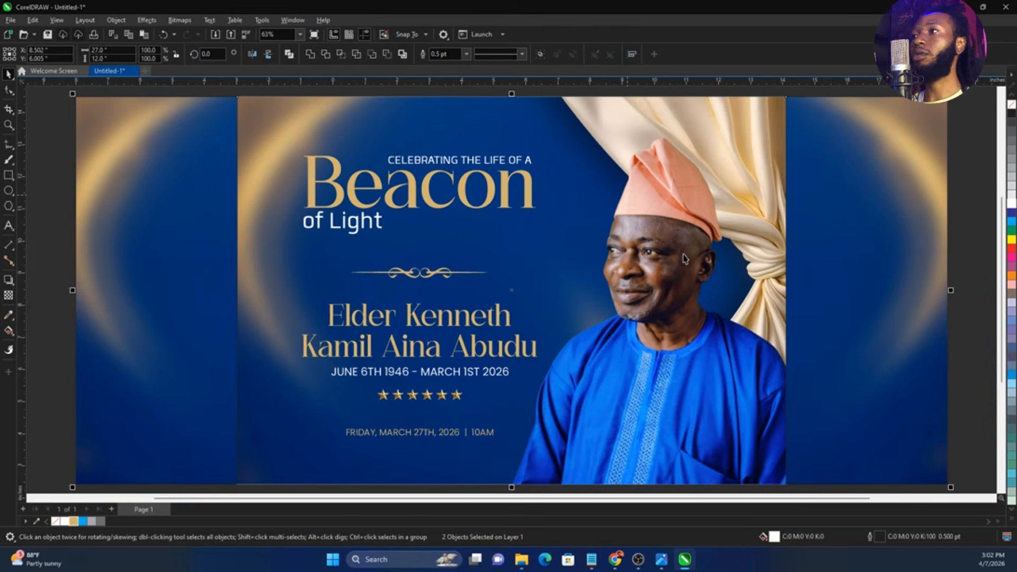
key(Delete)
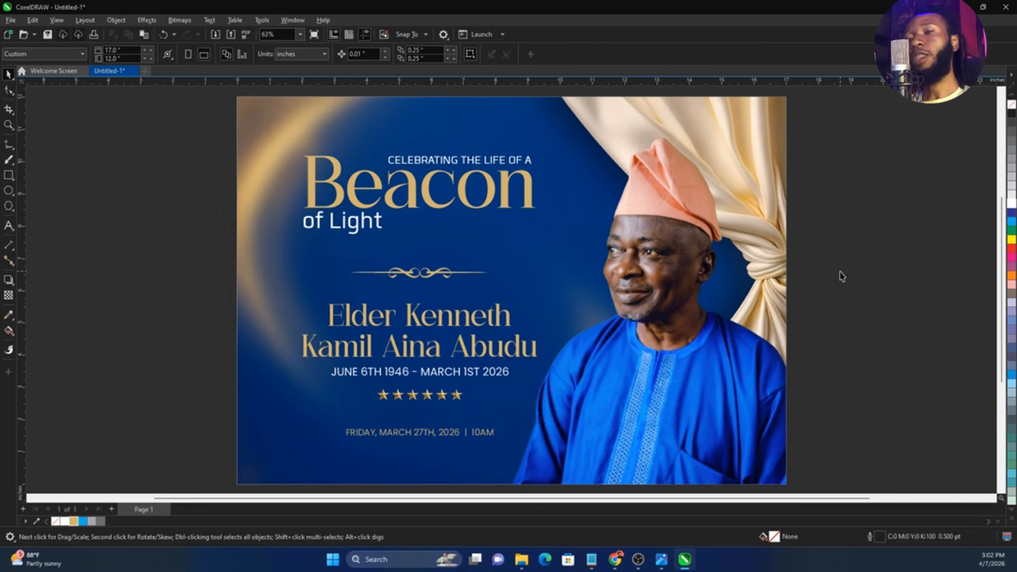
key(ctrl+z)
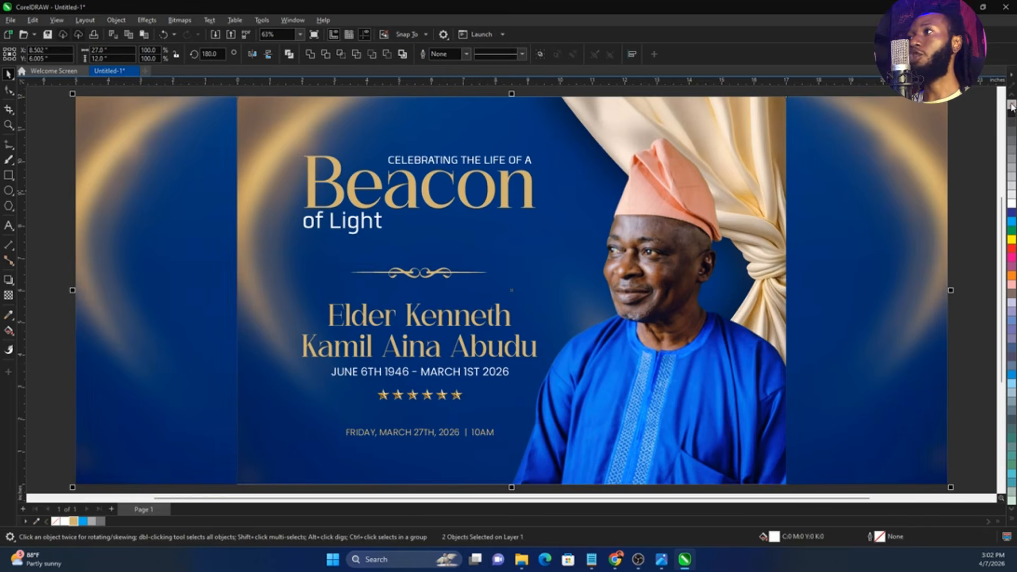
click(968, 175)
scroll(511, 220, down, 1)
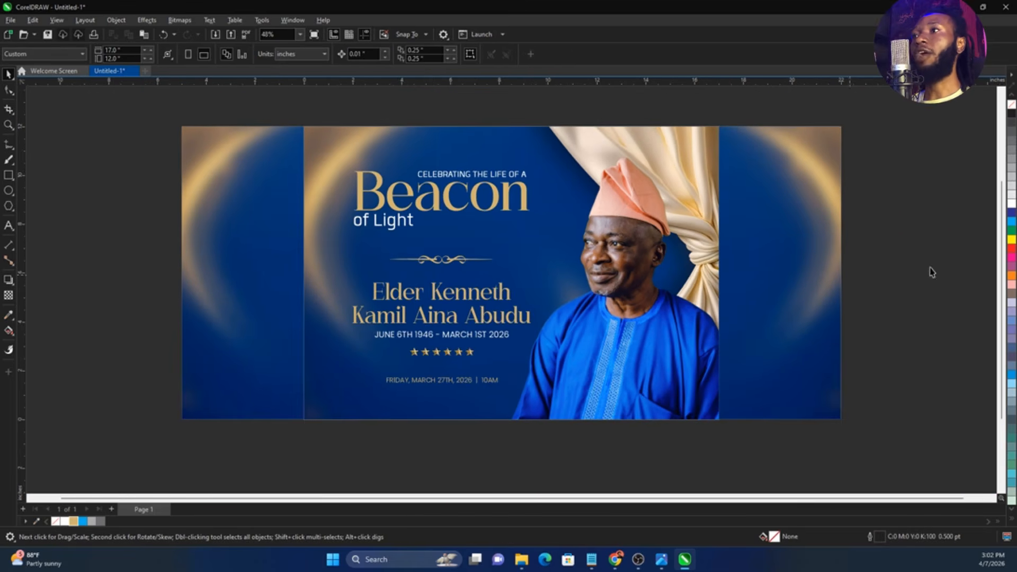
click(5, 145)
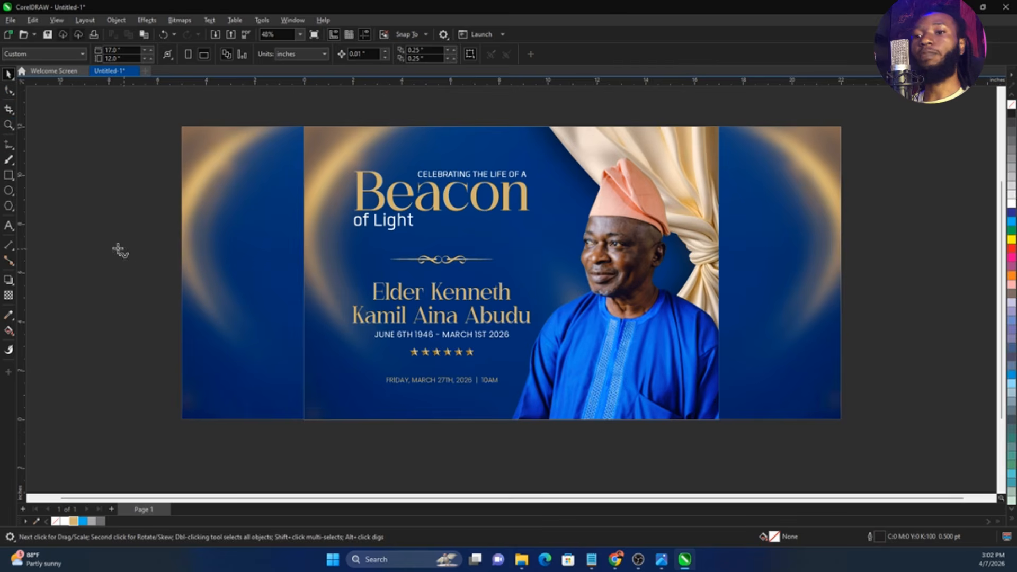
drag(181, 420, 843, 424)
mouse_move(846, 477)
mouse_down()
mouse_move(491, 498)
mouse_move(315, 486)
mouse_move(202, 465)
mouse_move(182, 439)
mouse_up()
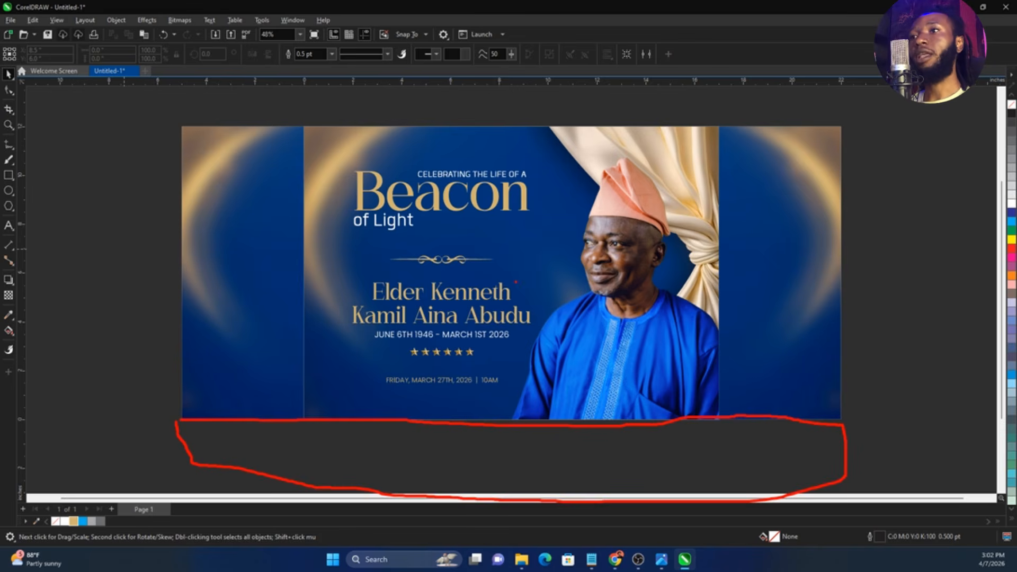
key(Escape)
key(space)
Draw a rectangle about 27.9 by 2.1 inches along the underside of the three panels and fill it with 40% black
scroll(514, 282, down, 1)
click(347, 250)
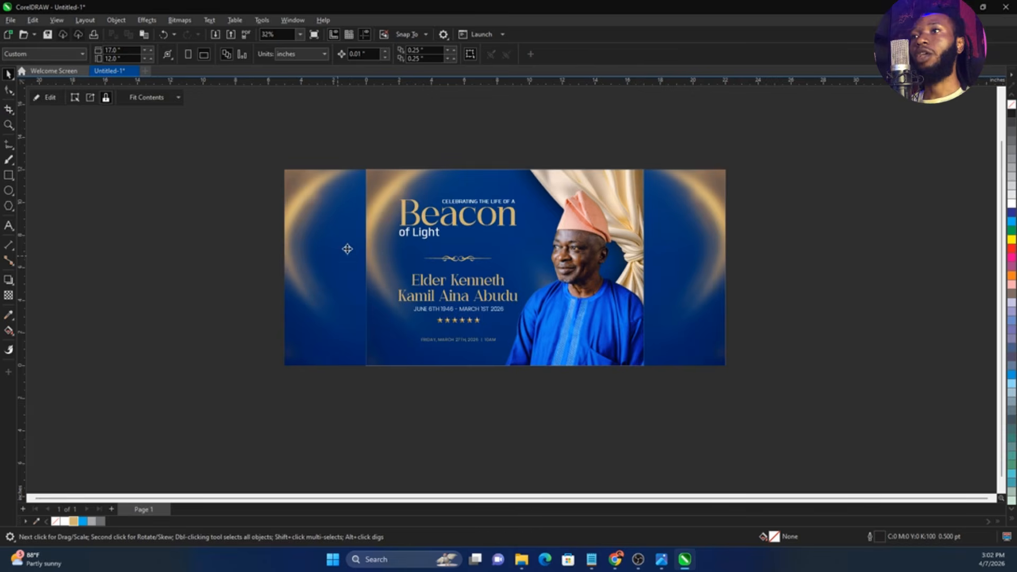
click(8, 175)
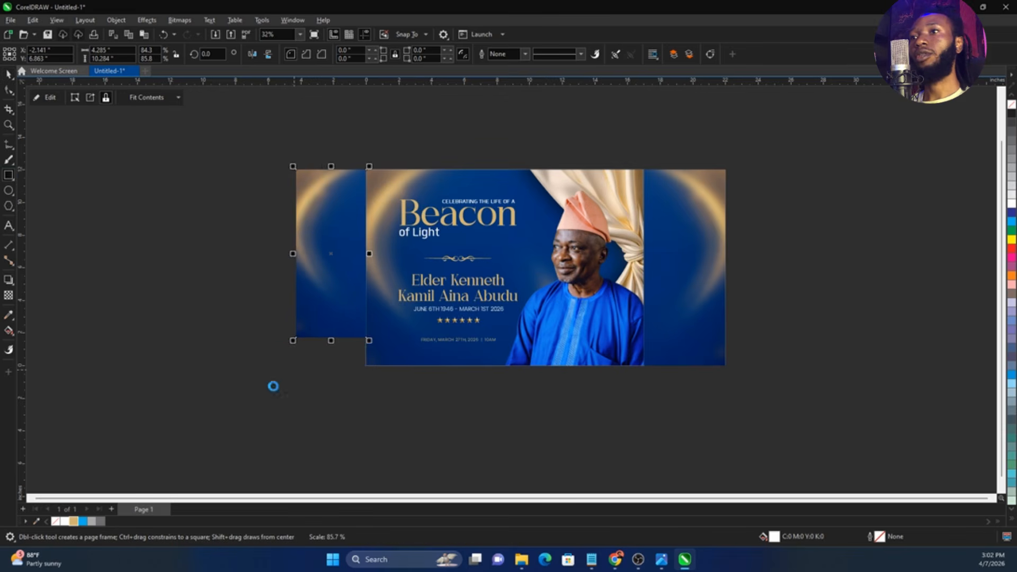
drag(270, 400, 728, 362)
key(space)
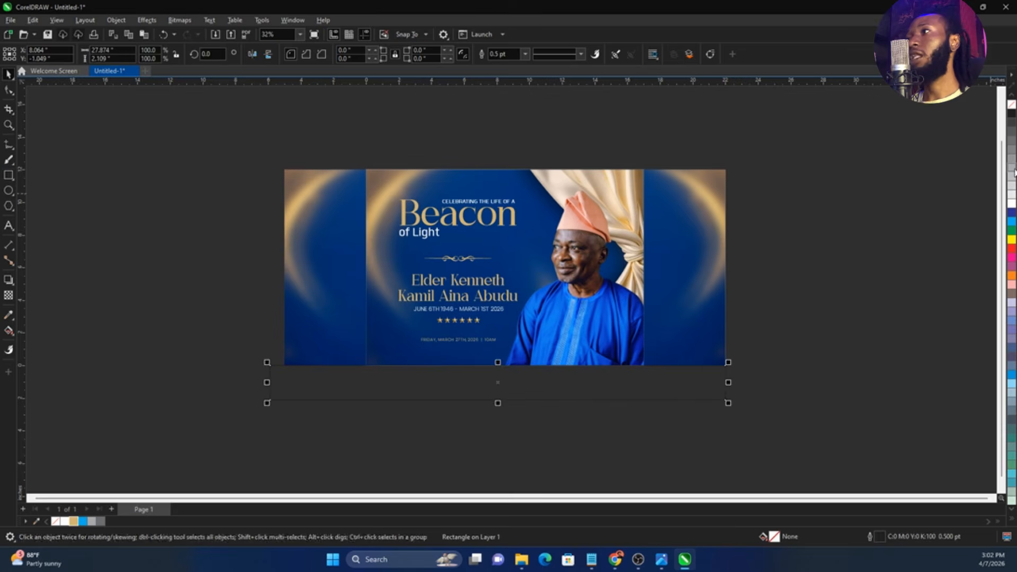
click(1012, 171)
scroll(656, 380, up, 2)
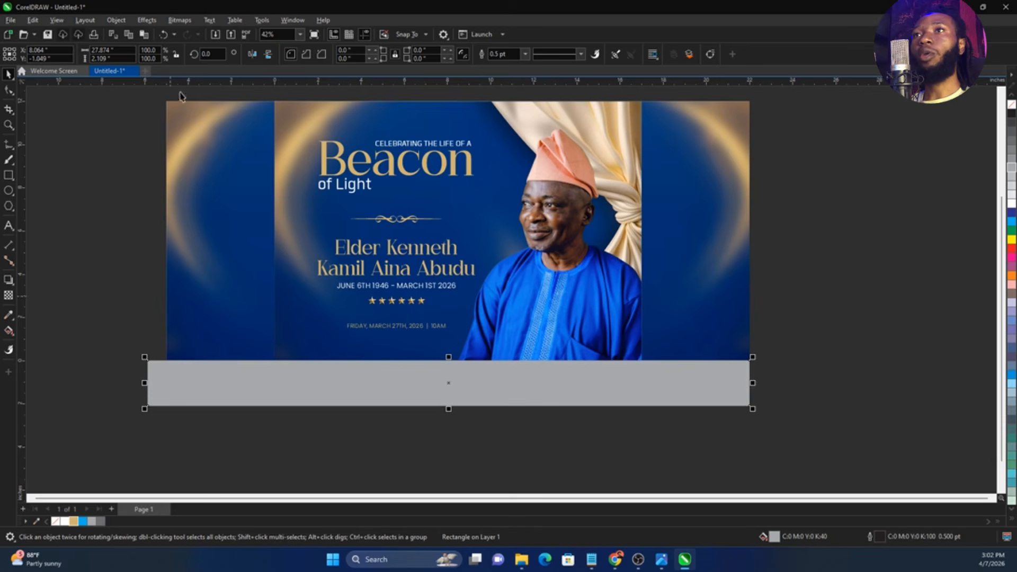
click(196, 128)
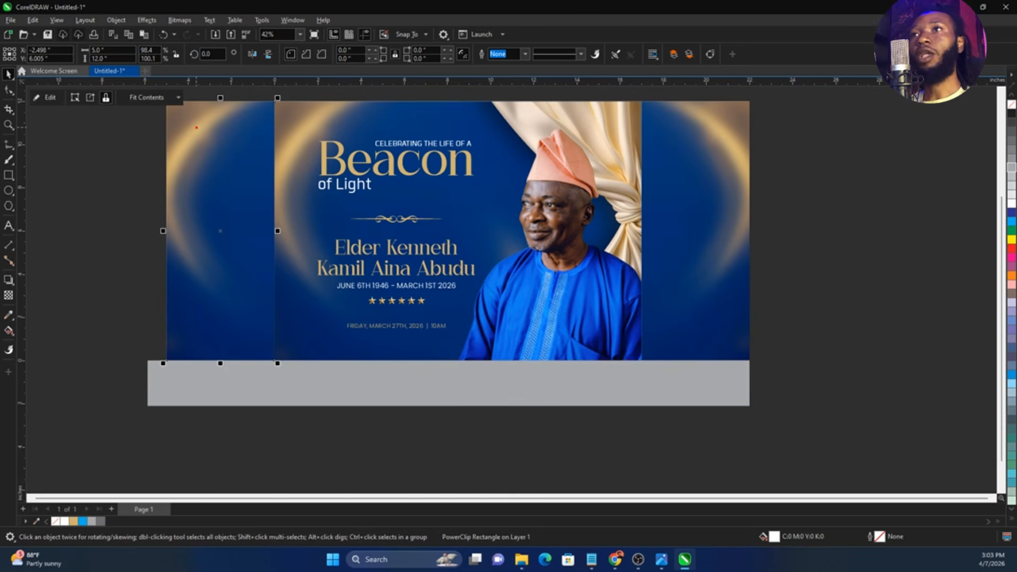
mouse_move(202, 125)
mouse_down()
mouse_move(180, 153)
mouse_move(198, 197)
mouse_up()
drag(315, 145, 424, 144)
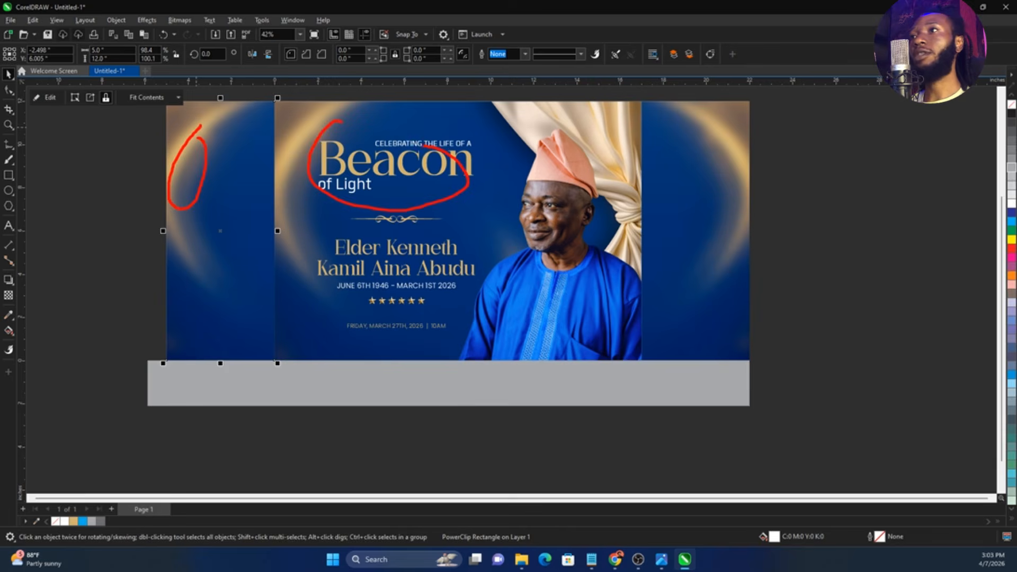
drag(700, 159, 728, 180)
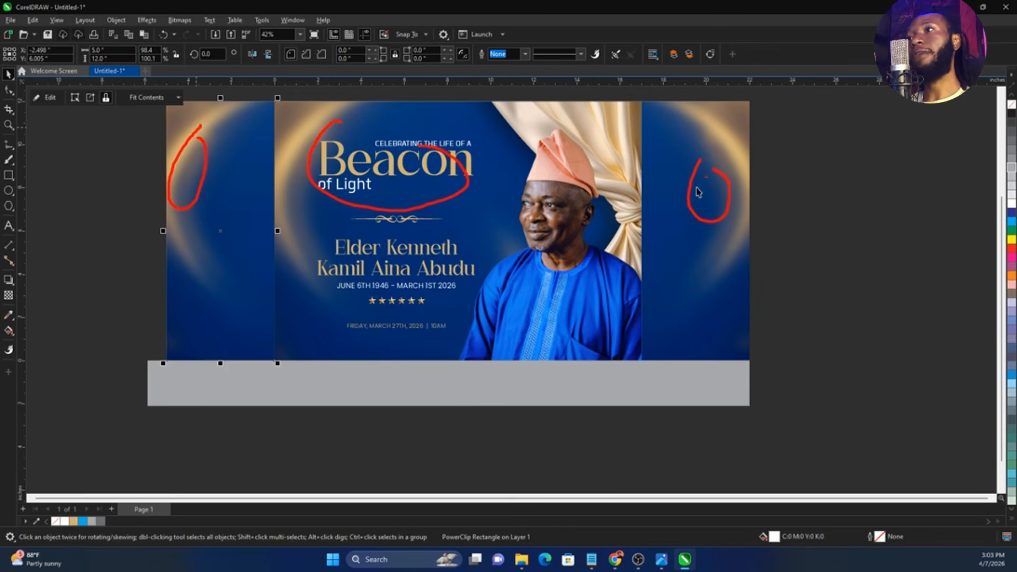
key(Escape)
Select the front panel together with both side panels and read their combined width
click(710, 203)
shift+click(548, 141)
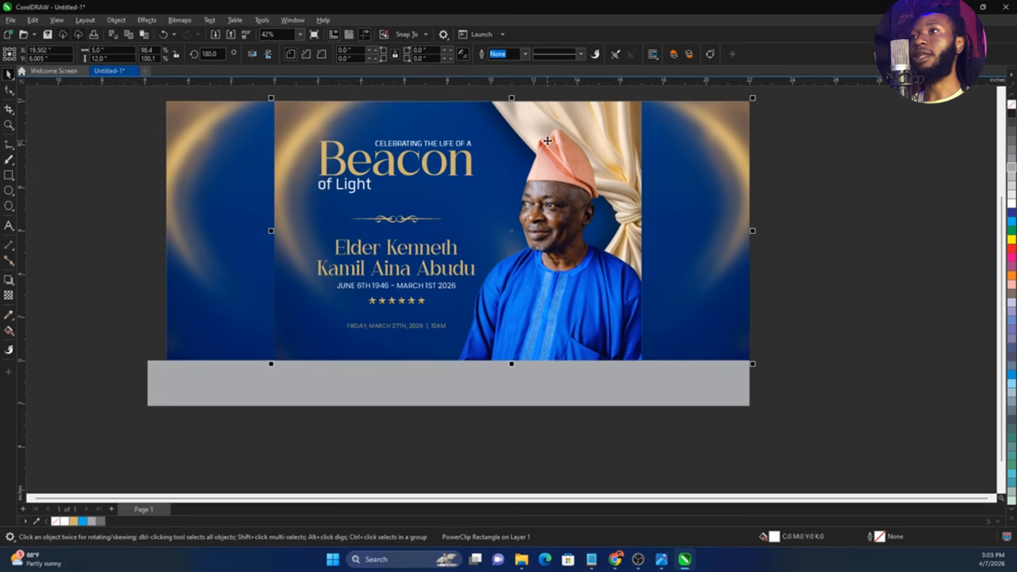
shift+click(236, 188)
scroll(176, 128, down, 1)
drag(173, 126, 670, 335)
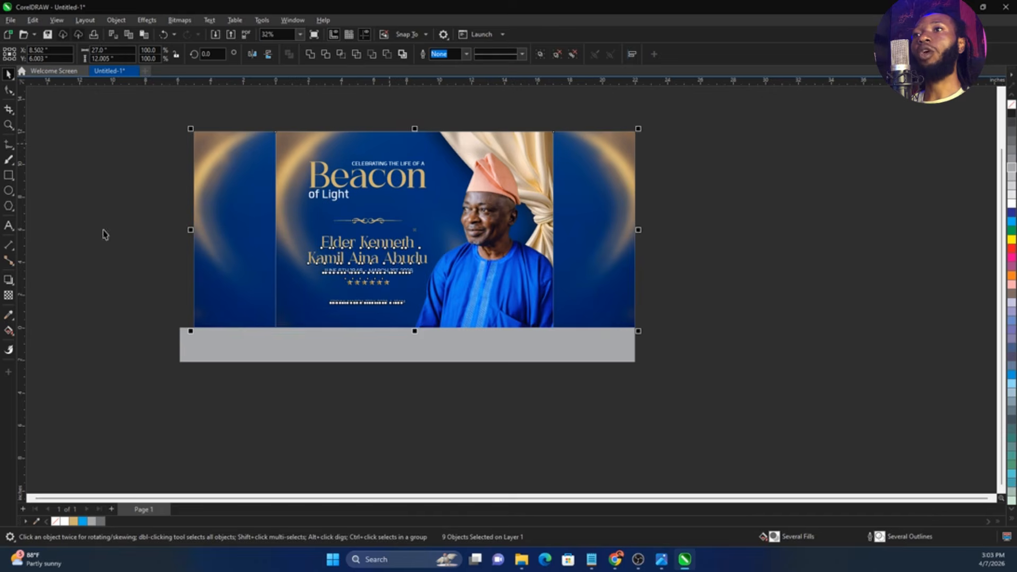
click(103, 231)
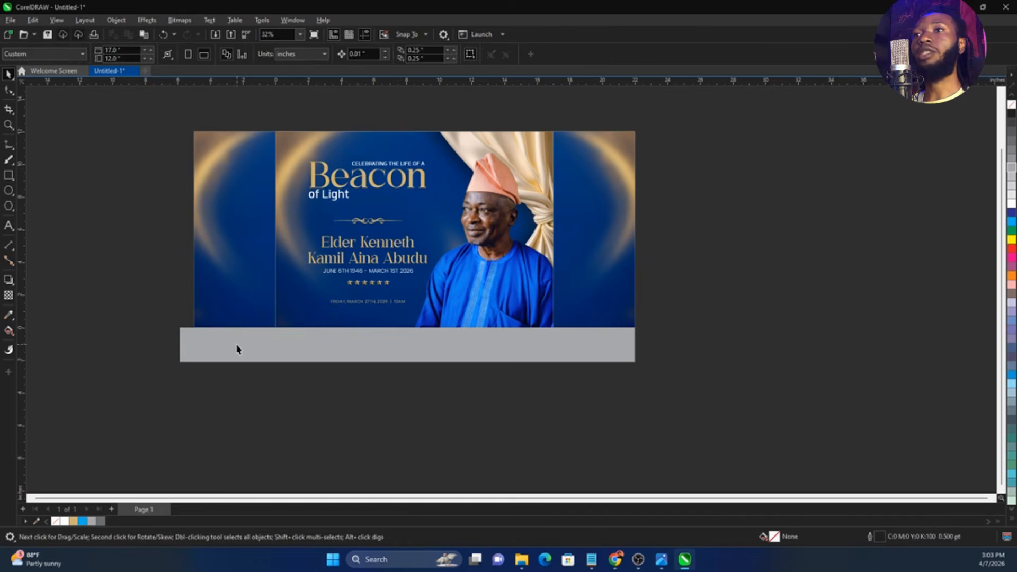
Set the width of the grey base strip to 27 inches
click(236, 344)
drag(125, 50, 75, 52)
text(27)
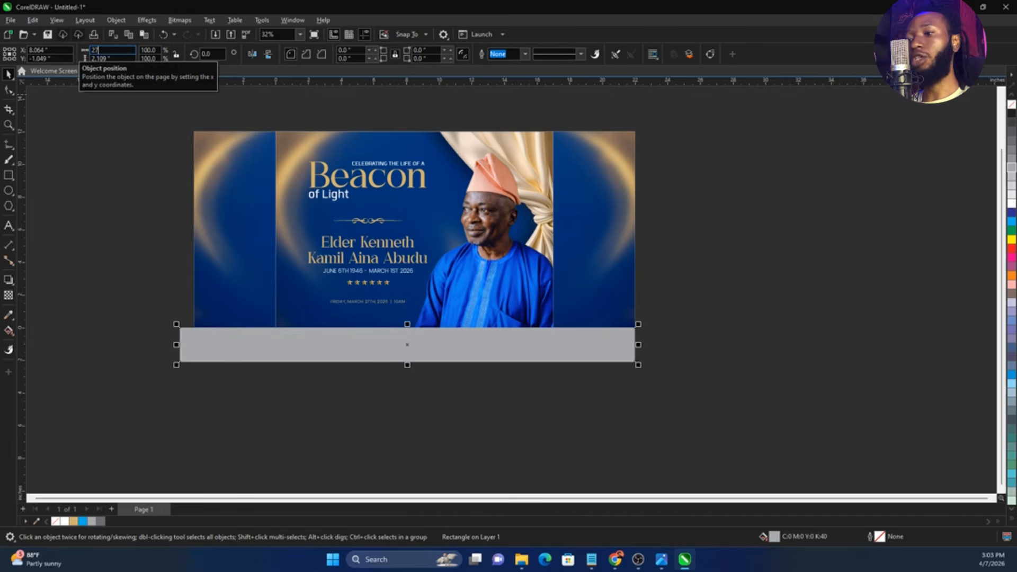
key(Return)
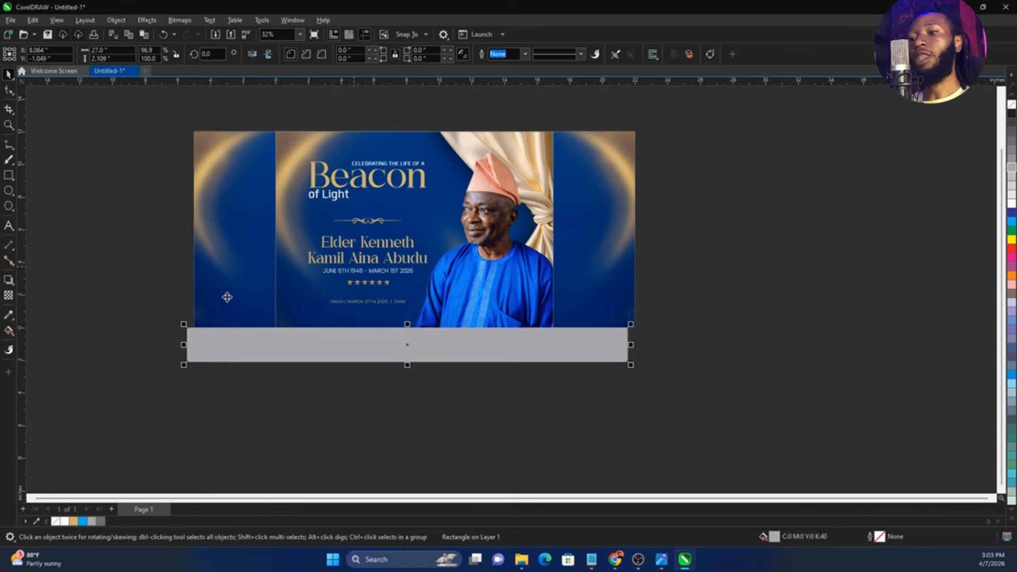
Centre the grey base strip horizontally beneath the three panels, its upper edge flush with their undersides
shift+click(227, 297)
key(c)
click(667, 387)
key(F2)
drag(615, 319, 669, 325)
click(671, 351)
key(F4)
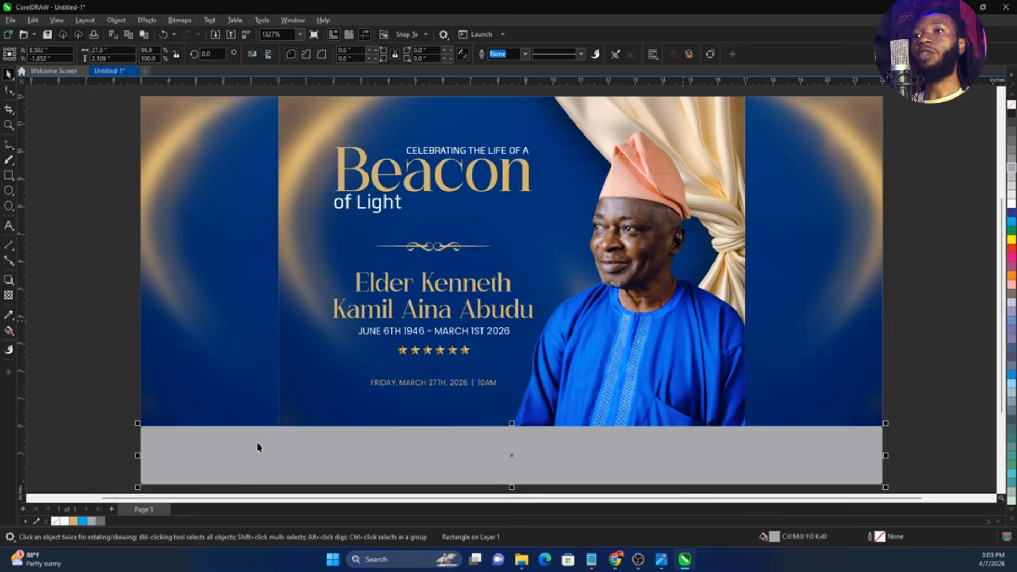
Set the height of the grey base strip to 5 inches
scroll(323, 212, down, 1)
key(F3)
drag(112, 58, 75, 63)
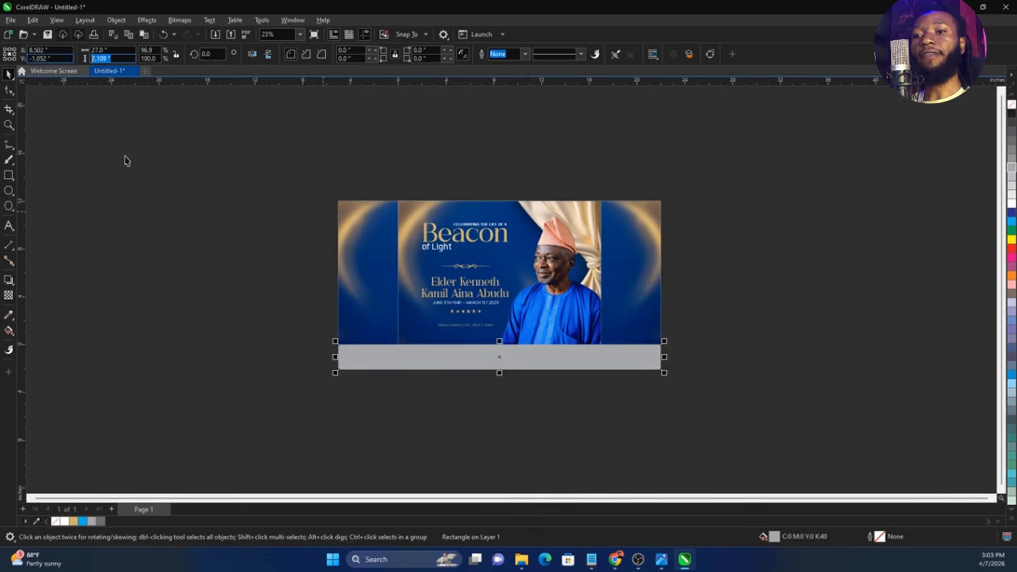
text(5)
key(Return)
Move the 5-inch-high grey strip down until its upper edge sits flush against the underside of the panels
scroll(381, 292, up, 2)
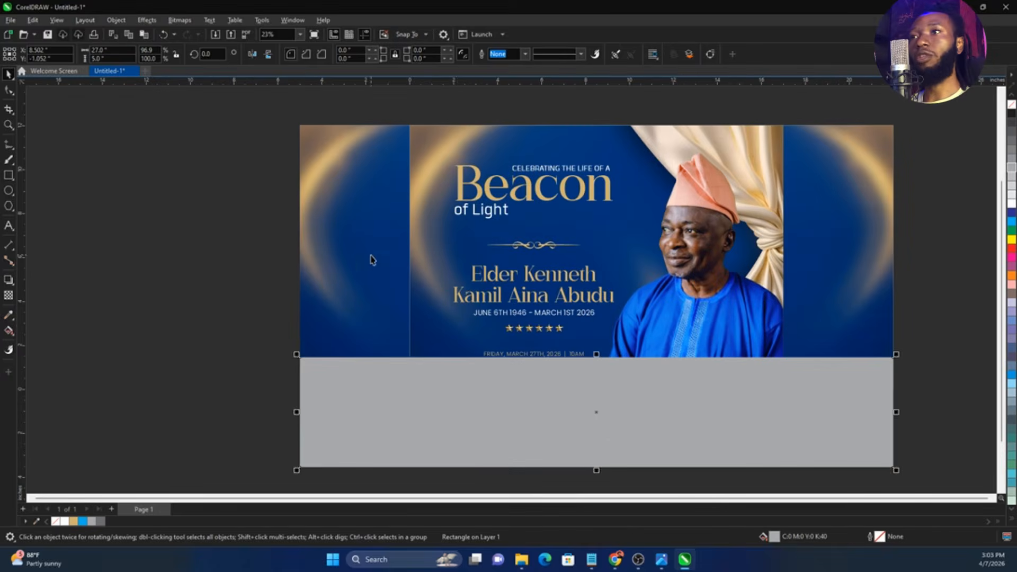
drag(458, 395, 457, 436)
key(F2)
drag(272, 374, 368, 417)
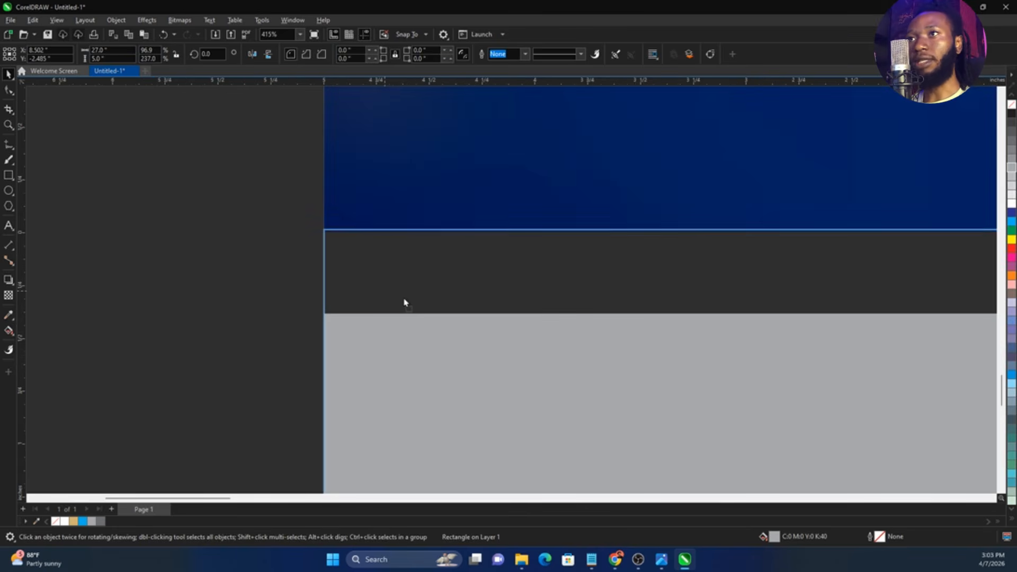
drag(405, 300, 405, 298)
key(F4)
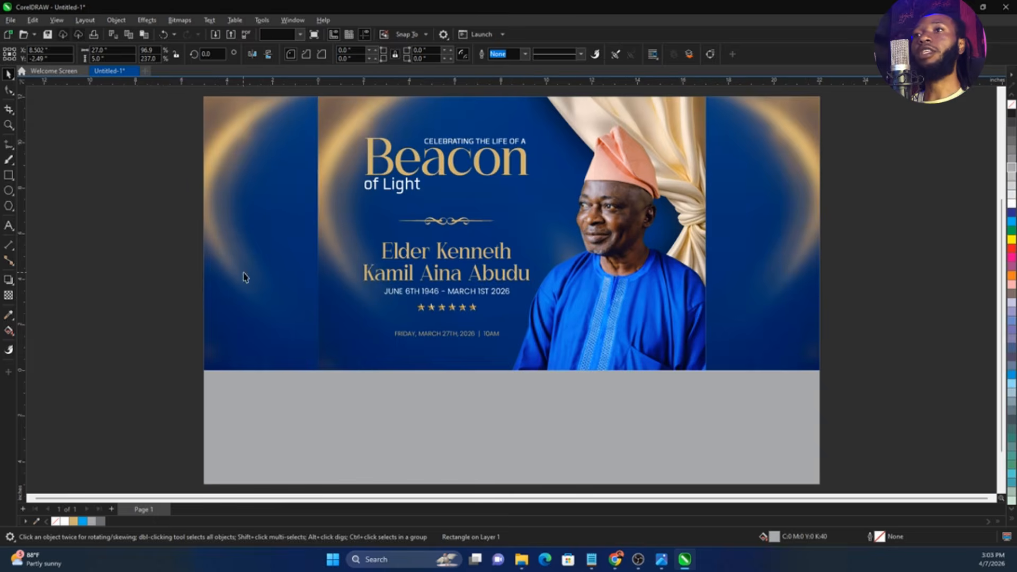
Copy the blue and gold background image out of the left side panel's PowerClip and PowerClip the copy inside the grey base strip
double_click(244, 274)
click(252, 276)
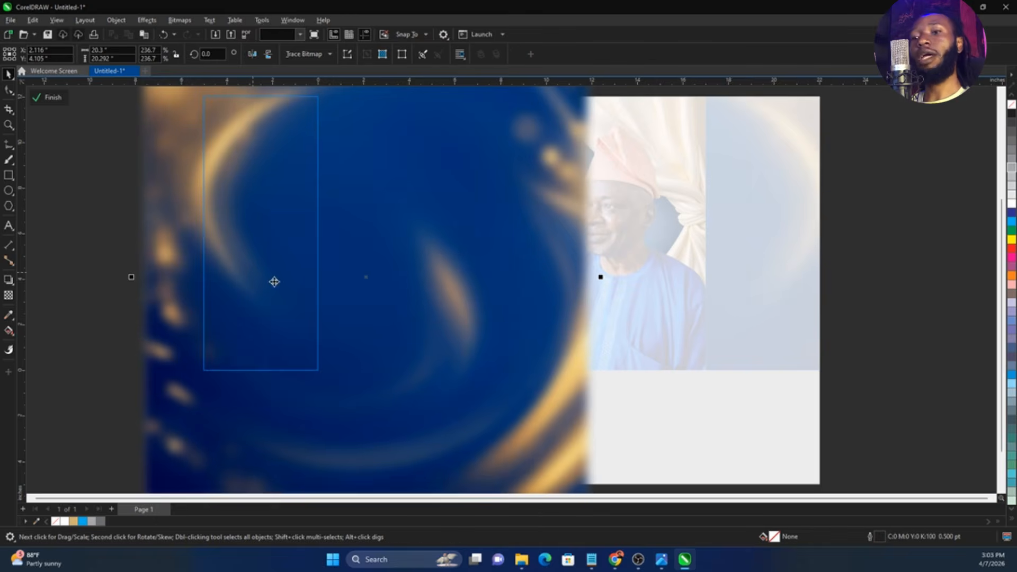
double_click(854, 305)
key(ctrl+z)
right_click(385, 198)
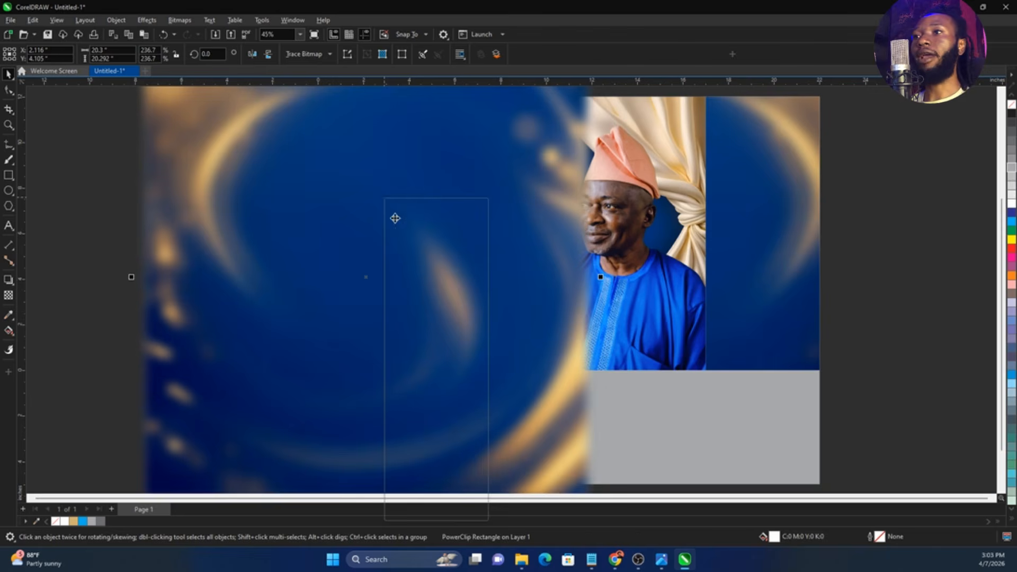
click(444, 360)
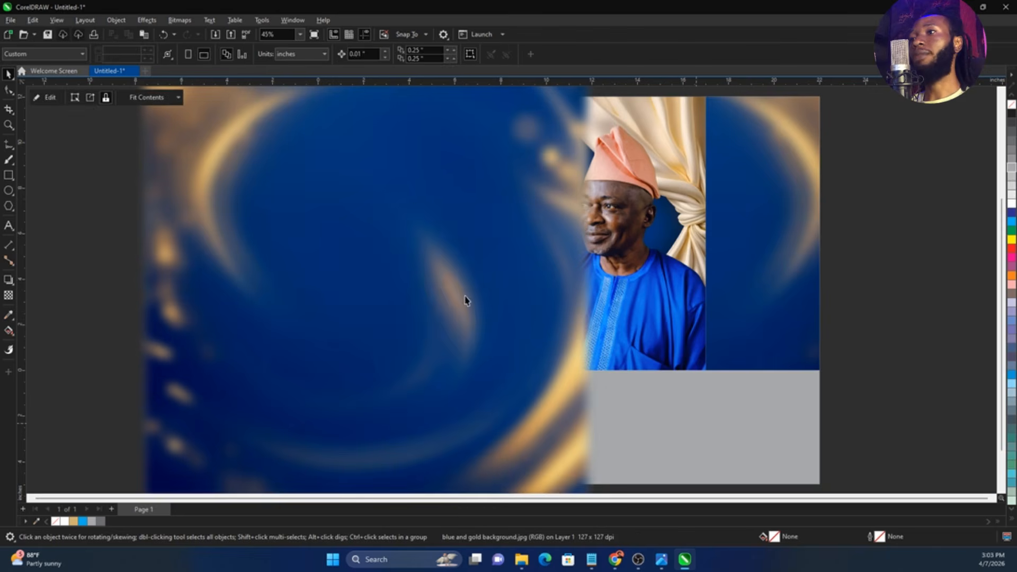
Enlarge the background image inside the base strip's PowerClip to about 32.4 inches wide and reposition it to cover the strip
scroll(466, 299, down, 3)
double_click(481, 390)
drag(482, 391, 519, 423)
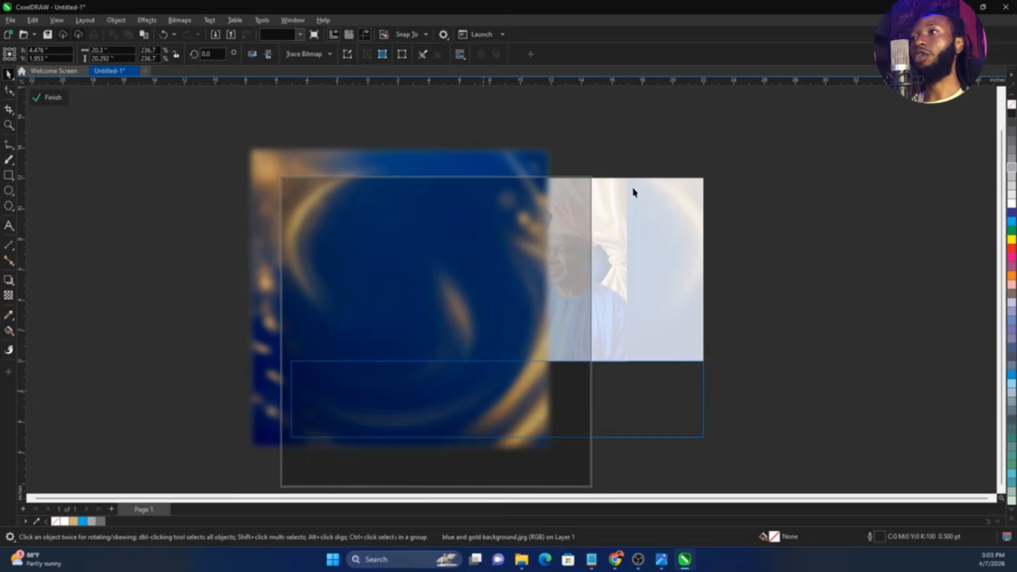
drag(595, 173, 705, 87)
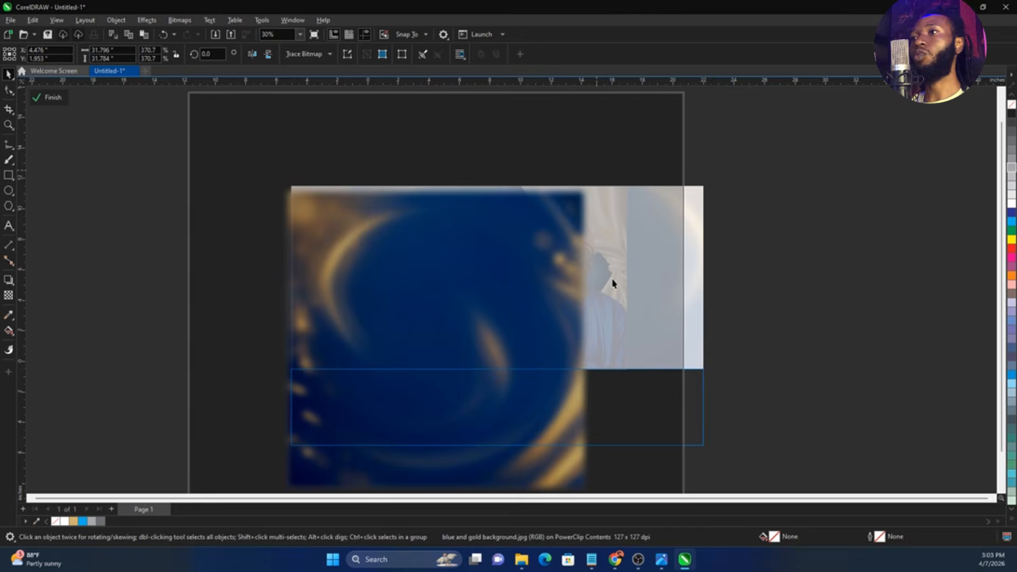
drag(612, 283, 668, 281)
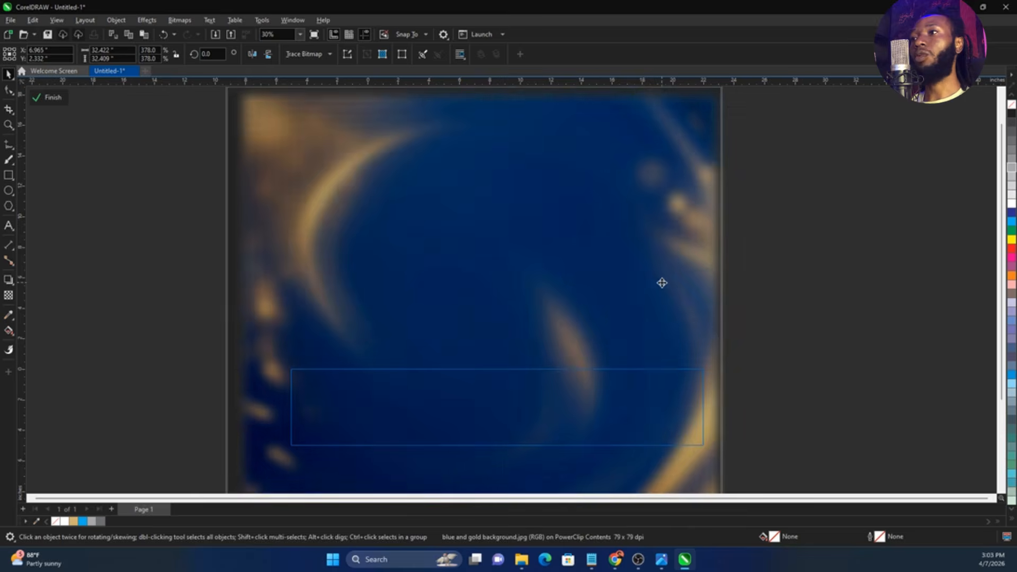
ctrl+click(839, 316)
click(840, 318)
Duplicate the base strip and place the copy flush along the upper edge of the three panels
click(541, 407)
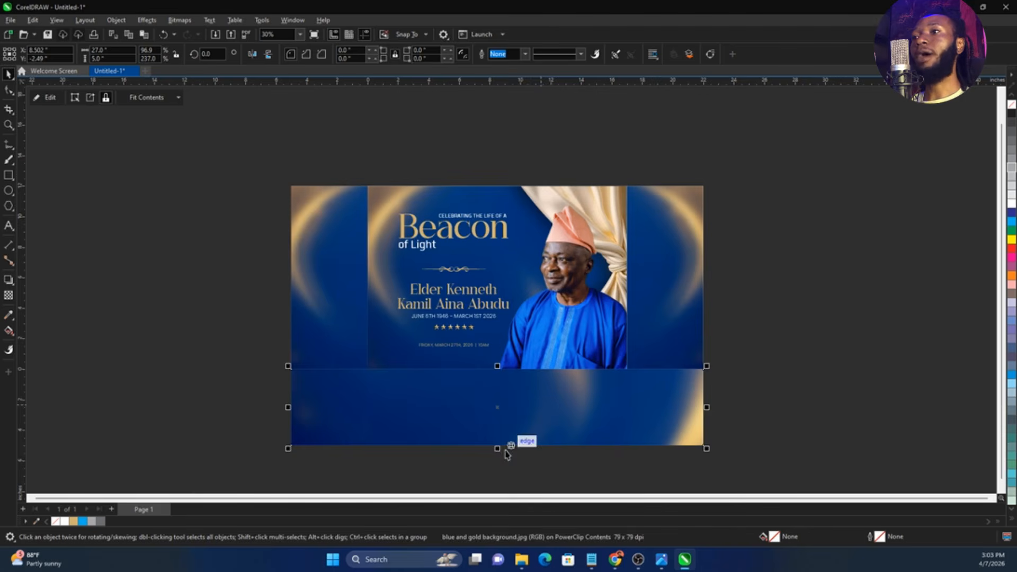
drag(508, 384, 523, 179)
drag(524, 179, 526, 173)
click(760, 253)
key(F4)
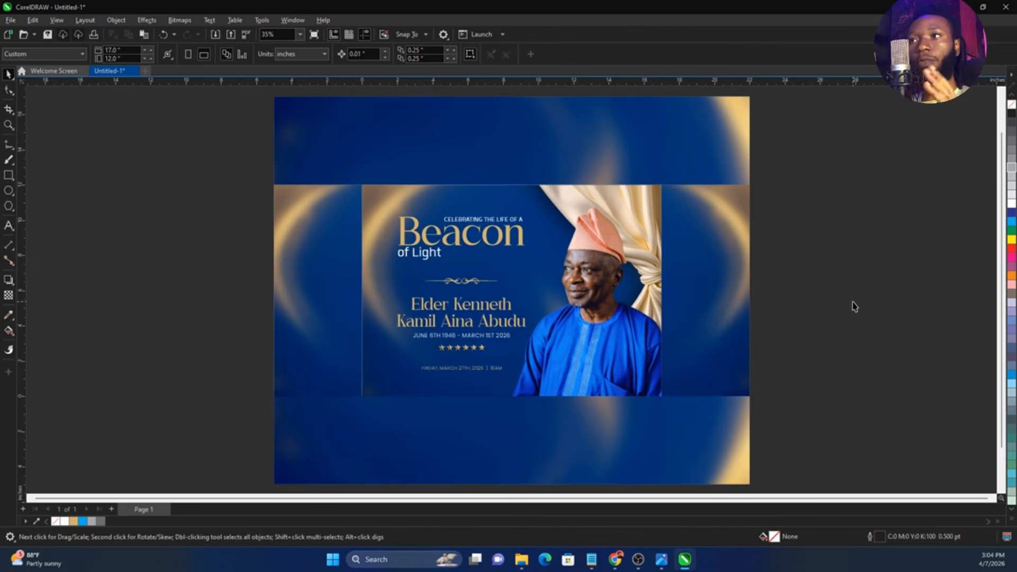
Switch to Chrome and copy the "Best Night Lamps for Cozy Bedrooms" image from Pinterest
mouse_move(622, 562)
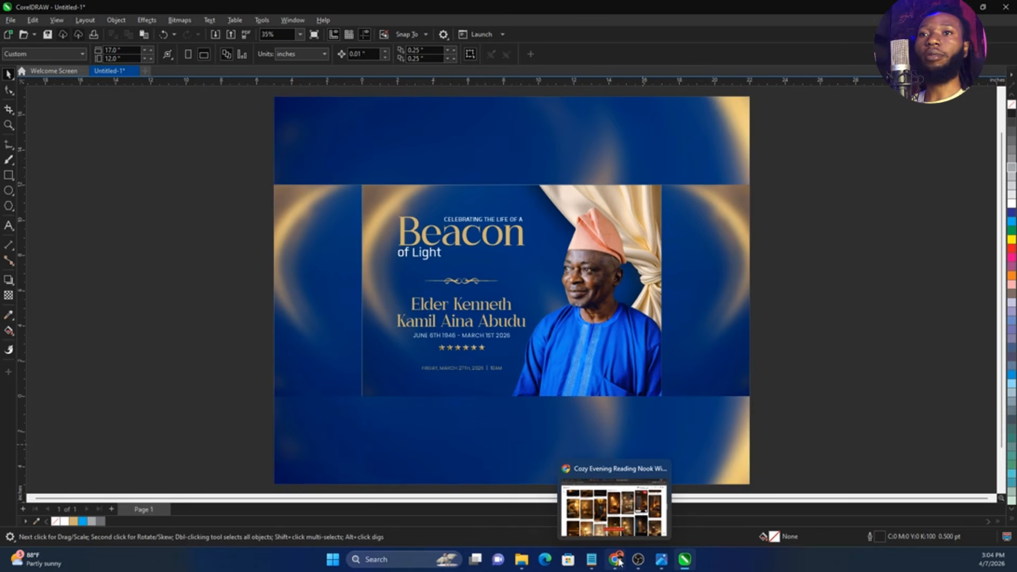
click(592, 560)
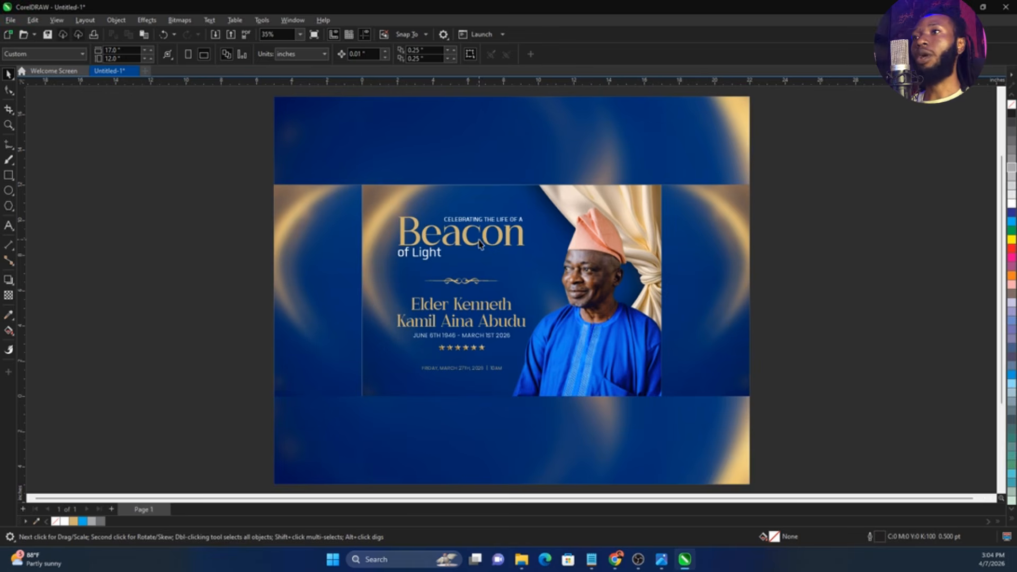
scroll(474, 199, up, 3)
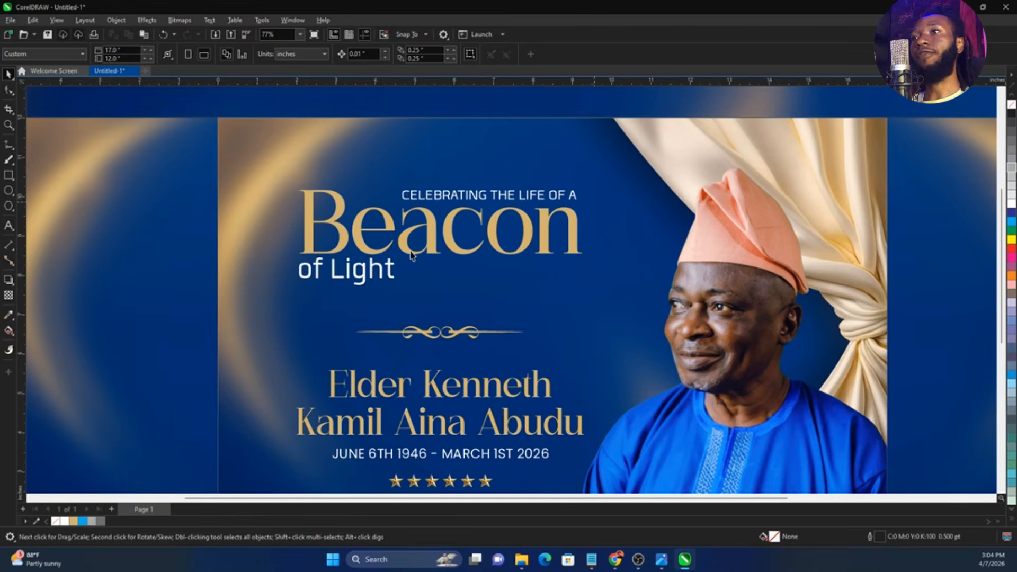
click(616, 561)
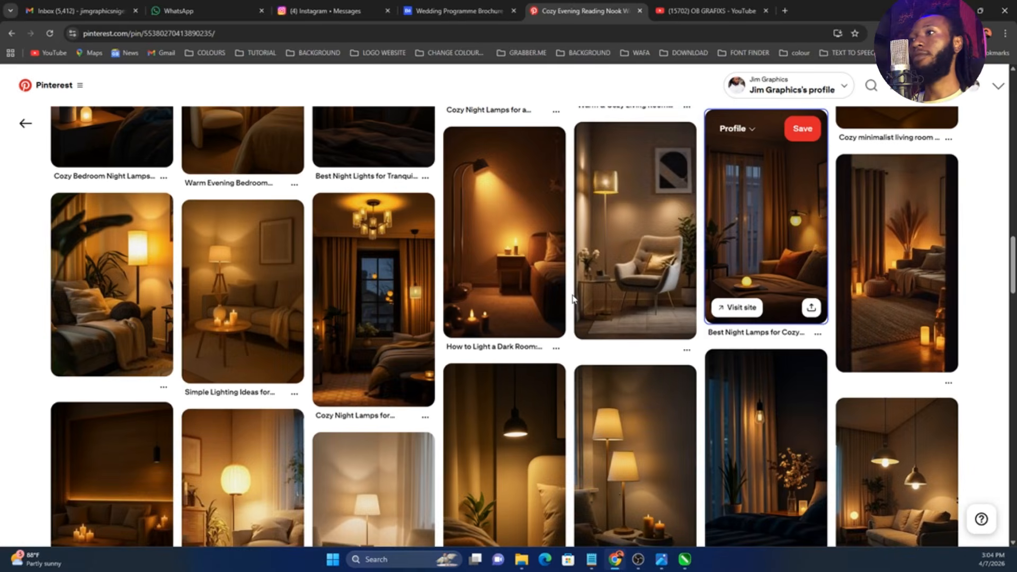
scroll(539, 375, up, 5)
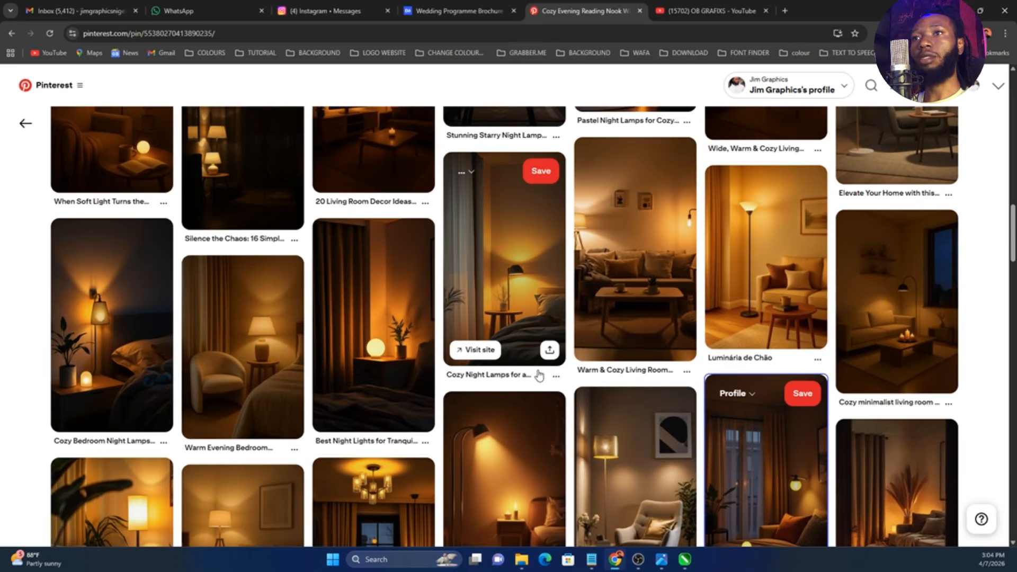
scroll(538, 375, down, 4)
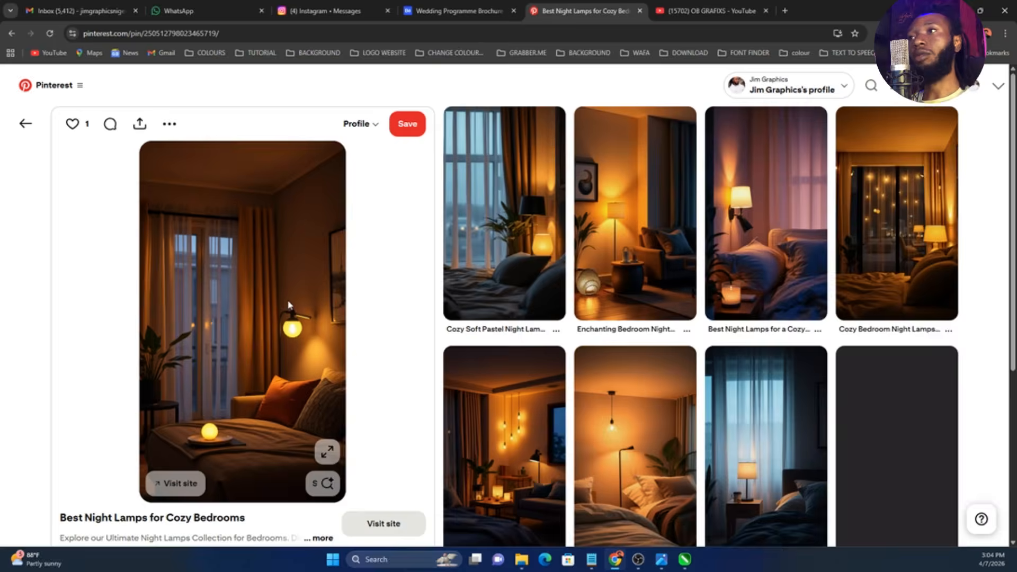
right_click(287, 300)
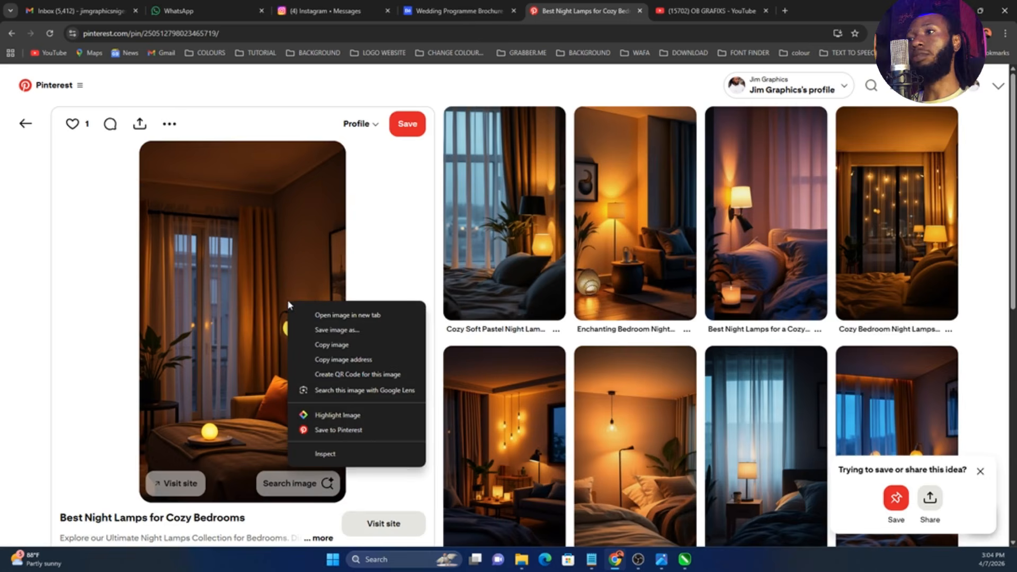
click(313, 345)
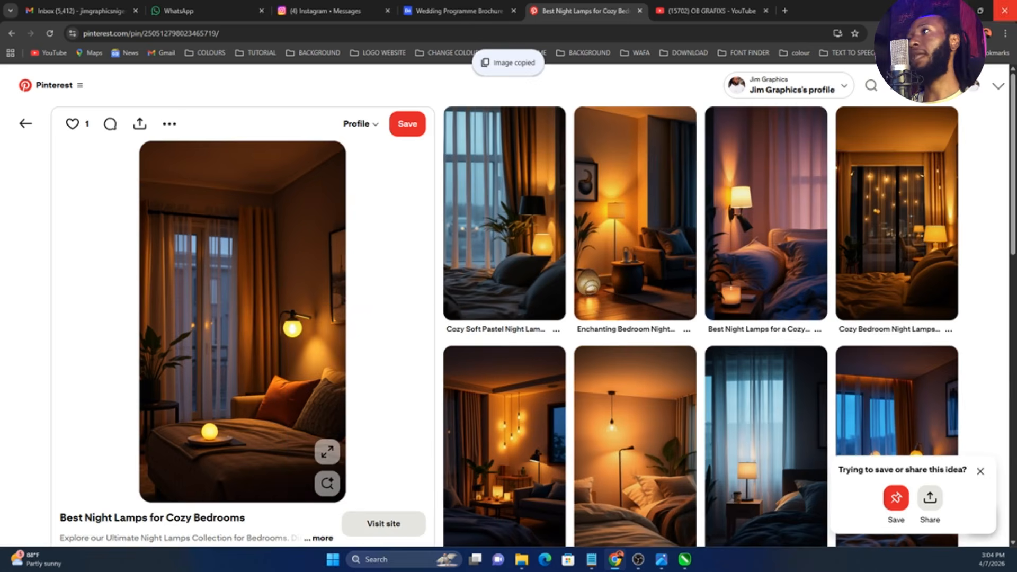
Switch to CorelDRAW, paste the lamp photo and scale it to about 4.7 by 8.3 inches over the front panel
key(alt+Tab)
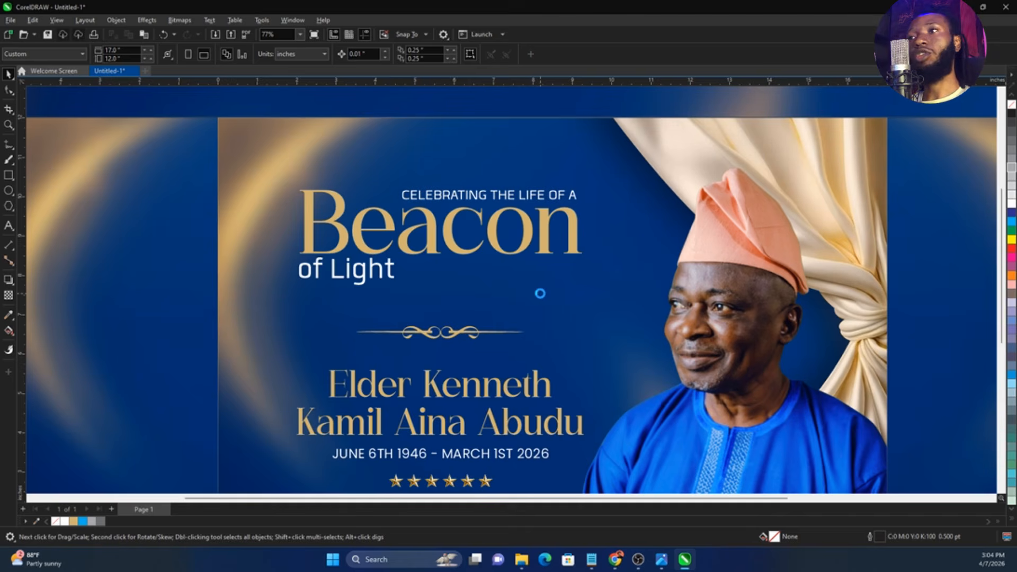
key(ctrl+v)
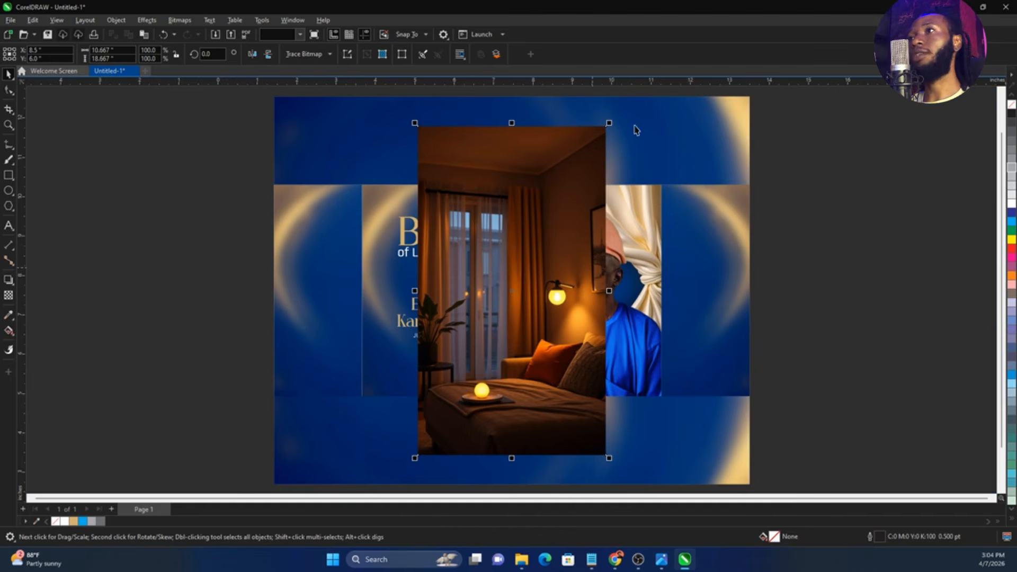
drag(609, 123, 556, 215)
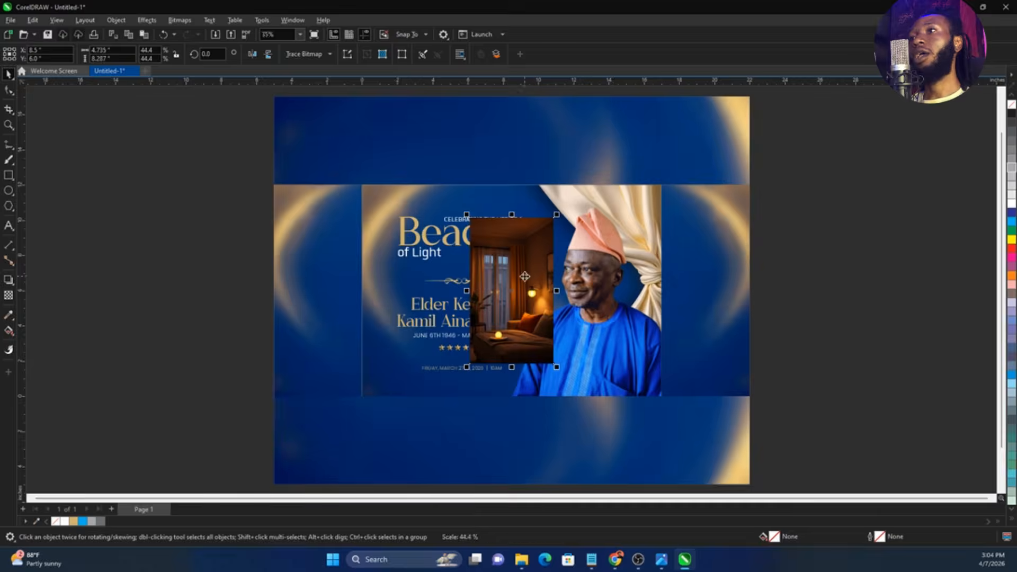
scroll(524, 276, up, 3)
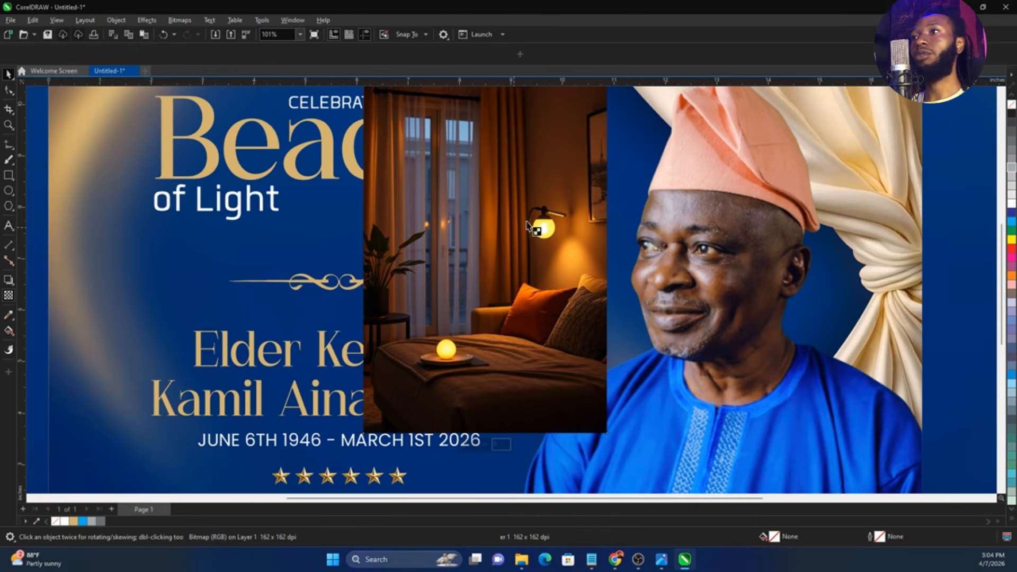
scroll(527, 224, down, 3)
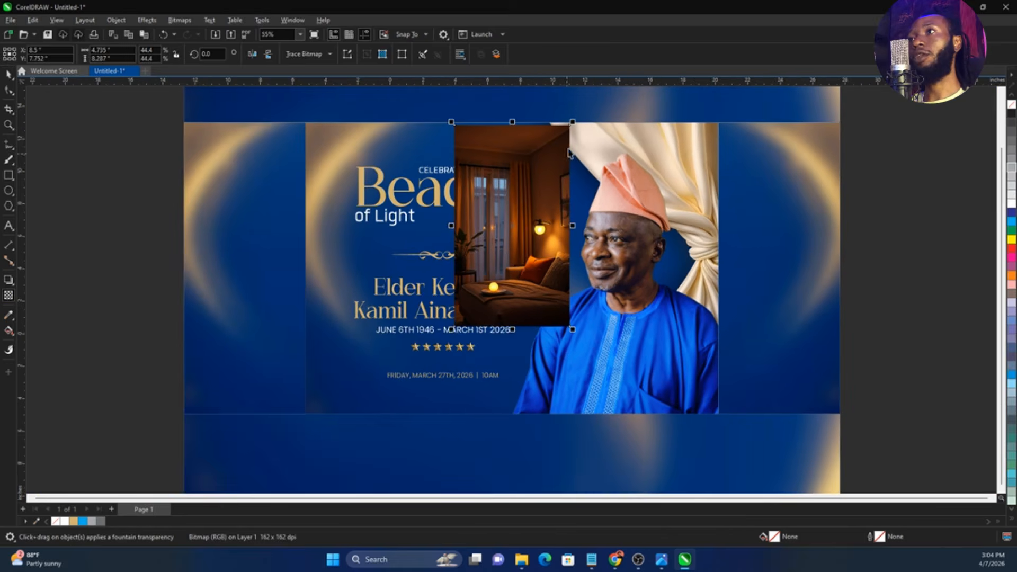
key(space)
Resize the pasted lamp photo to about 8.4 by 14.6 inches, flipped upside down over the front panel
scroll(568, 142, down, 2)
drag(568, 136, 548, 197)
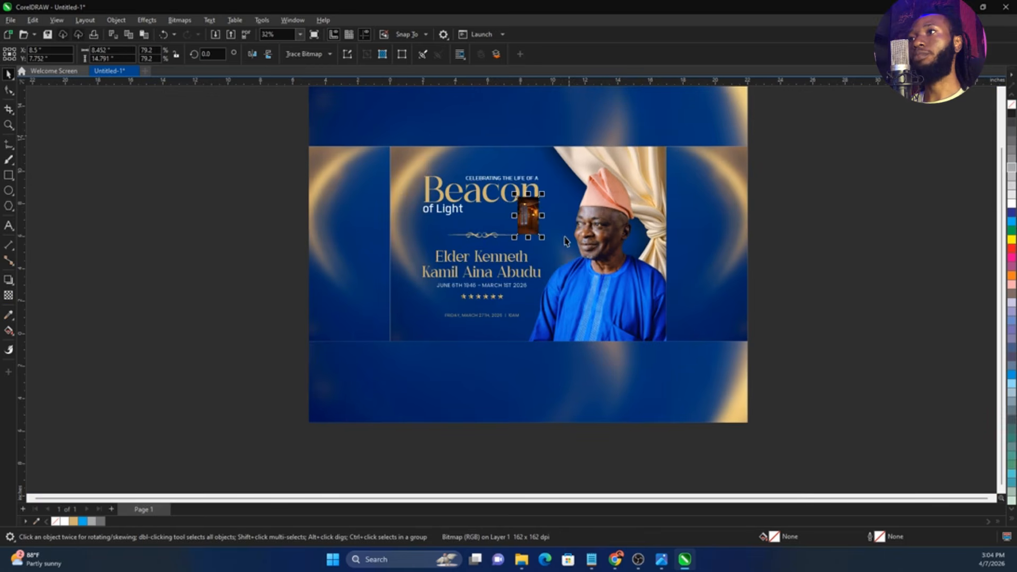
drag(544, 240, 497, 207)
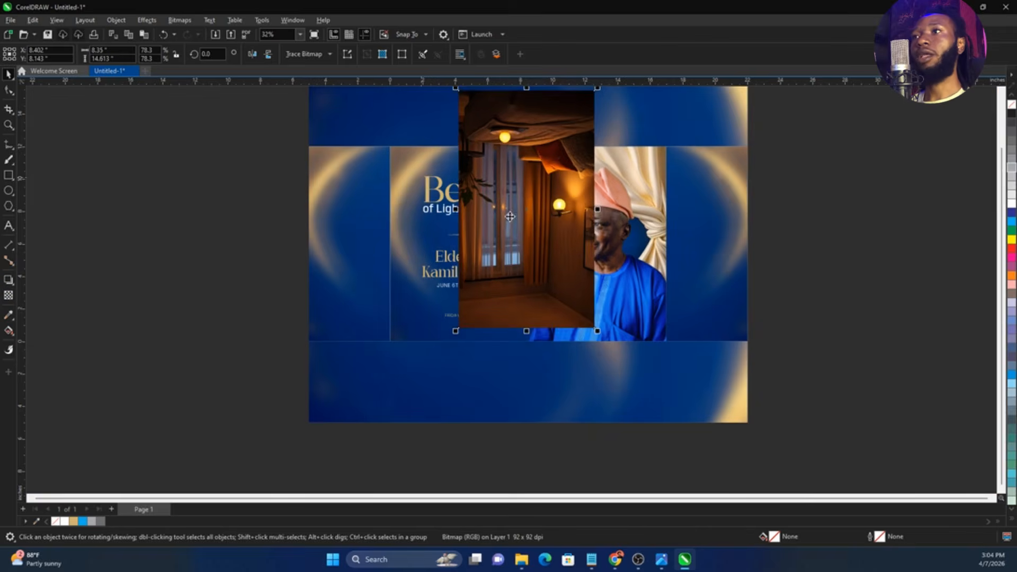
Undo the flipped resize of the lamp photo and scale it to about 7.9 by 13.9 inches over the front panel
key(ctrl+z)
drag(542, 237, 568, 284)
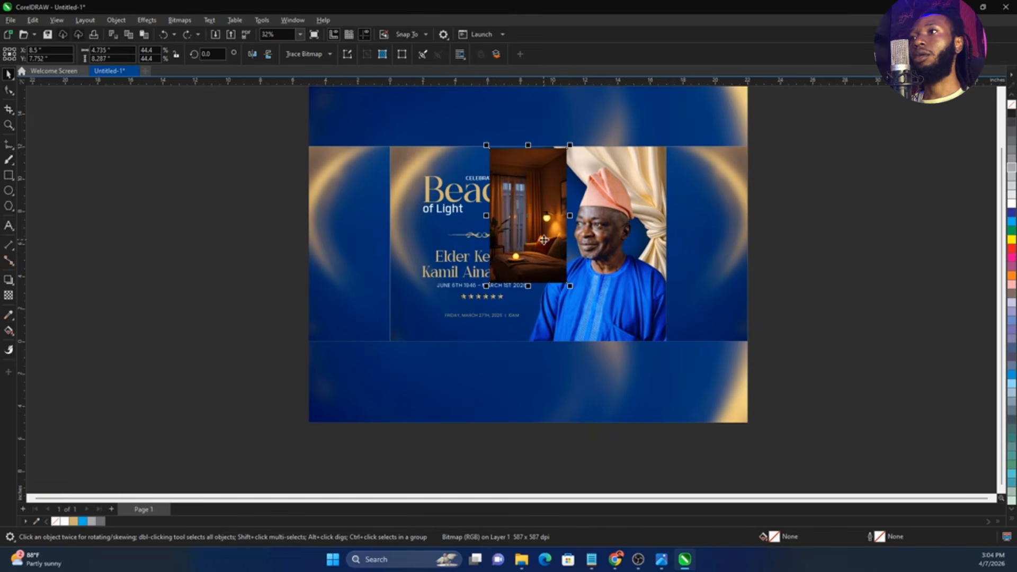
drag(593, 320, 601, 333)
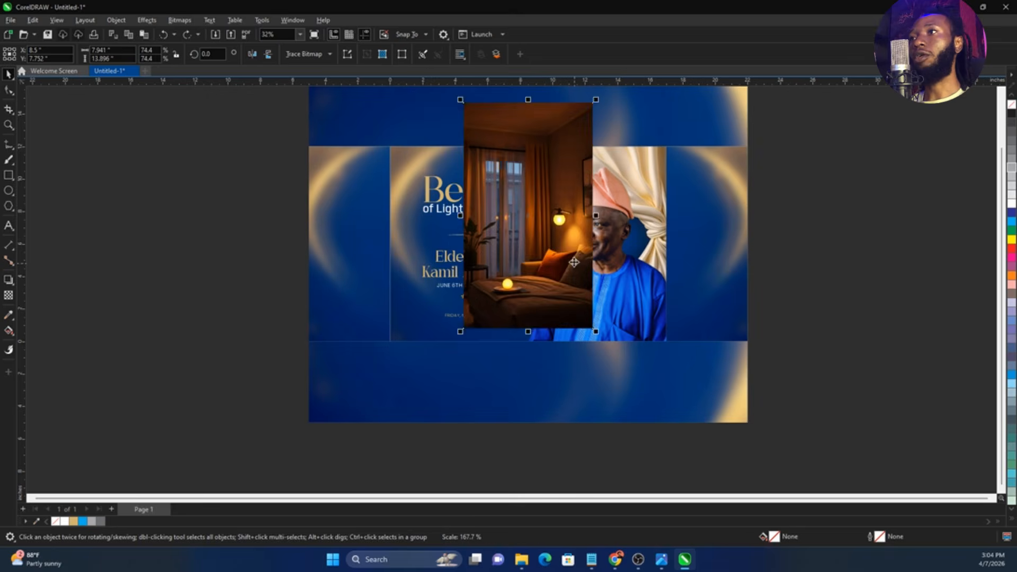
drag(574, 261, 567, 252)
scroll(557, 204, up, 2)
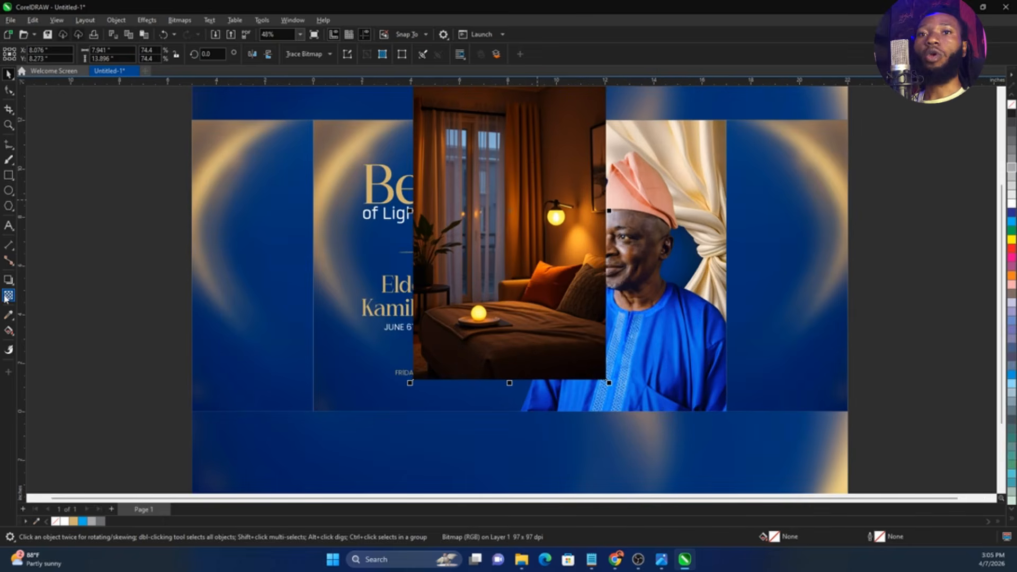
Fade out the lamp photo left of the wall lamp with a linear fountain transparency and convert the result to a bitmap
click(5, 297)
mouse_move(543, 219)
mouse_down()
mouse_move(508, 219)
mouse_move(559, 220)
mouse_up()
click(181, 21)
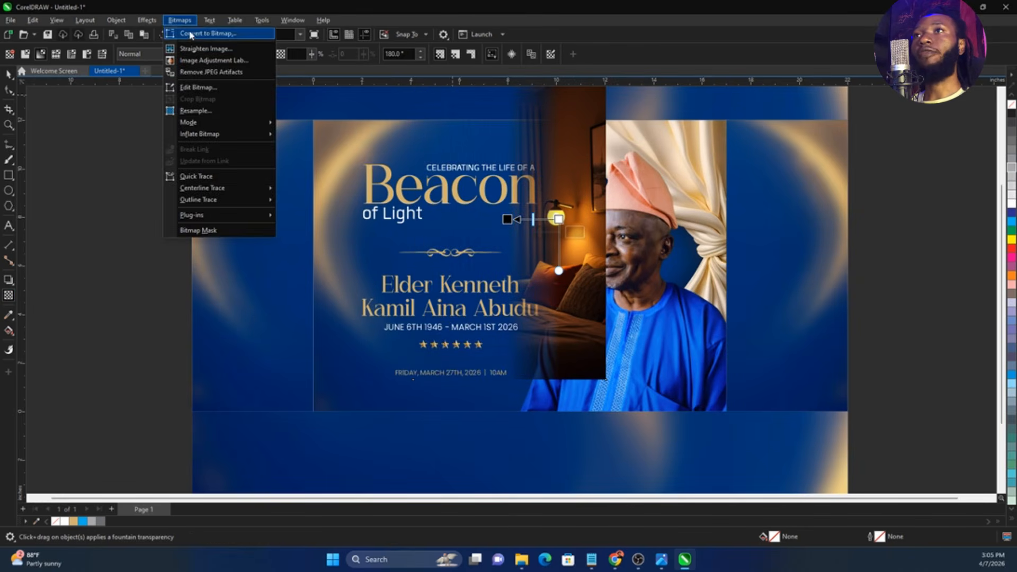
click(191, 34)
click(526, 336)
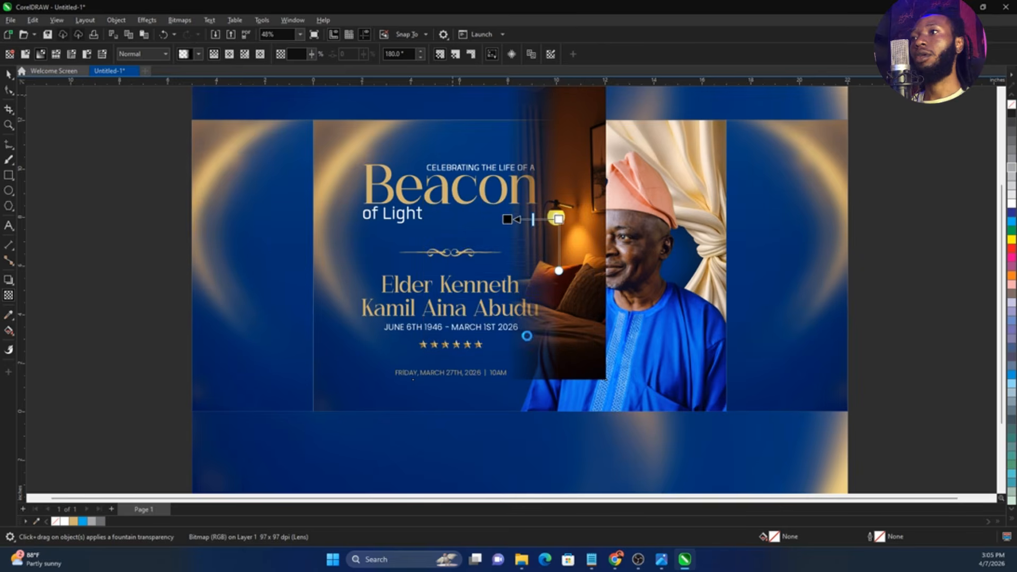
Fade out the lamp photo's right side with a fountain transparency and convert it to a 300 dpi RGB bitmap with transparent background
drag(571, 222, 598, 223)
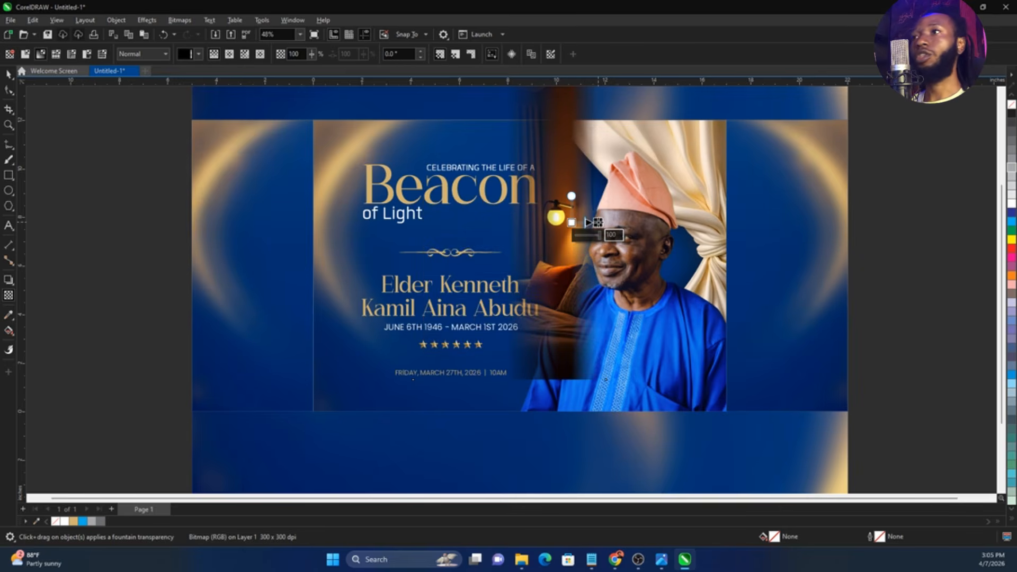
click(182, 21)
click(191, 33)
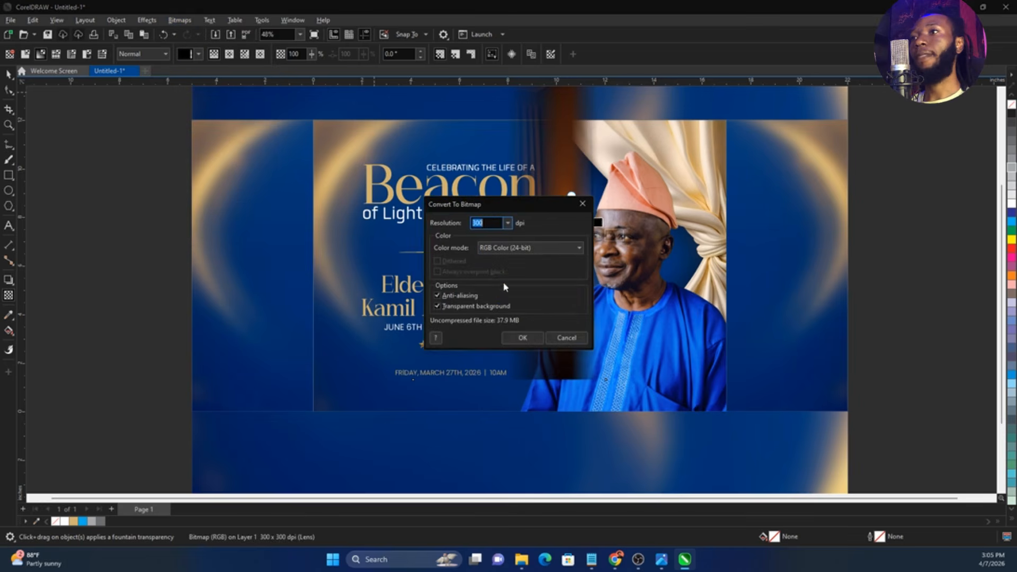
click(531, 337)
Fade out the photo below the wall lamp with a vertical fountain transparency and flatten it to a 300 dpi RGB bitmap
drag(561, 232, 561, 277)
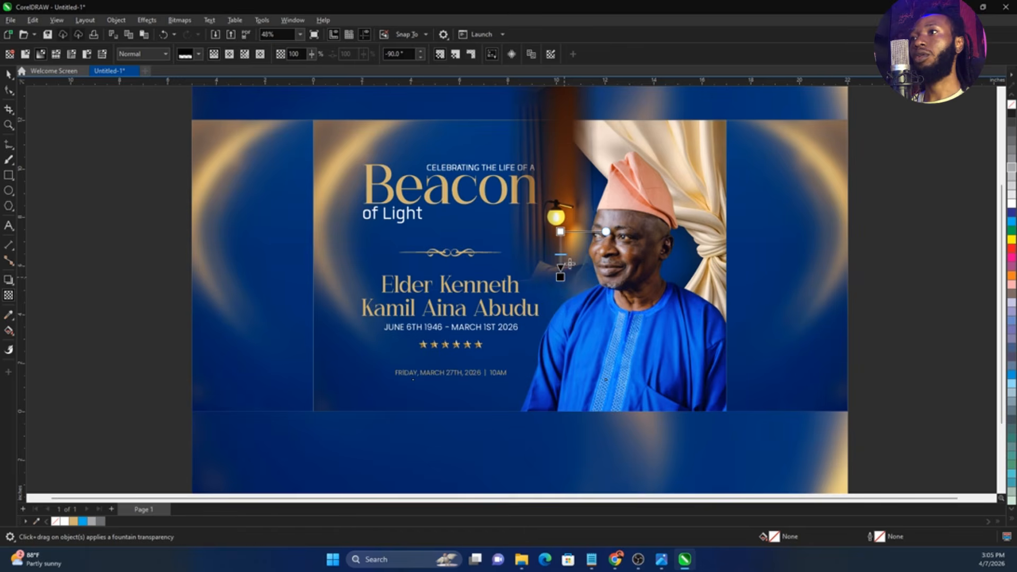
drag(561, 231, 560, 211)
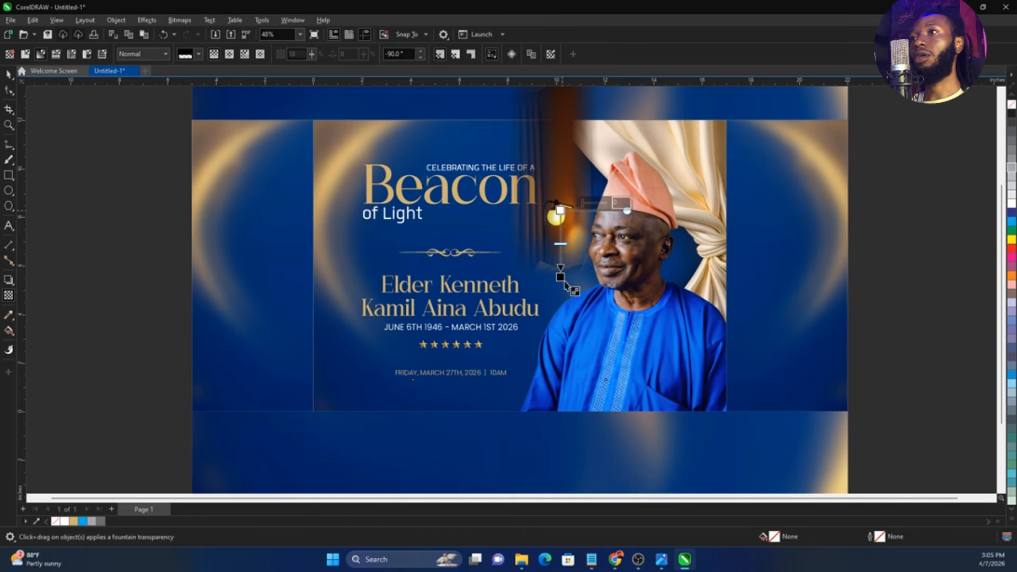
drag(564, 283, 564, 270)
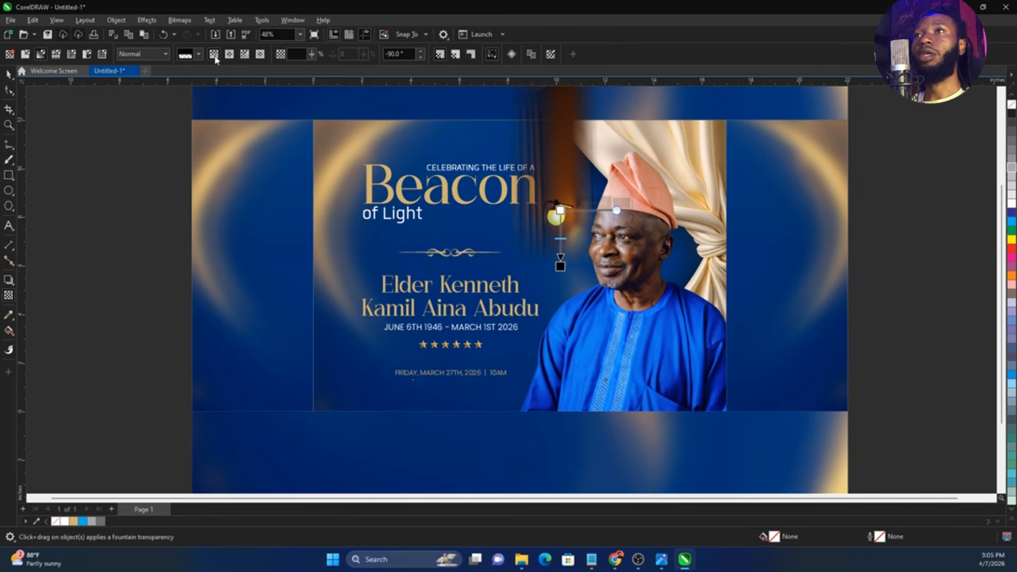
click(179, 20)
click(186, 35)
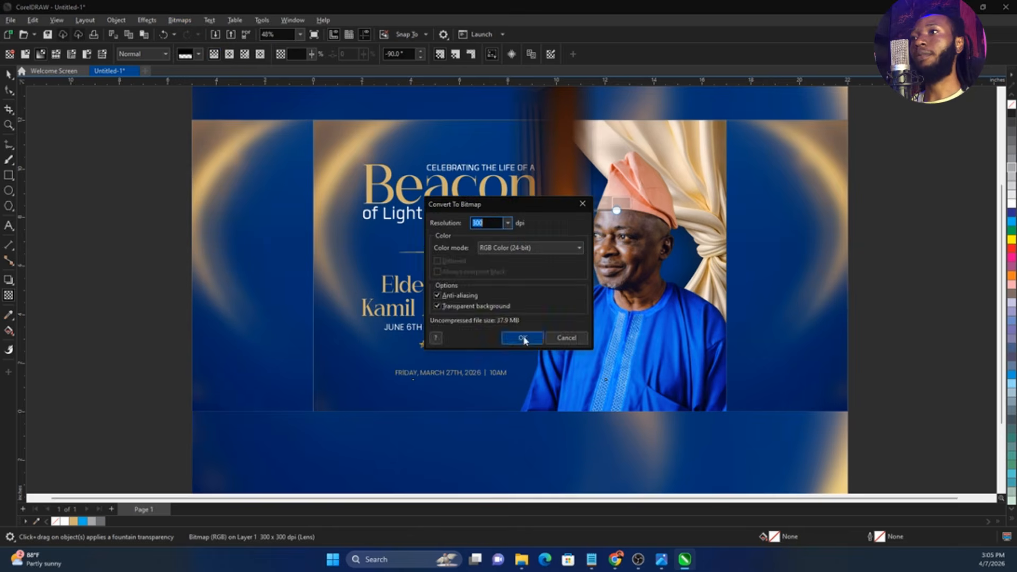
click(522, 338)
Fade out the photo above the wall lamp with a vertical transparency and set its merge mode to Screen
drag(559, 202, 579, 212)
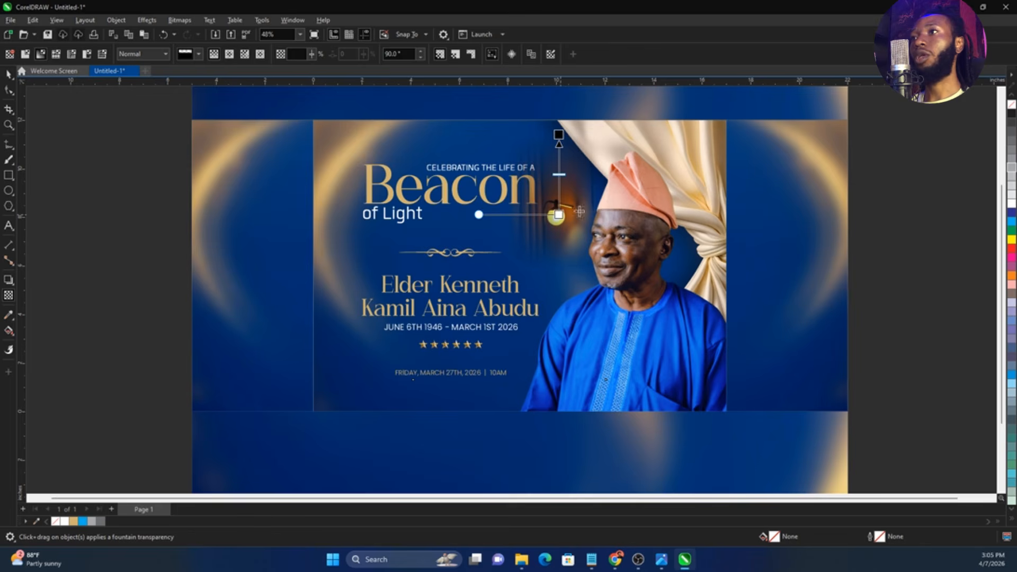
click(146, 55)
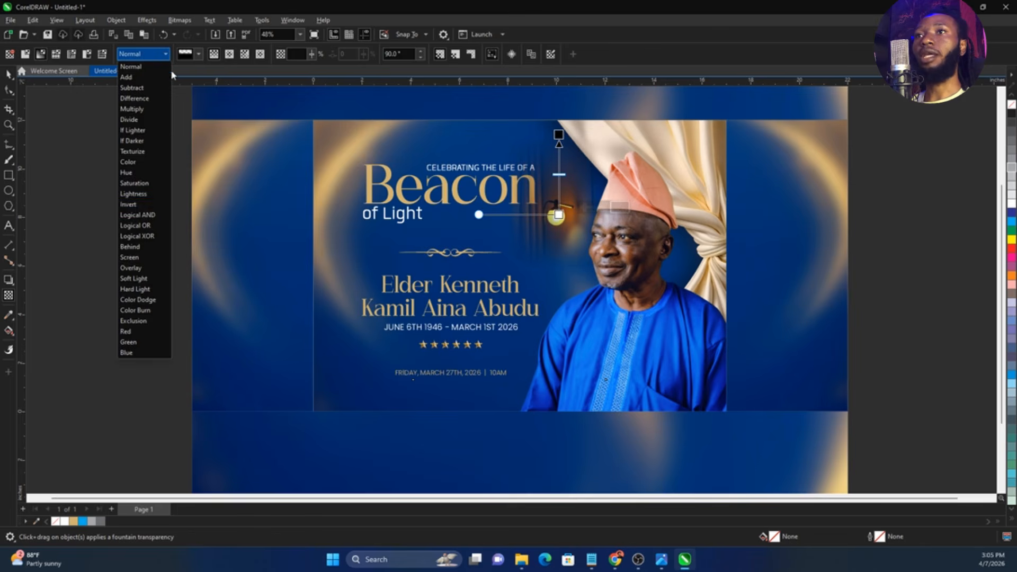
click(128, 259)
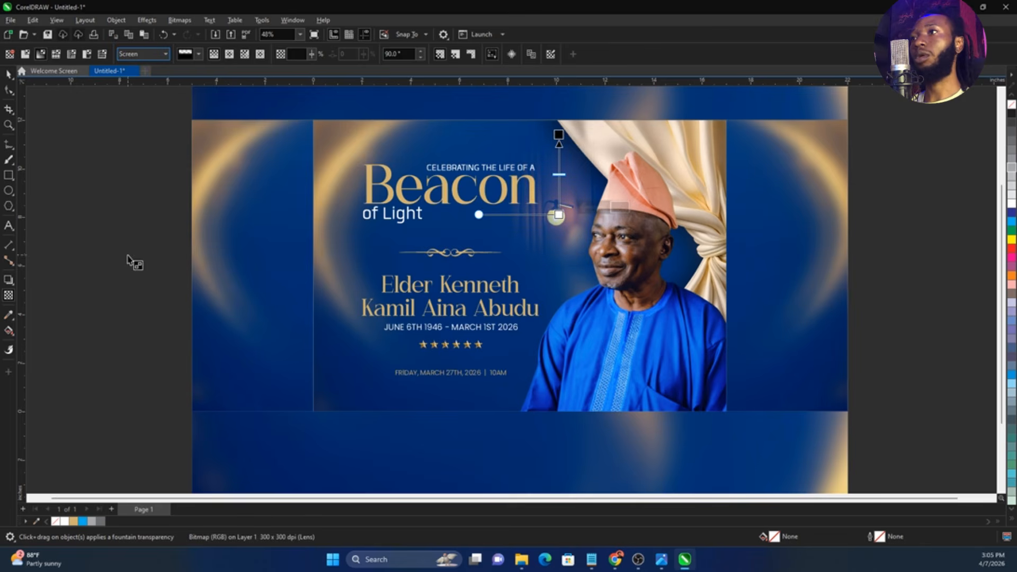
key(space)
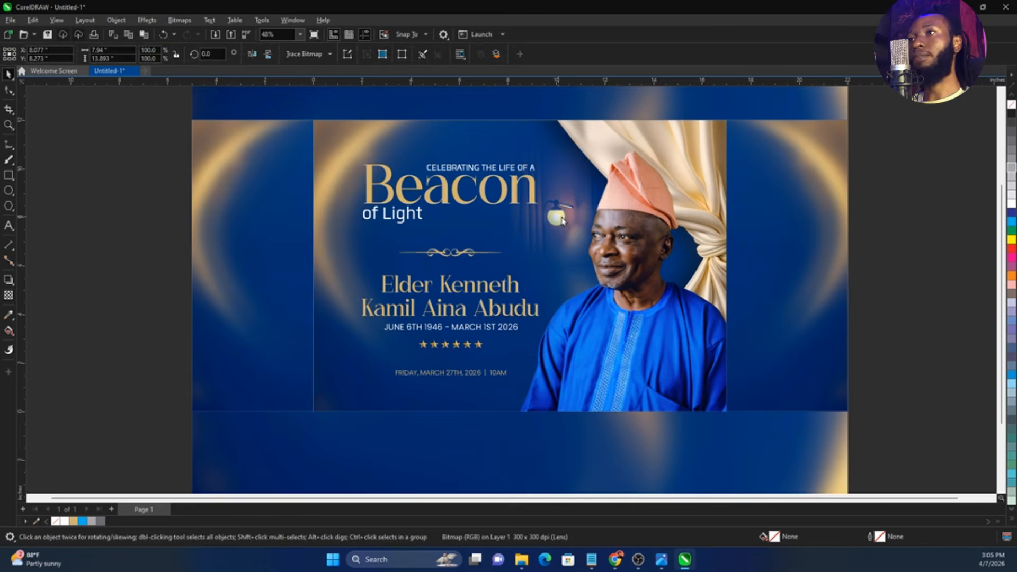
Enlarge the blended lamp image to about 9.8 by 17.1 inches and position the lamp between the title and the portrait
drag(558, 218, 563, 217)
drag(613, 383, 638, 420)
drag(589, 285, 586, 275)
PowerClip the lamp image inside the 17 by 12 inch front panel and deselect everything
right_click(586, 276)
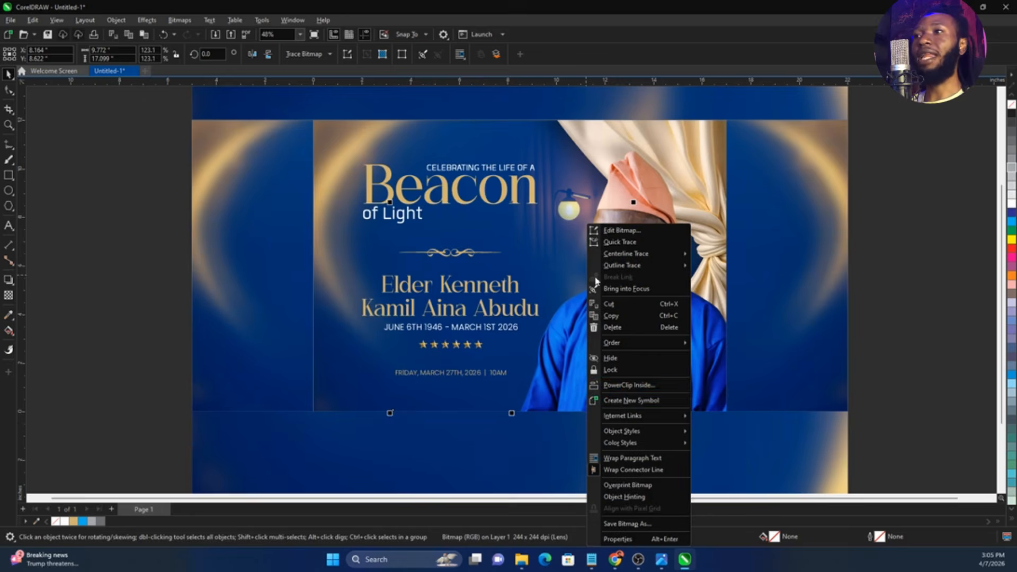
click(610, 386)
click(335, 316)
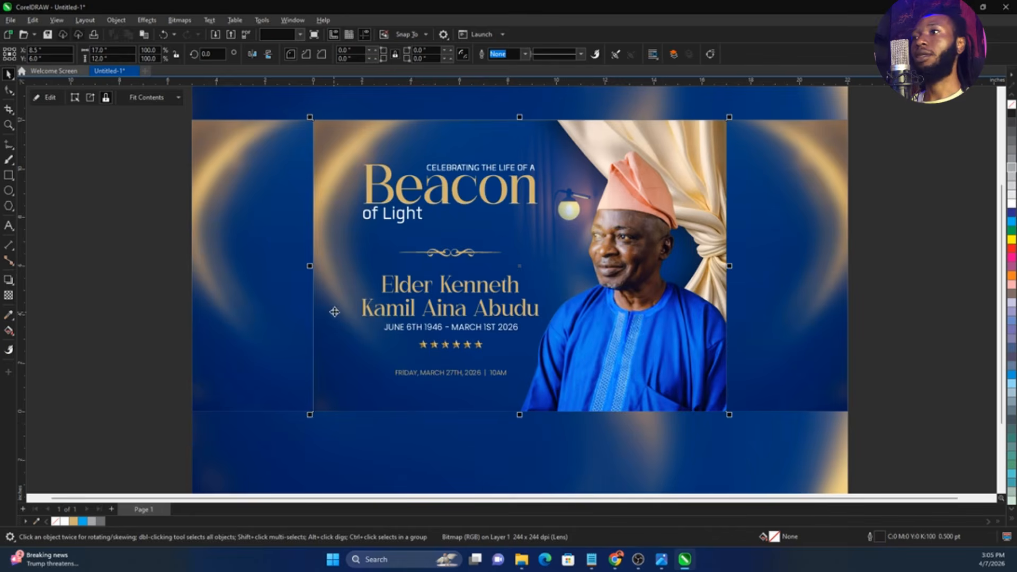
click(906, 304)
scroll(596, 351, down, 2)
scroll(558, 162, up, 3)
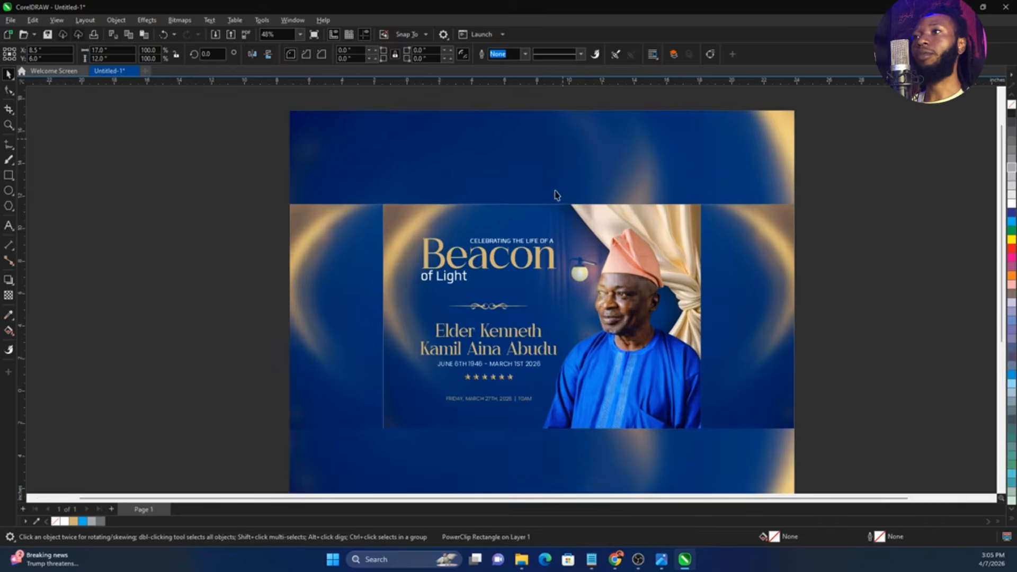
click(106, 192)
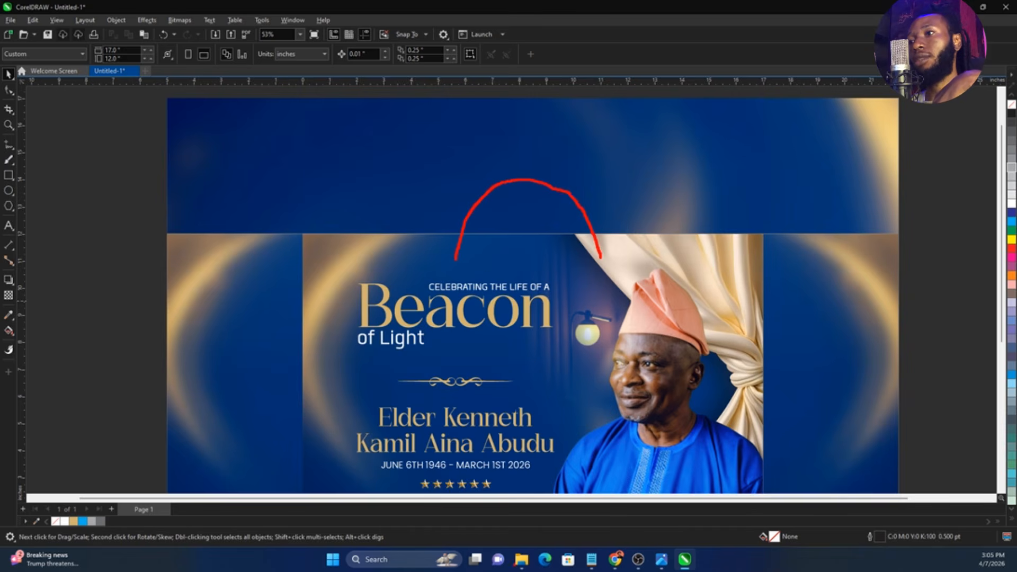
Switch to File Explorer, bring the "bag" mockup image from the Done folder into CorelDRAW and place it right of the artwork
click(520, 565)
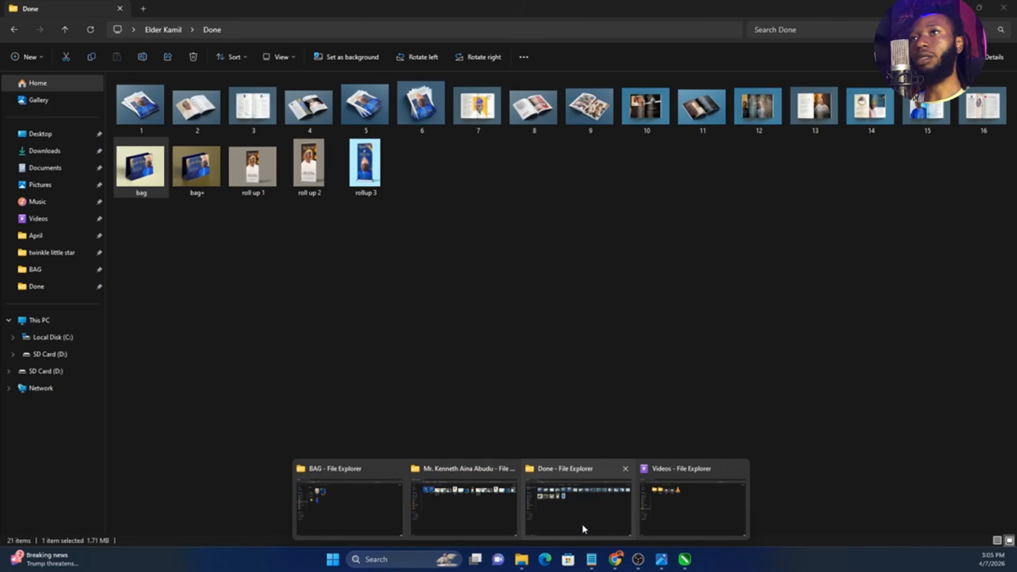
click(583, 528)
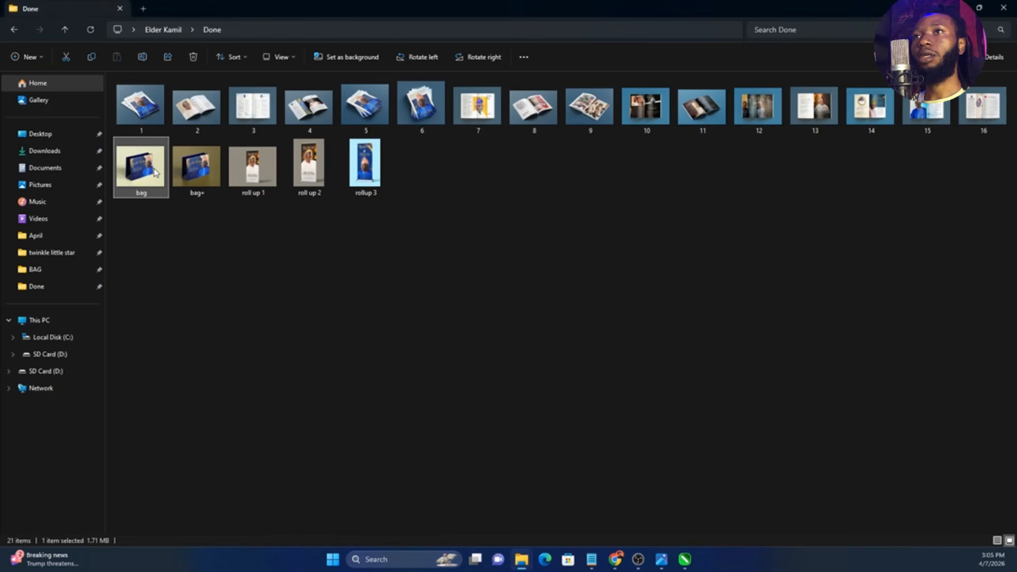
drag(156, 172, 853, 336)
key(F4)
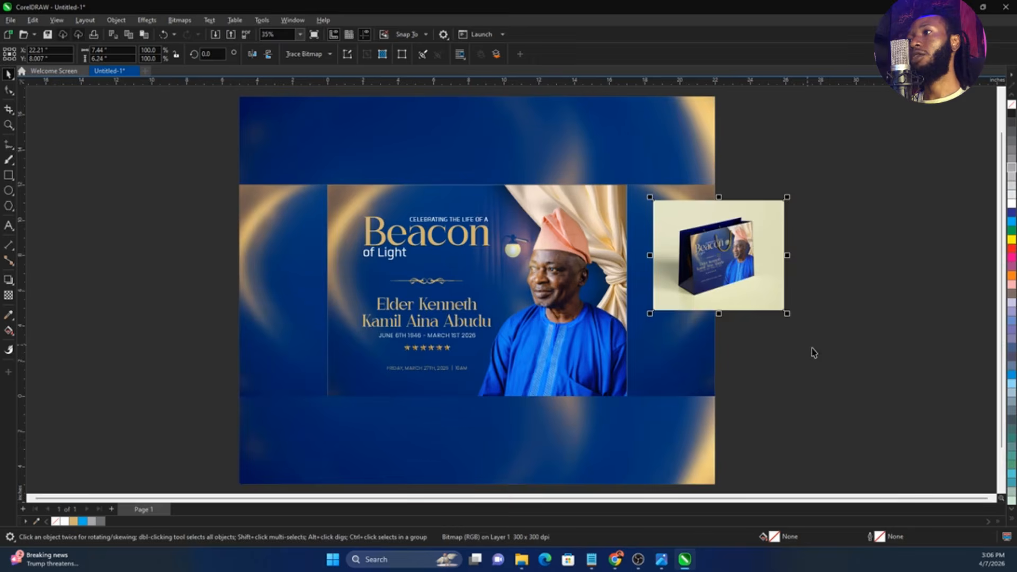
drag(760, 307, 840, 335)
Examine the bag mockup's rope handles, side fold and upper edge up close
key(F2)
drag(763, 269, 876, 301)
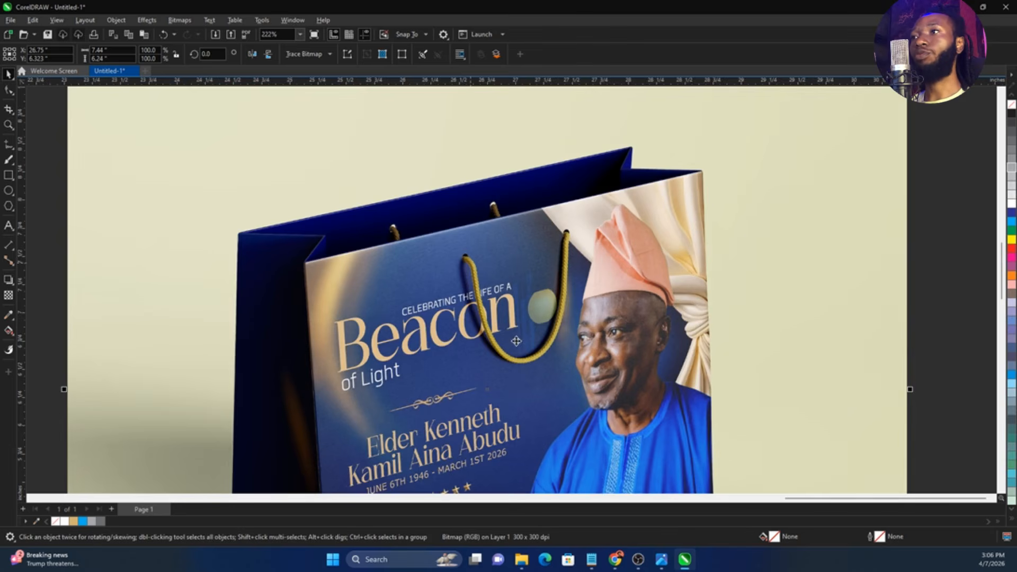
scroll(563, 248, down, 3)
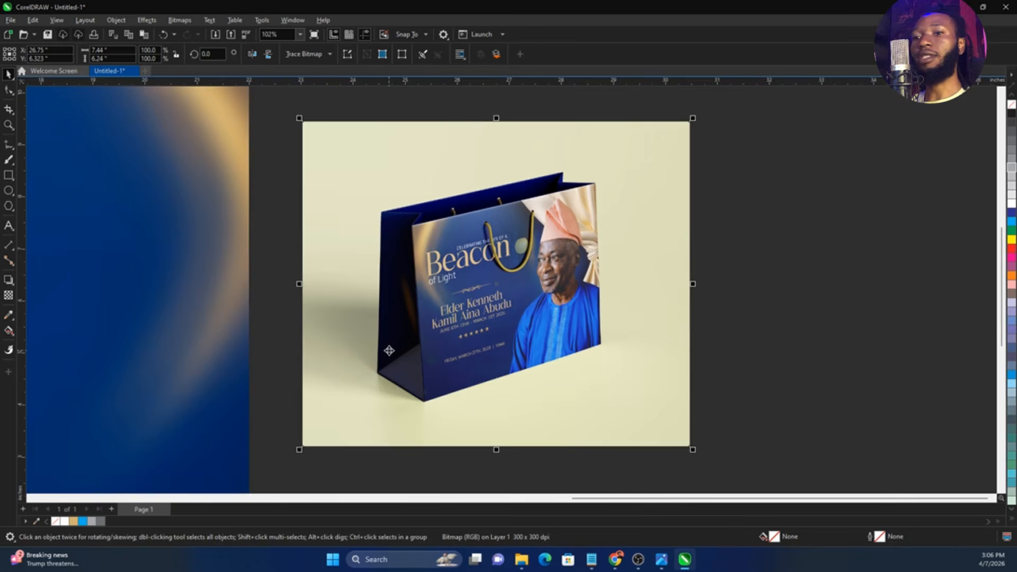
drag(401, 215, 400, 351)
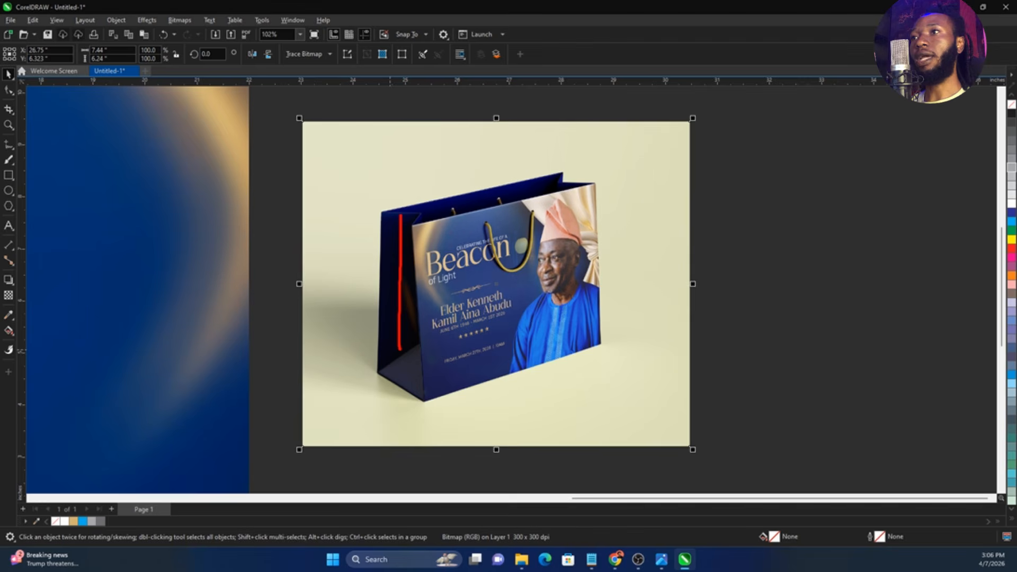
drag(449, 203, 529, 175)
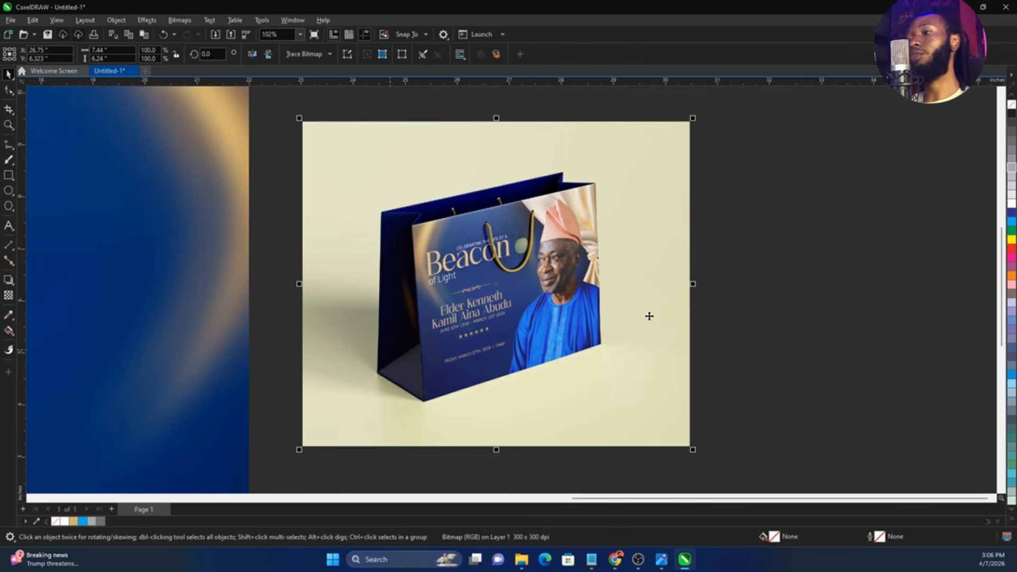
Enlarge the bag mockup to about 20.7 by 17.4 inches beside the artwork for comparison and delete it
scroll(730, 305, down, 3)
shift+drag(722, 353, 833, 445)
drag(734, 371, 820, 360)
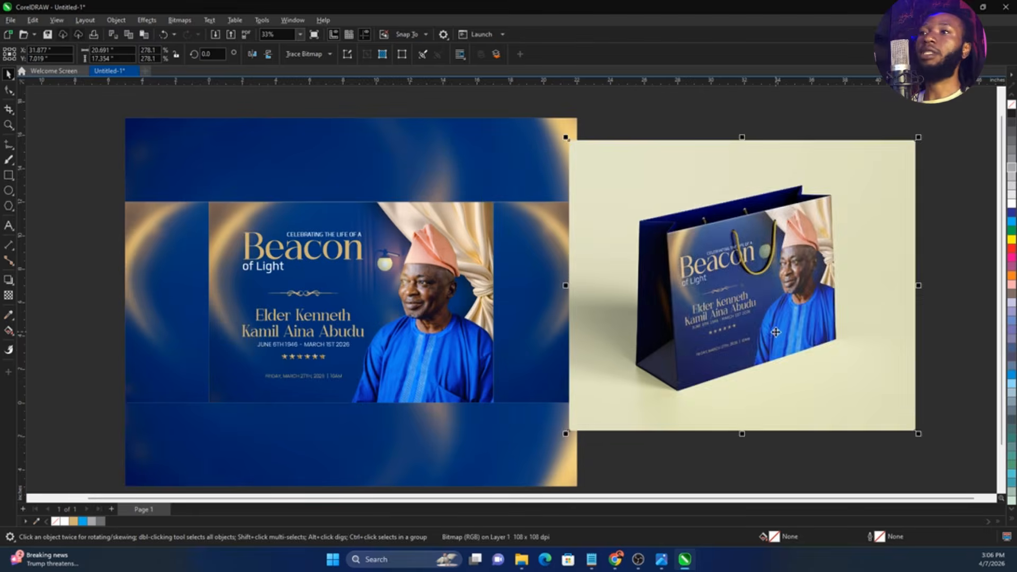
key(Delete)
scroll(775, 334, down, 2)
key(z)
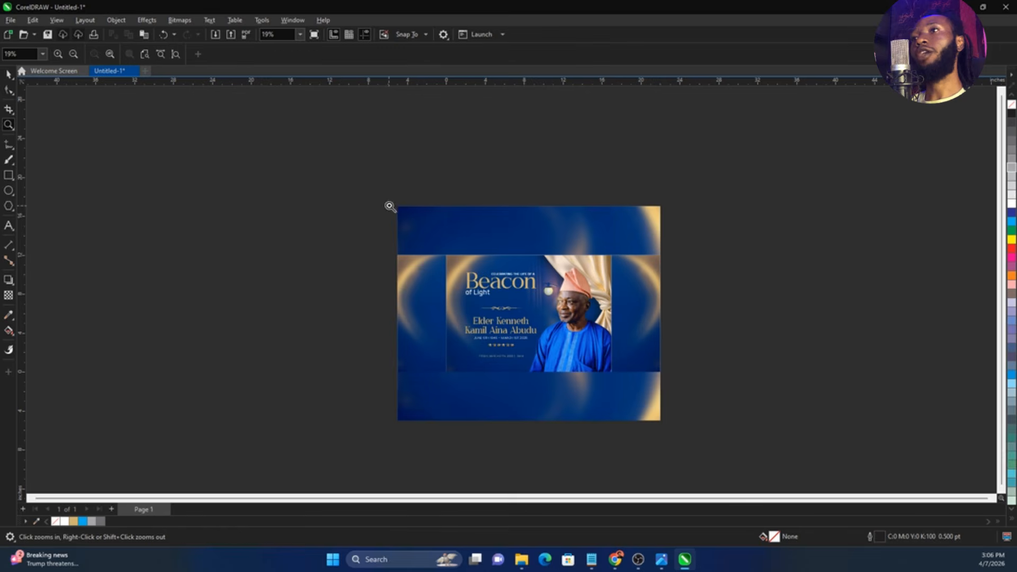
drag(389, 205, 671, 423)
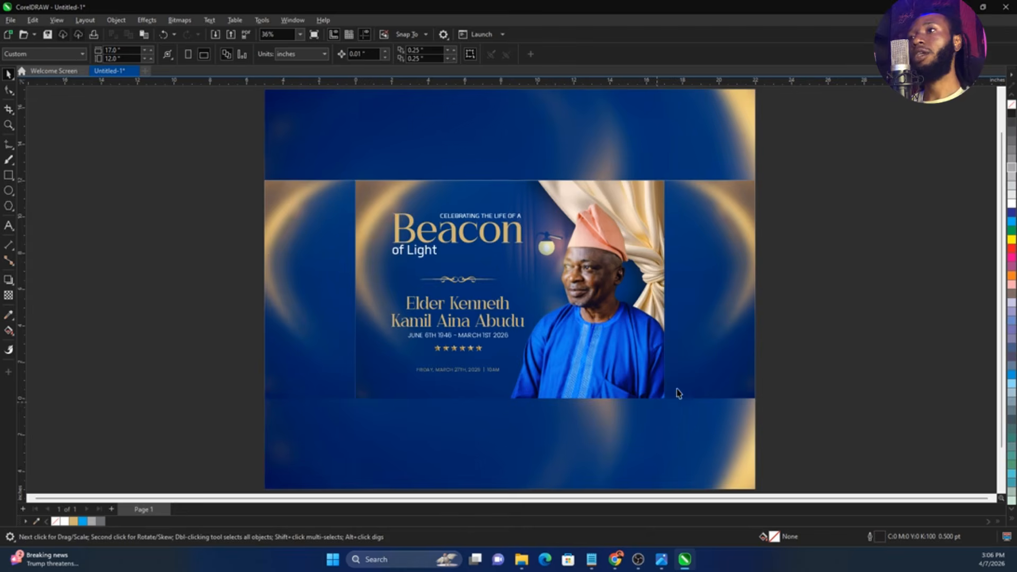